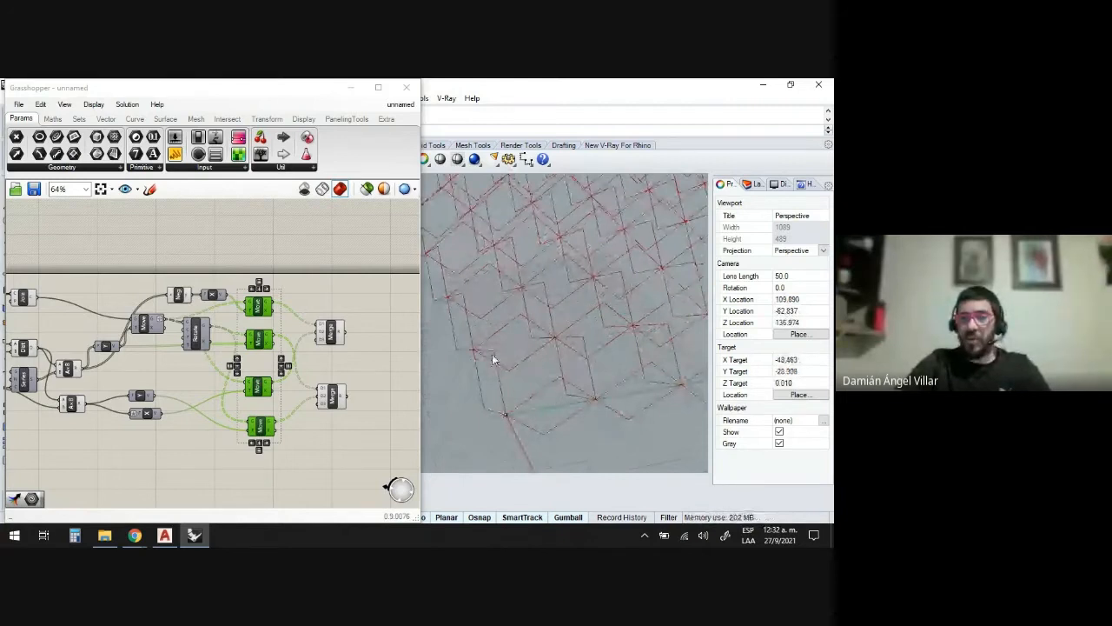
- Set the APERTURA slider to 35.2 to open up the grid pattern
{"action": "scroll", "coordinate": [493, 352], "scroll_direction": "down", "scroll_amount": 5}
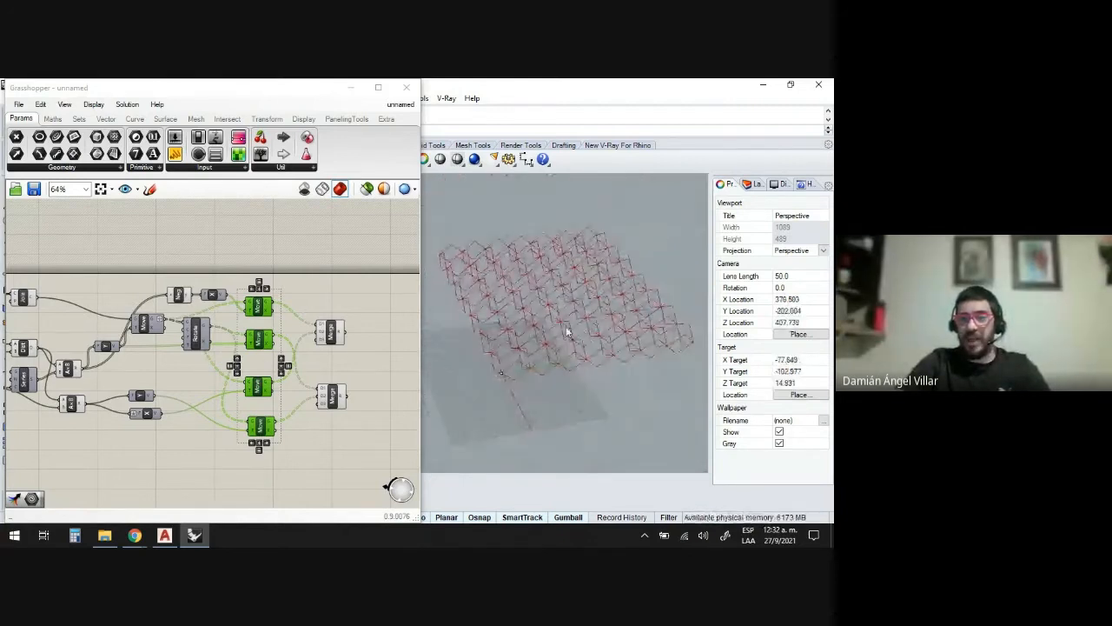
{"action": "scroll", "coordinate": [288, 358], "scroll_direction": "down", "scroll_amount": 5}
{"action": "scroll", "coordinate": [38, 369], "scroll_direction": "up", "scroll_amount": 5}
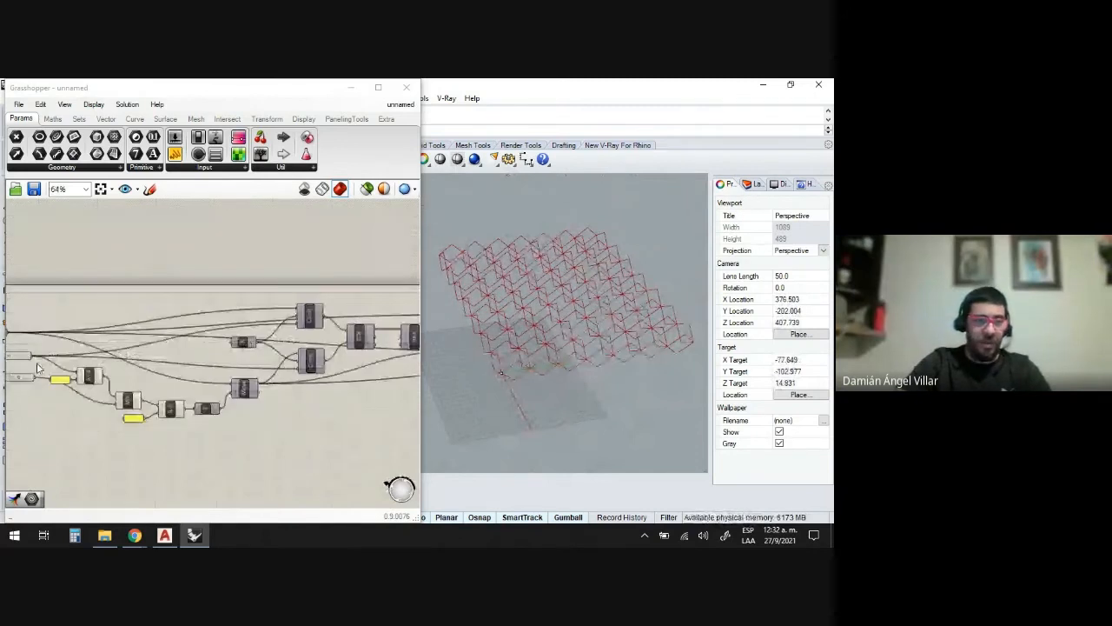
{"action": "scroll", "coordinate": [37, 368], "scroll_direction": "up", "scroll_amount": 4}
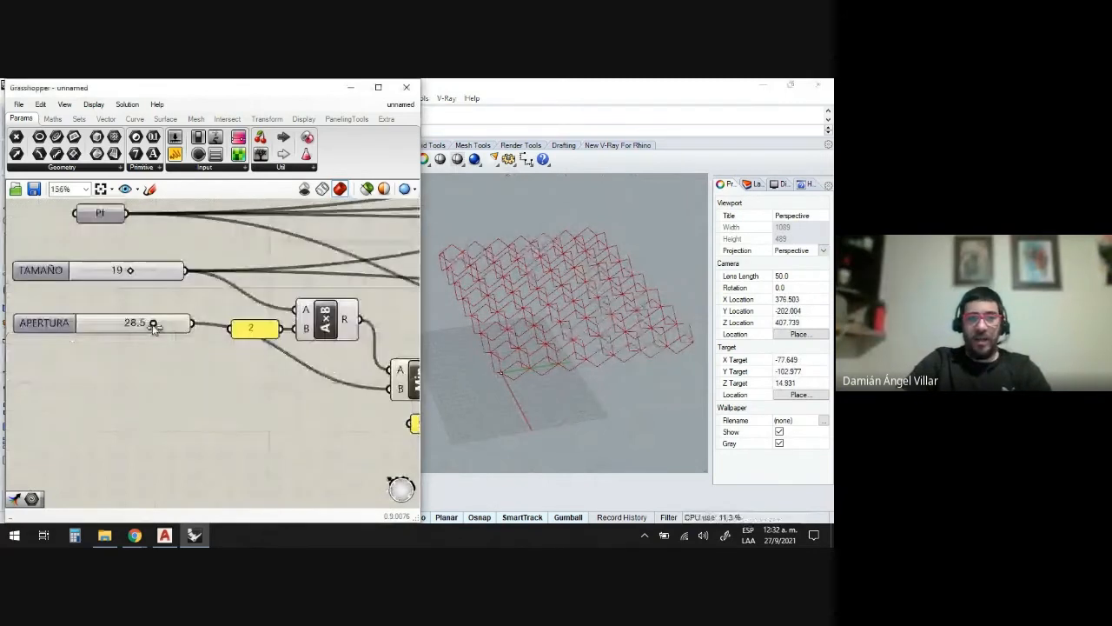
{"action": "left_click_drag", "start_coordinate": [154, 325], "coordinate": [169, 294]}
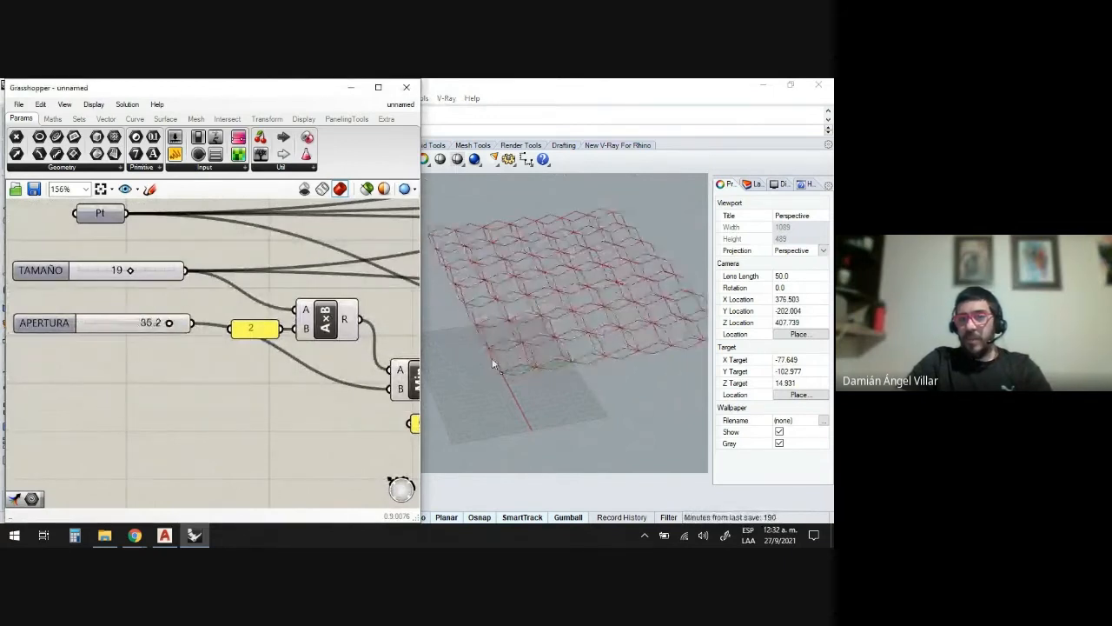
{"action": "scroll", "coordinate": [499, 348], "scroll_direction": "up", "scroll_amount": 3}
{"action": "scroll", "coordinate": [155, 383], "scroll_direction": "down", "scroll_amount": 3}
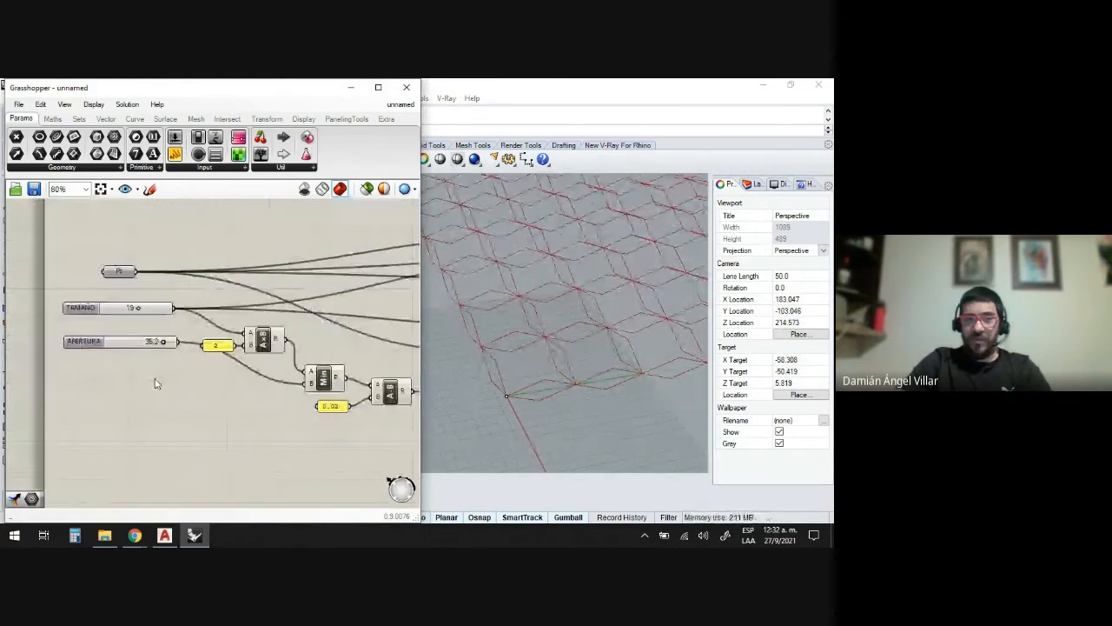
- Examine which curves of the pattern belong to the upper and the lower Merge component
{"action": "scroll", "coordinate": [158, 383], "scroll_direction": "down", "scroll_amount": 6}
{"action": "scroll", "coordinate": [358, 380], "scroll_direction": "up", "scroll_amount": 4}
{"action": "scroll", "coordinate": [360, 380], "scroll_direction": "up", "scroll_amount": 1}
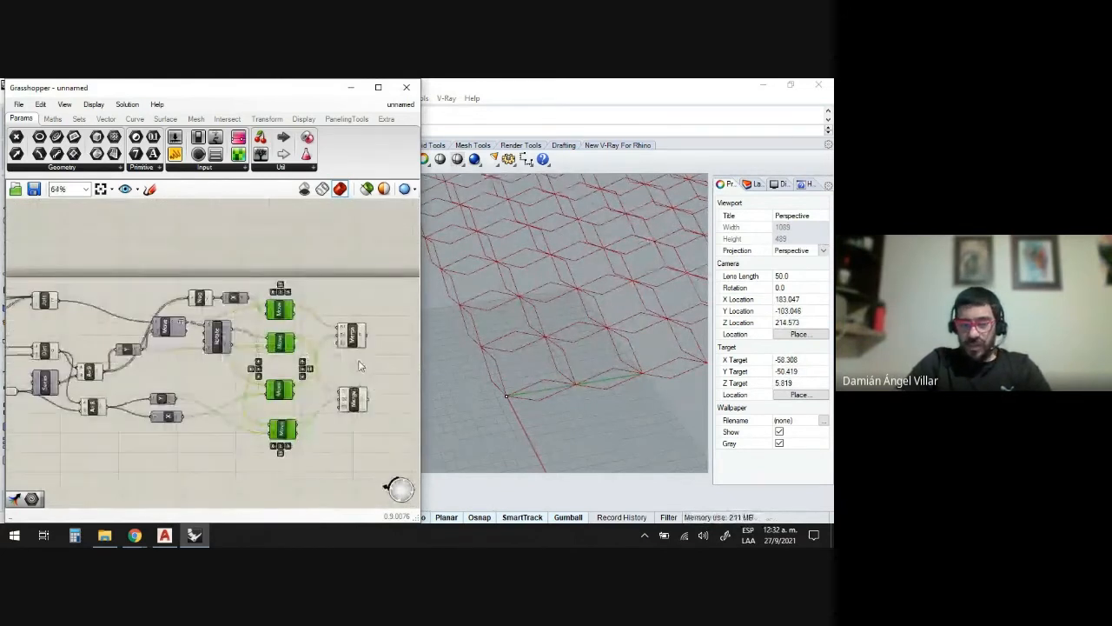
{"action": "scroll", "coordinate": [361, 335], "scroll_direction": "up", "scroll_amount": 2}
{"action": "left_click", "coordinate": [343, 337]}
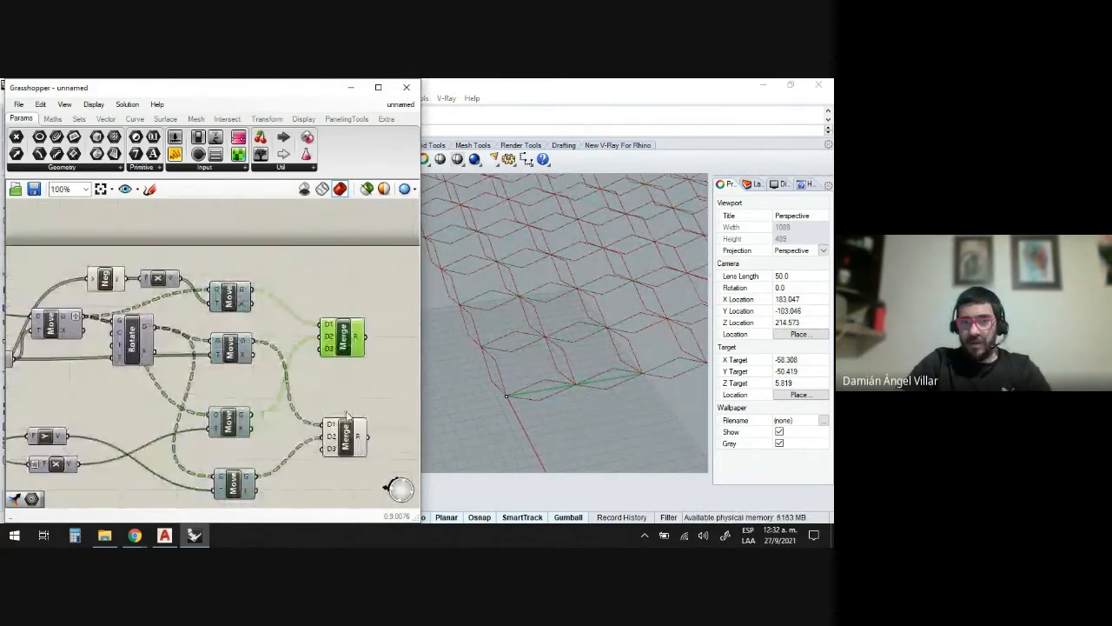
{"action": "left_click", "coordinate": [346, 427]}
{"action": "scroll", "coordinate": [197, 372], "scroll_direction": "down", "scroll_amount": 1}
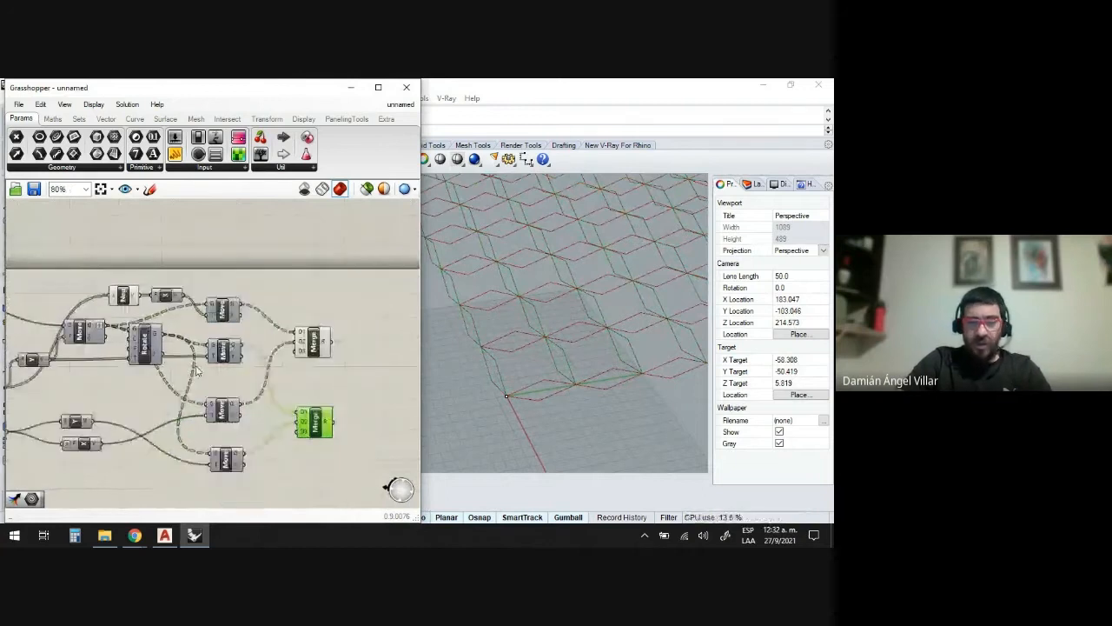
{"action": "scroll", "coordinate": [197, 372], "scroll_direction": "down", "scroll_amount": 1}
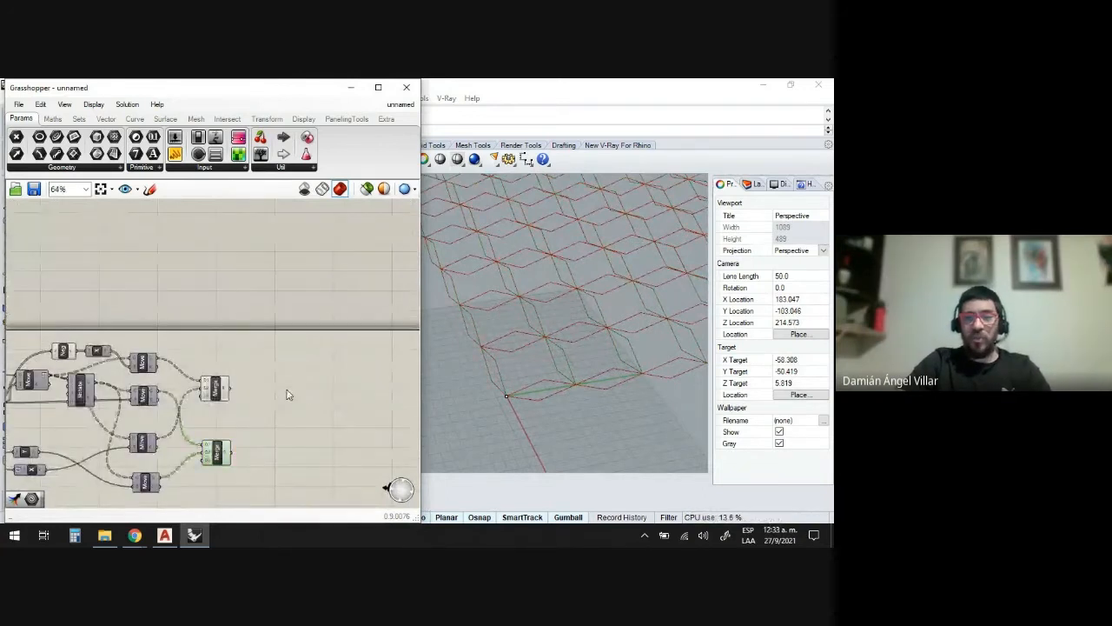
- Add an End Points component after the upper Merge and place a copy of it after the lower Merge
{"action": "double_click", "coordinate": [287, 389]}
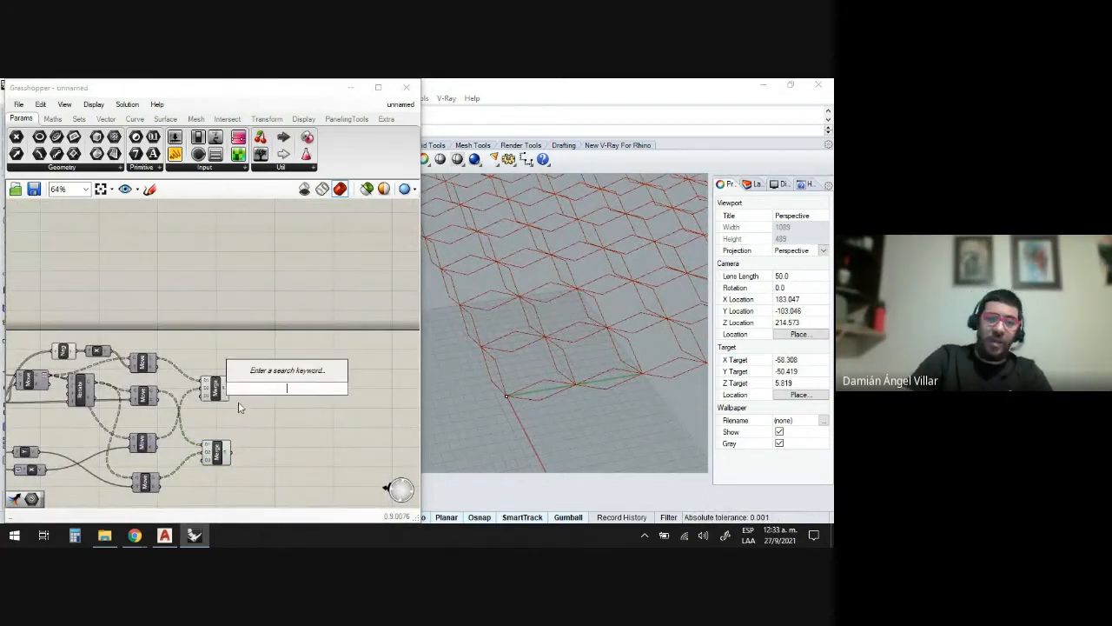
{"action": "type", "text": "end"}
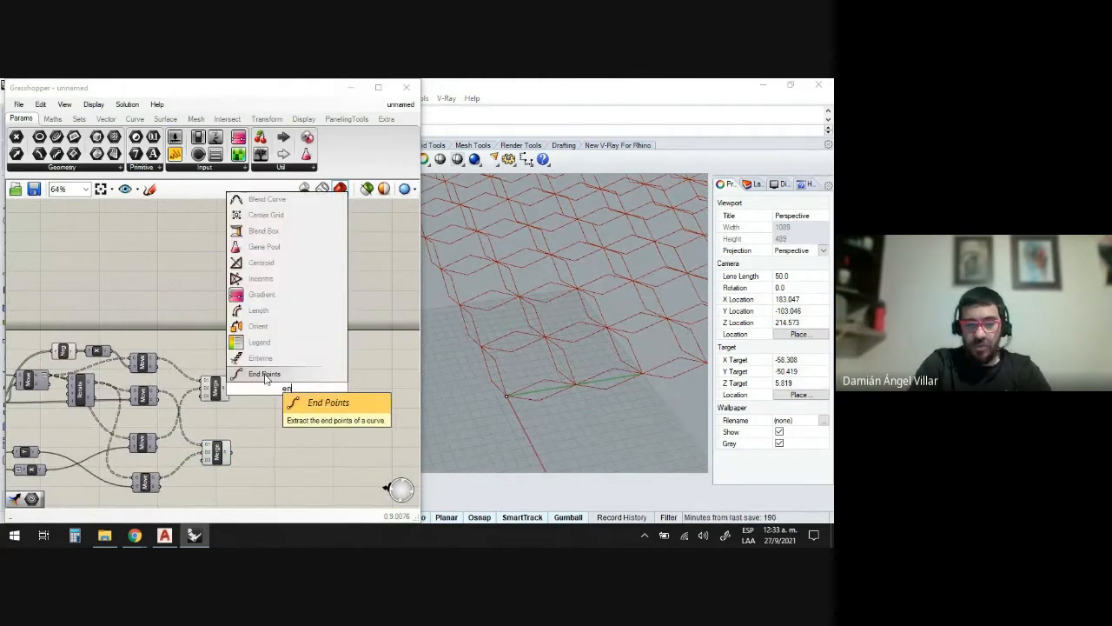
{"action": "left_click", "coordinate": [266, 374]}
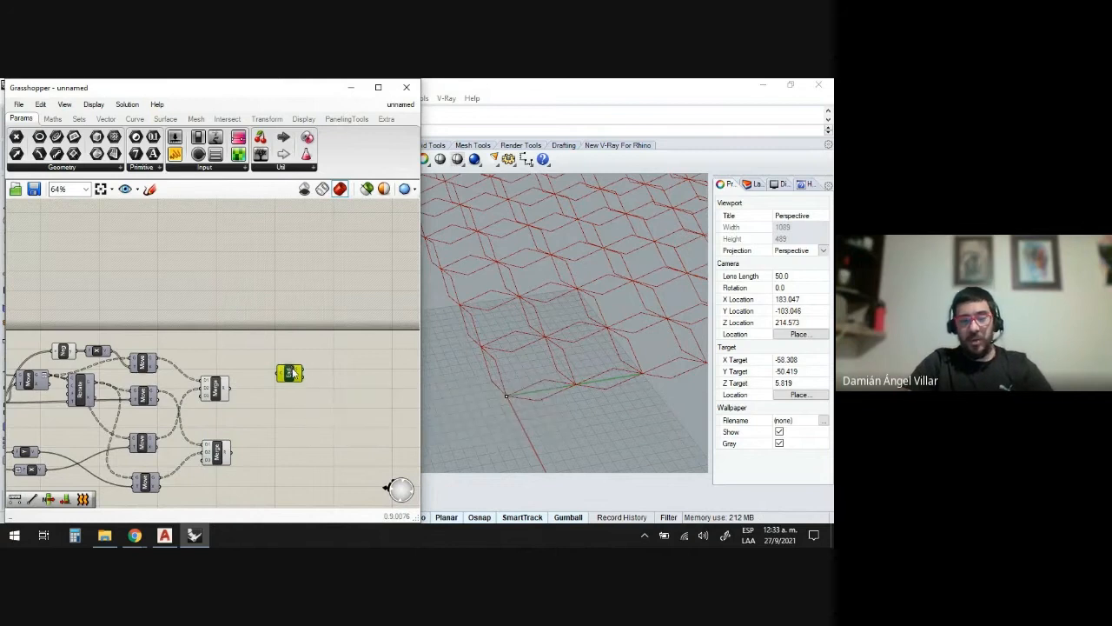
{"action": "key", "text": "ctrl+c"}
{"action": "key", "text": "ctrl+v"}
{"action": "left_click_drag", "start_coordinate": [292, 376], "coordinate": [293, 447]}
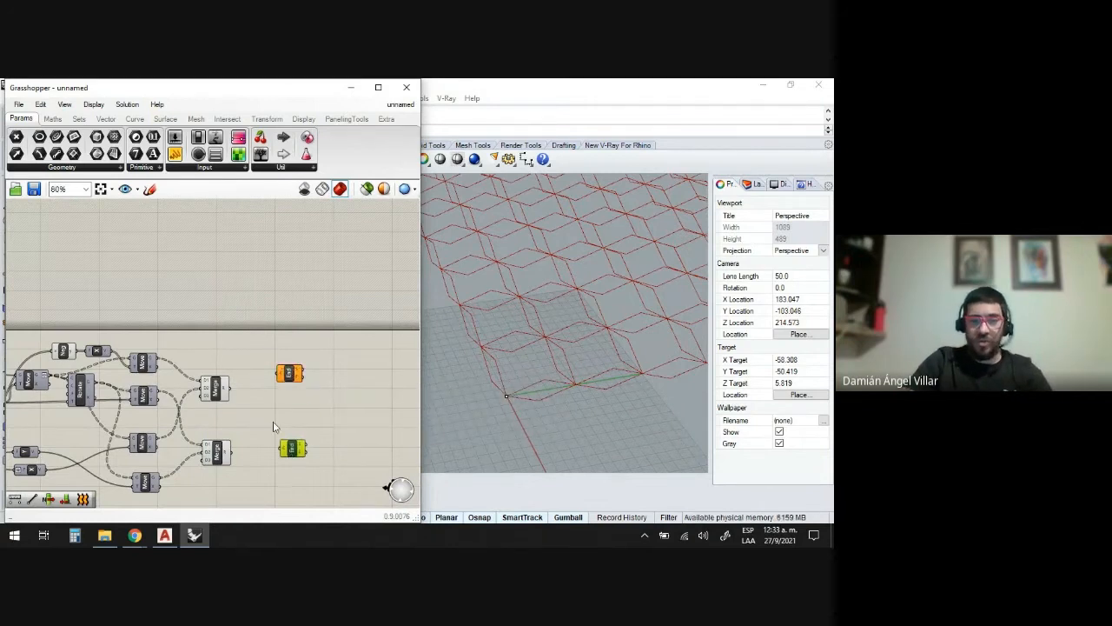
- Connect each Merge result to the curve input of its neighbouring End Points component
{"action": "scroll", "coordinate": [275, 426], "scroll_direction": "up", "scroll_amount": 3}
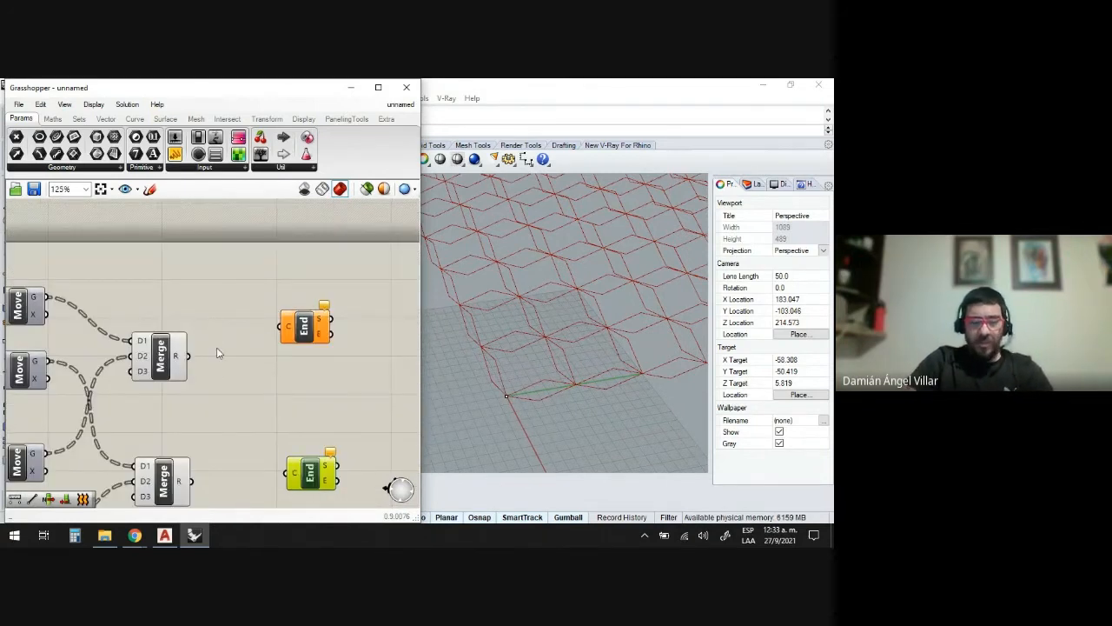
{"action": "left_click_drag", "start_coordinate": [189, 355], "coordinate": [281, 335]}
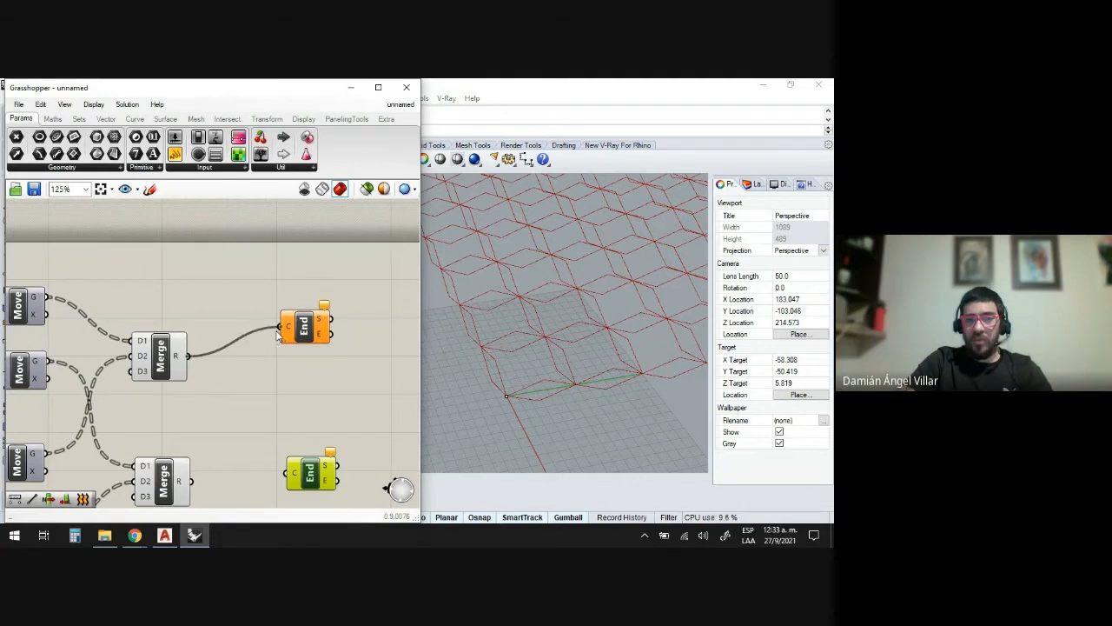
{"action": "left_click_drag", "start_coordinate": [190, 481], "coordinate": [284, 477]}
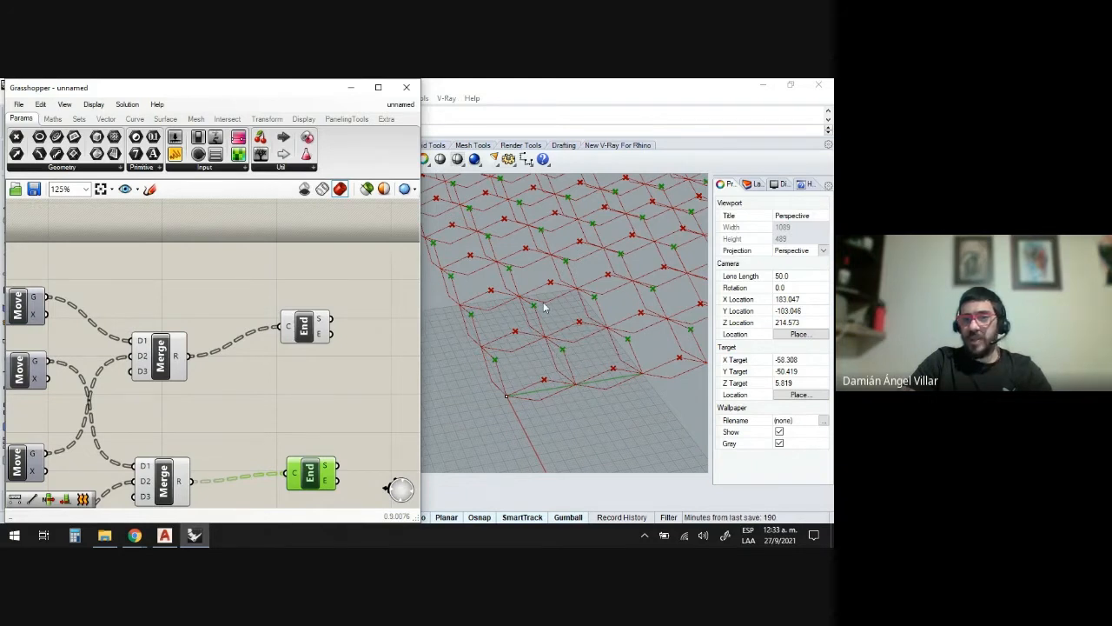
{"action": "left_click", "coordinate": [303, 326]}
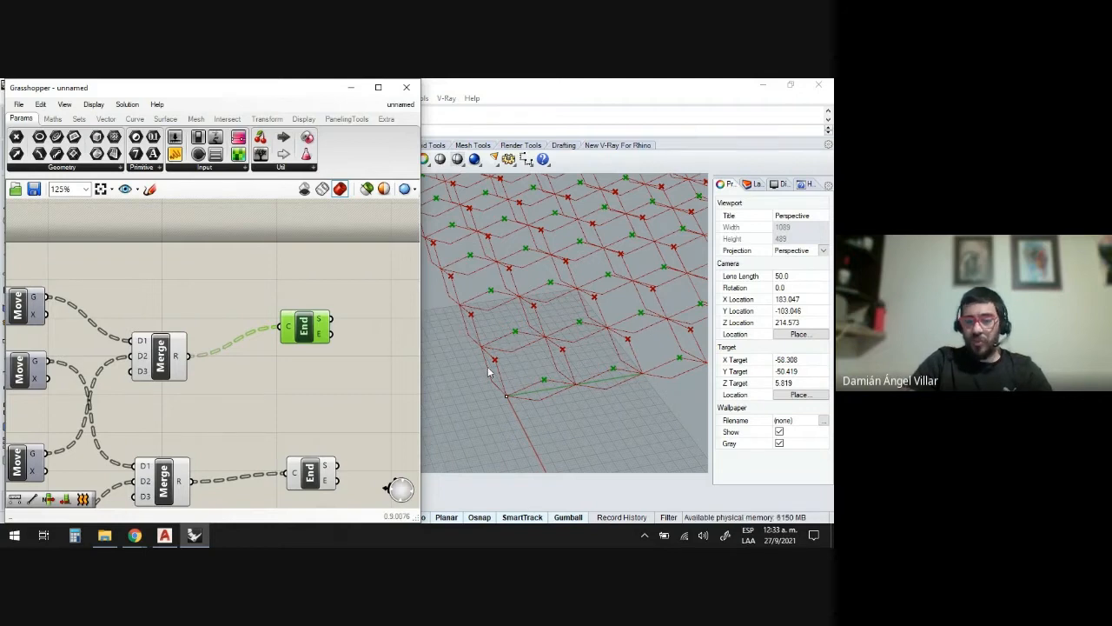
{"action": "scroll", "coordinate": [218, 385], "scroll_direction": "down", "scroll_amount": 3}
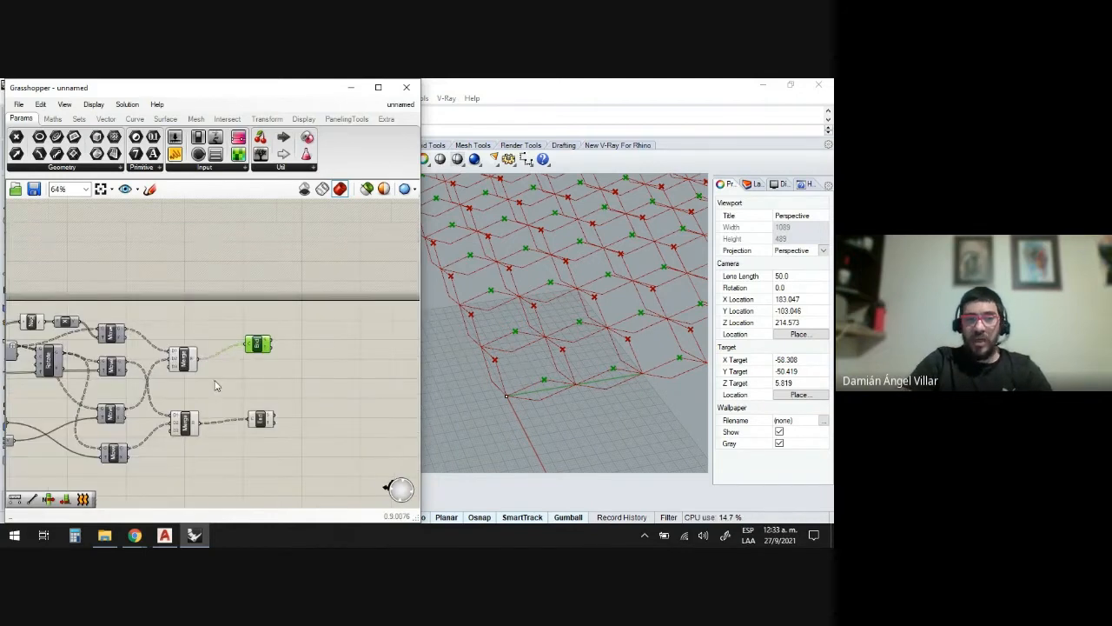
{"action": "scroll", "coordinate": [247, 362], "scroll_direction": "up", "scroll_amount": 3}
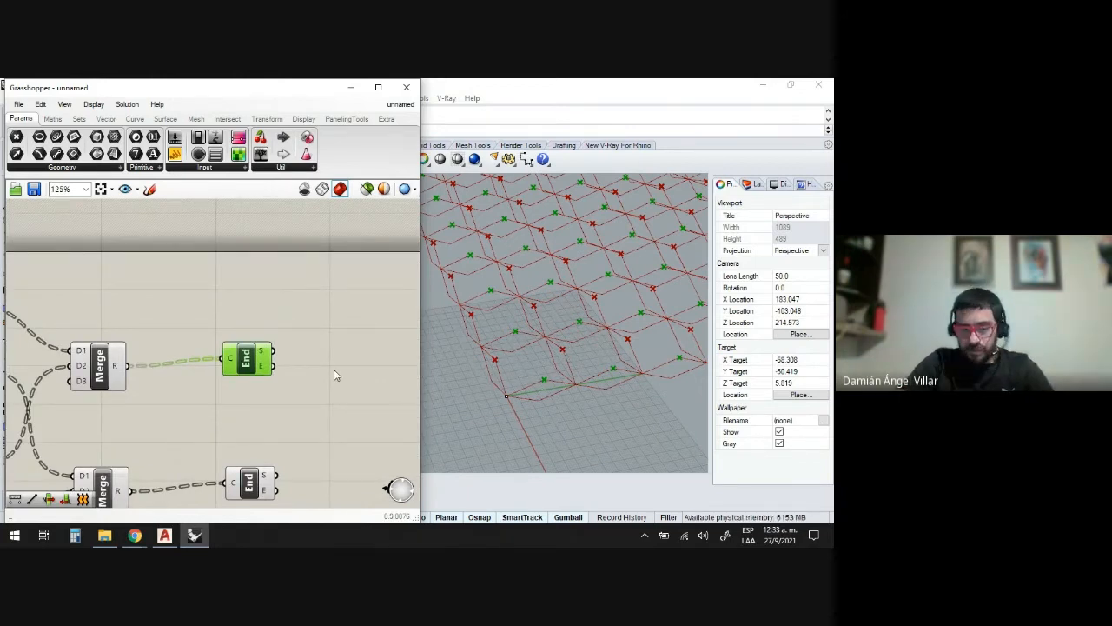
- Add a List Item component after the upper End Points component and place a copy directly below it
{"action": "left_click", "coordinate": [342, 304]}
{"action": "double_click", "coordinate": [348, 308]}
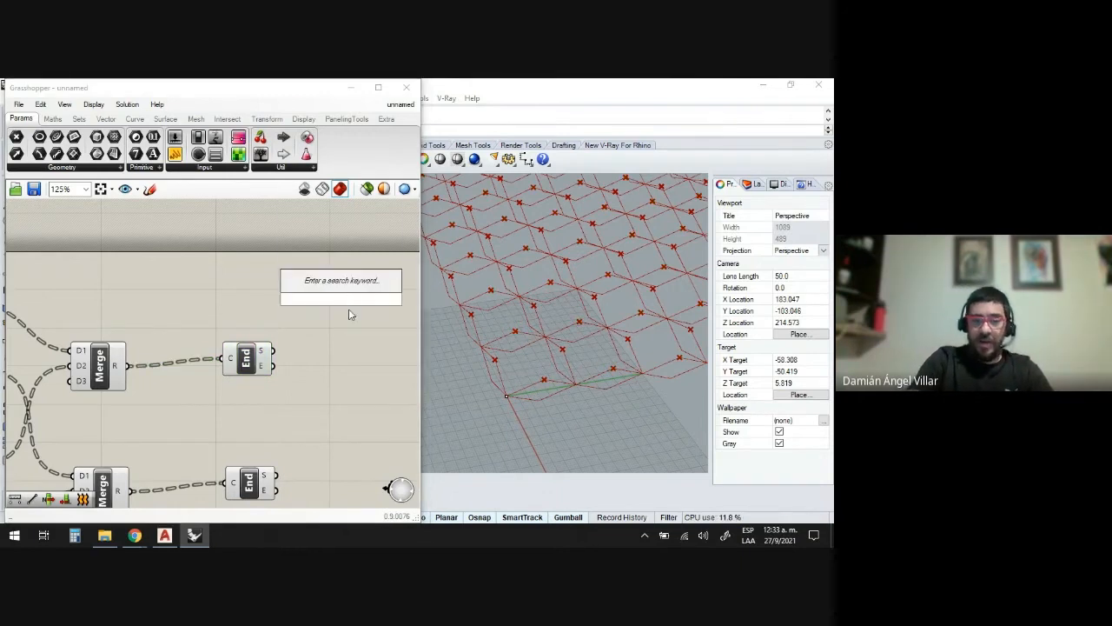
{"action": "type", "text": "list"}
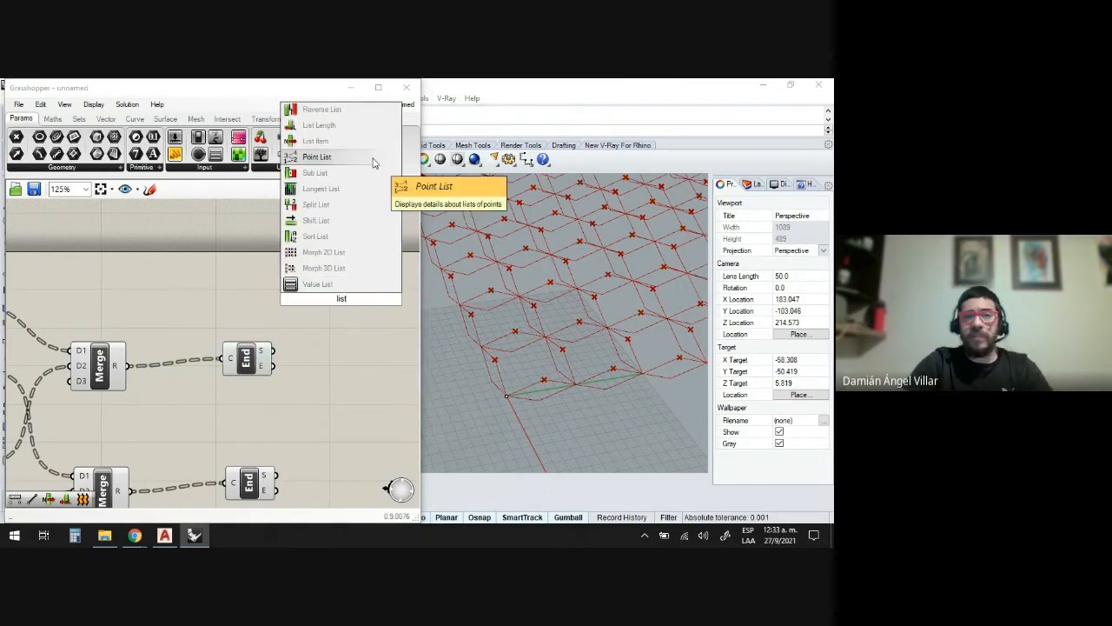
{"action": "left_click", "coordinate": [345, 144]}
{"action": "left_click_drag", "start_coordinate": [342, 313], "coordinate": [356, 313]}
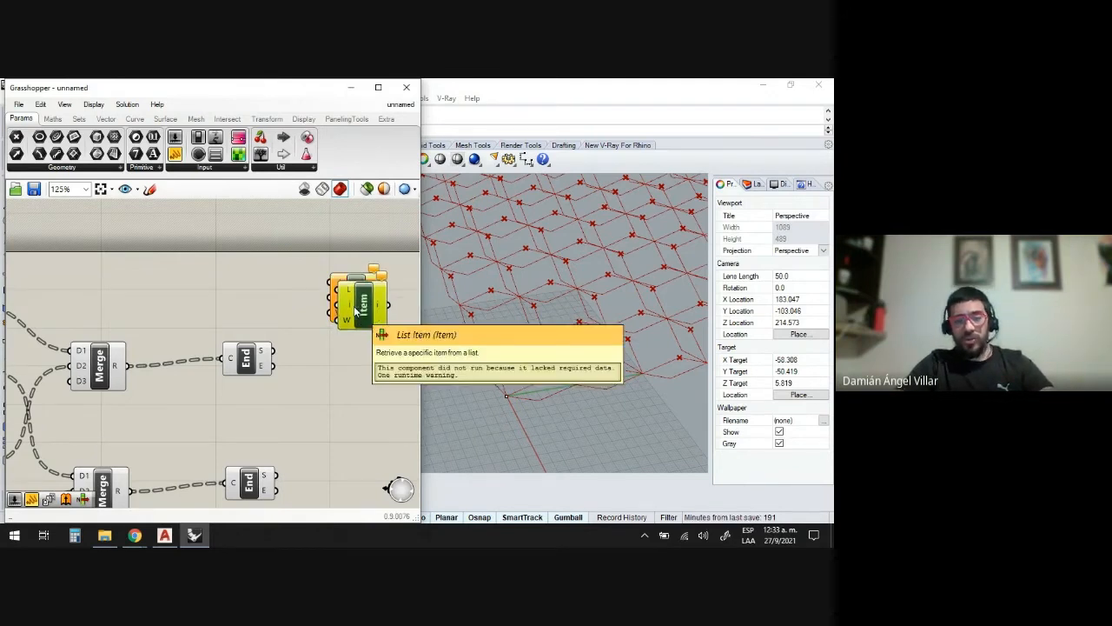
{"action": "left_click_drag", "start_coordinate": [354, 311], "coordinate": [354, 388], "text": "alt"}
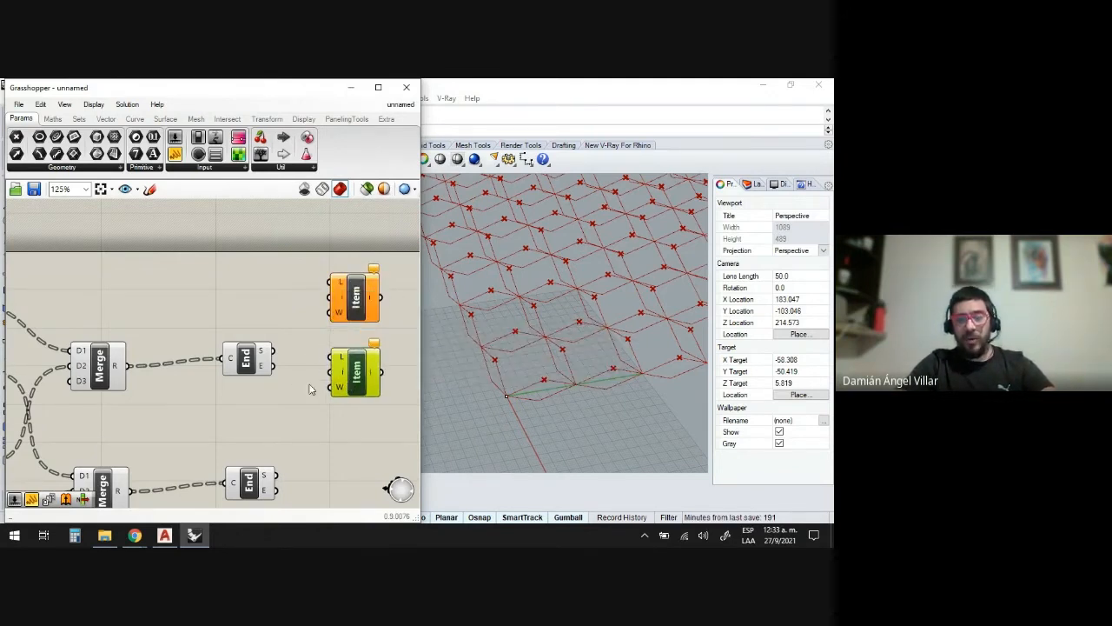
- Place two more List Item copies after the lower End Points component and arrange the components in a column
{"action": "key", "text": "ctrl+v"}
{"action": "left_click_drag", "start_coordinate": [371, 319], "coordinate": [361, 455]}
{"action": "key", "text": "ctrl+v"}
{"action": "left_click_drag", "start_coordinate": [383, 320], "coordinate": [354, 437]}
{"action": "scroll", "coordinate": [347, 358], "scroll_direction": "down", "scroll_amount": 2}
{"action": "scroll", "coordinate": [356, 447], "scroll_direction": "up", "scroll_amount": 1}
{"action": "left_click_drag", "start_coordinate": [355, 372], "coordinate": [352, 380]}
{"action": "left_click", "coordinate": [384, 367]}
{"action": "scroll", "coordinate": [330, 324], "scroll_direction": "up", "scroll_amount": 2}
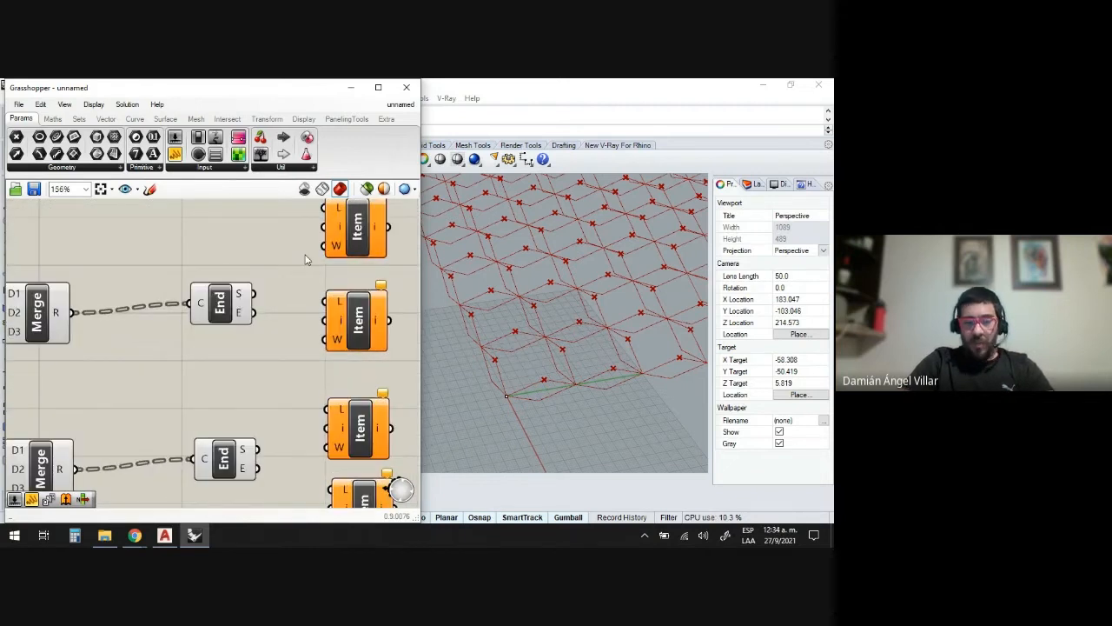
- Connect each End Points component's start output to the list inputs of its two neighbouring List Item components
{"action": "left_click_drag", "start_coordinate": [254, 294], "coordinate": [324, 208]}
{"action": "left_click_drag", "start_coordinate": [254, 293], "coordinate": [326, 302]}
{"action": "left_click_drag", "start_coordinate": [257, 449], "coordinate": [321, 417]}
{"action": "scroll", "coordinate": [269, 392], "scroll_direction": "down", "scroll_amount": 2}
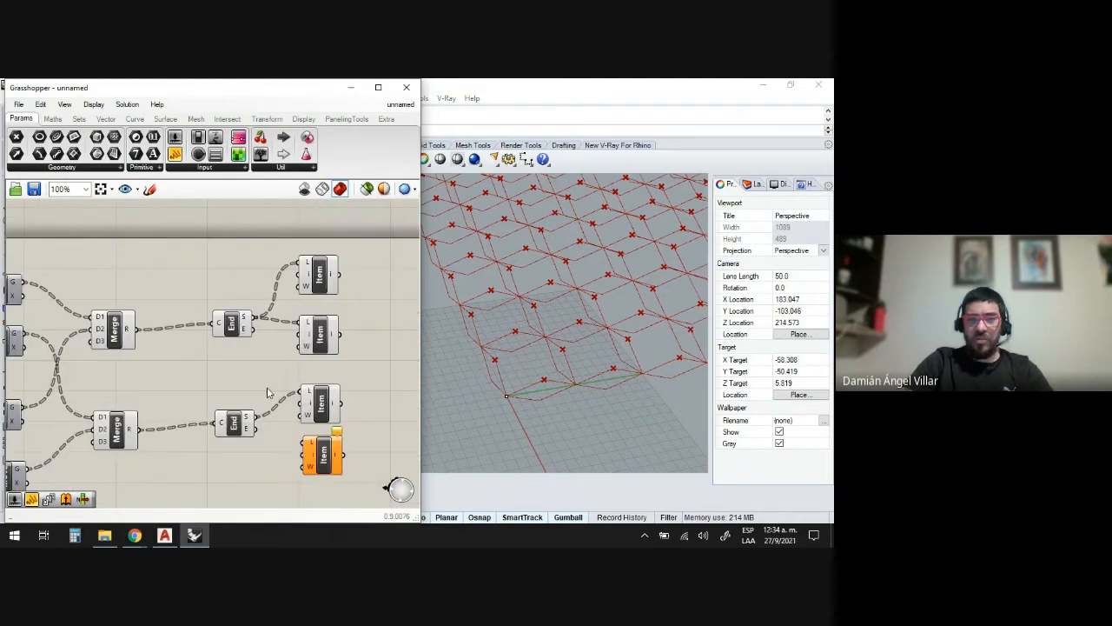
{"action": "scroll", "coordinate": [267, 392], "scroll_direction": "up", "scroll_amount": 2}
{"action": "left_click_drag", "start_coordinate": [248, 386], "coordinate": [318, 425]}
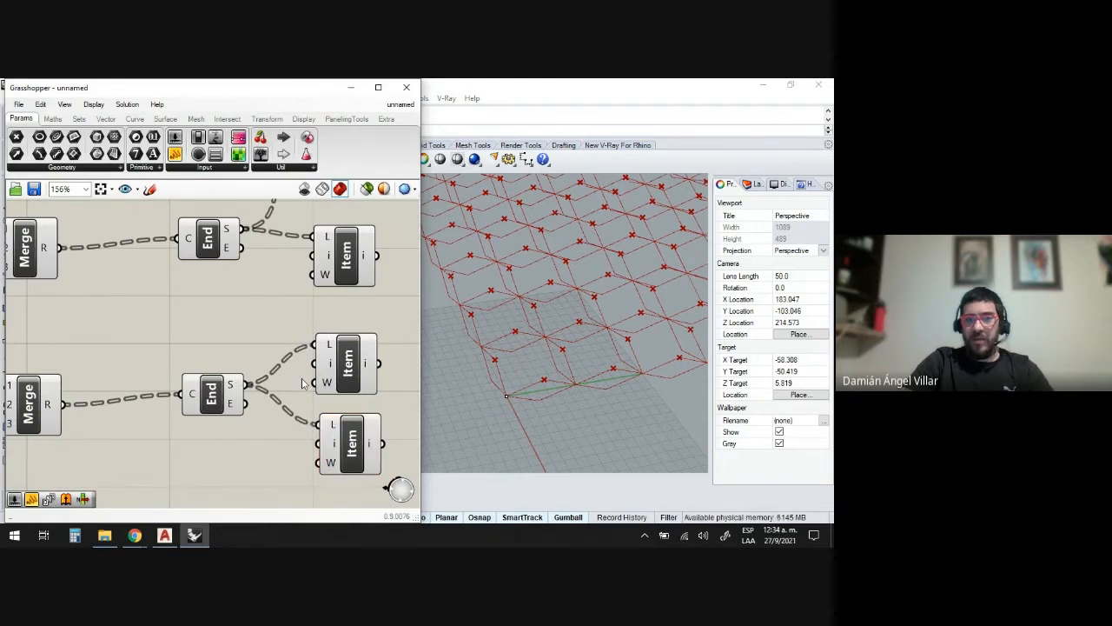
{"action": "scroll", "coordinate": [261, 391], "scroll_direction": "down", "scroll_amount": 3}
{"action": "scroll", "coordinate": [261, 391], "scroll_direction": "up", "scroll_amount": 2}
{"action": "left_click", "coordinate": [325, 425]}
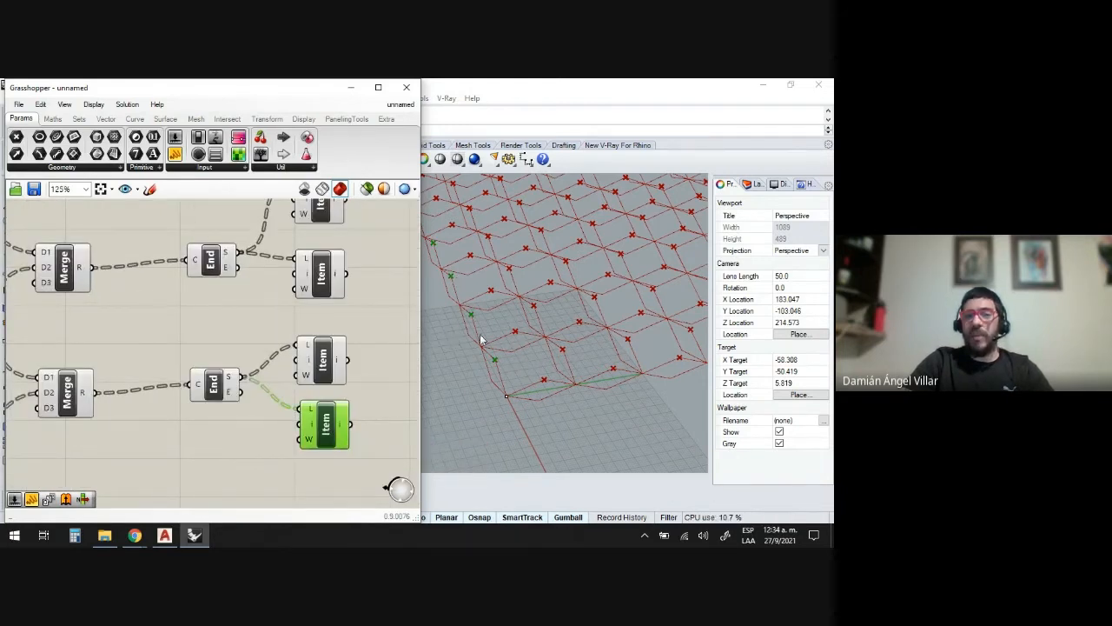
{"action": "scroll", "coordinate": [499, 368], "scroll_direction": "down", "scroll_amount": 5}
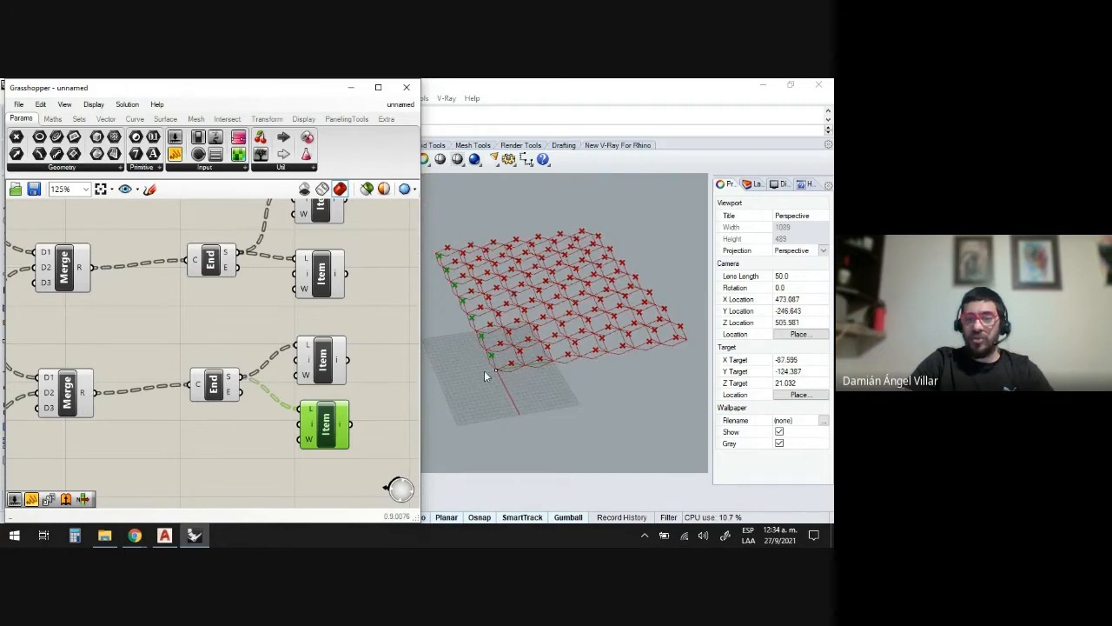
- Flatten the start-point outputs of the lower and upper End Points components
{"action": "scroll", "coordinate": [216, 393], "scroll_direction": "up", "scroll_amount": 3}
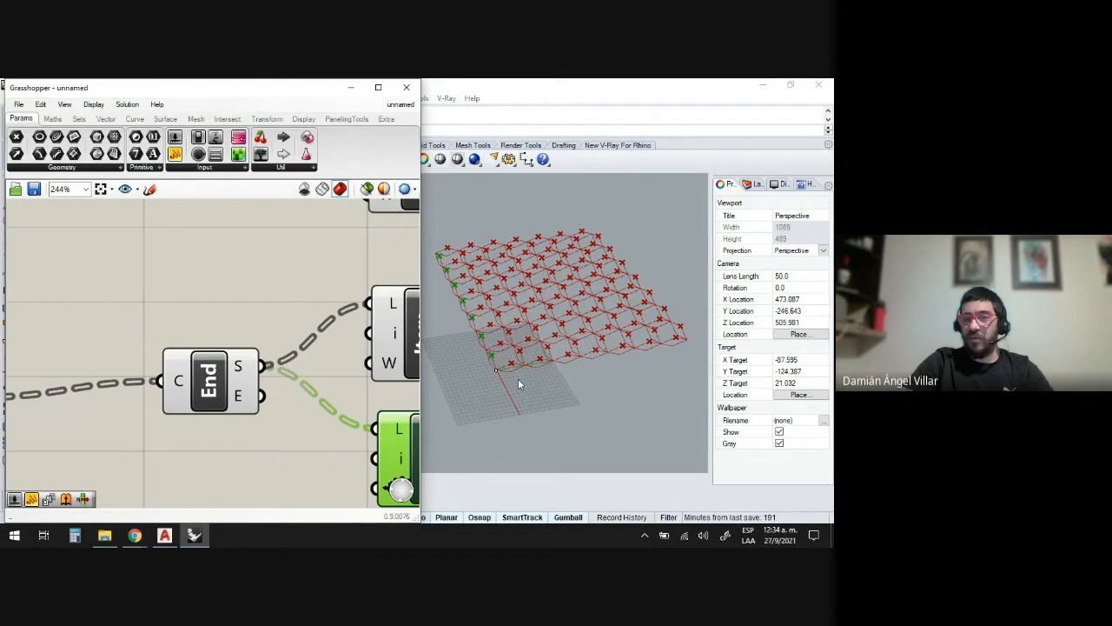
{"action": "right_click", "coordinate": [238, 371]}
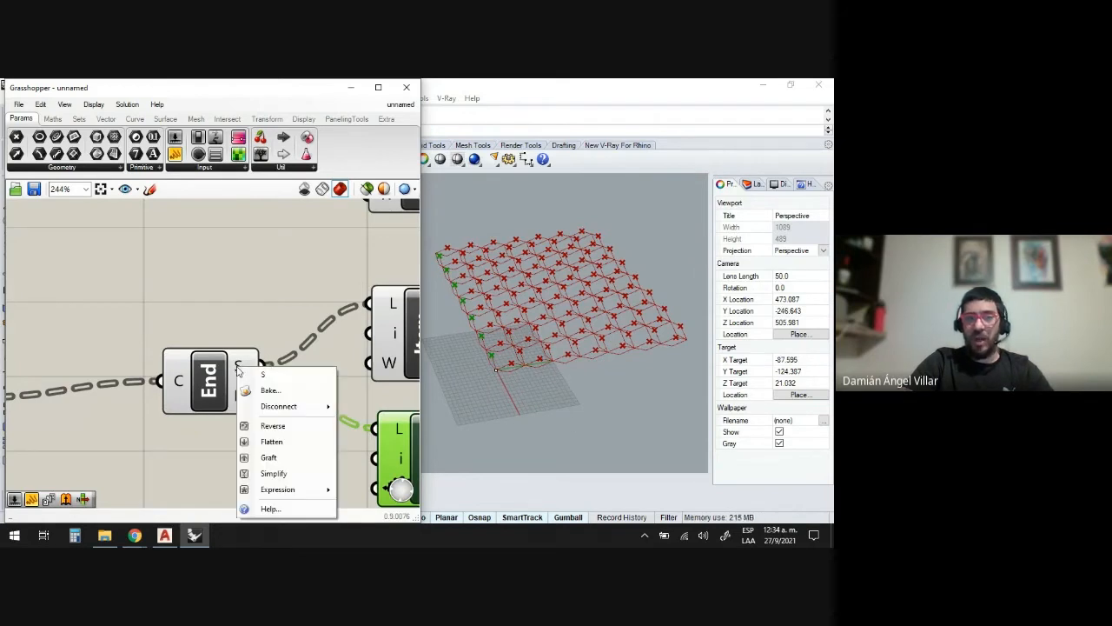
{"action": "left_click", "coordinate": [272, 442]}
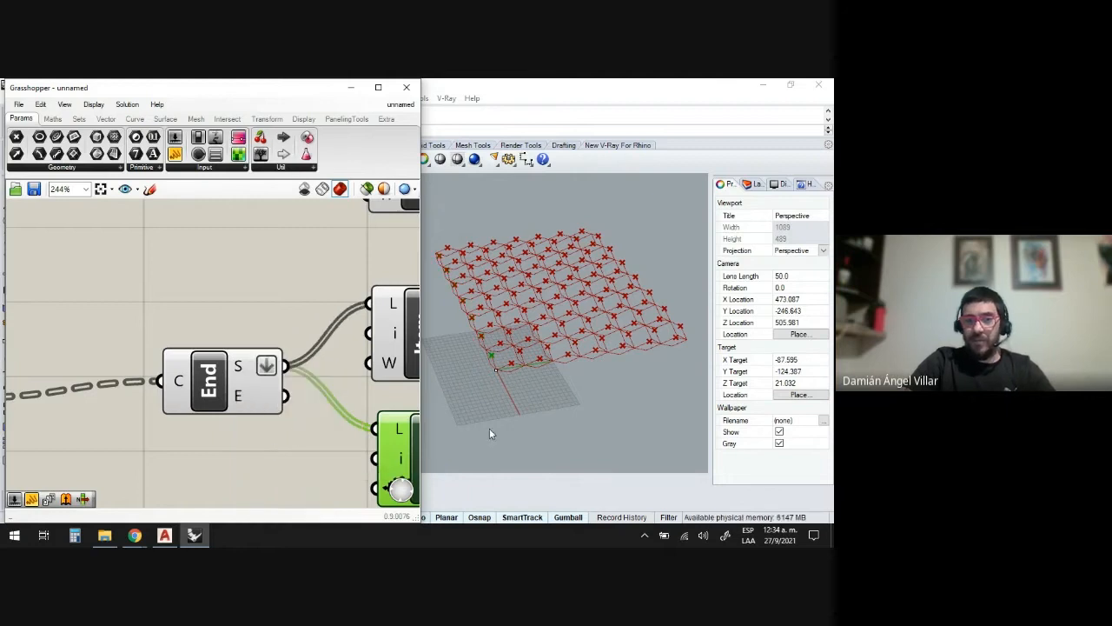
{"action": "left_click", "coordinate": [270, 320]}
{"action": "scroll", "coordinate": [270, 328], "scroll_direction": "down", "scroll_amount": 4}
{"action": "scroll", "coordinate": [269, 250], "scroll_direction": "up", "scroll_amount": 4}
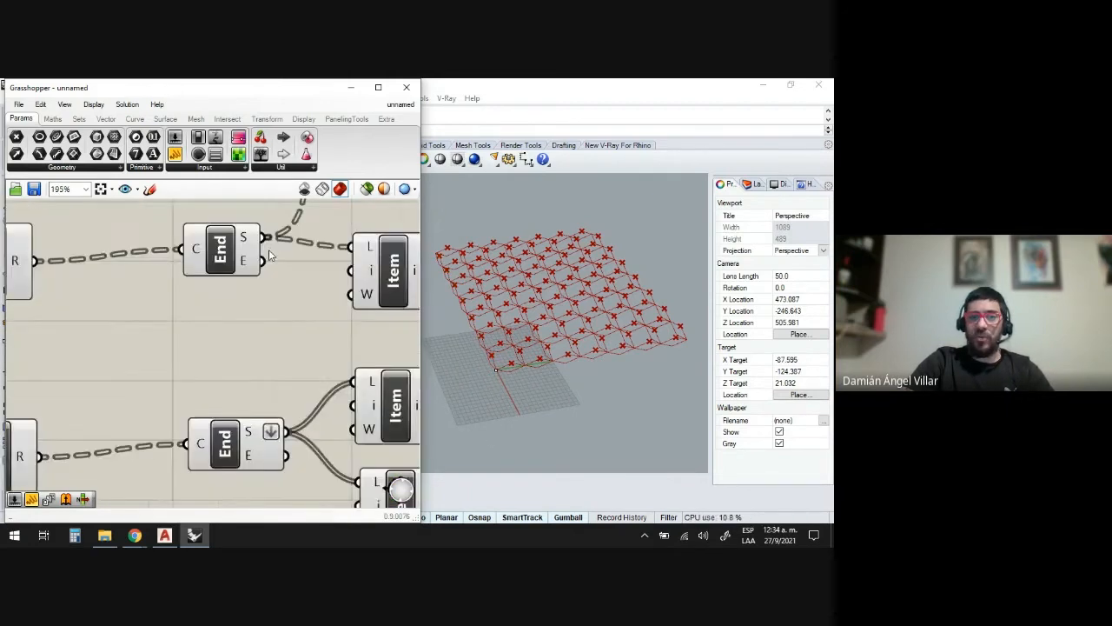
{"action": "right_click", "coordinate": [244, 249]}
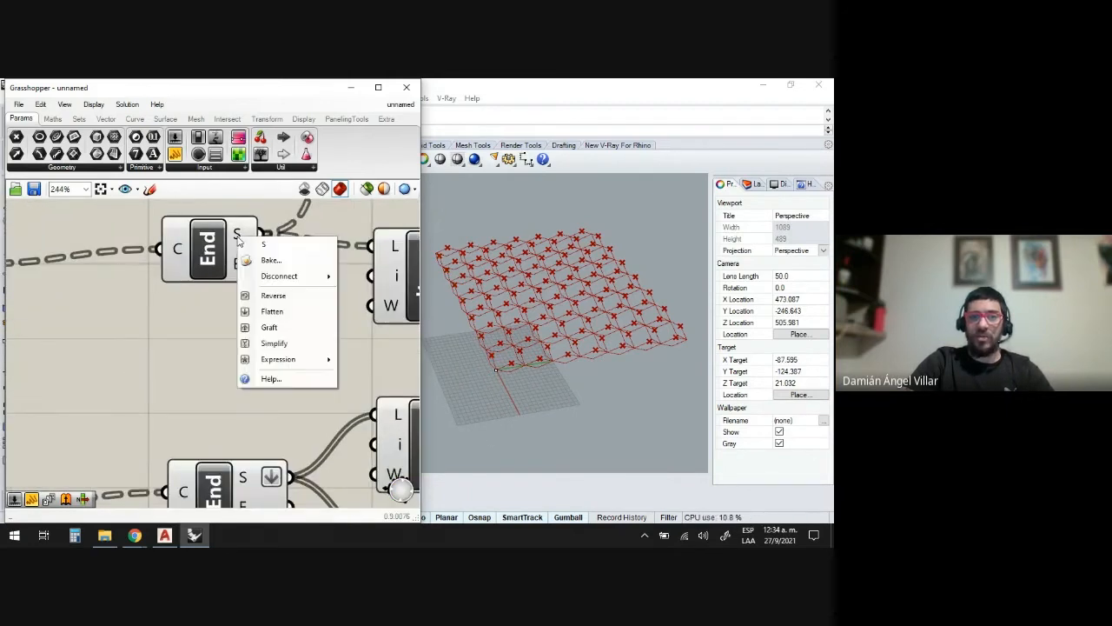
{"action": "left_click", "coordinate": [274, 311]}
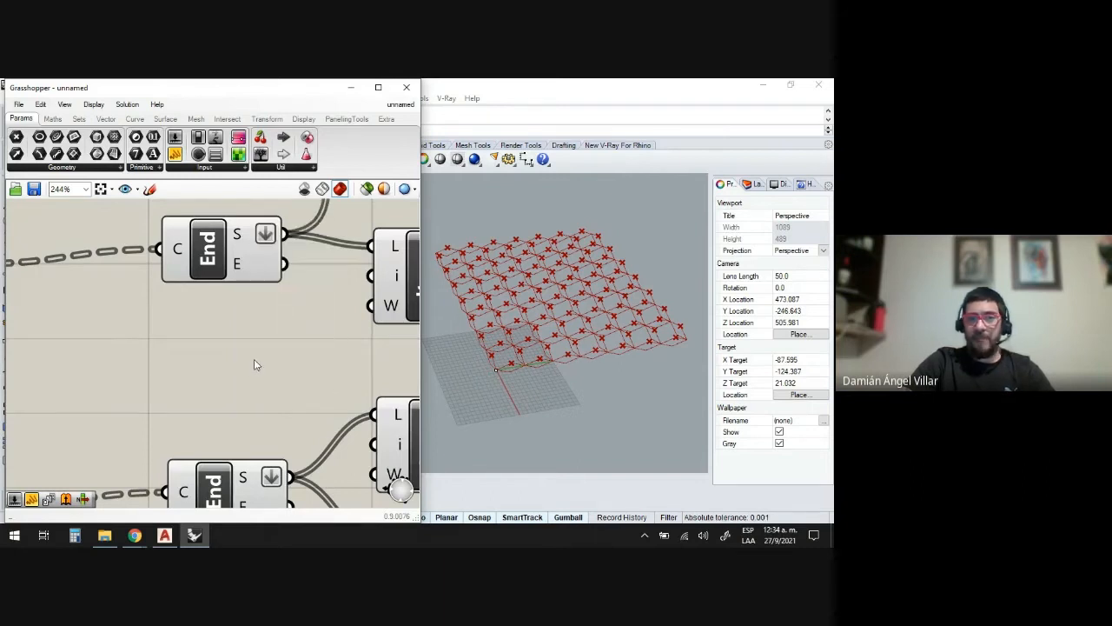
{"action": "scroll", "coordinate": [169, 316], "scroll_direction": "down", "scroll_amount": 4}
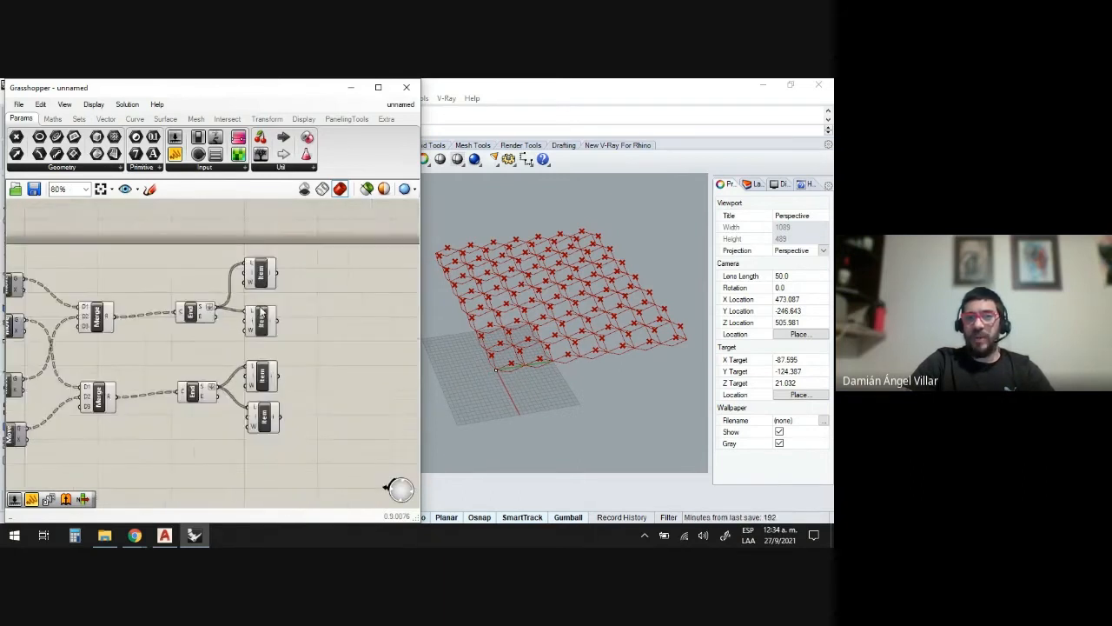
- Examine in the viewport which grid point each of the four List Item components picks
{"action": "scroll", "coordinate": [265, 269], "scroll_direction": "up", "scroll_amount": 2}
{"action": "left_click", "coordinate": [265, 270]}
{"action": "scroll", "coordinate": [496, 351], "scroll_direction": "up", "scroll_amount": 3}
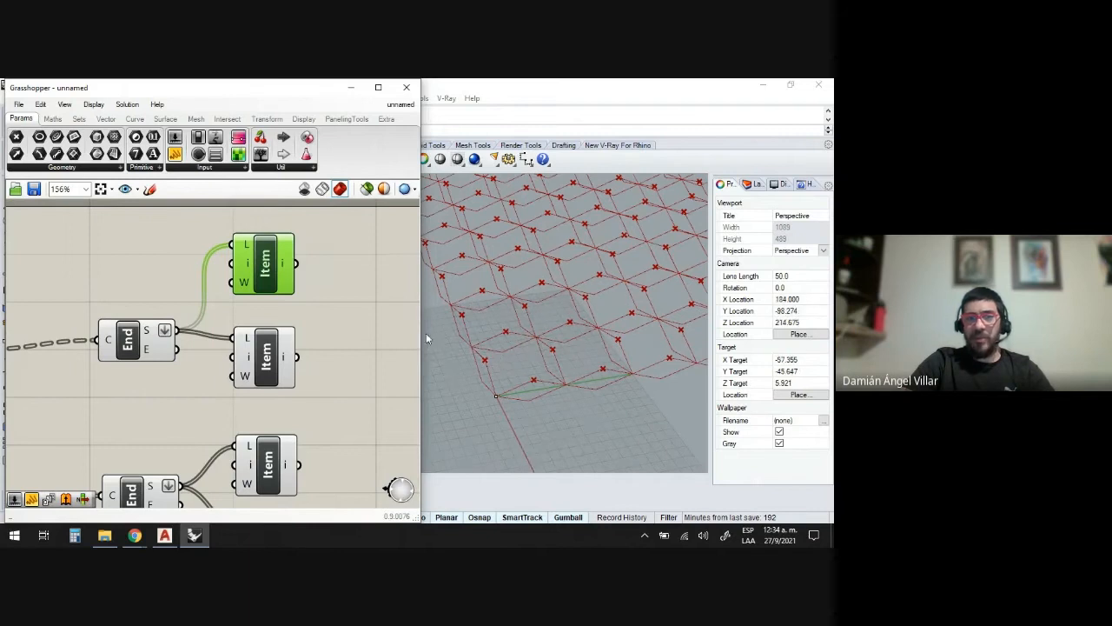
{"action": "scroll", "coordinate": [261, 400], "scroll_direction": "down", "scroll_amount": 3}
{"action": "scroll", "coordinate": [274, 423], "scroll_direction": "up", "scroll_amount": 2}
{"action": "left_click", "coordinate": [276, 426]}
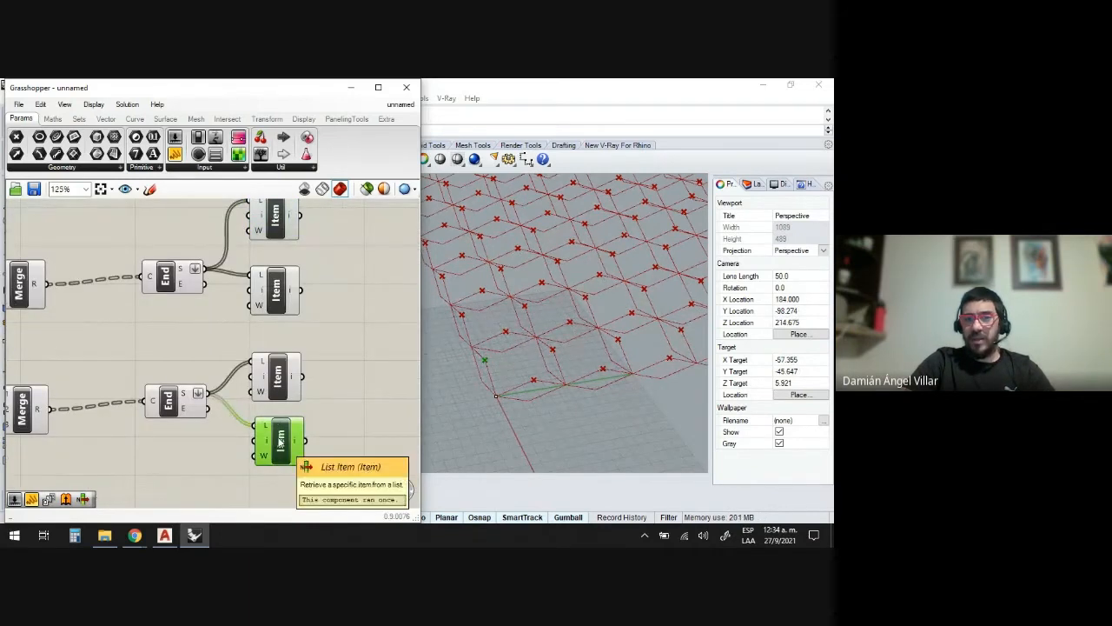
{"action": "left_click", "coordinate": [276, 289]}
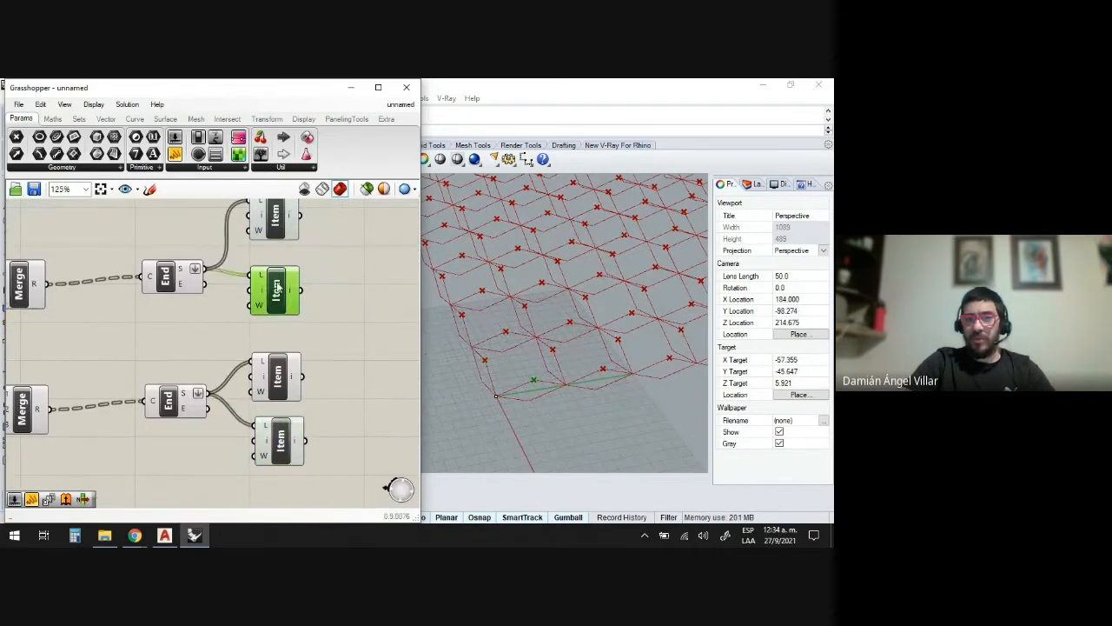
{"action": "left_click", "coordinate": [276, 439]}
{"action": "left_click", "coordinate": [276, 296]}
{"action": "left_click", "coordinate": [275, 391]}
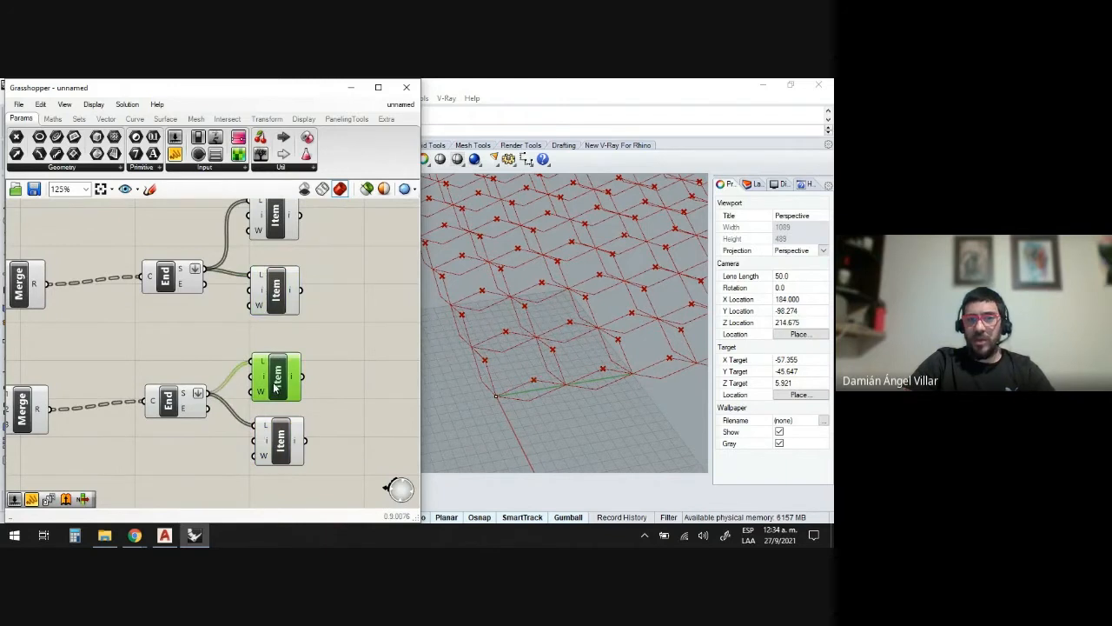
{"action": "scroll", "coordinate": [278, 382], "scroll_direction": "down", "scroll_amount": 2}
{"action": "left_click", "coordinate": [315, 334]}
- Add a panel containing 1, shrink it, and place it above the upper End Points component
{"action": "scroll", "coordinate": [282, 250], "scroll_direction": "up", "scroll_amount": 2}
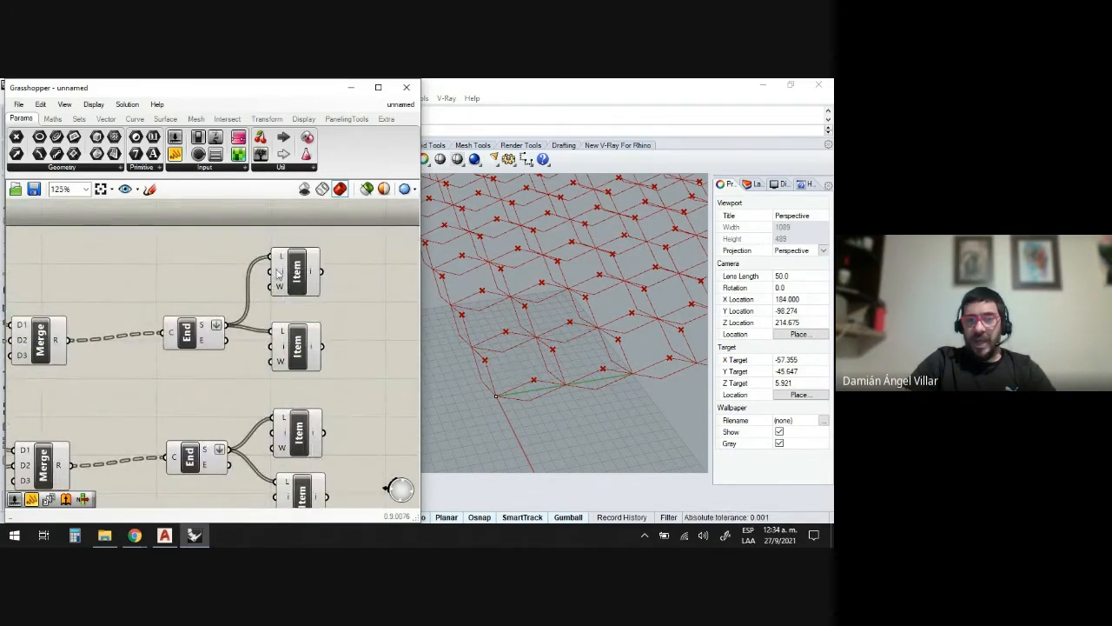
{"action": "double_click", "coordinate": [206, 278]}
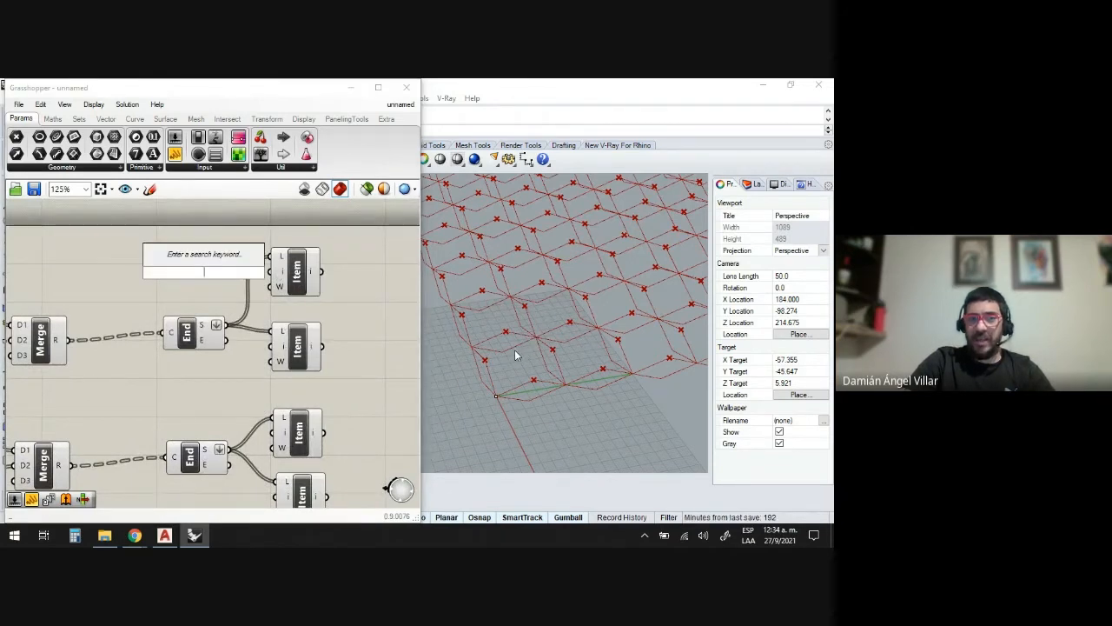
{"action": "type", "text": "1"}
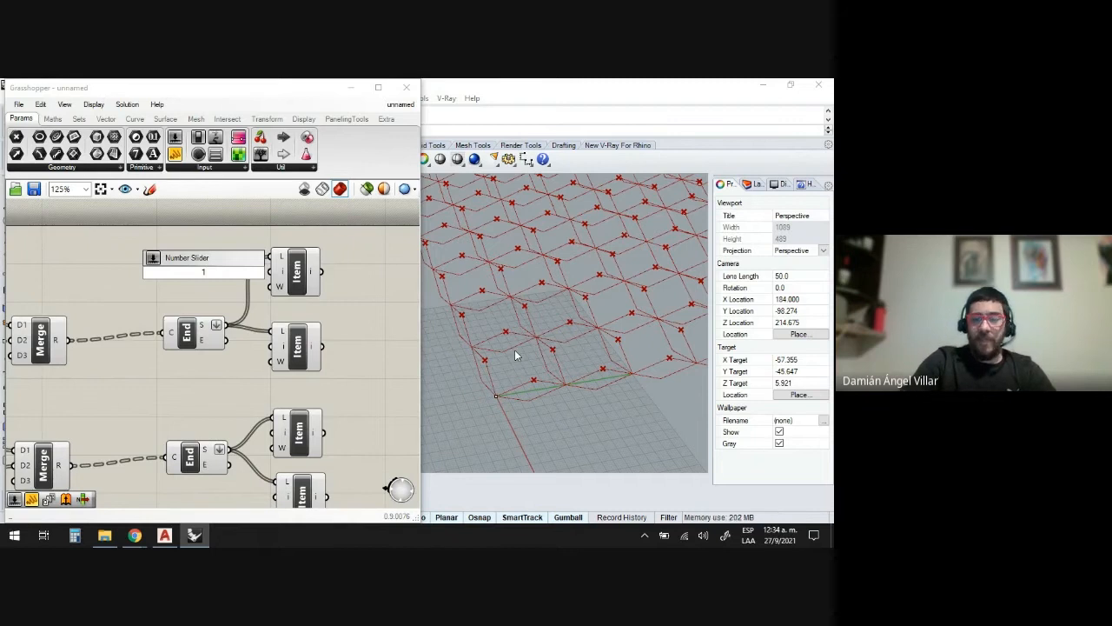
{"action": "key", "text": "BackSpace"}
{"action": "type", "text": "//1"}
{"action": "key", "text": "Return"}
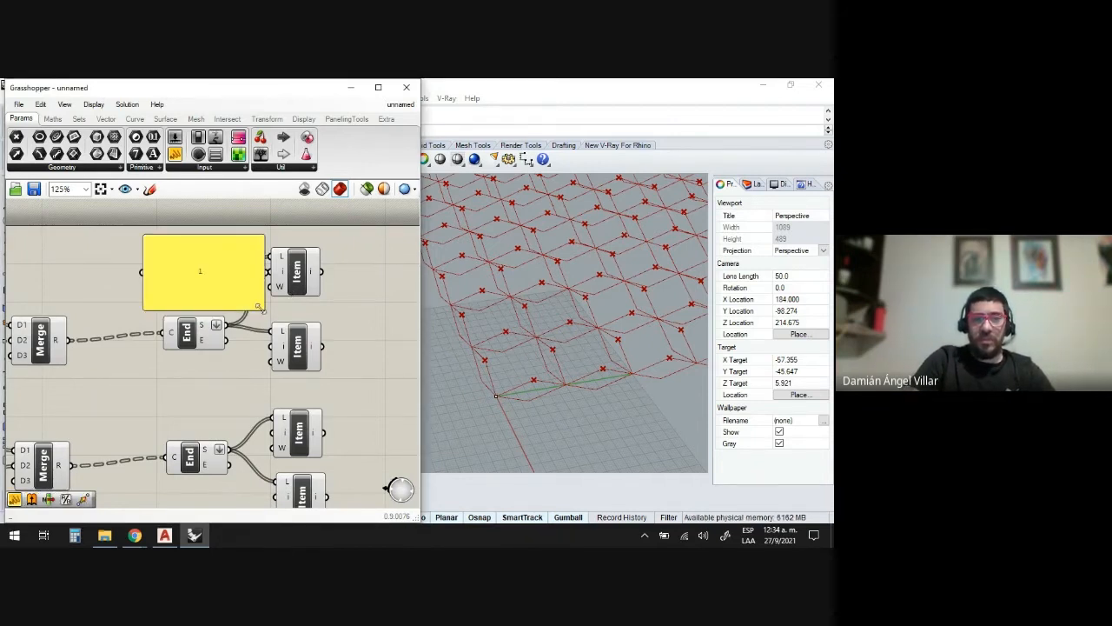
{"action": "left_click_drag", "start_coordinate": [263, 308], "coordinate": [188, 267]}
{"action": "left_click", "coordinate": [166, 247]}
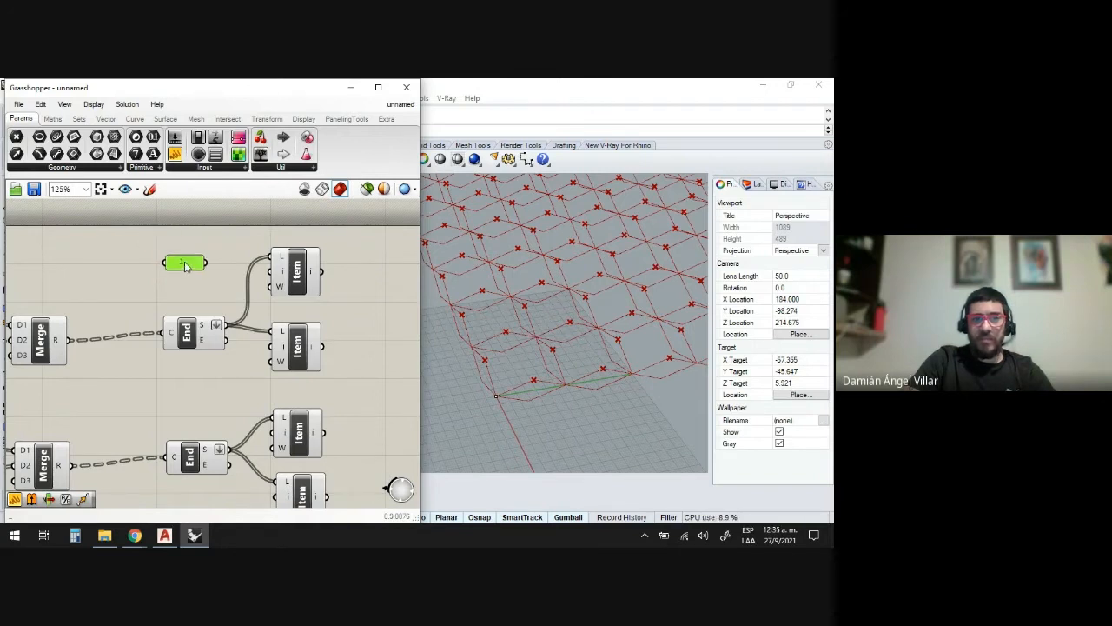
- Connect the panel with value 1 to the index inputs of the second and fourth List Item components
{"action": "right_click", "coordinate": [284, 275]}
{"action": "key", "text": "Escape"}
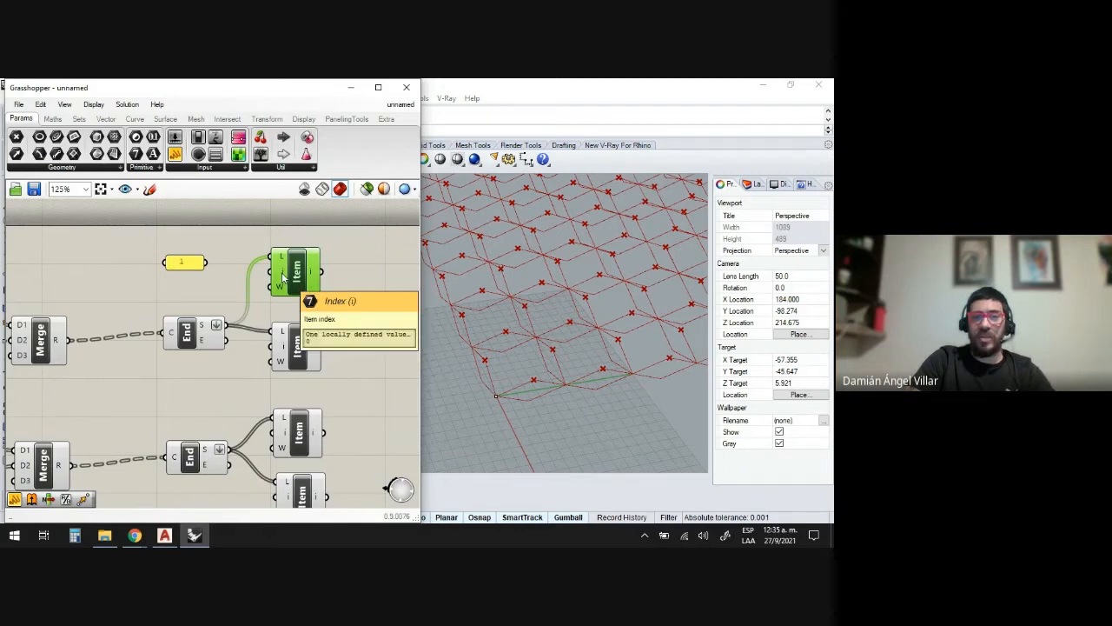
{"action": "left_click_drag", "start_coordinate": [207, 262], "coordinate": [271, 347]}
{"action": "left_click_drag", "start_coordinate": [206, 263], "coordinate": [276, 497]}
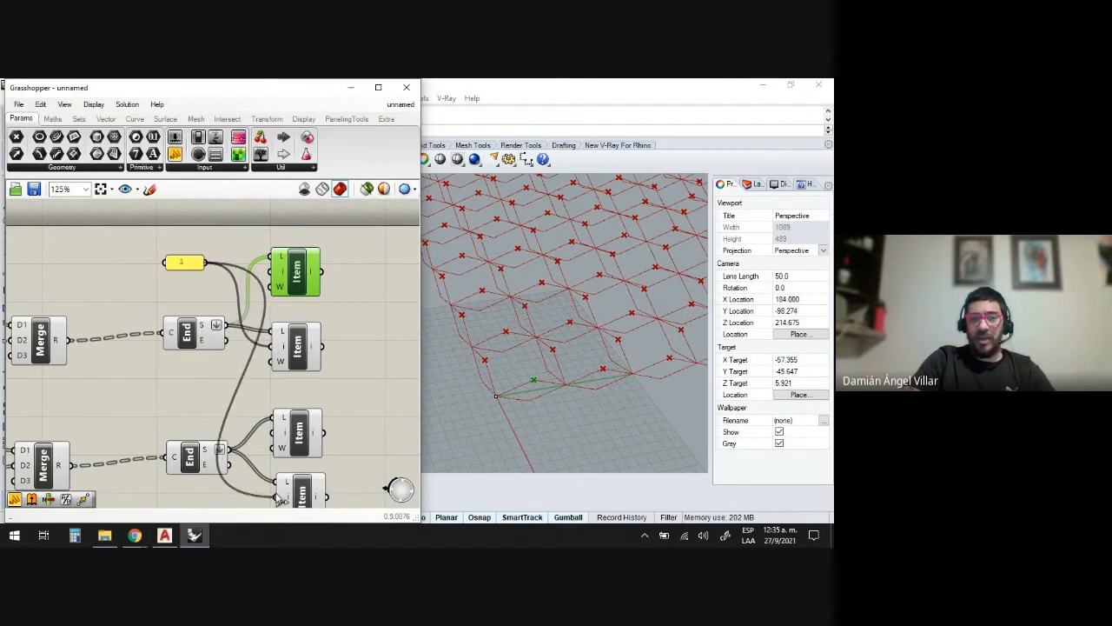
- Check the point picked by each List Item component in the viewport with the new index inputs
{"action": "left_click", "coordinate": [342, 292]}
{"action": "left_click", "coordinate": [298, 277]}
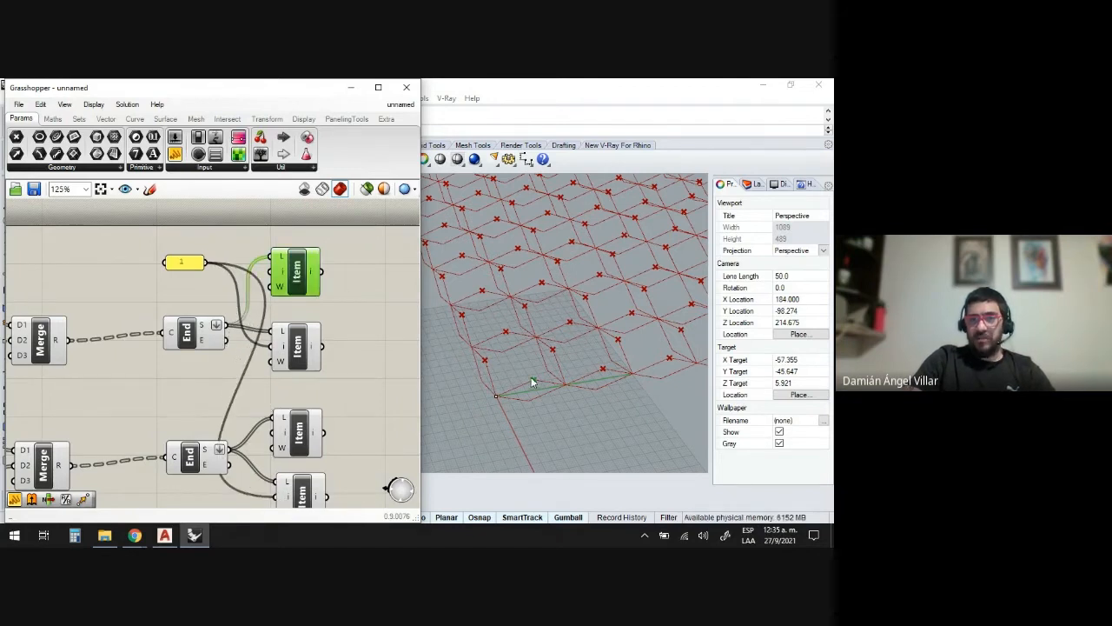
{"action": "left_click", "coordinate": [300, 355]}
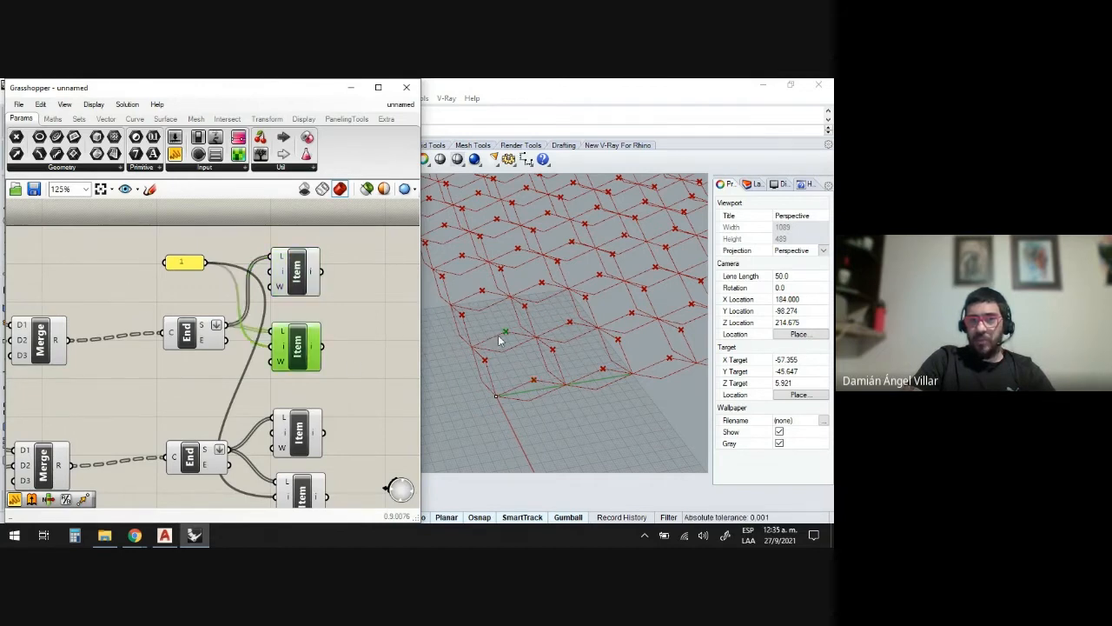
{"action": "left_click", "coordinate": [299, 435]}
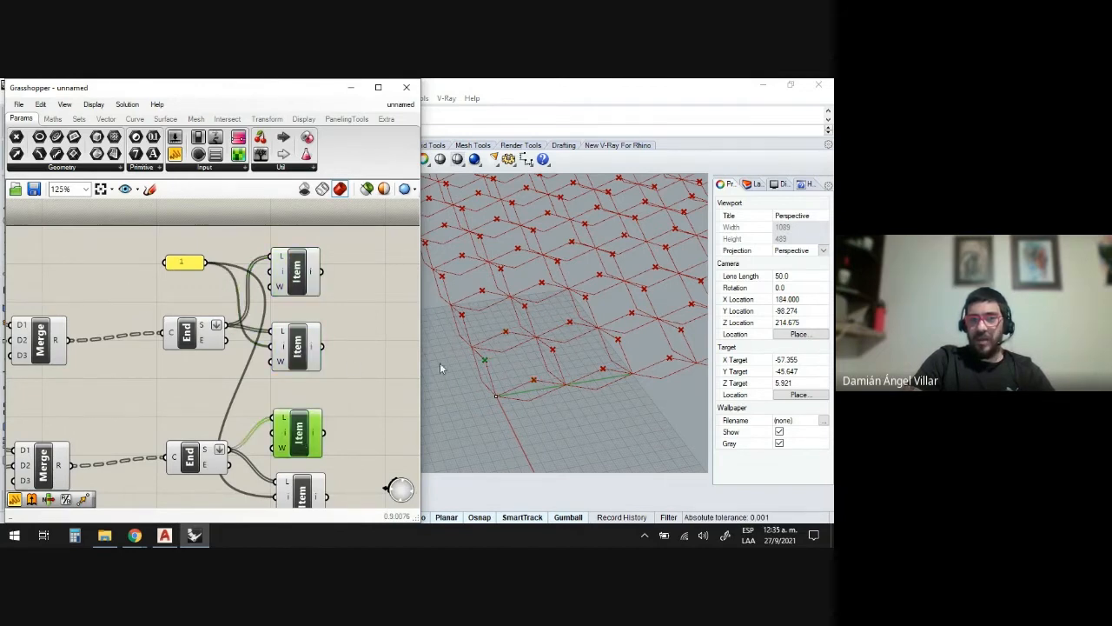
{"action": "scroll", "coordinate": [328, 410], "scroll_direction": "down", "scroll_amount": 3}
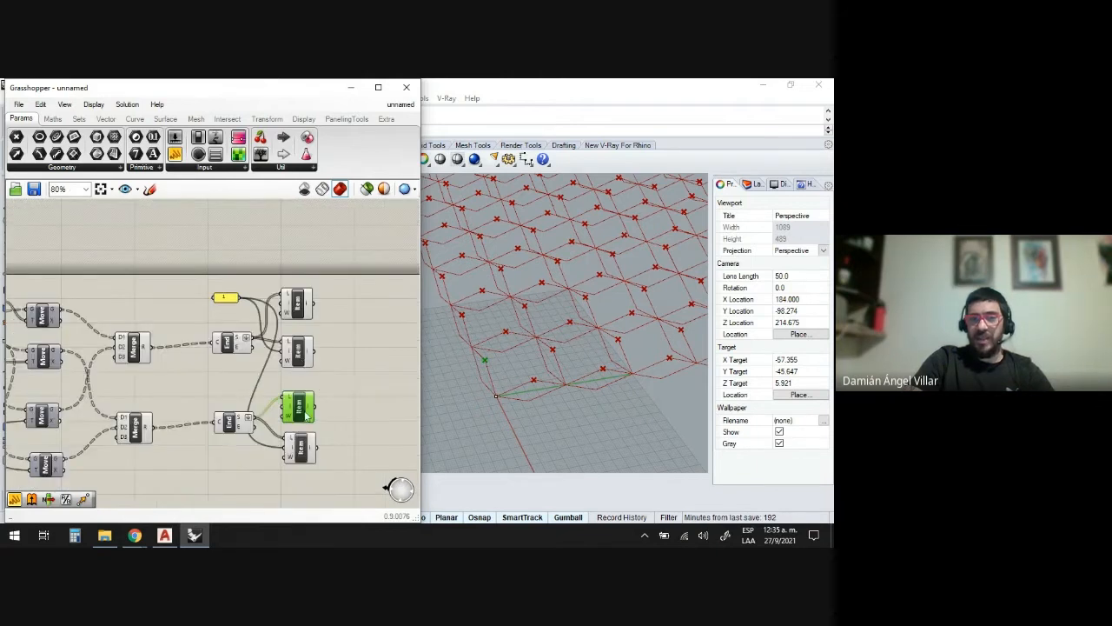
{"action": "left_click", "coordinate": [300, 447]}
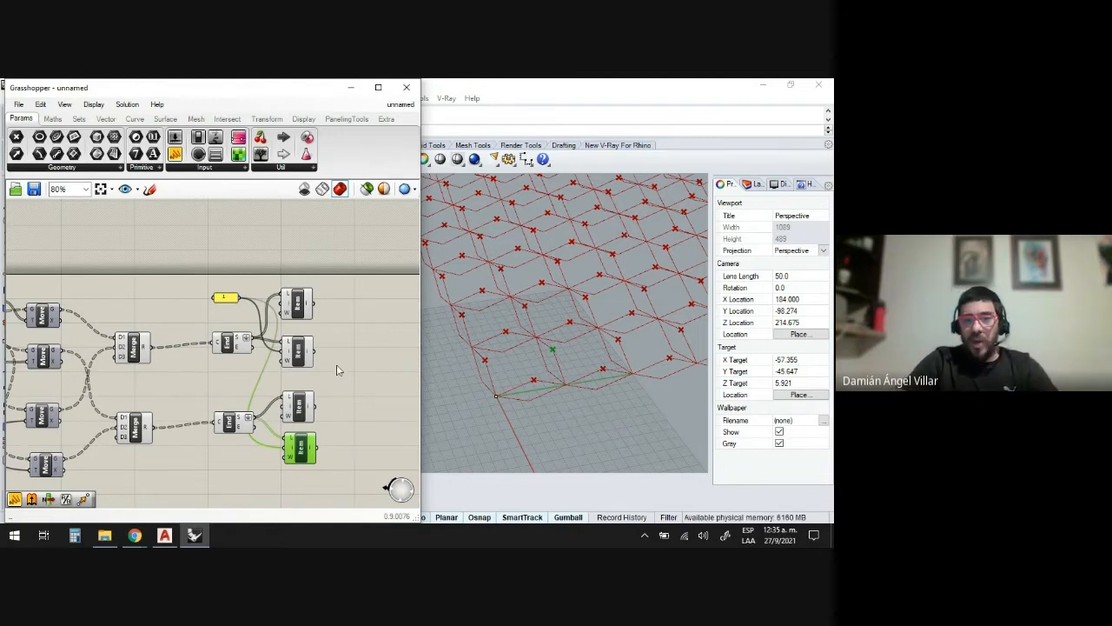
- Add a Line component after the column of List Item components
{"action": "scroll", "coordinate": [195, 363], "scroll_direction": "down", "scroll_amount": 2}
{"action": "scroll", "coordinate": [194, 363], "scroll_direction": "up", "scroll_amount": 3}
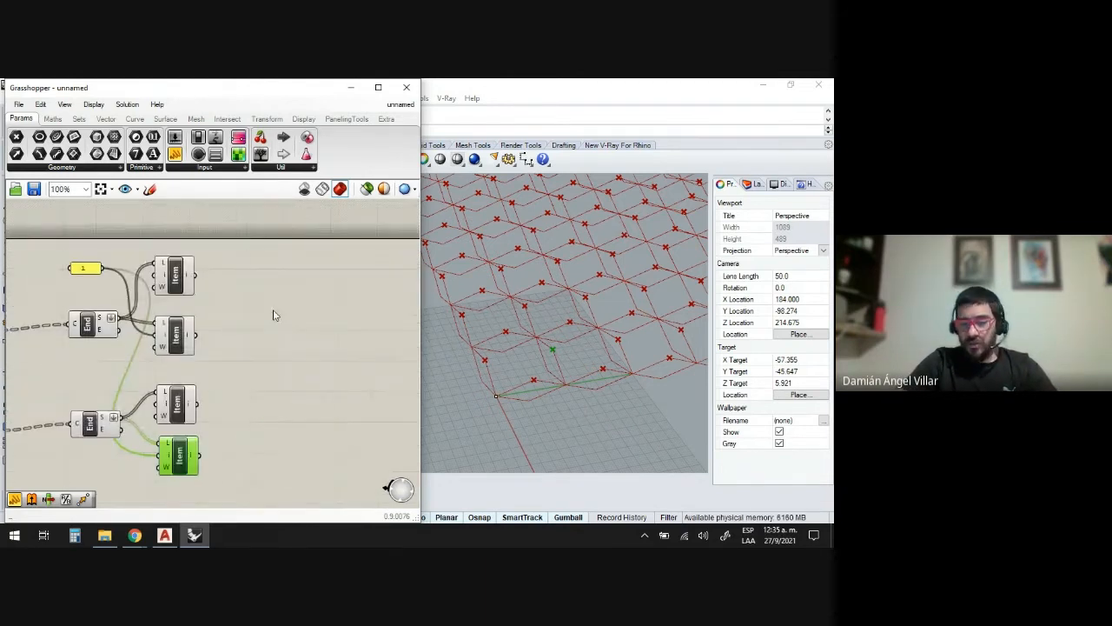
{"action": "double_click", "coordinate": [273, 311]}
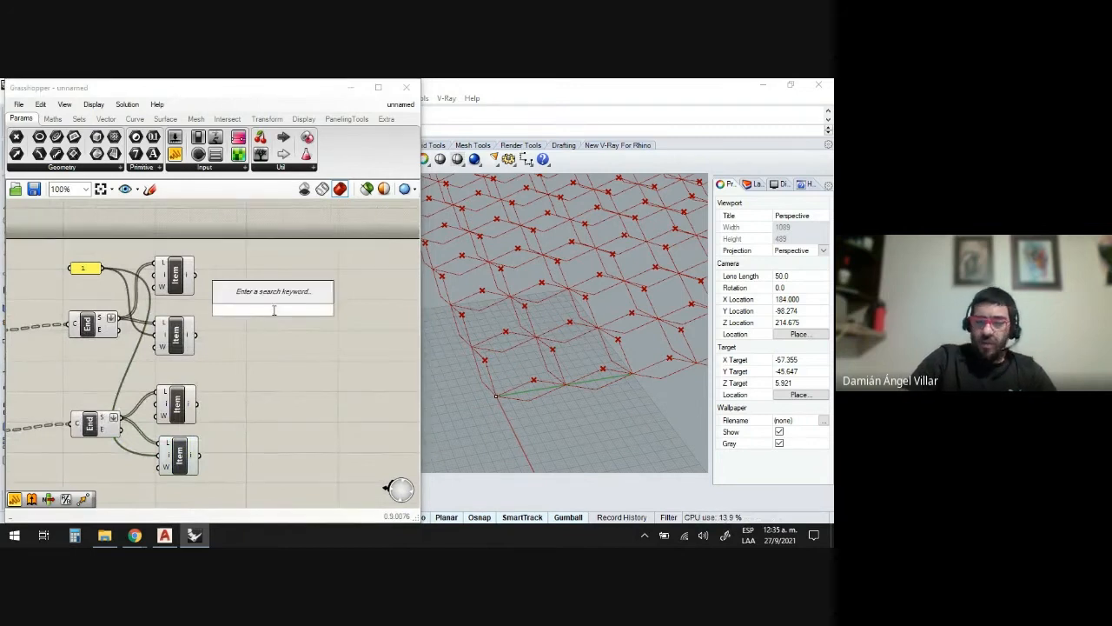
{"action": "type", "text": "li"}
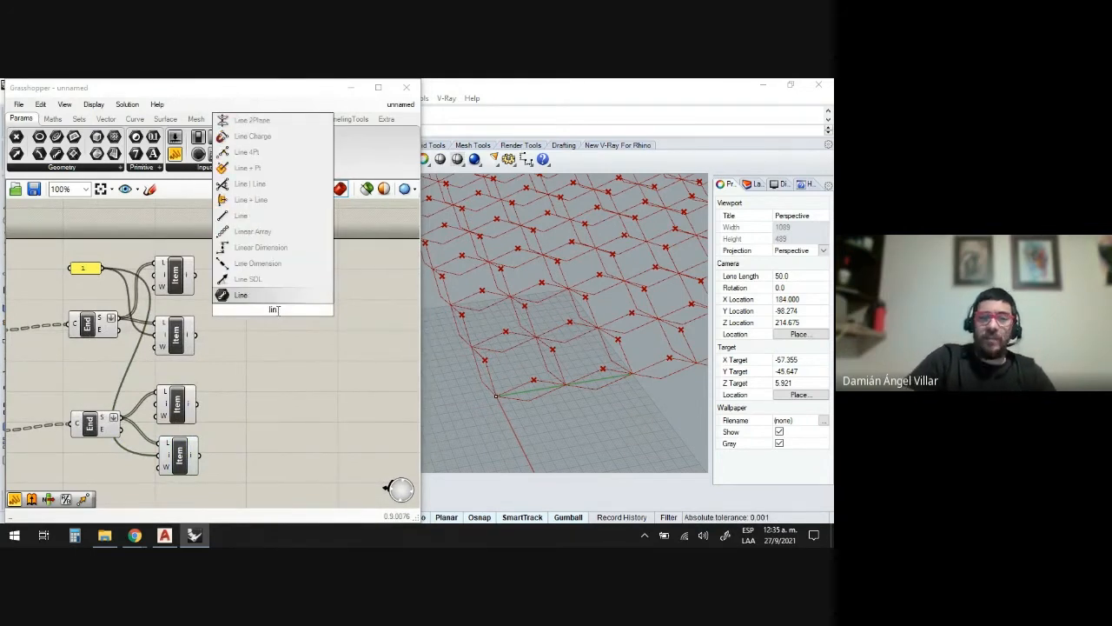
{"action": "type", "text": "n"}
{"action": "left_click", "coordinate": [243, 295]}
{"action": "scroll", "coordinate": [267, 333], "scroll_direction": "up", "scroll_amount": 1}
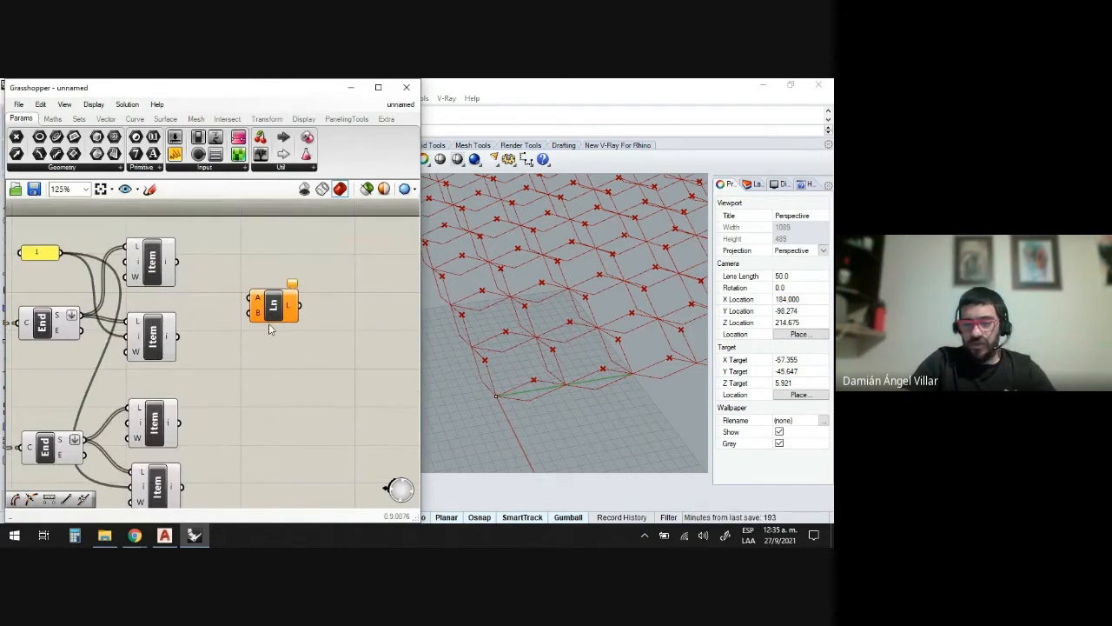
- Connect the first List Item's output to the Line component's A input and the third List Item's output to its B input
{"action": "left_click", "coordinate": [149, 271]}
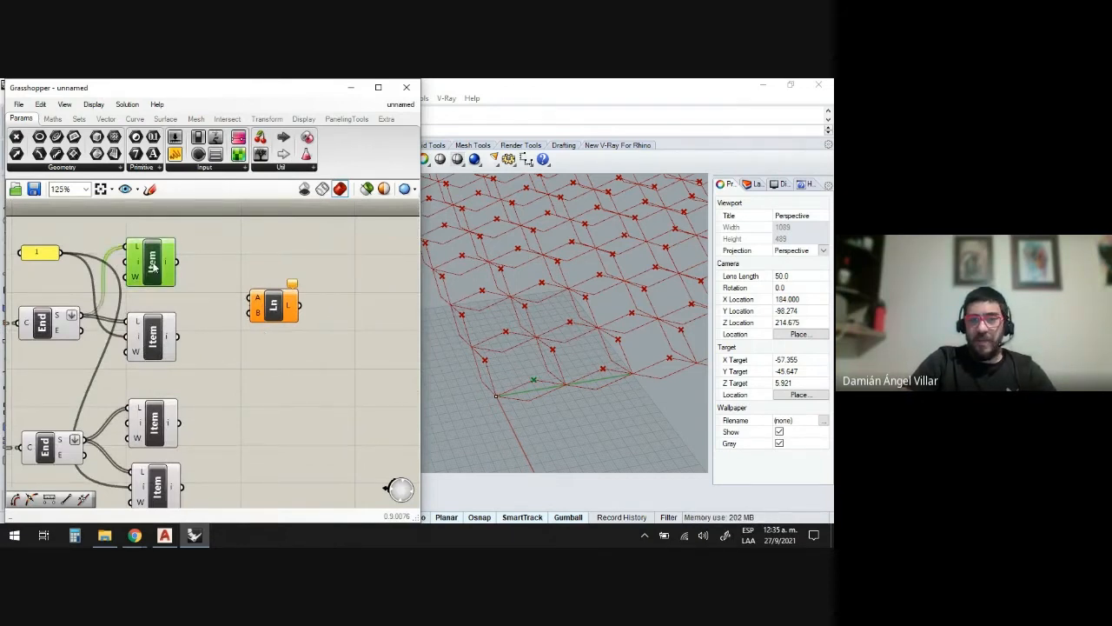
{"action": "left_click_drag", "start_coordinate": [178, 262], "coordinate": [286, 290]}
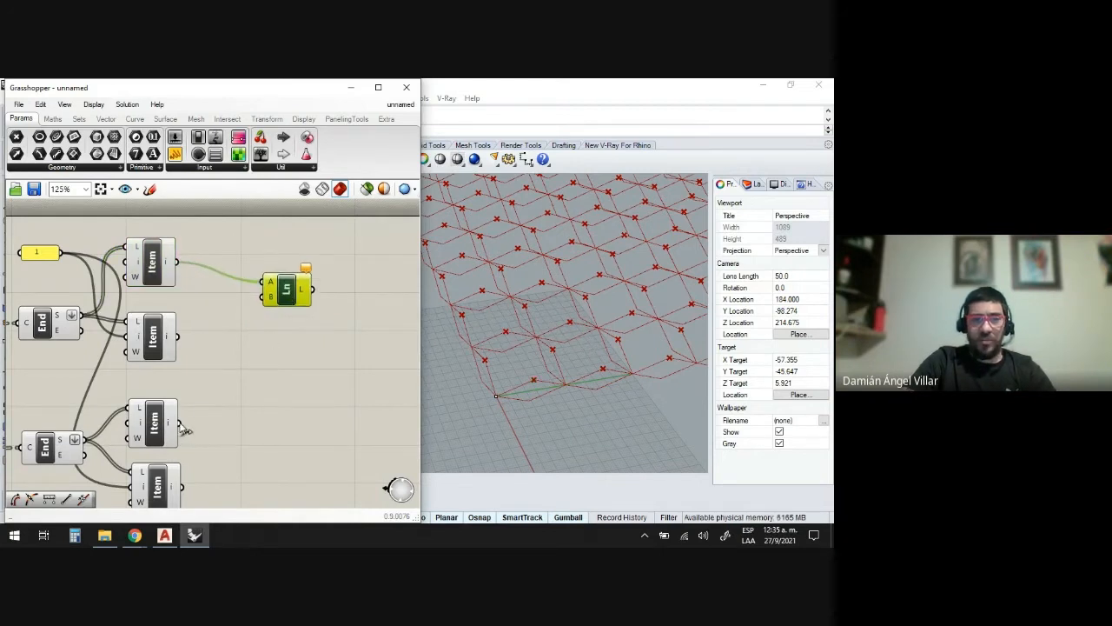
{"action": "left_click_drag", "start_coordinate": [179, 422], "coordinate": [261, 299]}
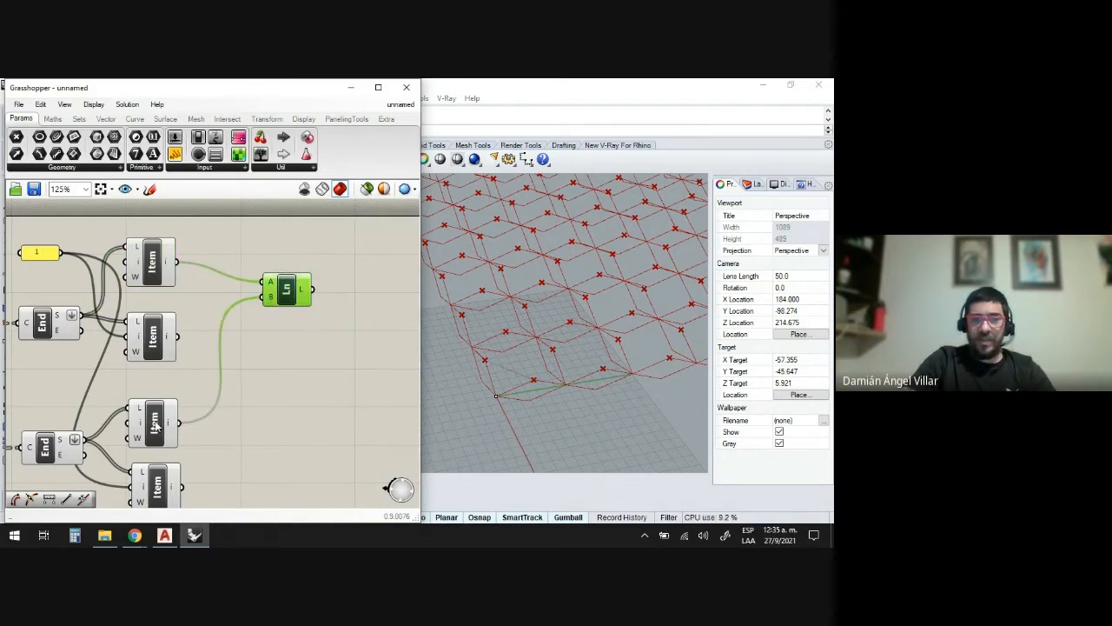
{"action": "left_click", "coordinate": [305, 380]}
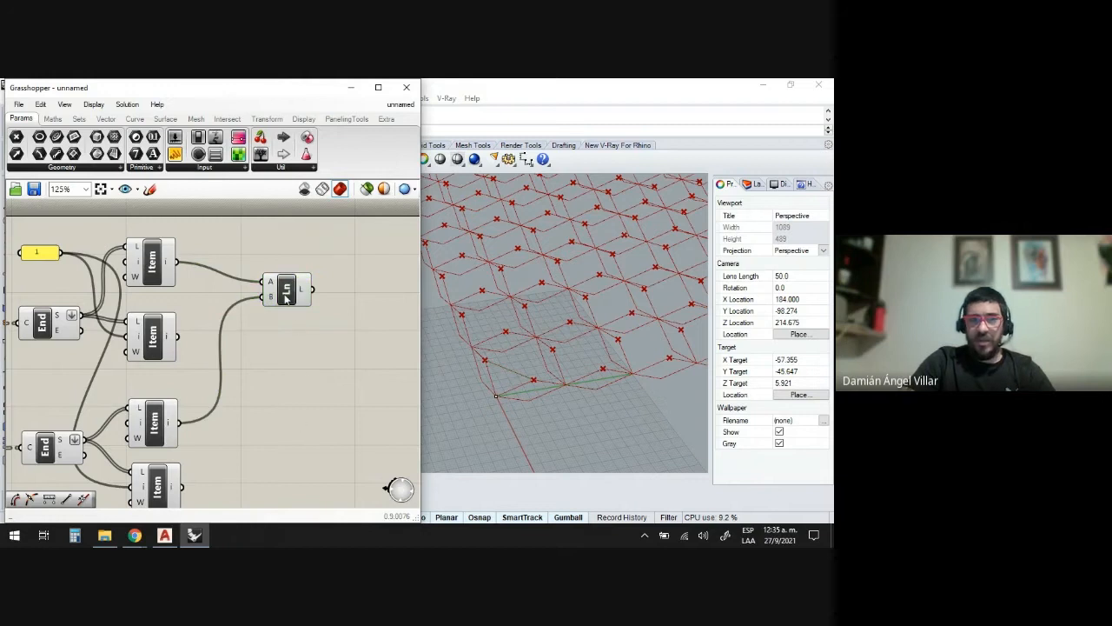
- Duplicate the Line component, connect the fourth List Item to the copy's B input, and place the copy lower down
{"action": "left_click_drag", "start_coordinate": [286, 298], "coordinate": [316, 321]}
{"action": "key", "text": "ctrl+c"}
{"action": "key", "text": "ctrl+v"}
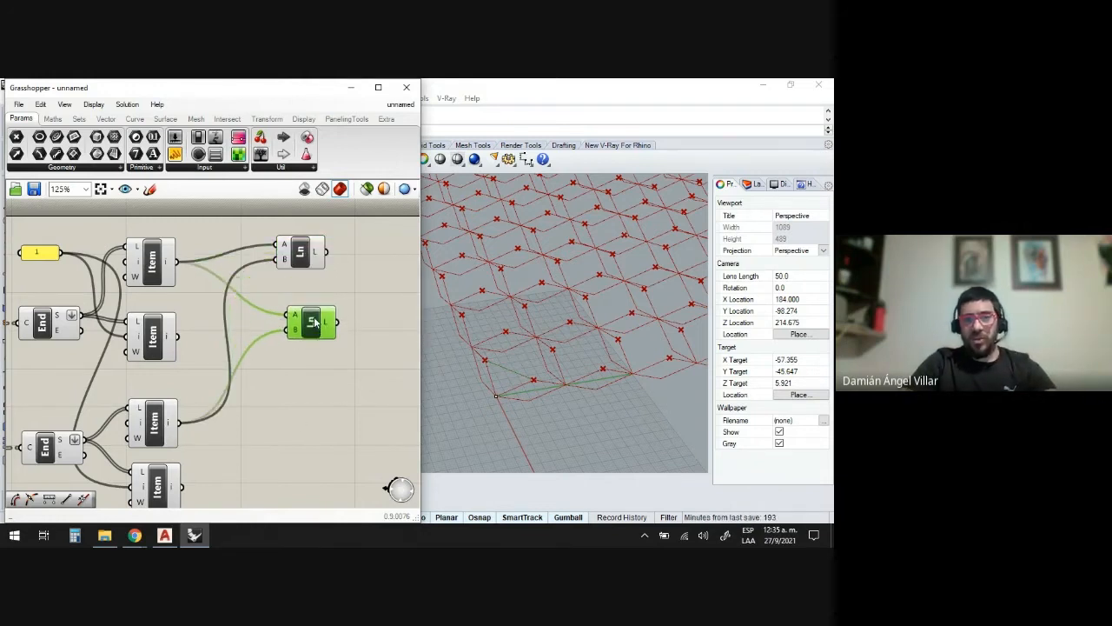
{"action": "left_click", "coordinate": [156, 266]}
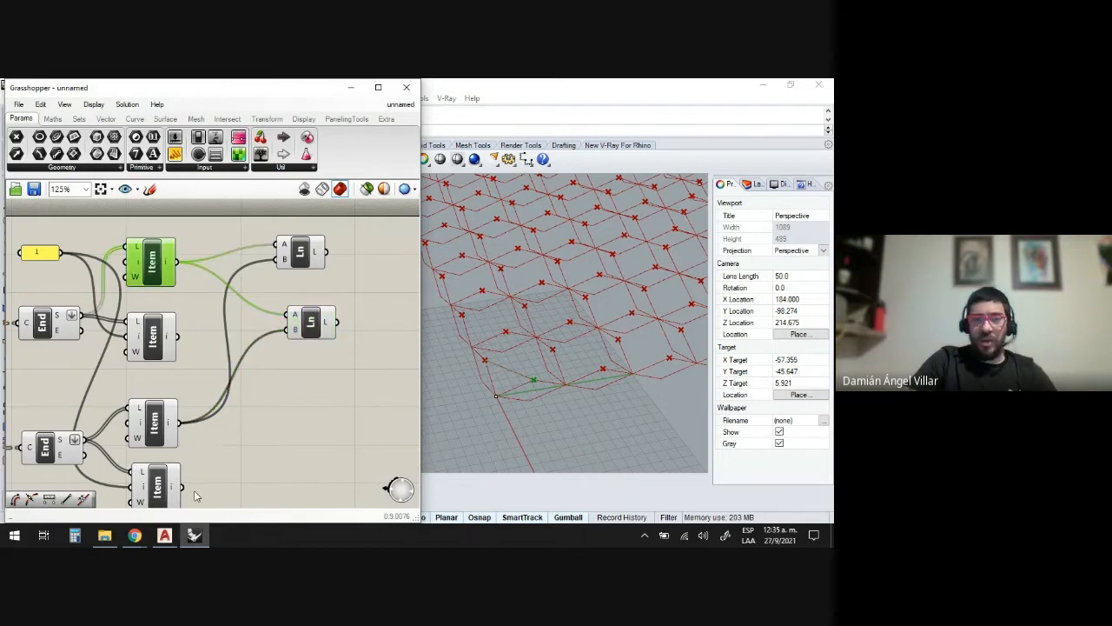
{"action": "left_click_drag", "start_coordinate": [182, 487], "coordinate": [328, 432]}
- Add a third Line component below the first, wiring the third List Item to A and the second List Item to B
{"action": "double_click", "coordinate": [302, 289]}
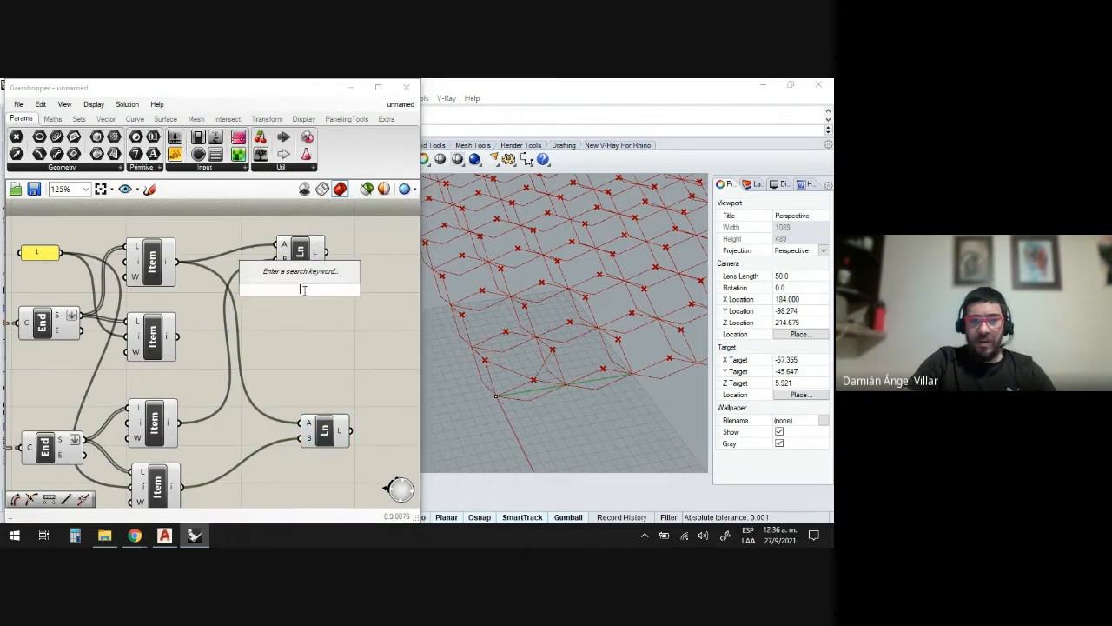
{"action": "type", "text": "line"}
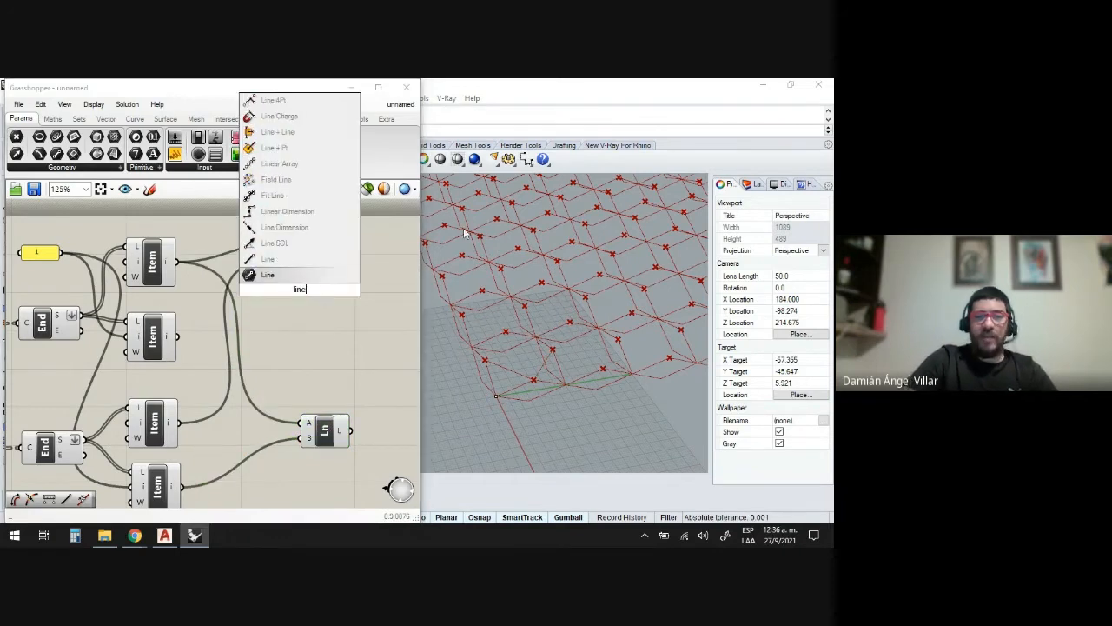
{"action": "left_click", "coordinate": [265, 274]}
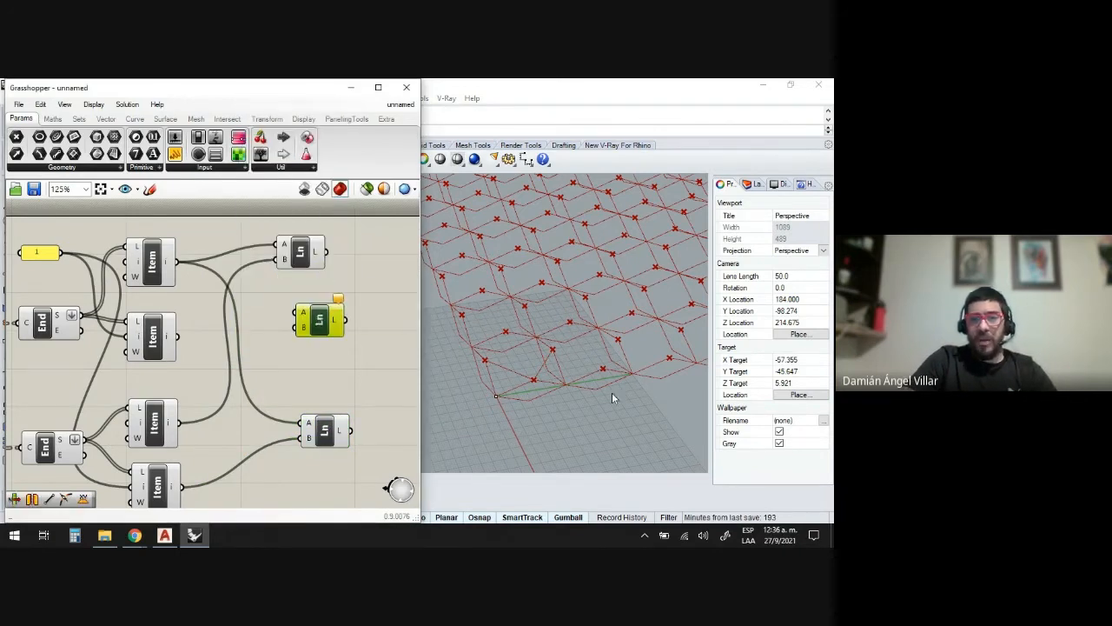
{"action": "left_click", "coordinate": [155, 425]}
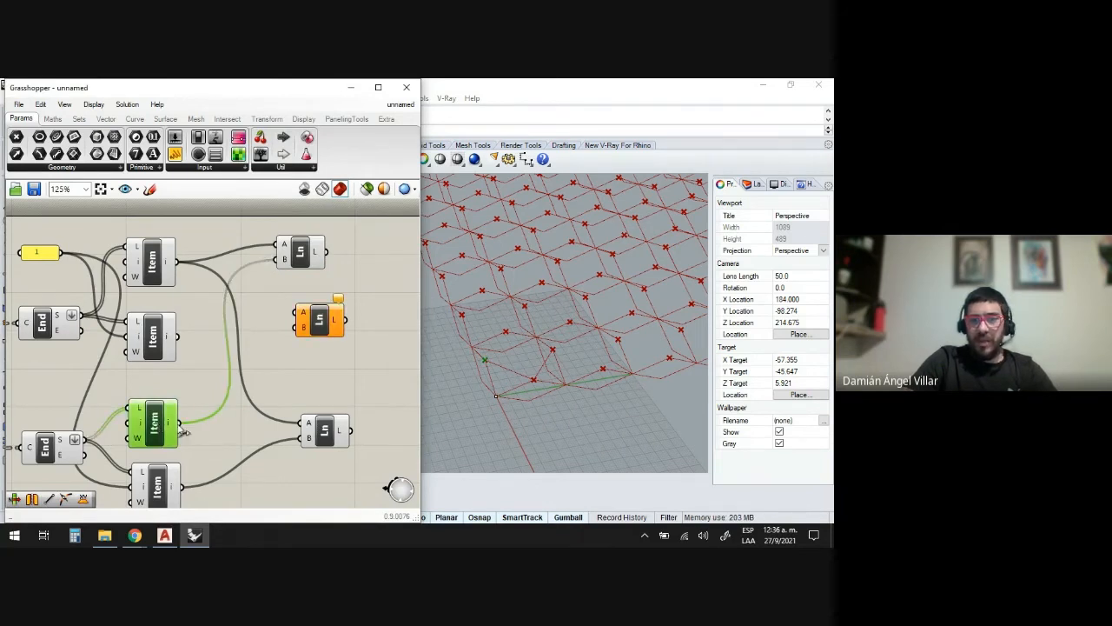
{"action": "left_click_drag", "start_coordinate": [186, 429], "coordinate": [299, 315]}
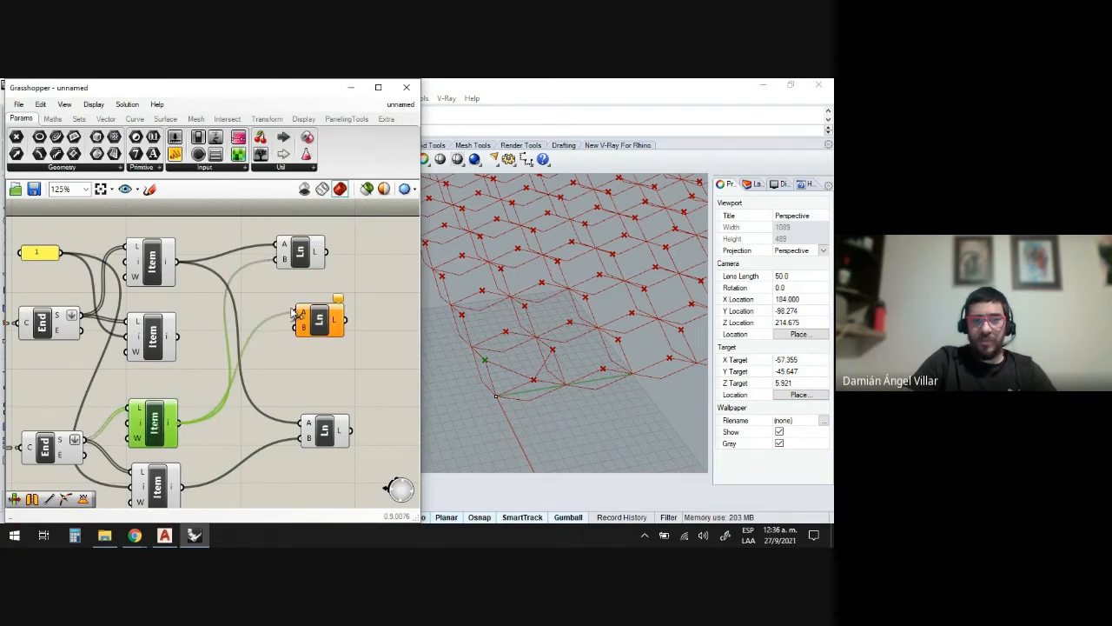
{"action": "left_click", "coordinate": [152, 346]}
{"action": "left_click_drag", "start_coordinate": [177, 337], "coordinate": [322, 320]}
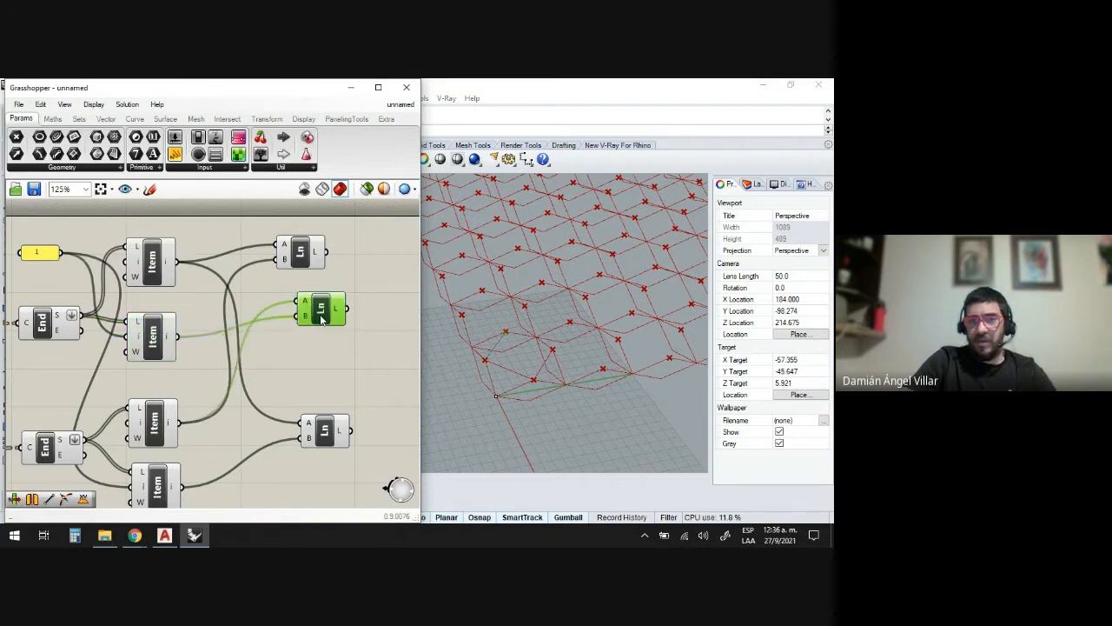
- Add a Line component above the bottom one, wiring the second List Item to A and the fourth List Item to B
{"action": "double_click", "coordinate": [320, 359]}
{"action": "type", "text": "line"}
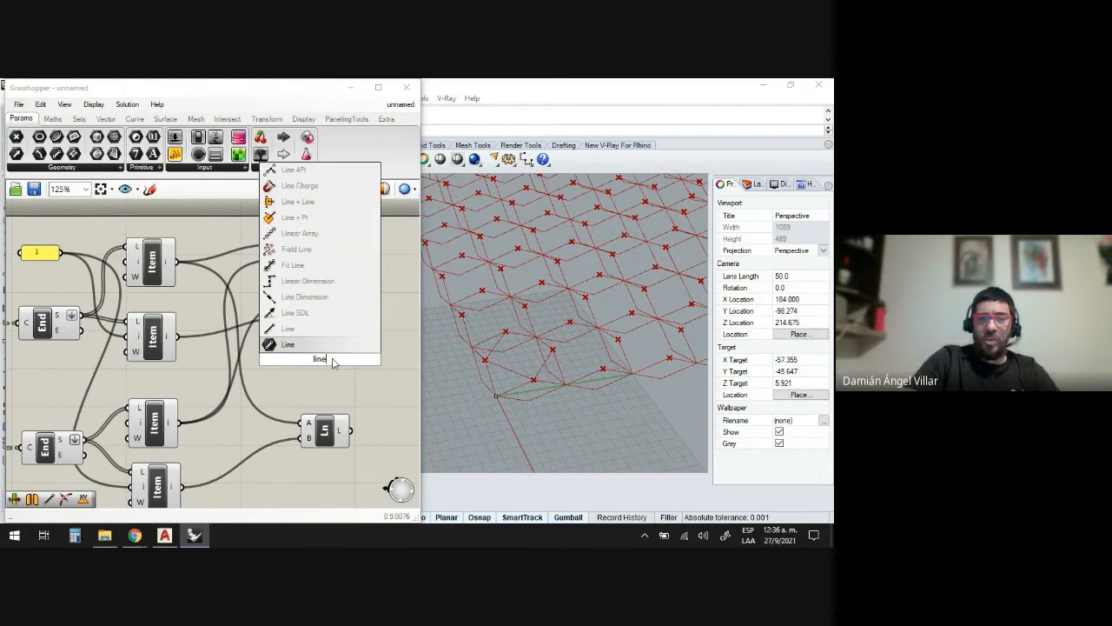
{"action": "left_click", "coordinate": [311, 344]}
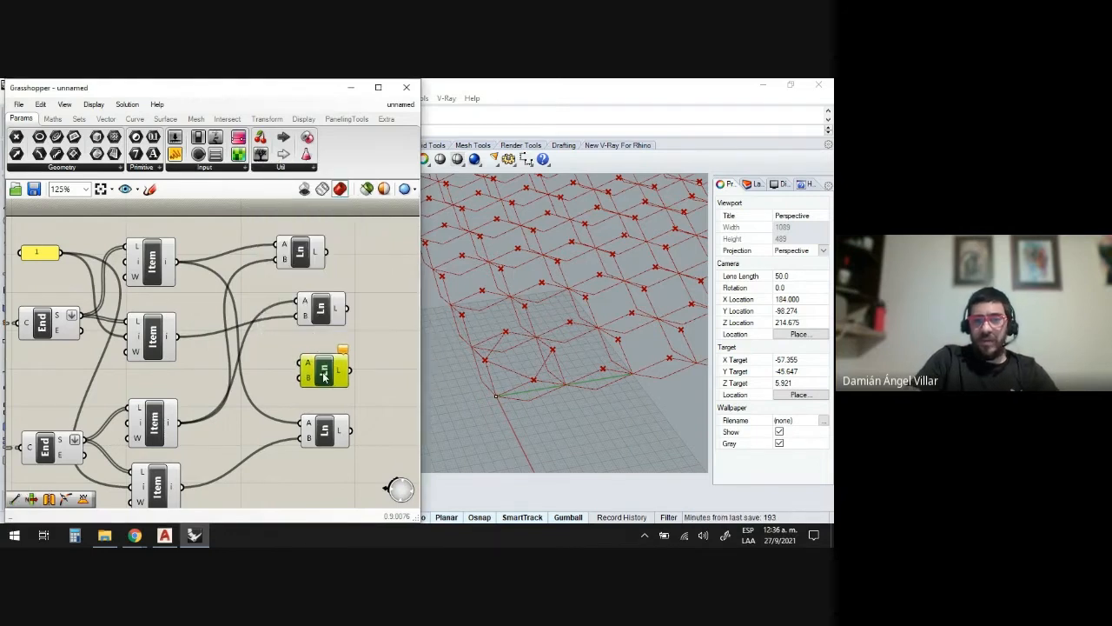
{"action": "left_click", "coordinate": [153, 344]}
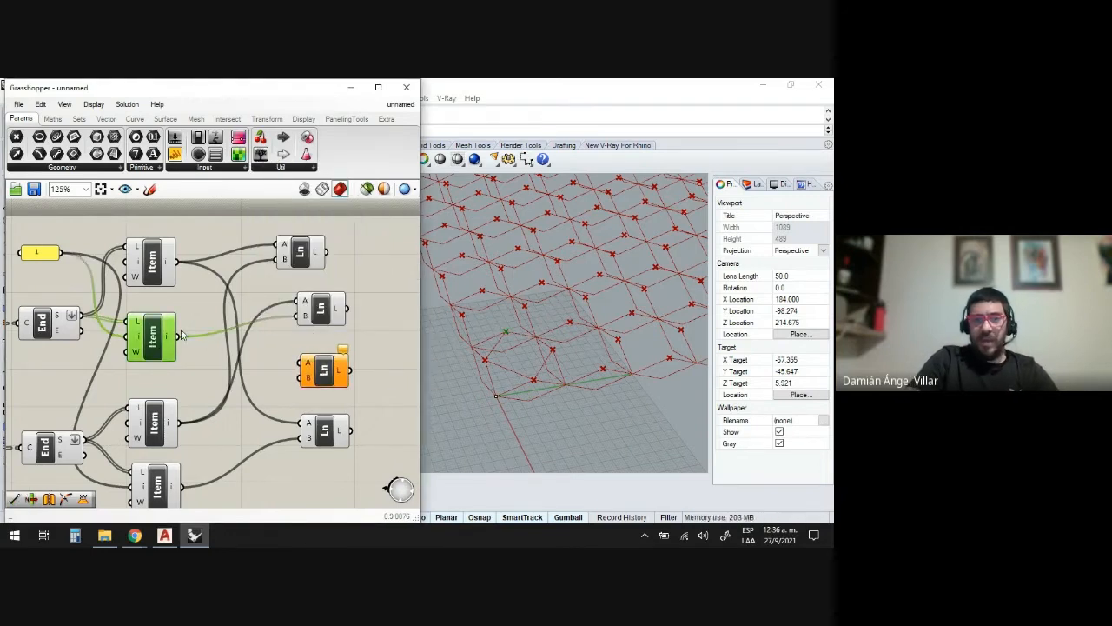
{"action": "left_click_drag", "start_coordinate": [181, 340], "coordinate": [305, 363]}
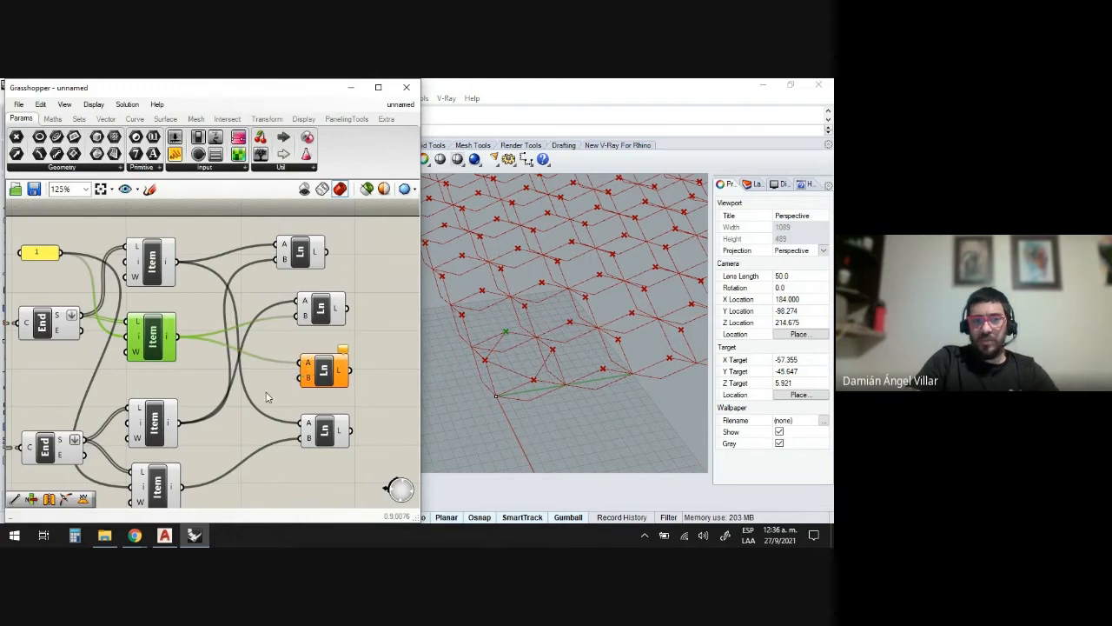
{"action": "left_click", "coordinate": [161, 489]}
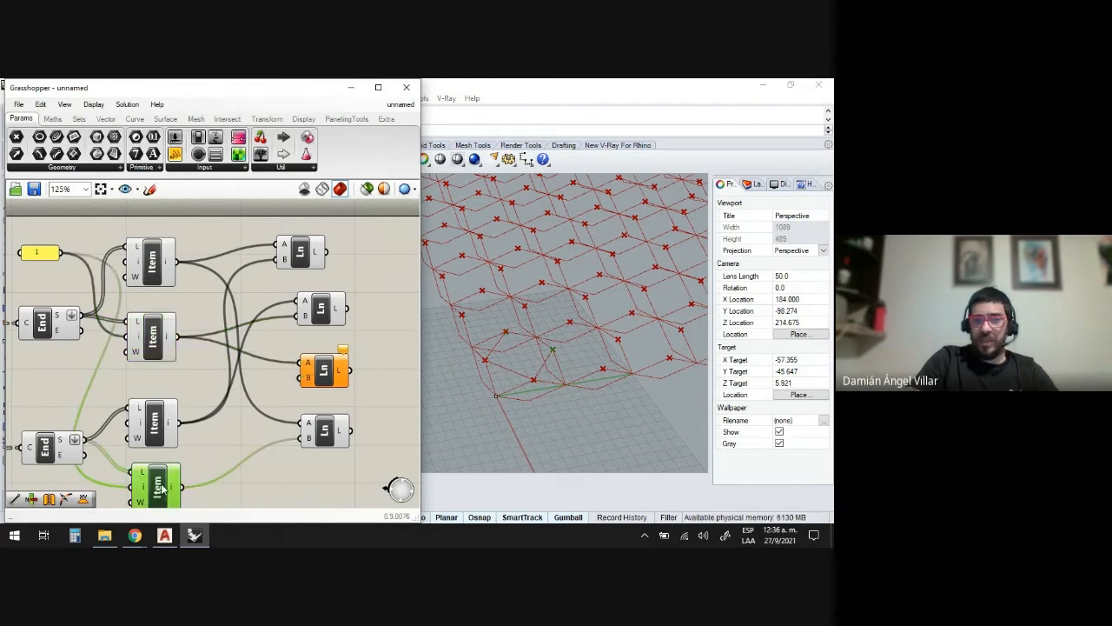
{"action": "left_click_drag", "start_coordinate": [183, 487], "coordinate": [302, 395]}
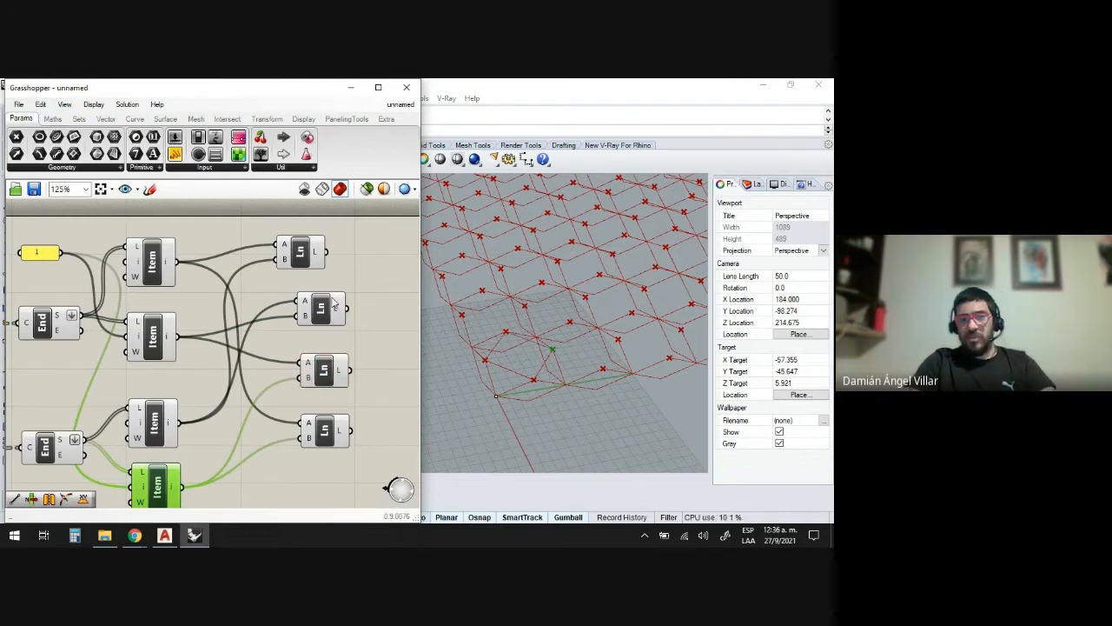
- Line up the Line components in an evenly spaced column after the List Items
{"action": "left_click_drag", "start_coordinate": [323, 305], "coordinate": [305, 307]}
{"action": "left_click_drag", "start_coordinate": [303, 262], "coordinate": [315, 259]}
{"action": "left_click_drag", "start_coordinate": [309, 307], "coordinate": [326, 306]}
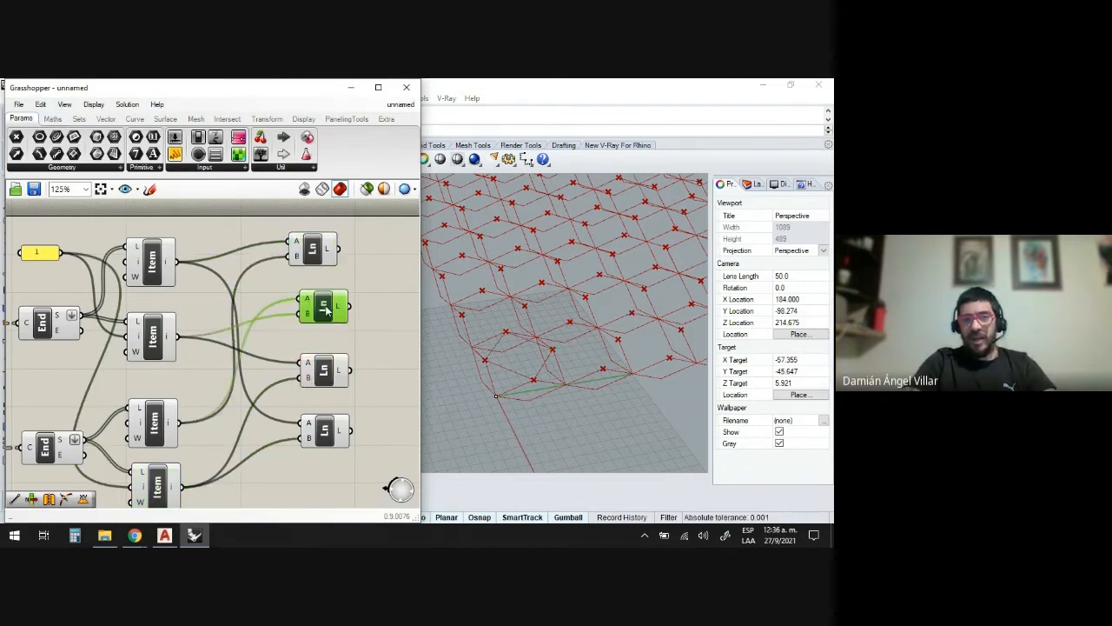
{"action": "left_click_drag", "start_coordinate": [331, 380], "coordinate": [330, 375]}
{"action": "left_click", "coordinate": [325, 427]}
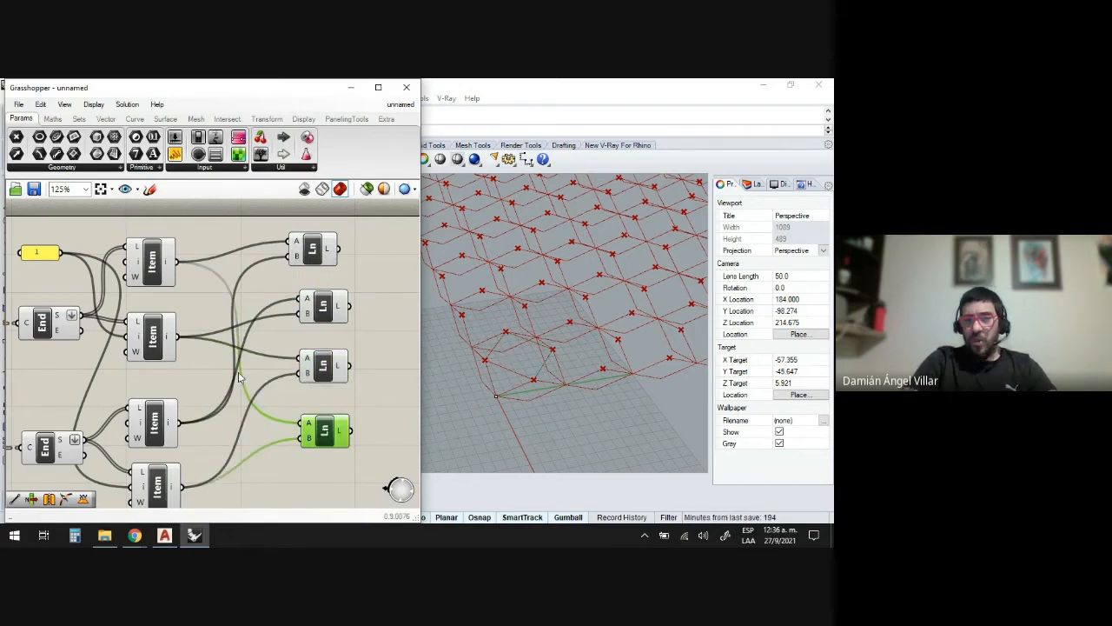
- Add a Point On Curve component after the Line column and connect the first Line's output to it
{"action": "scroll", "coordinate": [239, 376], "scroll_direction": "down", "scroll_amount": 5}
{"action": "scroll", "coordinate": [344, 389], "scroll_direction": "up", "scroll_amount": 5}
{"action": "double_click", "coordinate": [294, 348]}
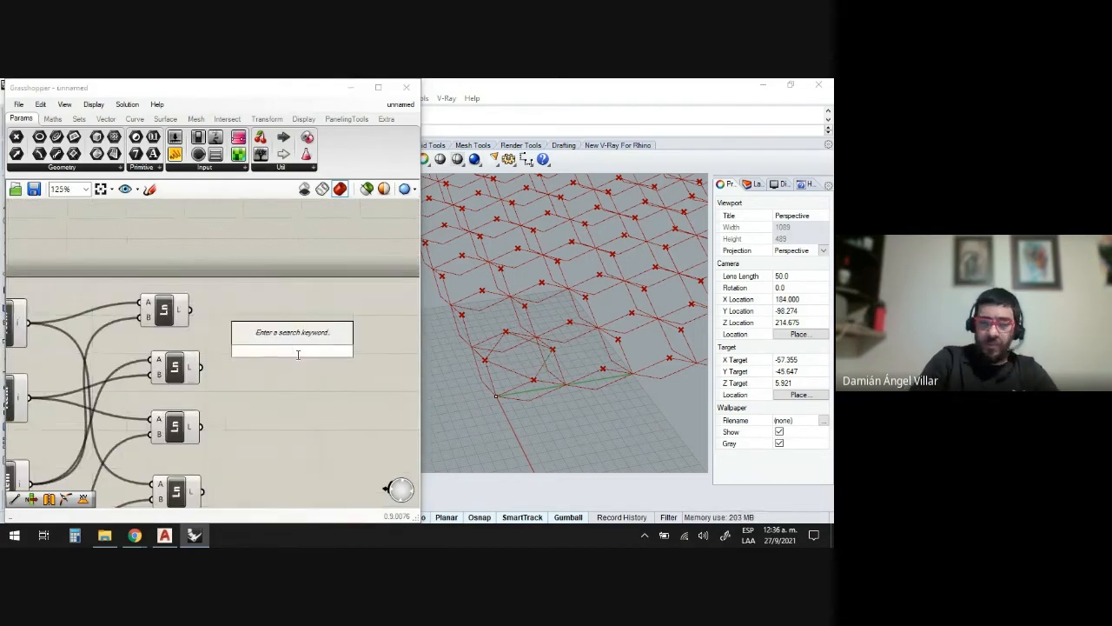
{"action": "type", "text": "point"}
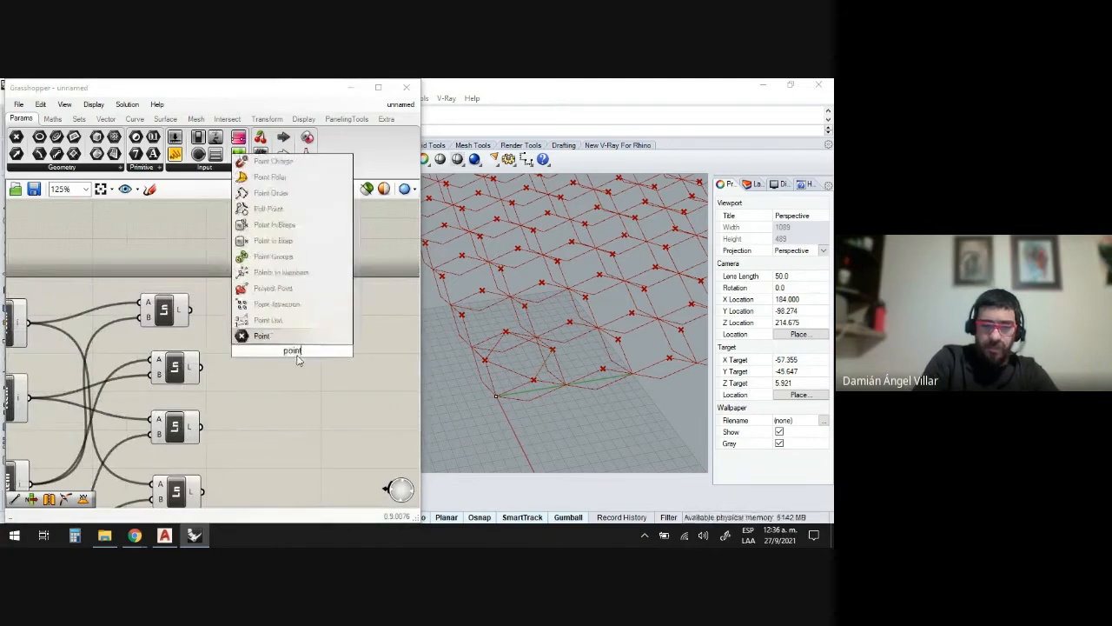
{"action": "type", "text": " on"}
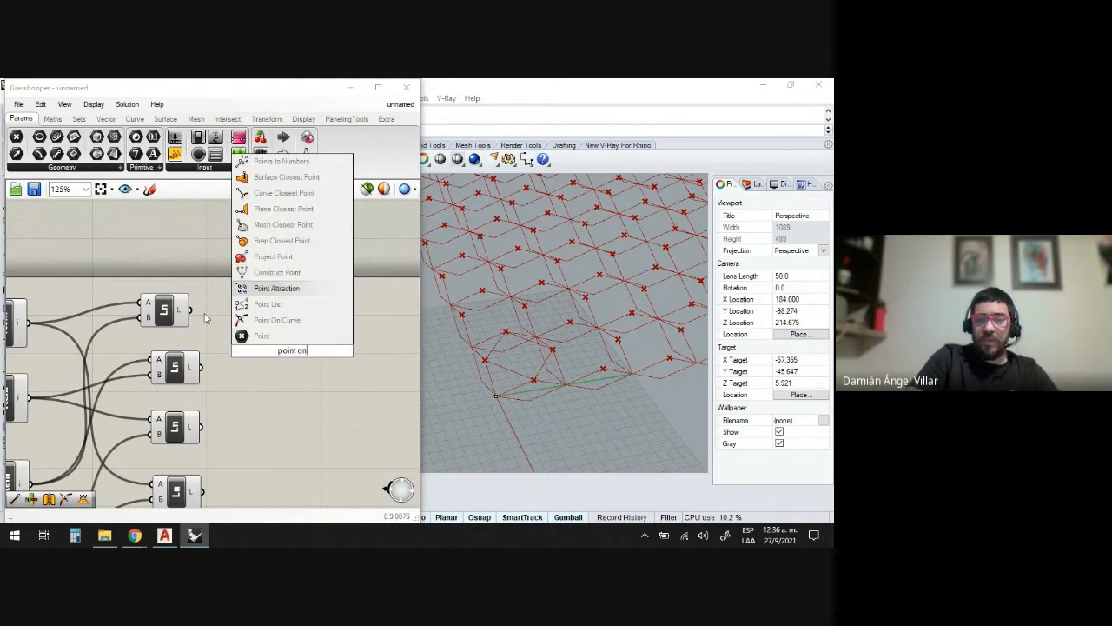
{"action": "left_click", "coordinate": [280, 322]}
{"action": "scroll", "coordinate": [280, 339], "scroll_direction": "up", "scroll_amount": 2}
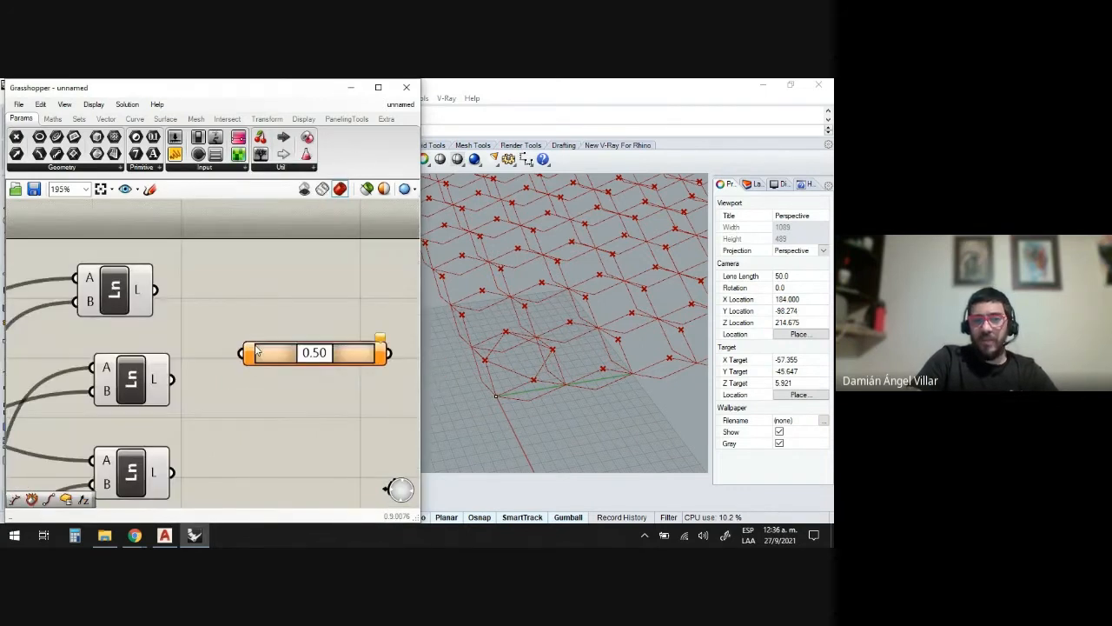
{"action": "left_click_drag", "start_coordinate": [280, 342], "coordinate": [268, 296]}
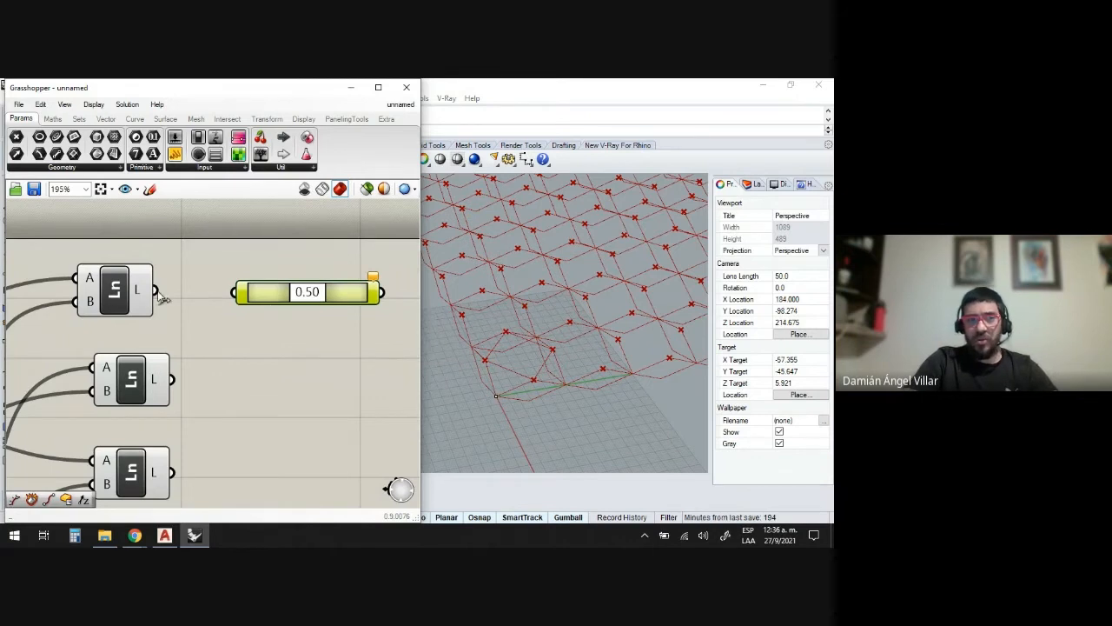
{"action": "left_click_drag", "start_coordinate": [155, 291], "coordinate": [238, 296]}
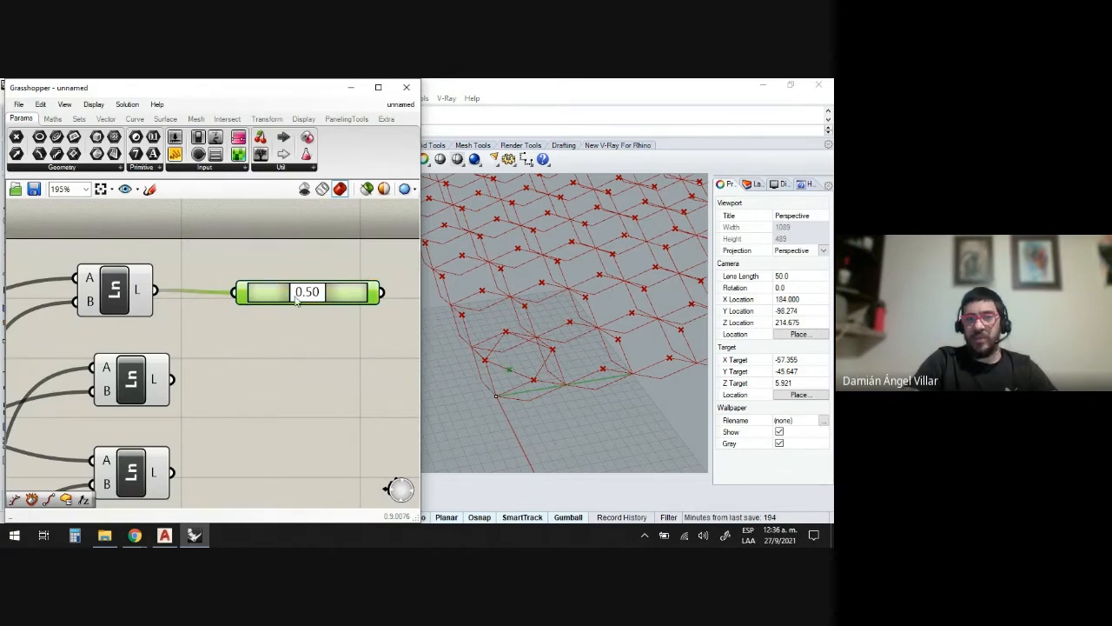
{"action": "scroll", "coordinate": [312, 292], "scroll_direction": "up", "scroll_amount": 2}
{"action": "left_click_drag", "start_coordinate": [313, 293], "coordinate": [235, 294]}
{"action": "left_click", "coordinate": [280, 366]}
{"action": "scroll", "coordinate": [235, 296], "scroll_direction": "down", "scroll_amount": 4}
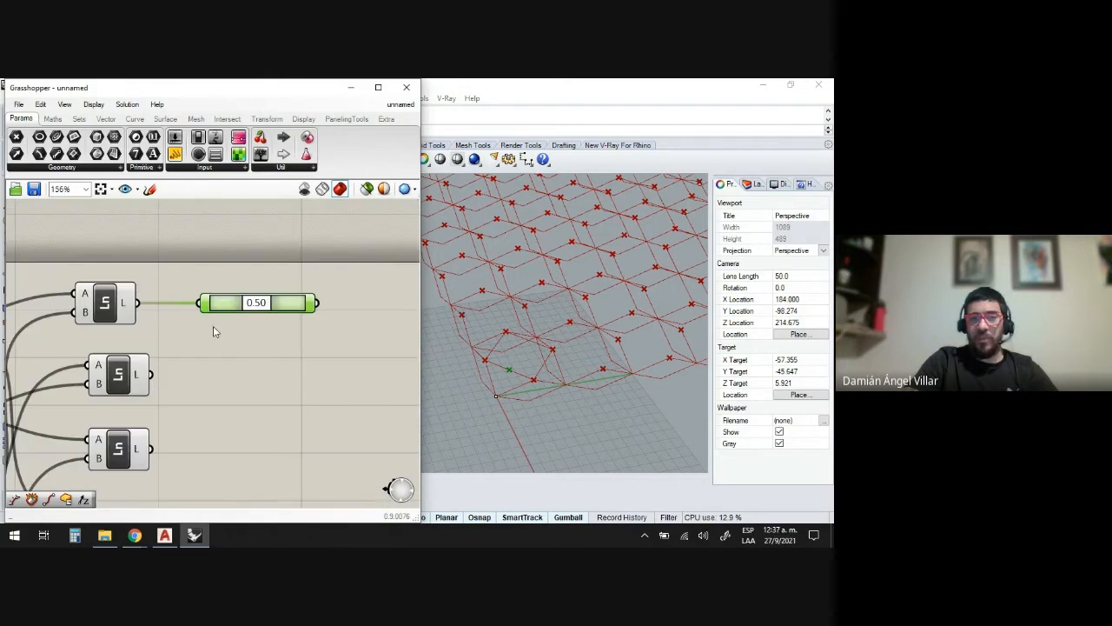
- Make three copies of the Point On Curve component and spread them out in a column below the original
{"action": "left_click", "coordinate": [220, 331]}
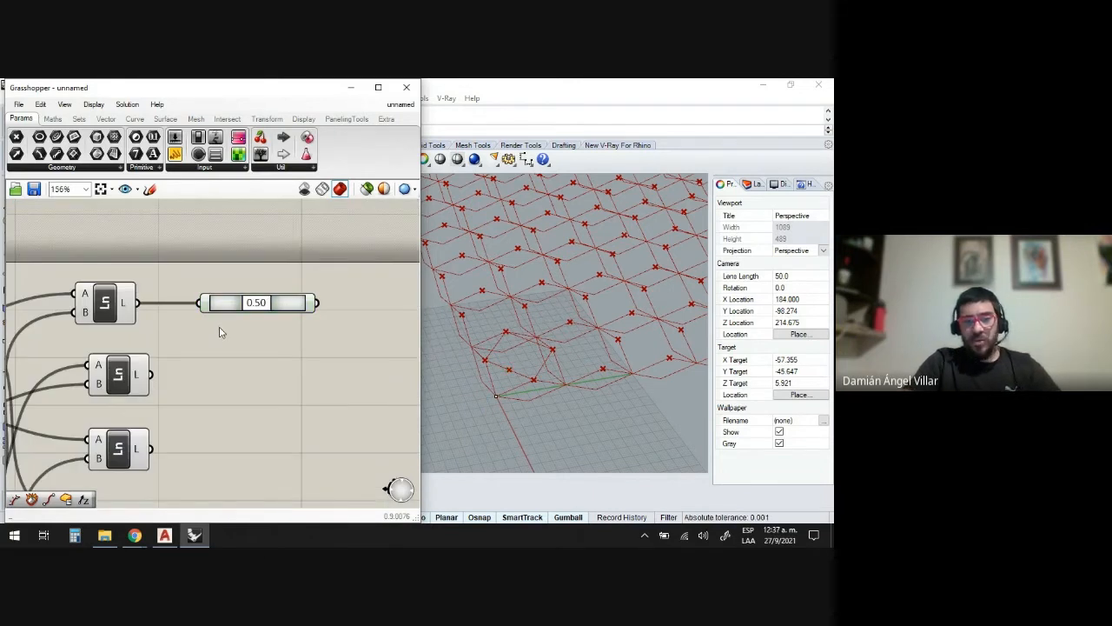
{"action": "type", "text": "c"}
{"action": "left_click", "coordinate": [358, 340]}
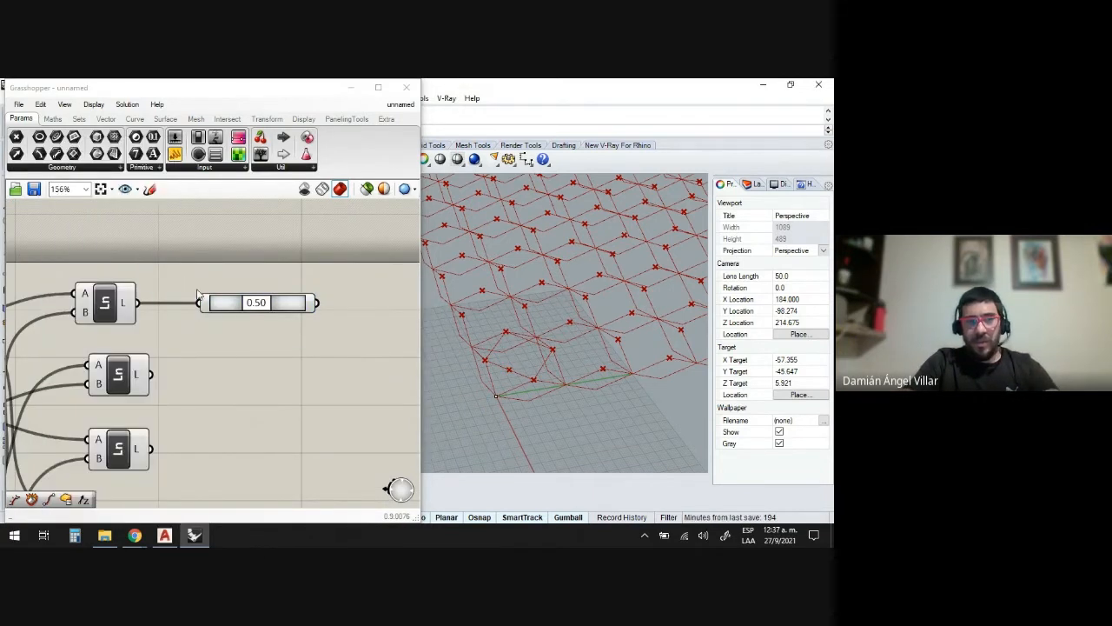
{"action": "left_click_drag", "start_coordinate": [193, 284], "coordinate": [345, 339]}
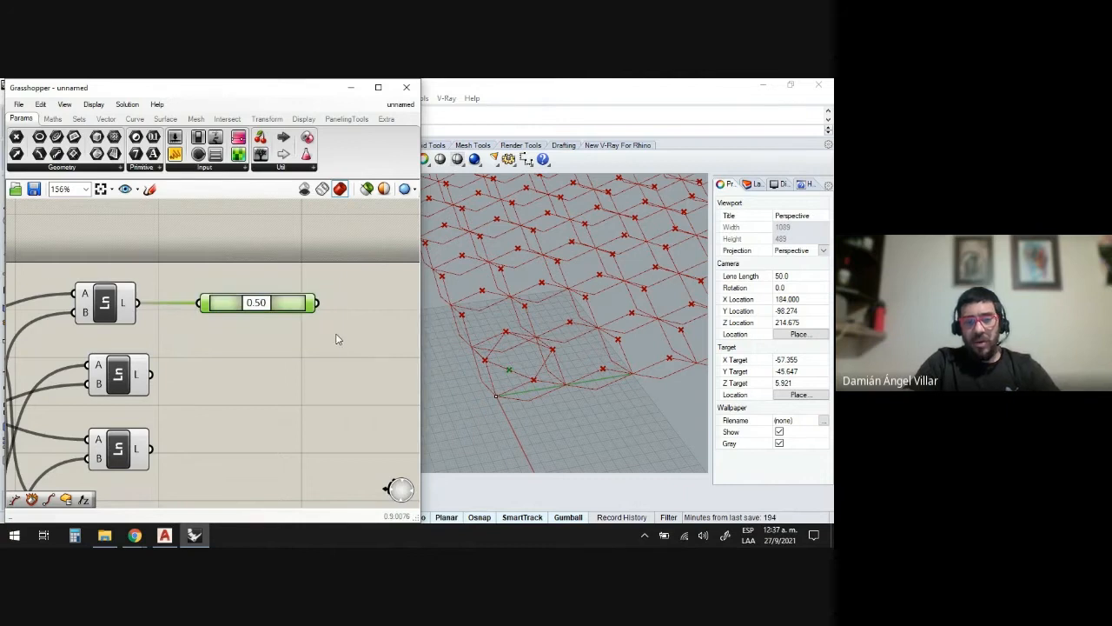
{"action": "key", "text": "ctrl+v"}
{"action": "key", "text": "ctrl+v"}
{"action": "key", "text": "ctrl+v"}
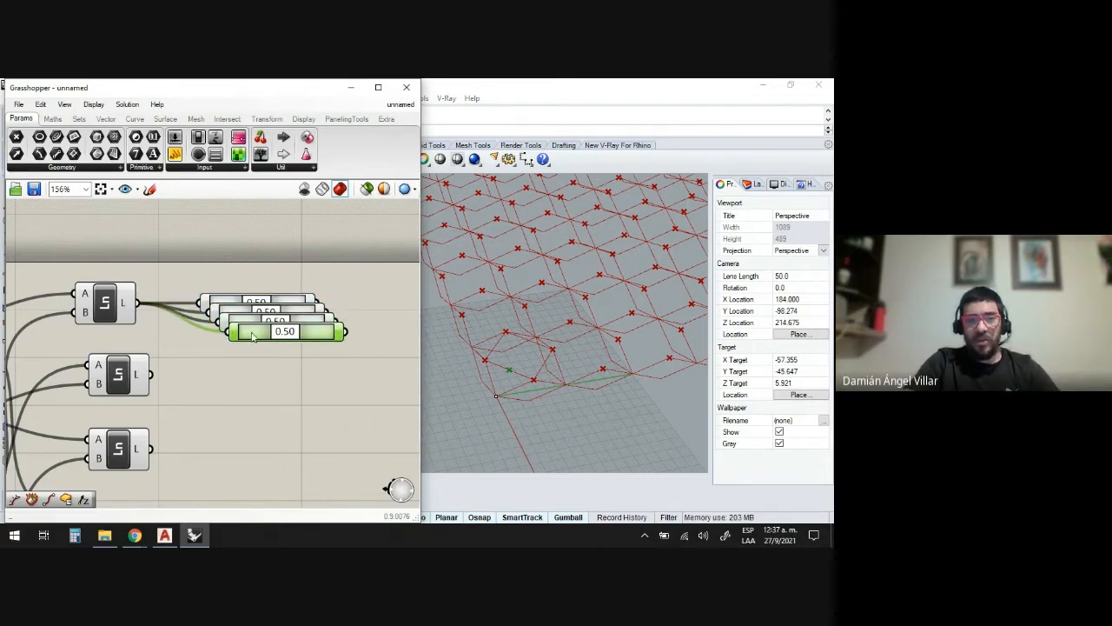
{"action": "left_click_drag", "start_coordinate": [252, 337], "coordinate": [243, 458]}
{"action": "left_click_drag", "start_coordinate": [250, 327], "coordinate": [233, 353]}
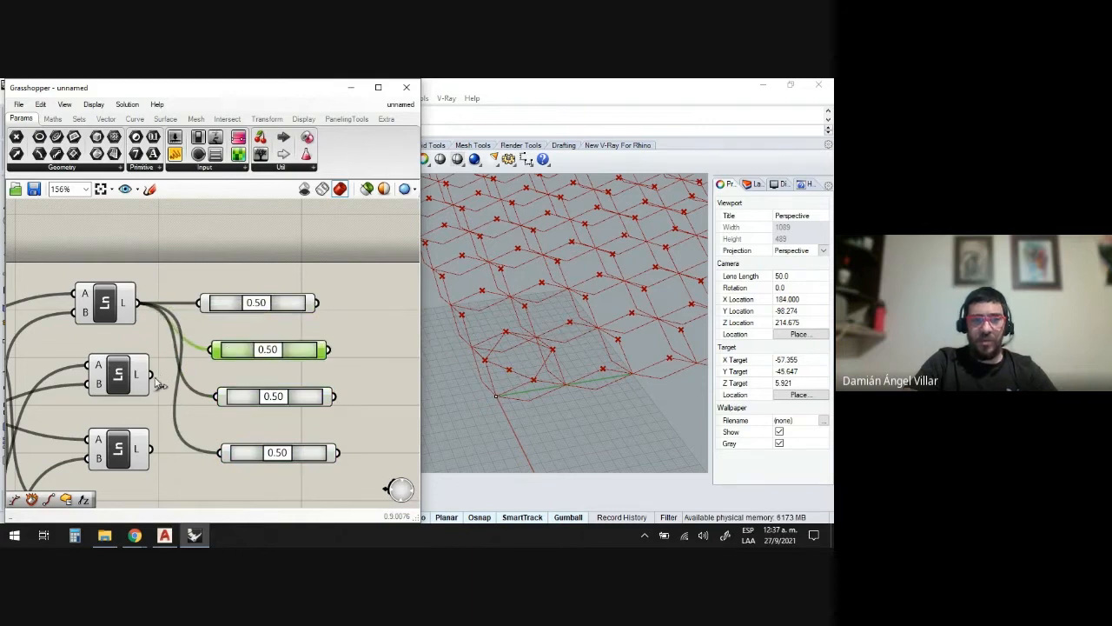
- Connect the second, third and fourth Line outputs to the matching Point On Curve copies and space the lower copies to match
{"action": "left_click_drag", "start_coordinate": [153, 376], "coordinate": [211, 350]}
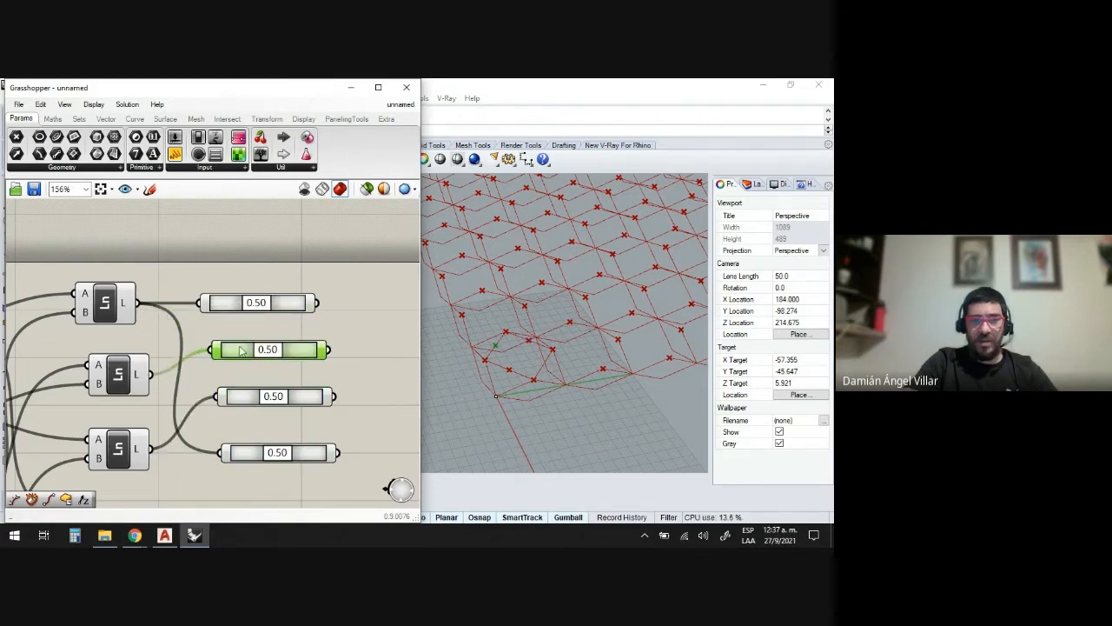
{"action": "scroll", "coordinate": [242, 350], "scroll_direction": "down", "scroll_amount": 2}
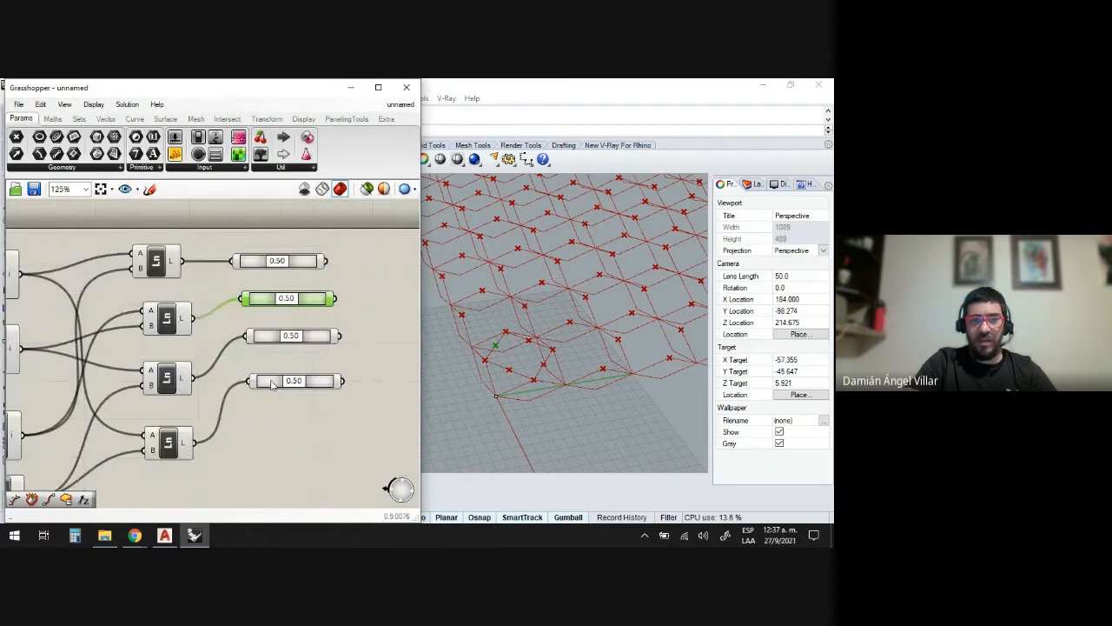
{"action": "left_click_drag", "start_coordinate": [272, 385], "coordinate": [272, 416]}
{"action": "left_click_drag", "start_coordinate": [269, 339], "coordinate": [268, 359]}
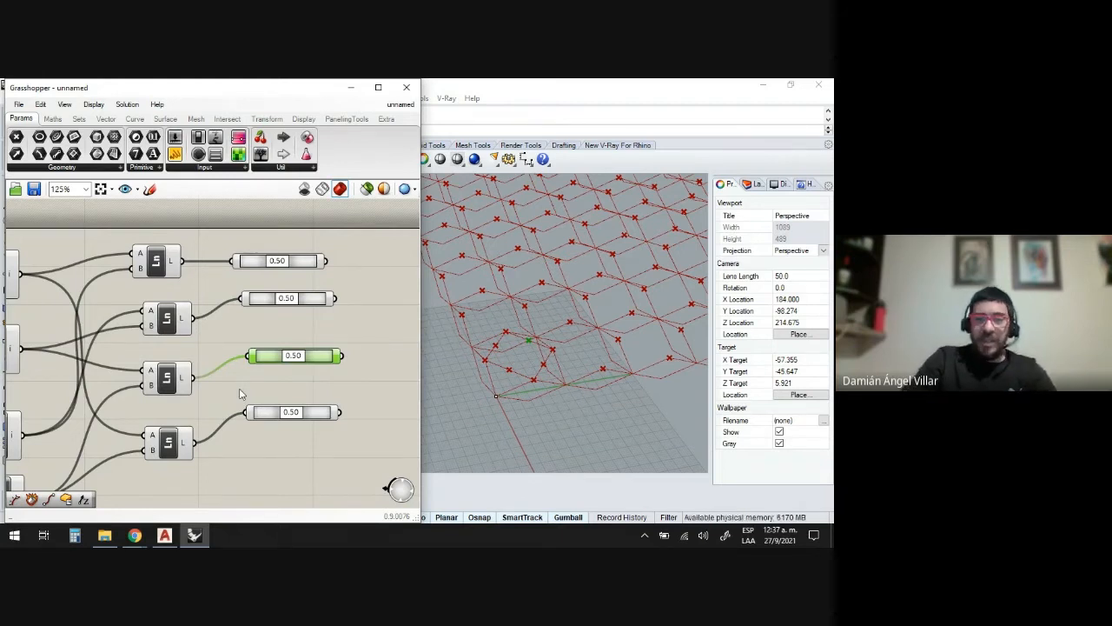
- Add a Move component and place it after the first Point On Curve component
{"action": "scroll", "coordinate": [240, 381], "scroll_direction": "down", "scroll_amount": 3}
{"action": "scroll", "coordinate": [318, 322], "scroll_direction": "up", "scroll_amount": 4}
{"action": "double_click", "coordinate": [325, 322]}
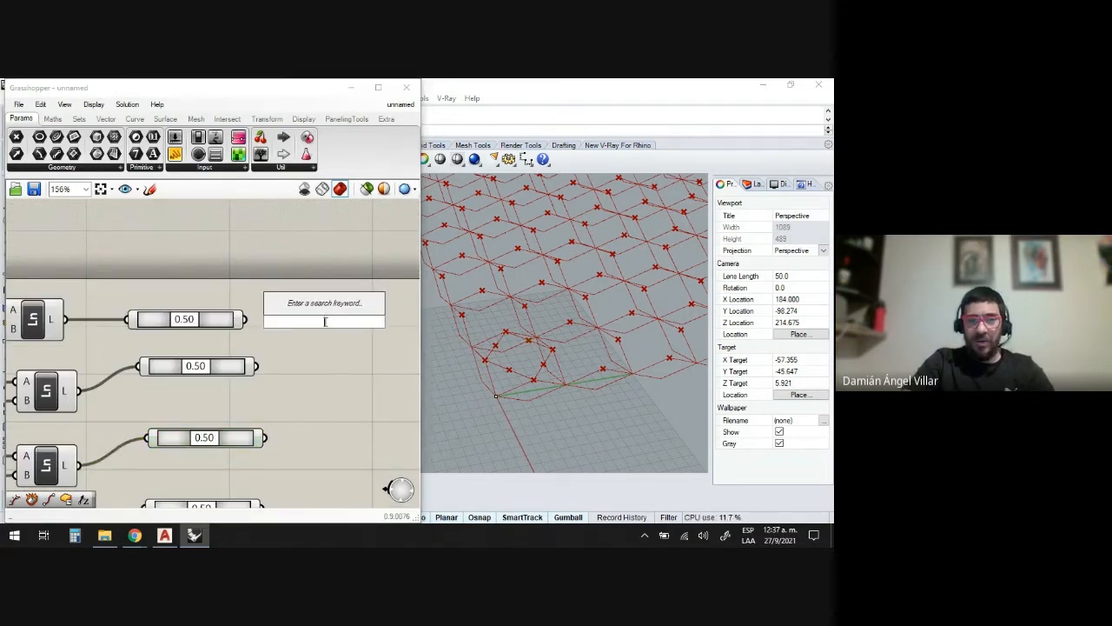
{"action": "type", "text": "mo"}
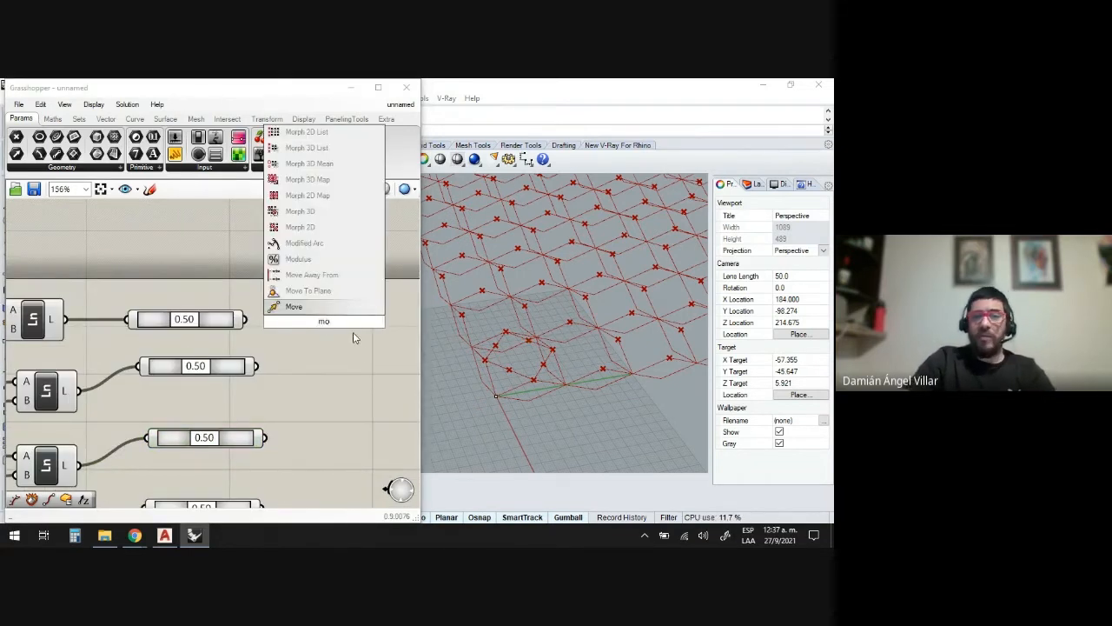
{"action": "key", "text": "Return"}
{"action": "left_click_drag", "start_coordinate": [318, 321], "coordinate": [379, 334]}
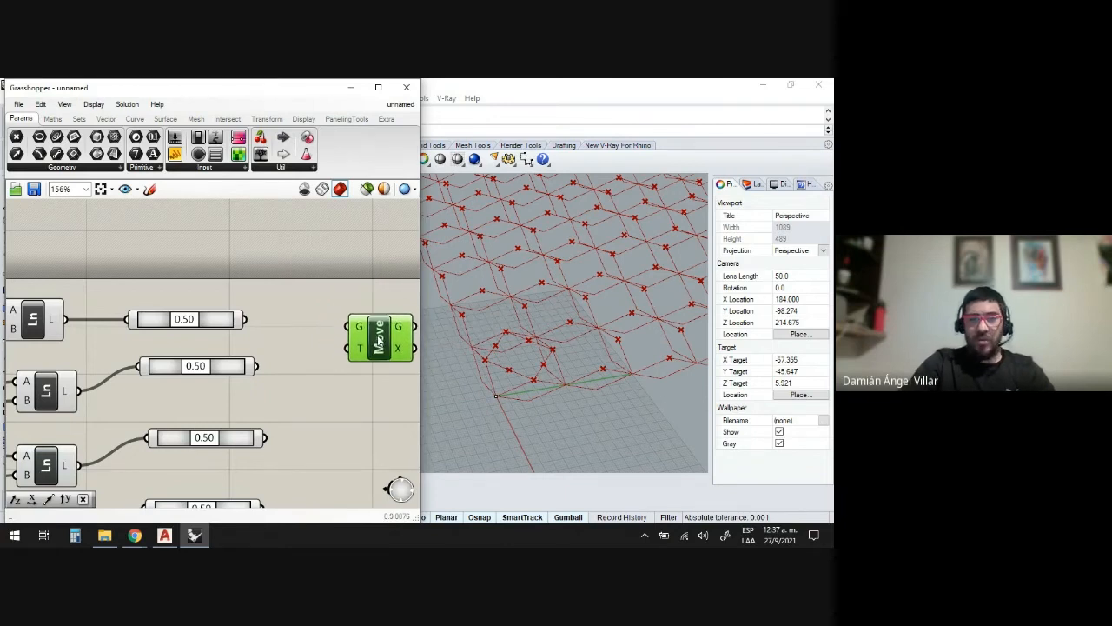
- Make three copies of the Move component and arrange all four in a column beside the Point On Curve components
{"action": "key", "text": "ctrl+v"}
{"action": "key", "text": "ctrl+v"}
{"action": "key", "text": "ctrl+v"}
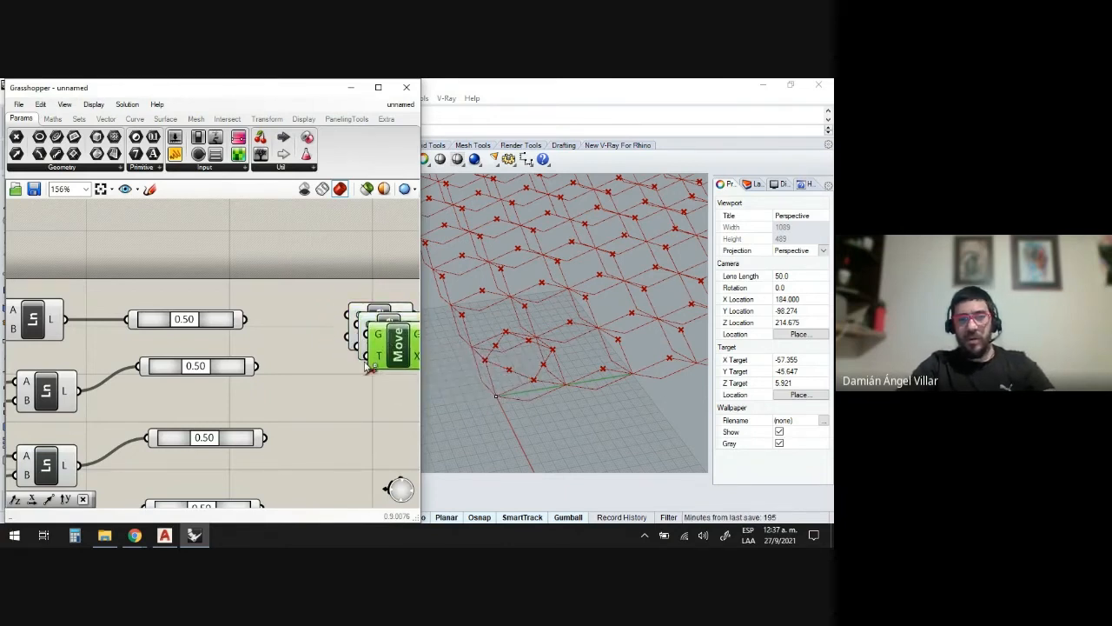
{"action": "scroll", "coordinate": [305, 332], "scroll_direction": "down", "scroll_amount": 3}
{"action": "scroll", "coordinate": [336, 380], "scroll_direction": "up", "scroll_amount": 2}
{"action": "left_click_drag", "start_coordinate": [363, 328], "coordinate": [359, 449]}
{"action": "mouse_move", "coordinate": [358, 312]}
{"action": "left_mouse_down"}
{"action": "mouse_move", "coordinate": [357, 390]}
{"action": "mouse_move", "coordinate": [358, 293]}
{"action": "left_mouse_up"}
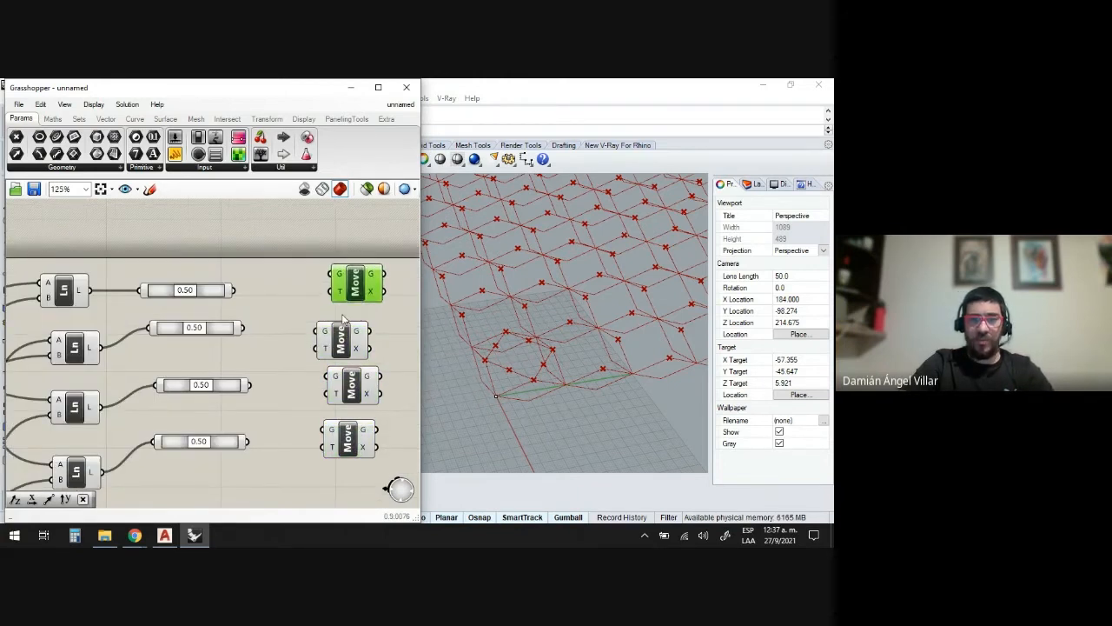
{"action": "left_click", "coordinate": [348, 337]}
- Connect each Point On Curve output to the G input of the Move component in its row
{"action": "left_click_drag", "start_coordinate": [233, 290], "coordinate": [331, 274]}
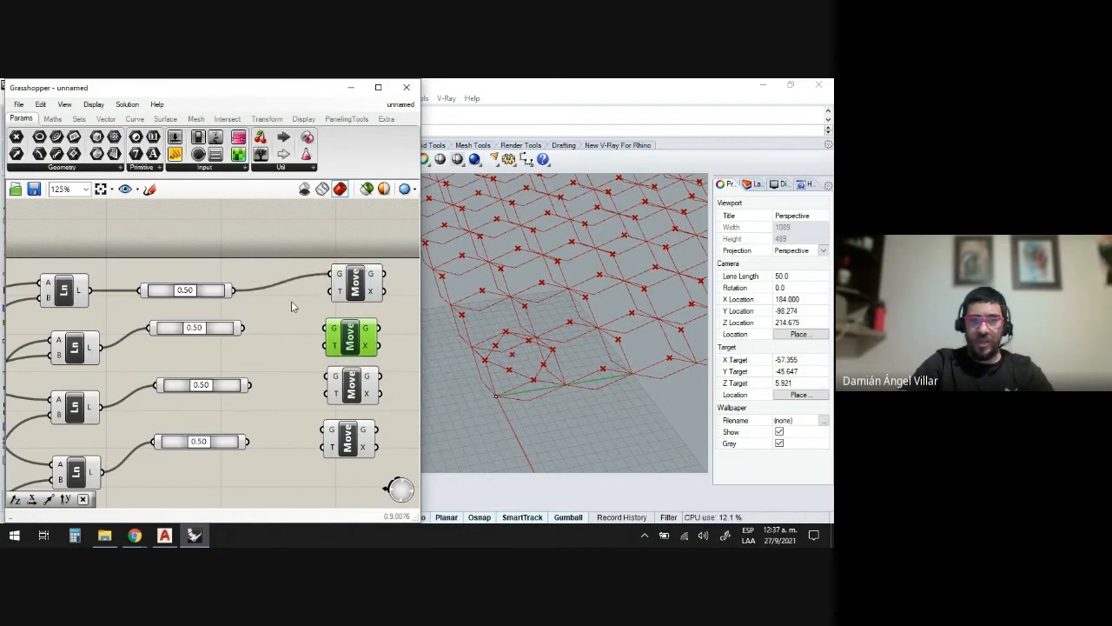
{"action": "left_click_drag", "start_coordinate": [244, 327], "coordinate": [328, 329]}
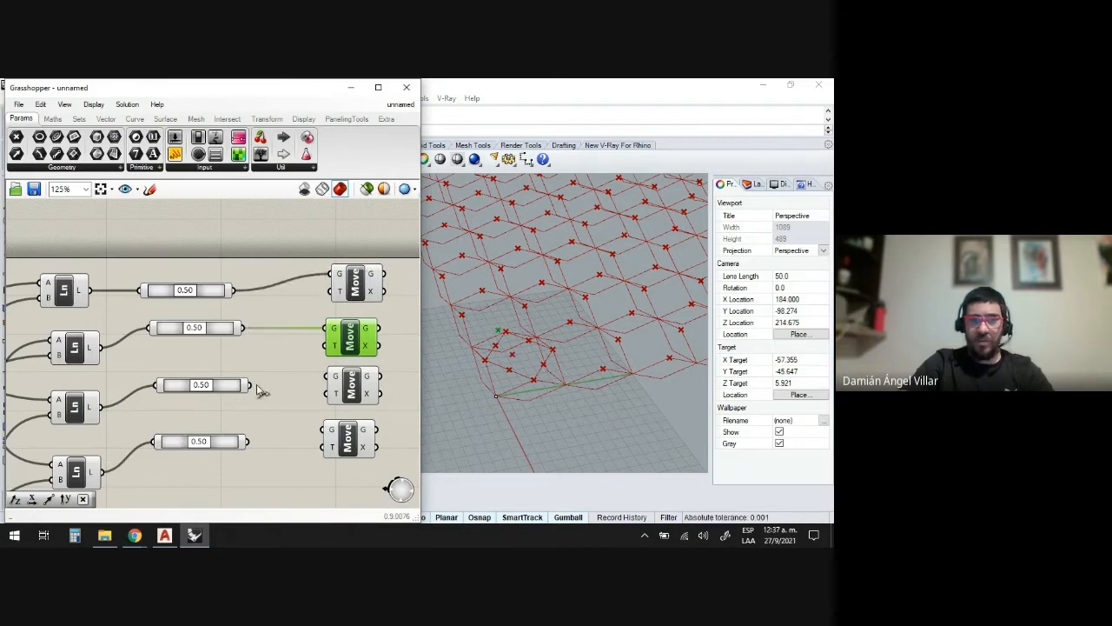
{"action": "left_click_drag", "start_coordinate": [251, 385], "coordinate": [333, 379]}
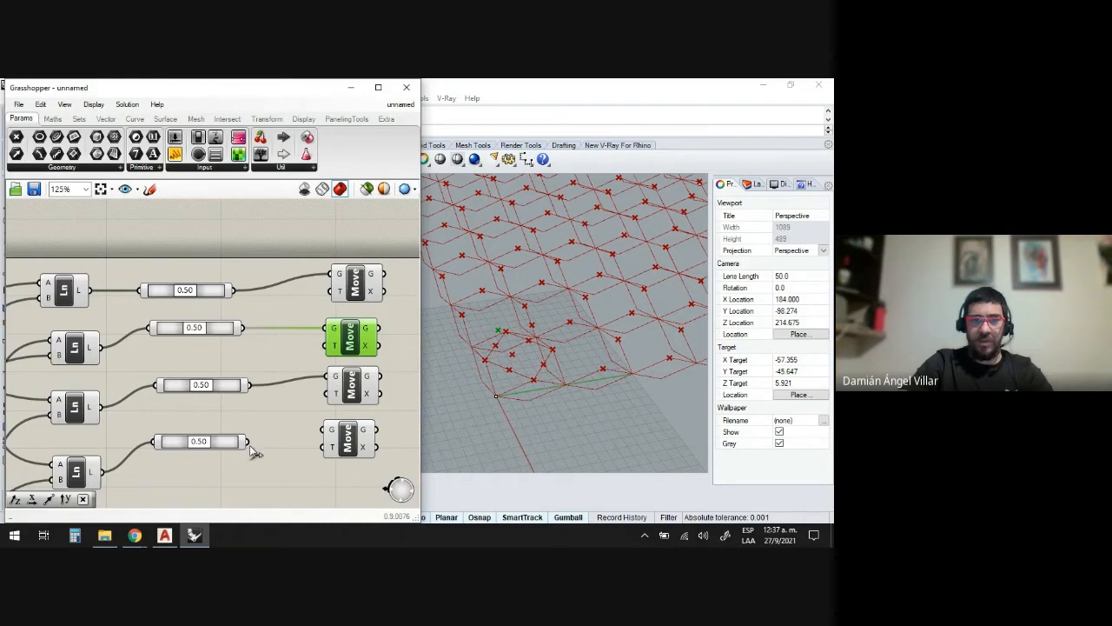
{"action": "left_click_drag", "start_coordinate": [250, 442], "coordinate": [325, 430]}
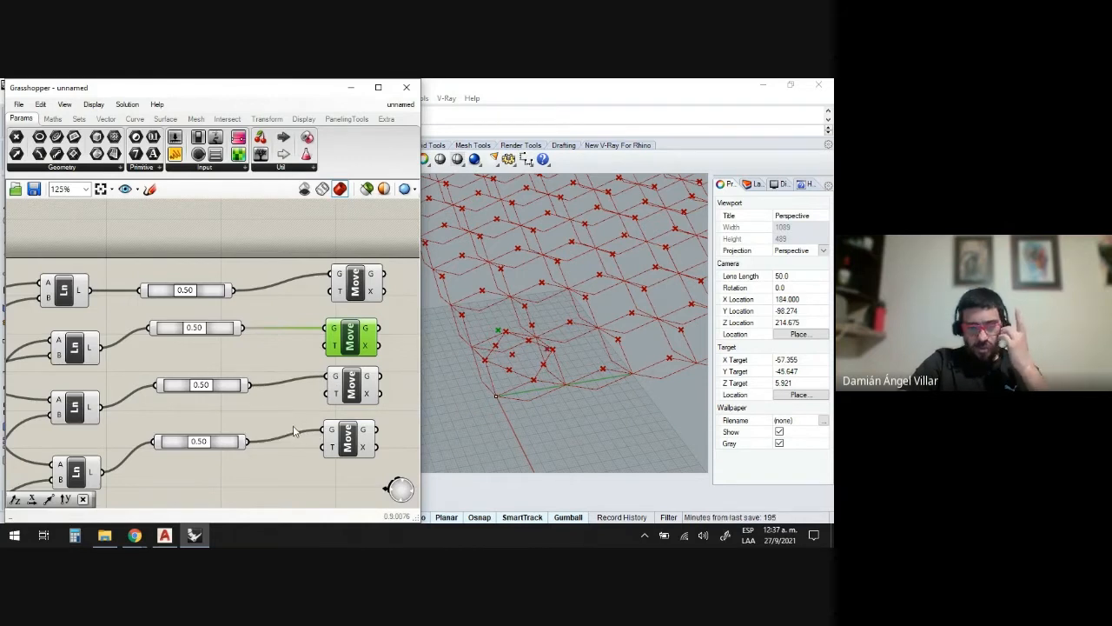
- Add a Unit Z component and place it below the Point On Curve and Move components
{"action": "scroll", "coordinate": [307, 354], "scroll_direction": "down", "scroll_amount": 4}
{"action": "scroll", "coordinate": [270, 432], "scroll_direction": "up", "scroll_amount": 3}
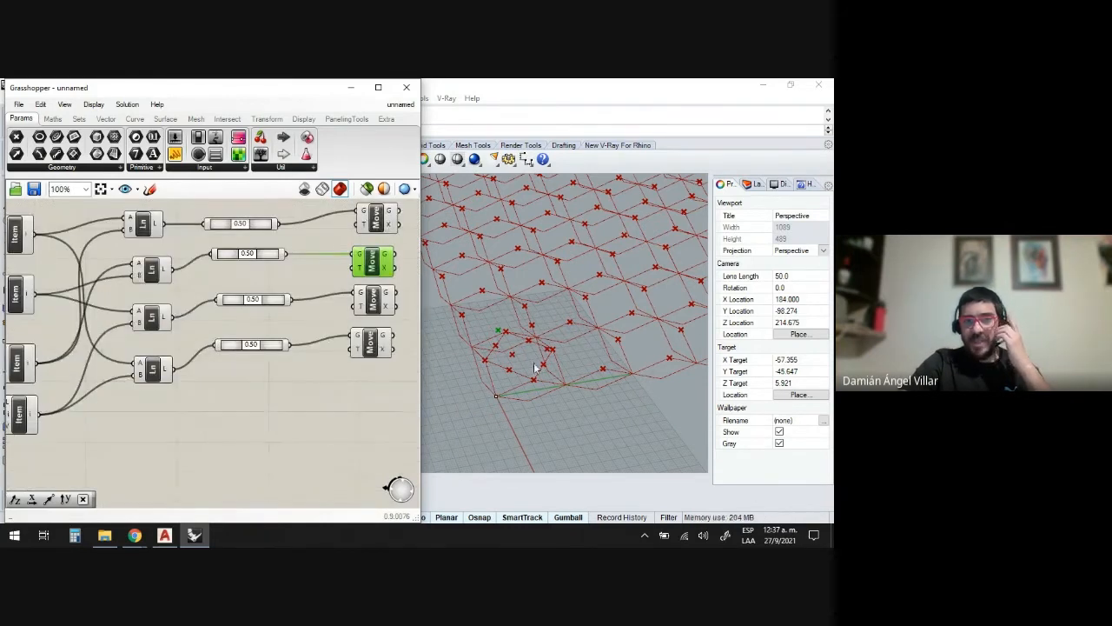
{"action": "scroll", "coordinate": [490, 345], "scroll_direction": "up", "scroll_amount": 2}
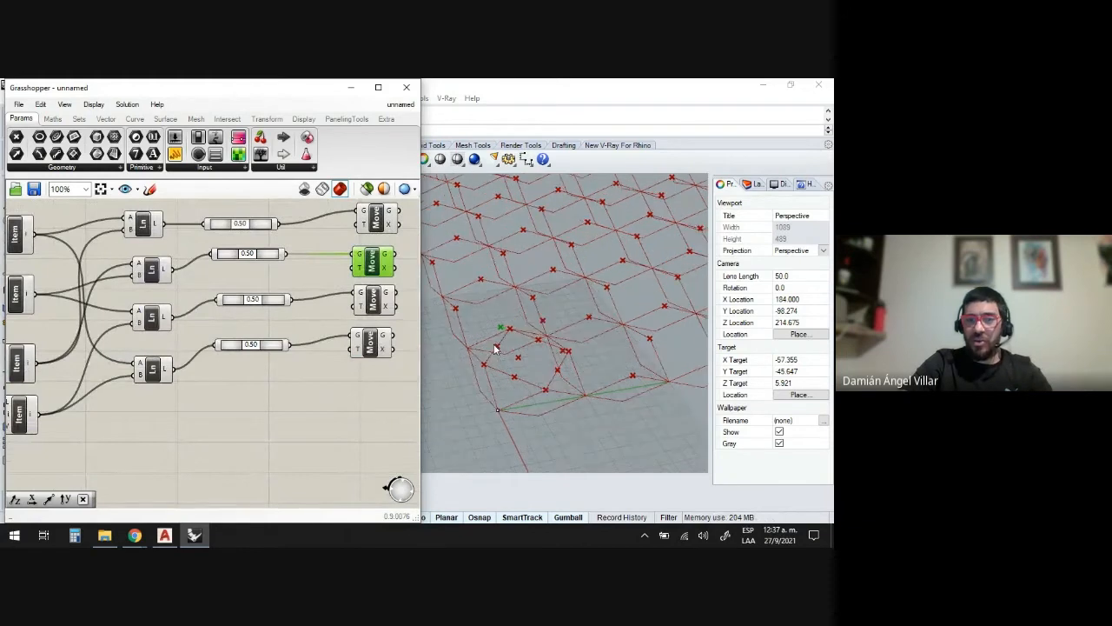
{"action": "left_click", "coordinate": [264, 402]}
{"action": "double_click", "coordinate": [265, 403]}
{"action": "type", "text": "z"}
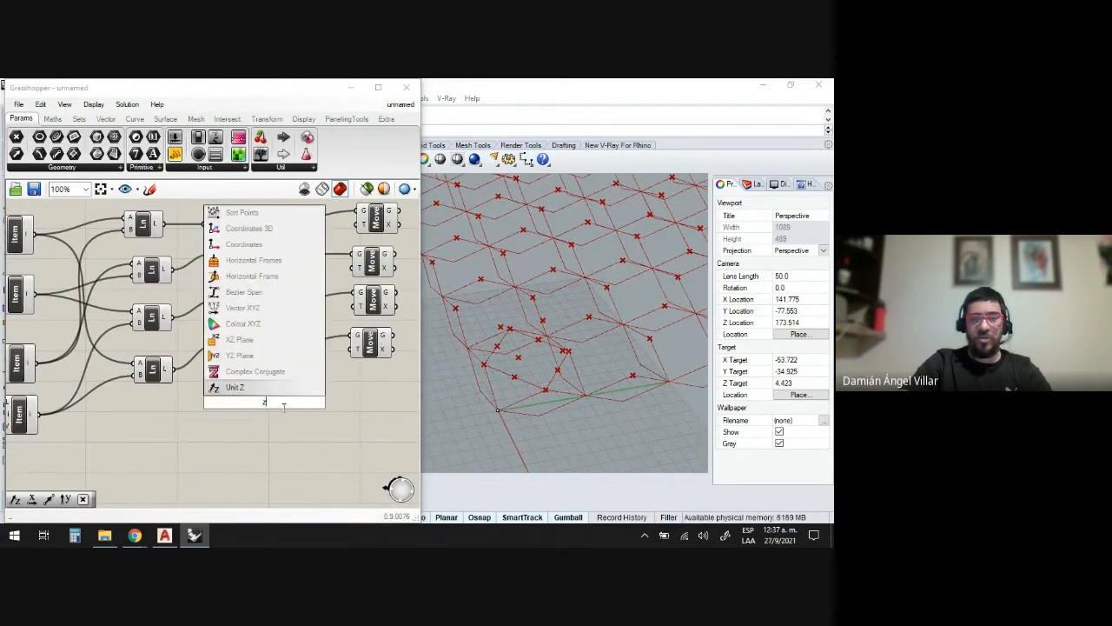
{"action": "left_click", "coordinate": [256, 391]}
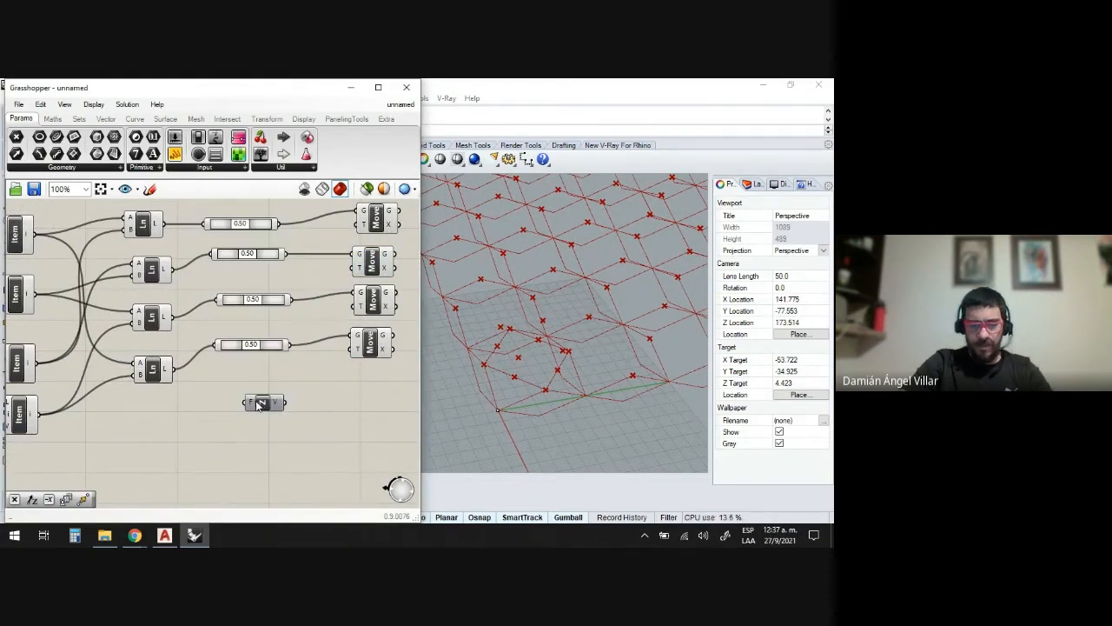
{"action": "left_click_drag", "start_coordinate": [265, 405], "coordinate": [281, 401]}
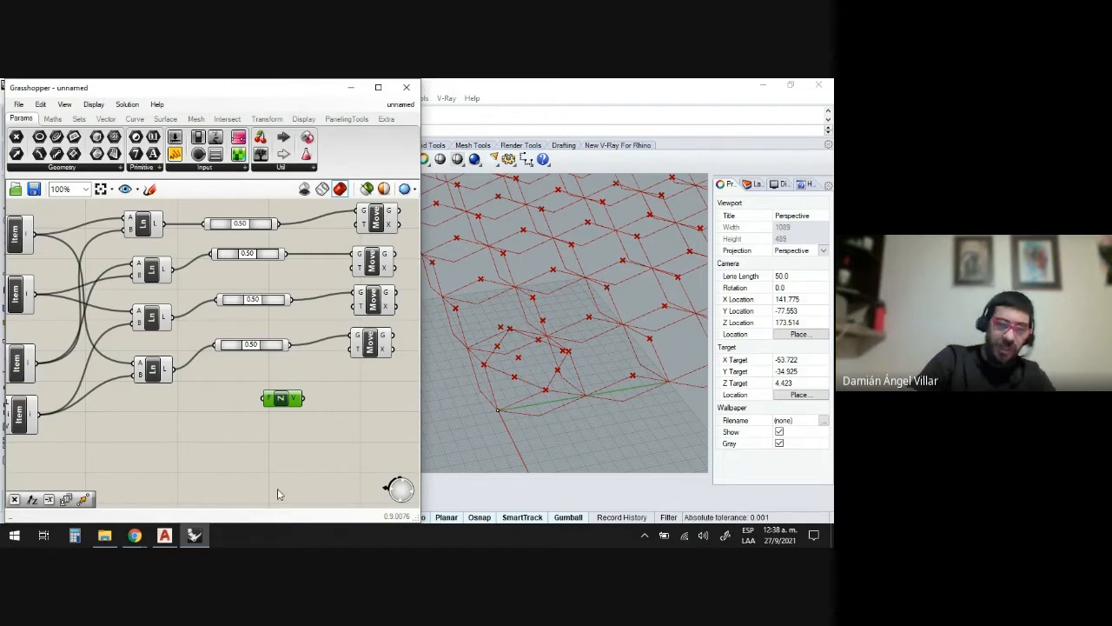
- Add a Negative component before Unit Z and connect its y output to the F input of Unit Z
{"action": "scroll", "coordinate": [261, 450], "scroll_direction": "up", "scroll_amount": 3}
{"action": "double_click", "coordinate": [217, 401]}
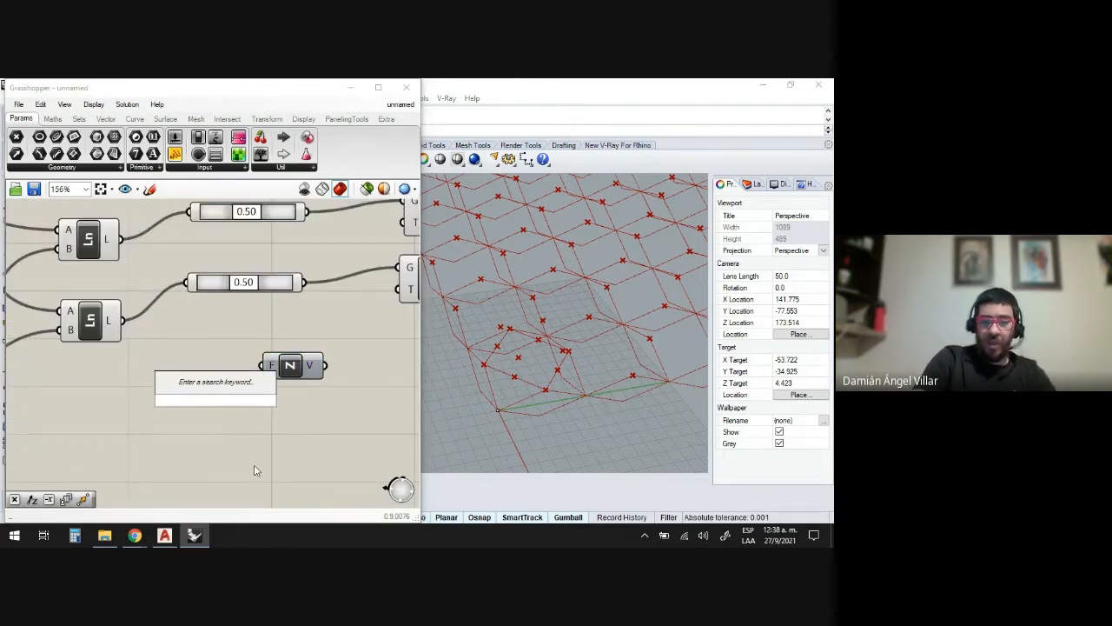
{"action": "type", "text": "n"}
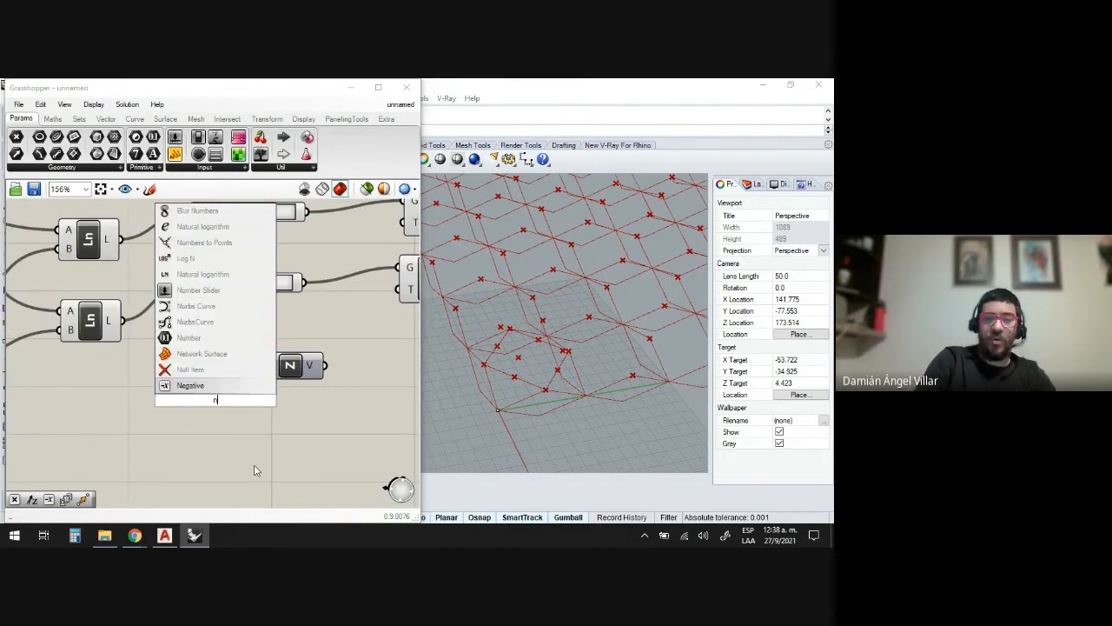
{"action": "left_click", "coordinate": [208, 386]}
{"action": "left_click_drag", "start_coordinate": [248, 401], "coordinate": [264, 366]}
{"action": "left_click_drag", "start_coordinate": [206, 413], "coordinate": [207, 387]}
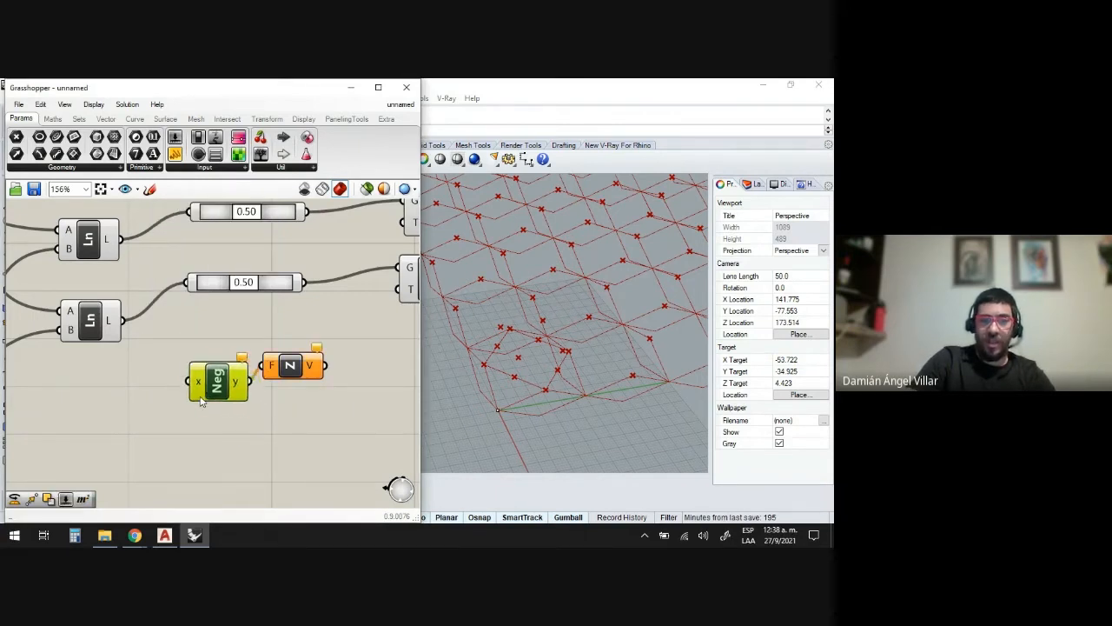
- Add a Division component before Negative and connect its R output to the x input of Negative
{"action": "double_click", "coordinate": [123, 387]}
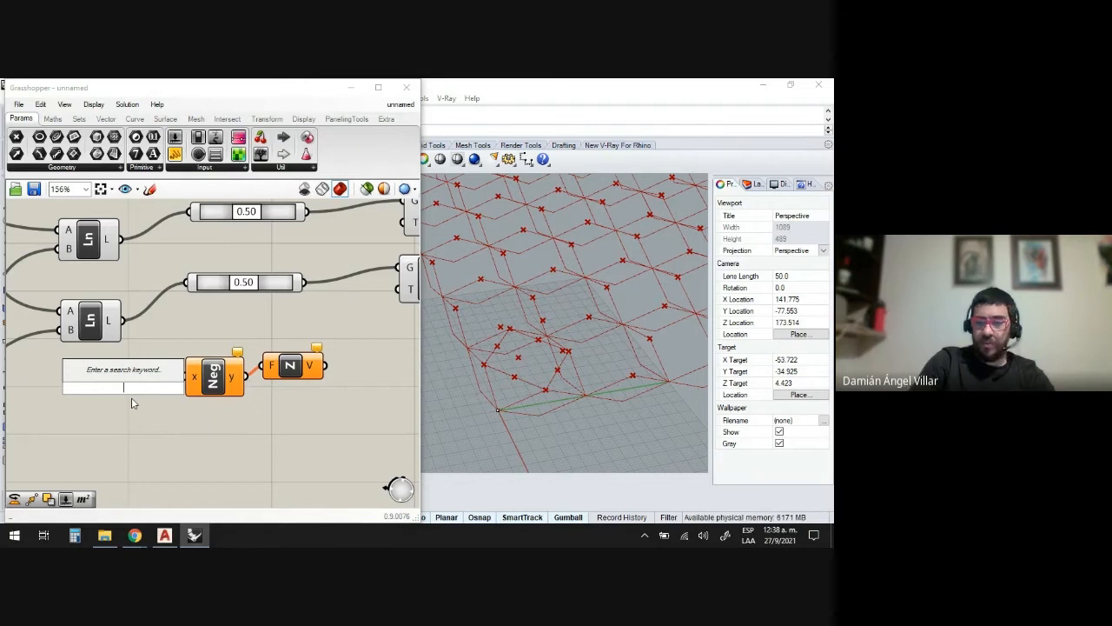
{"action": "type", "text": "division"}
{"action": "key", "text": "Return"}
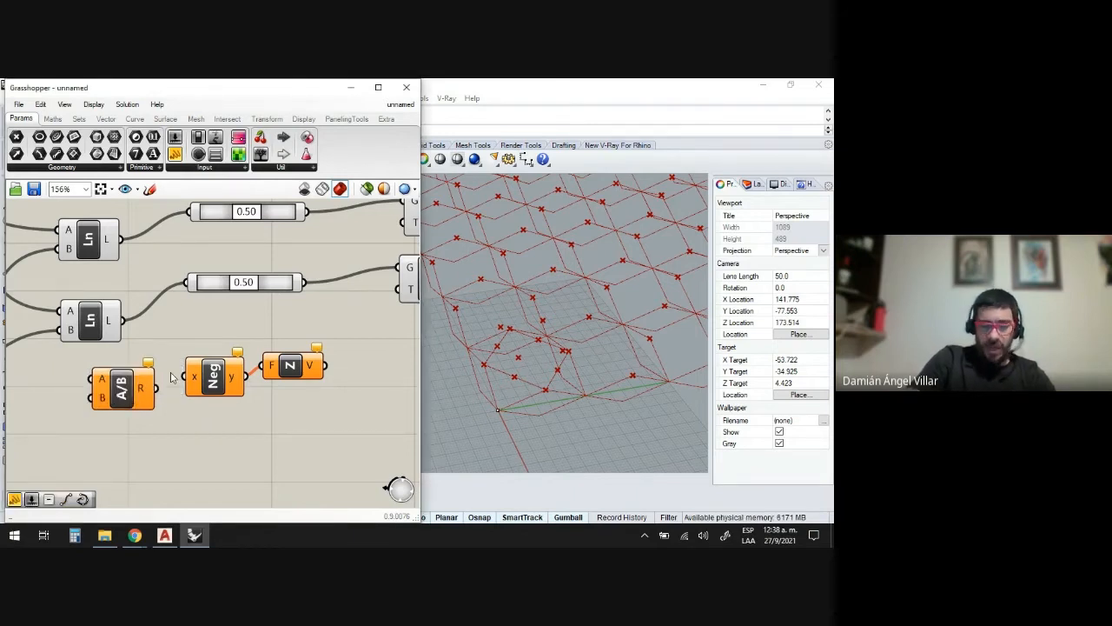
{"action": "scroll", "coordinate": [163, 379], "scroll_direction": "down", "scroll_amount": 2}
{"action": "scroll", "coordinate": [170, 377], "scroll_direction": "up", "scroll_amount": 2}
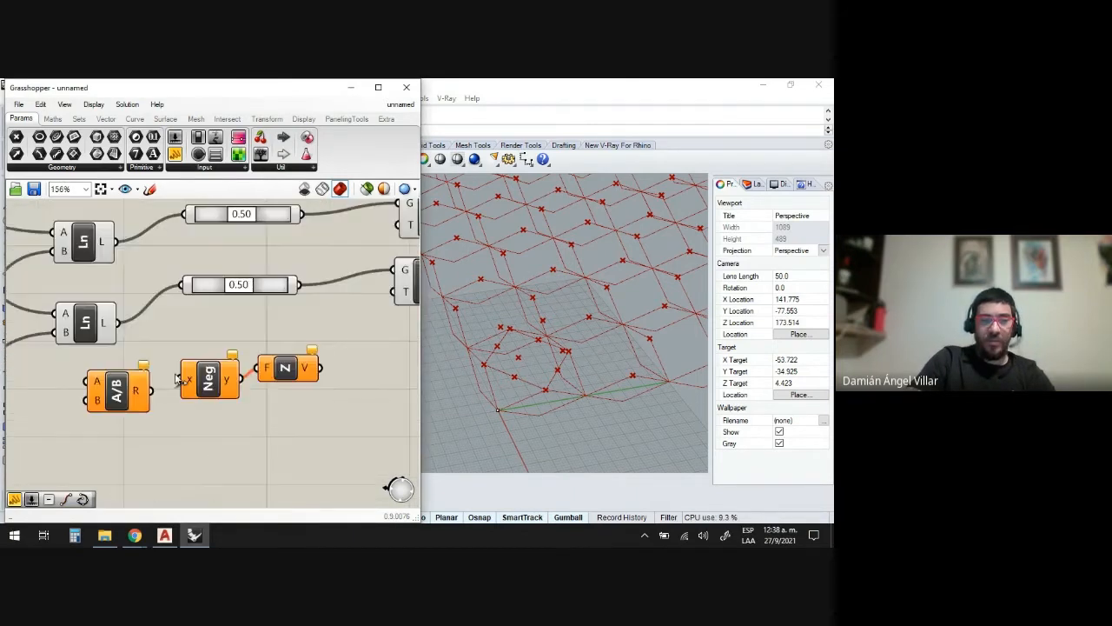
{"action": "left_click_drag", "start_coordinate": [151, 391], "coordinate": [189, 380]}
- Connect the APERTURA slider output to the B input of the Division component
{"action": "scroll", "coordinate": [489, 359], "scroll_direction": "down", "scroll_amount": 5}
{"action": "scroll", "coordinate": [159, 387], "scroll_direction": "down", "scroll_amount": 10}
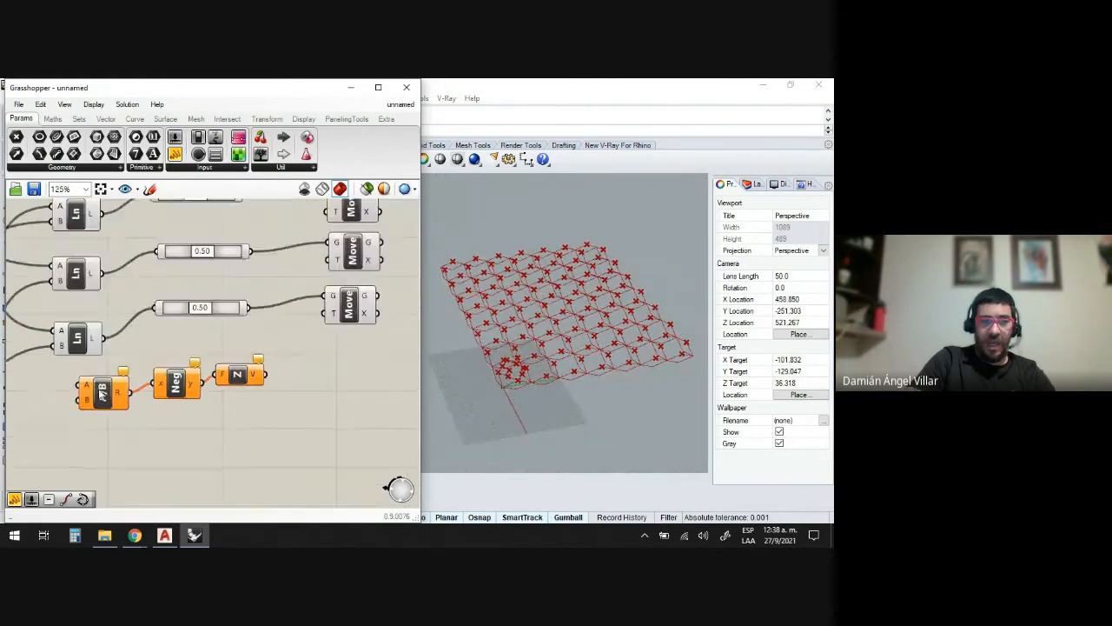
{"action": "scroll", "coordinate": [65, 374], "scroll_direction": "up", "scroll_amount": 10}
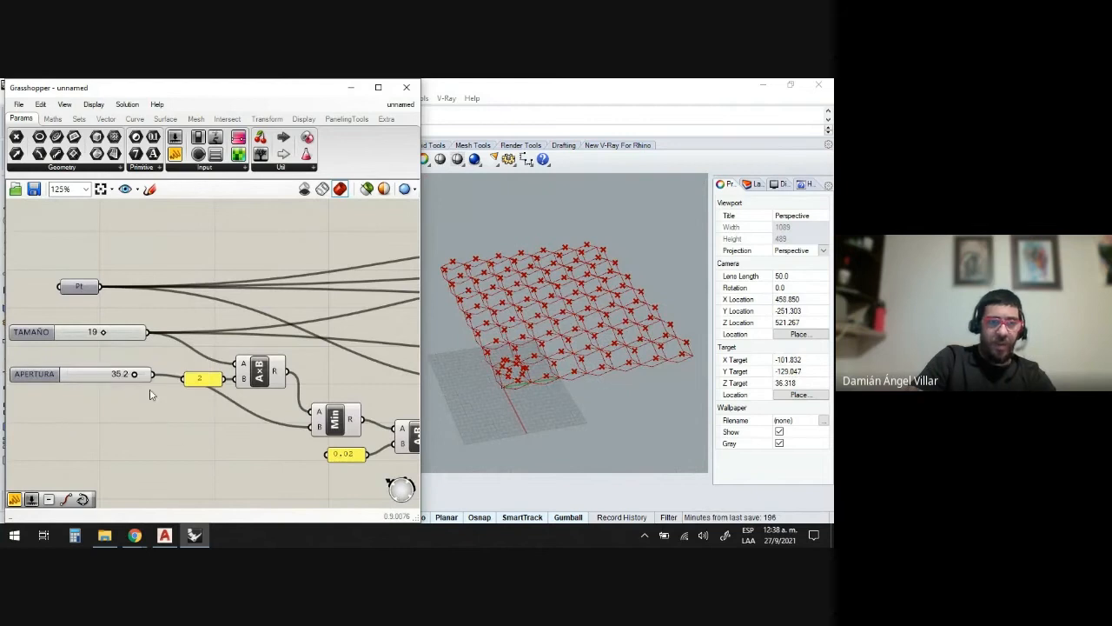
{"action": "left_click_drag", "start_coordinate": [155, 374], "coordinate": [249, 365]}
{"action": "scroll", "coordinate": [113, 414], "scroll_direction": "down", "scroll_amount": 8}
{"action": "scroll", "coordinate": [356, 425], "scroll_direction": "up", "scroll_amount": 2}
{"action": "scroll", "coordinate": [180, 385], "scroll_direction": "down", "scroll_amount": 4}
{"action": "scroll", "coordinate": [179, 392], "scroll_direction": "up", "scroll_amount": 10}
{"action": "scroll", "coordinate": [246, 387], "scroll_direction": "up", "scroll_amount": 2}
- Add a panel containing 100, shrink it and connect it to the A input of the Division component
{"action": "double_click", "coordinate": [206, 321]}
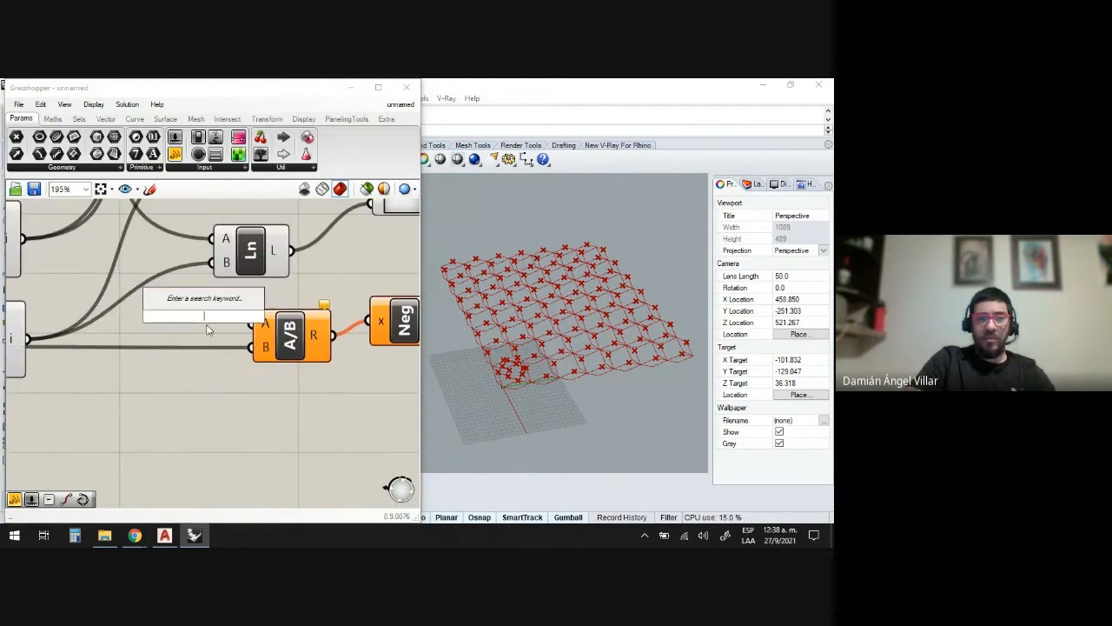
{"action": "type", "text": "//"}
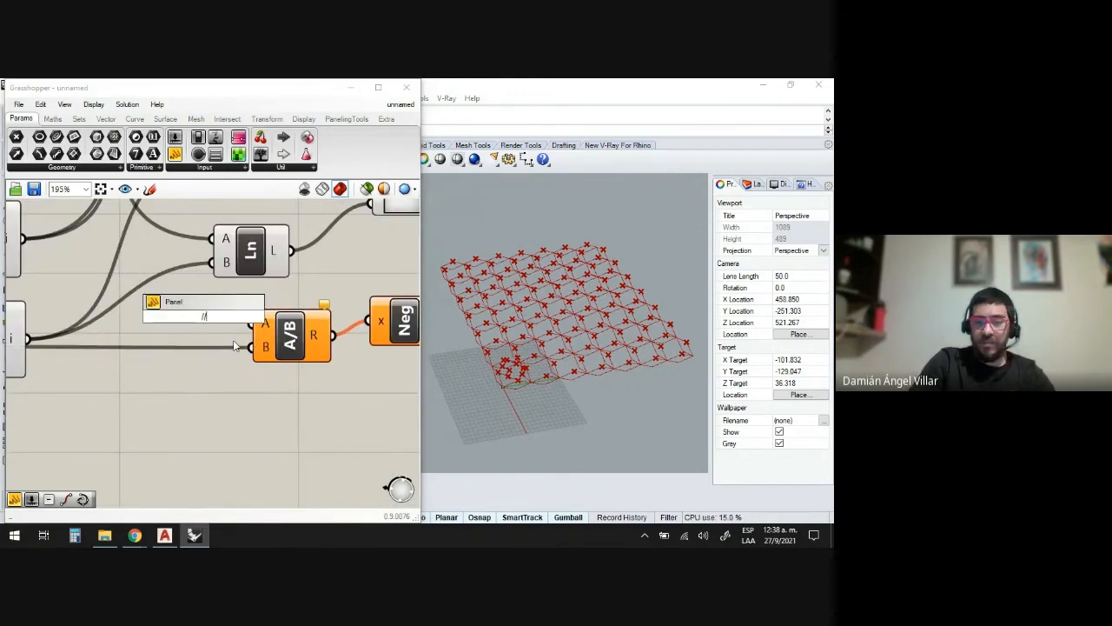
{"action": "type", "text": "100"}
{"action": "key", "text": "Return"}
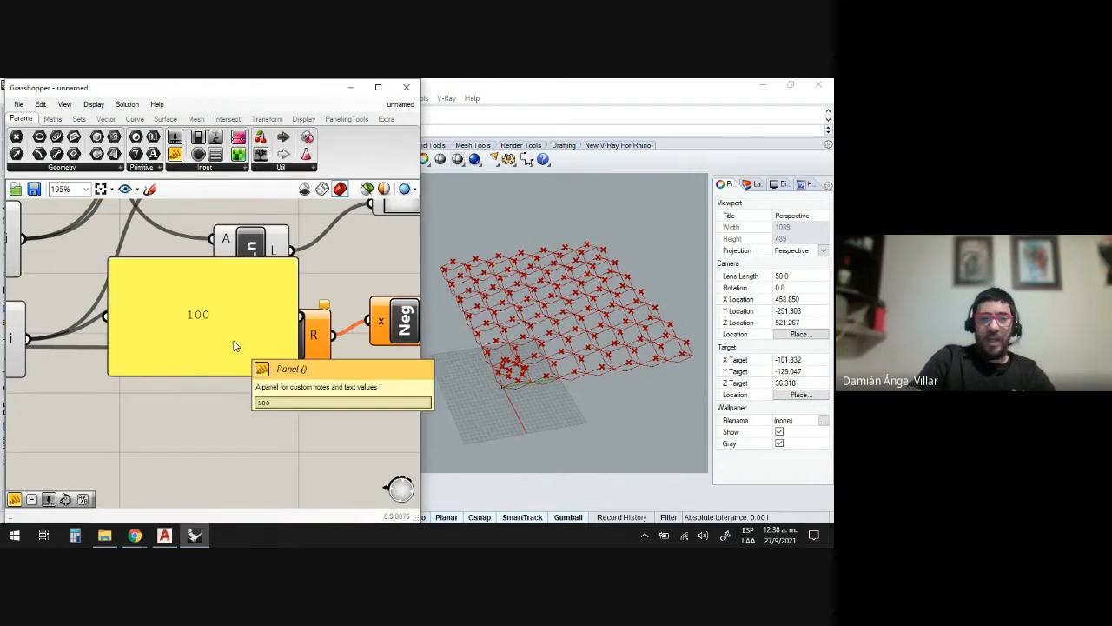
{"action": "left_click_drag", "start_coordinate": [299, 375], "coordinate": [252, 325]}
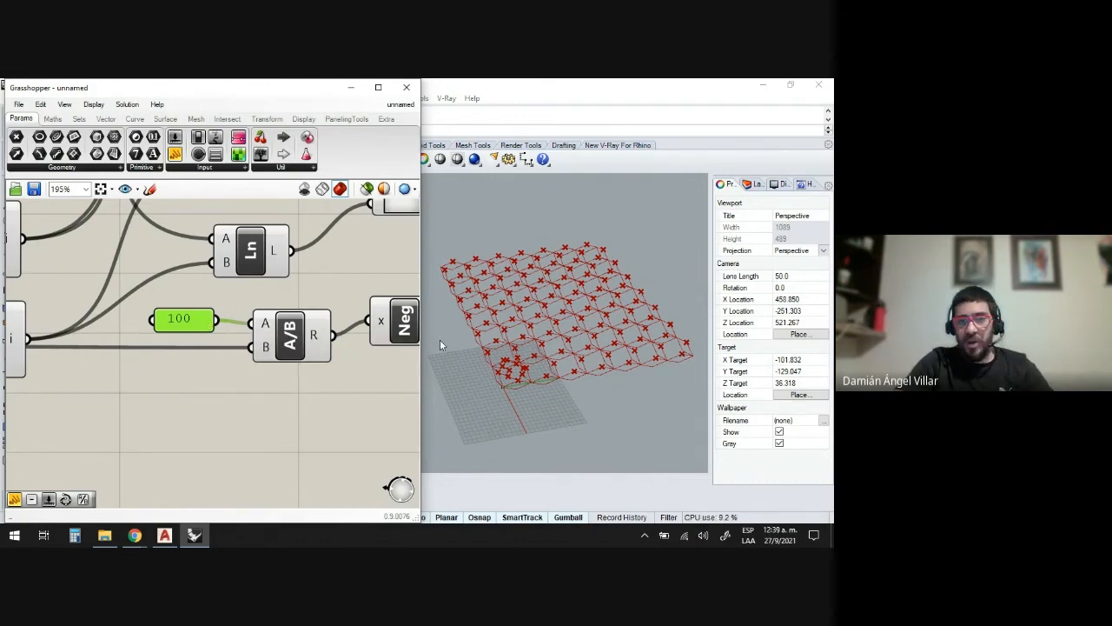
- Connect the V output of Unit Z to the T input of all four Move components
{"action": "scroll", "coordinate": [287, 387], "scroll_direction": "down", "scroll_amount": 5}
{"action": "scroll", "coordinate": [261, 387], "scroll_direction": "up", "scroll_amount": 4}
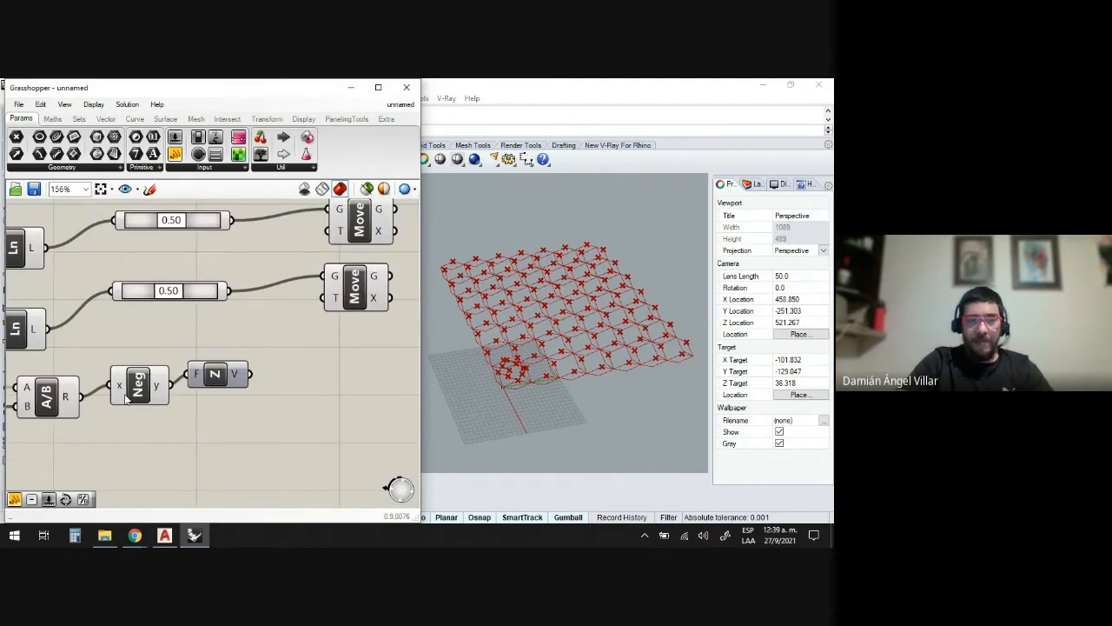
{"action": "left_click_drag", "start_coordinate": [249, 375], "coordinate": [325, 297]}
{"action": "left_click_drag", "start_coordinate": [234, 299], "coordinate": [318, 286]}
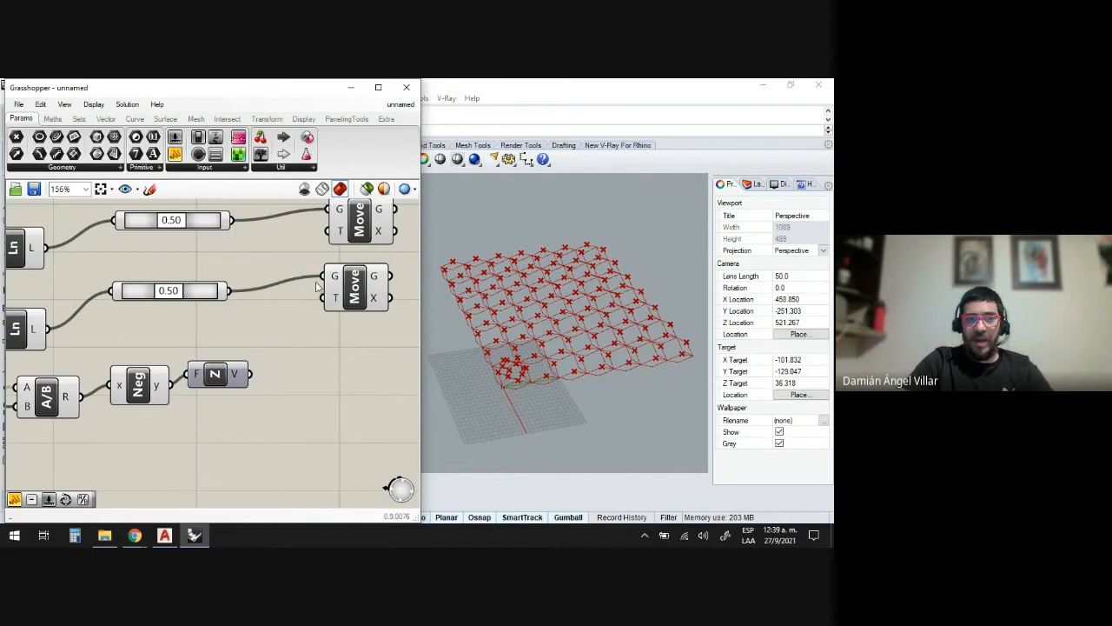
{"action": "left_click_drag", "start_coordinate": [257, 372], "coordinate": [333, 300]}
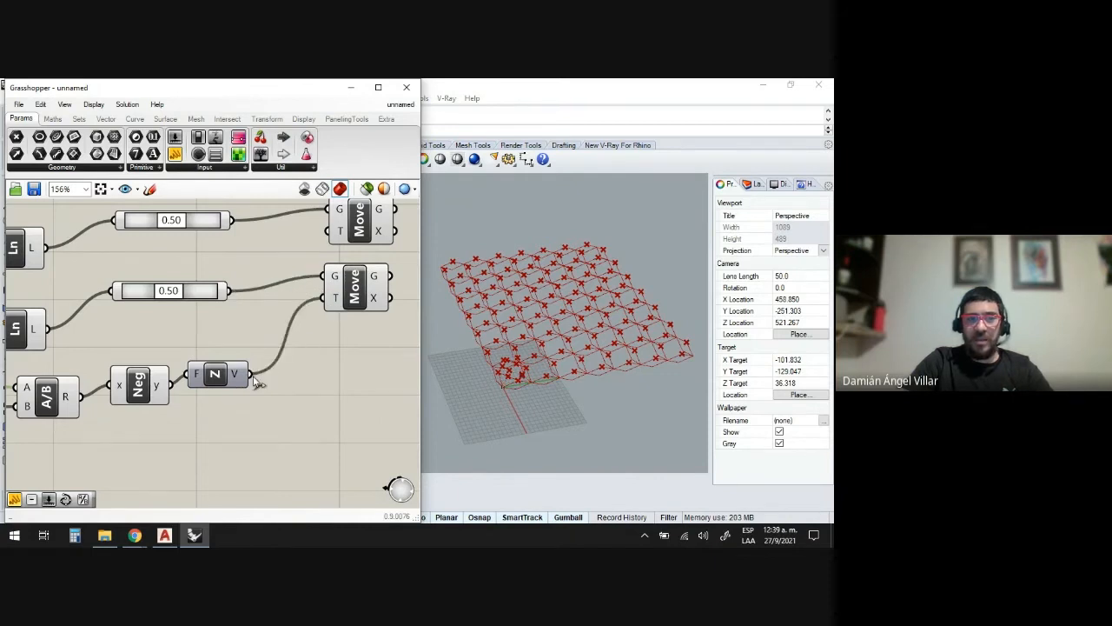
{"action": "left_click_drag", "start_coordinate": [250, 375], "coordinate": [325, 232]}
{"action": "left_click_drag", "start_coordinate": [251, 374], "coordinate": [313, 249]}
{"action": "scroll", "coordinate": [271, 394], "scroll_direction": "down", "scroll_amount": 1}
{"action": "left_click_drag", "start_coordinate": [261, 377], "coordinate": [311, 244]}
{"action": "scroll", "coordinate": [286, 391], "scroll_direction": "down", "scroll_amount": 1}
{"action": "scroll", "coordinate": [294, 394], "scroll_direction": "down", "scroll_amount": 1}
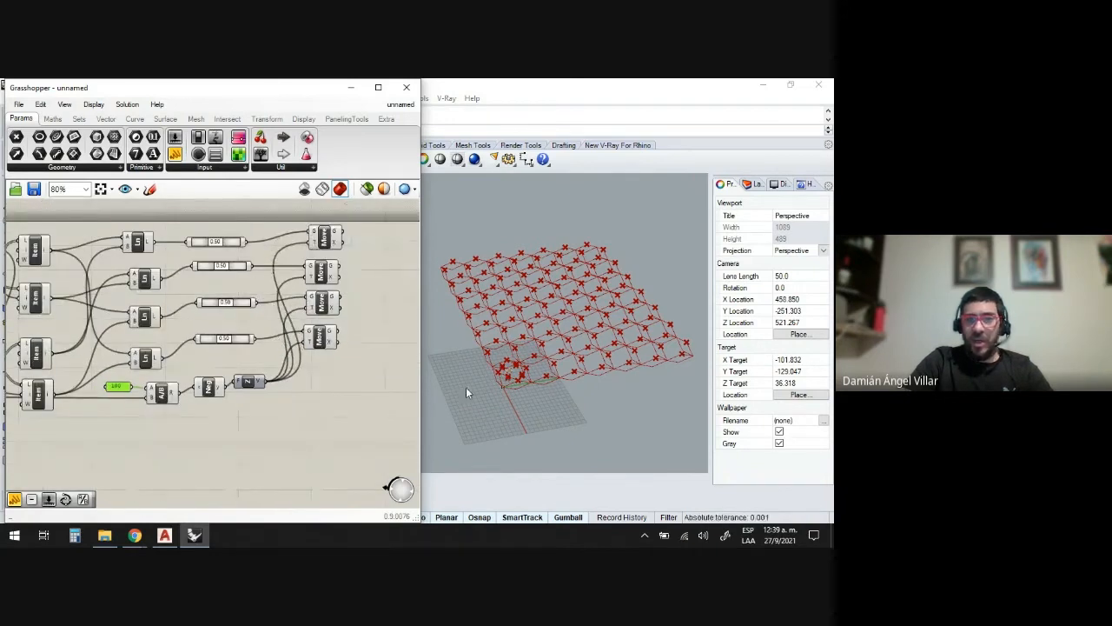
- Select each of the four Move components in turn to examine its moved midpoint in the viewport
{"action": "scroll", "coordinate": [513, 396], "scroll_direction": "up", "scroll_amount": 3}
{"action": "scroll", "coordinate": [514, 400], "scroll_direction": "up", "scroll_amount": 3}
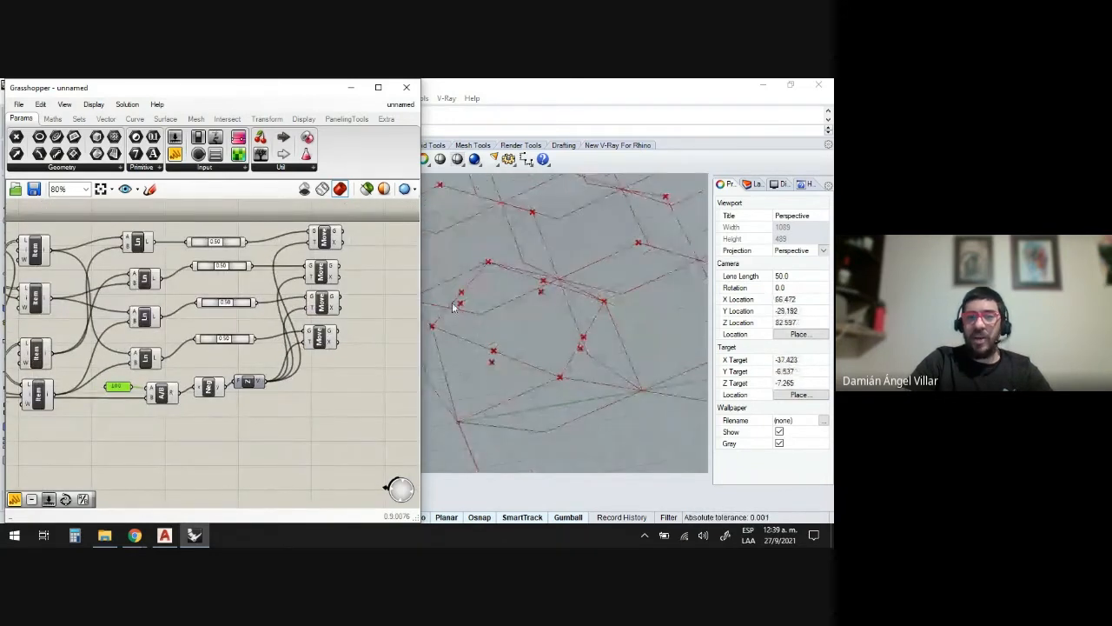
{"action": "left_click_drag", "start_coordinate": [321, 341], "coordinate": [324, 342]}
{"action": "left_click_drag", "start_coordinate": [325, 301], "coordinate": [328, 304]}
{"action": "left_click", "coordinate": [324, 276]}
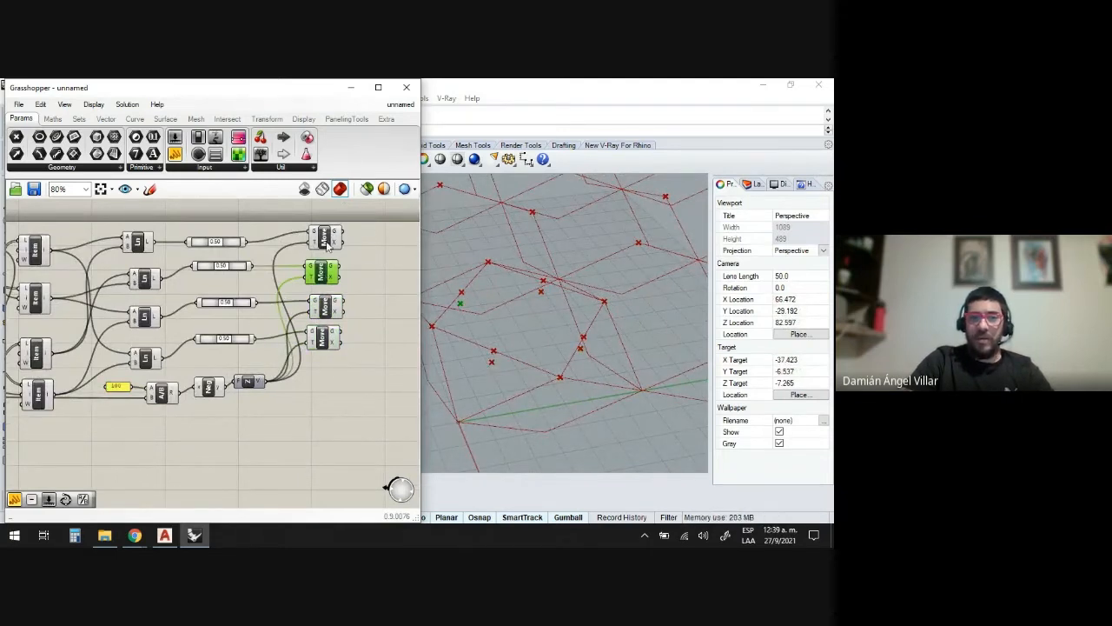
{"action": "left_click", "coordinate": [328, 242]}
- Set the APERTURA slider to 36.0
{"action": "scroll", "coordinate": [329, 356], "scroll_direction": "down", "scroll_amount": 10}
{"action": "scroll", "coordinate": [252, 341], "scroll_direction": "up", "scroll_amount": 8}
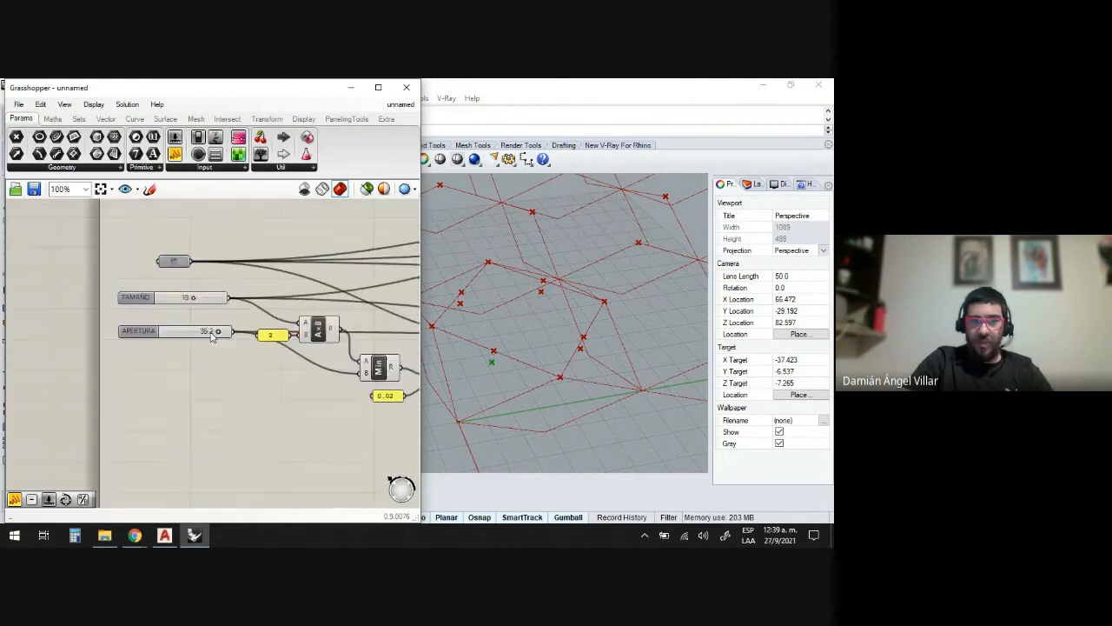
{"action": "mouse_move", "coordinate": [223, 327]}
{"action": "left_mouse_down"}
{"action": "mouse_move", "coordinate": [172, 331]}
{"action": "mouse_move", "coordinate": [233, 337]}
{"action": "mouse_move", "coordinate": [161, 339]}
{"action": "mouse_move", "coordinate": [234, 339]}
{"action": "mouse_move", "coordinate": [184, 340]}
{"action": "mouse_move", "coordinate": [229, 346]}
{"action": "left_mouse_up"}
{"action": "scroll", "coordinate": [432, 336], "scroll_direction": "down", "scroll_amount": 2}
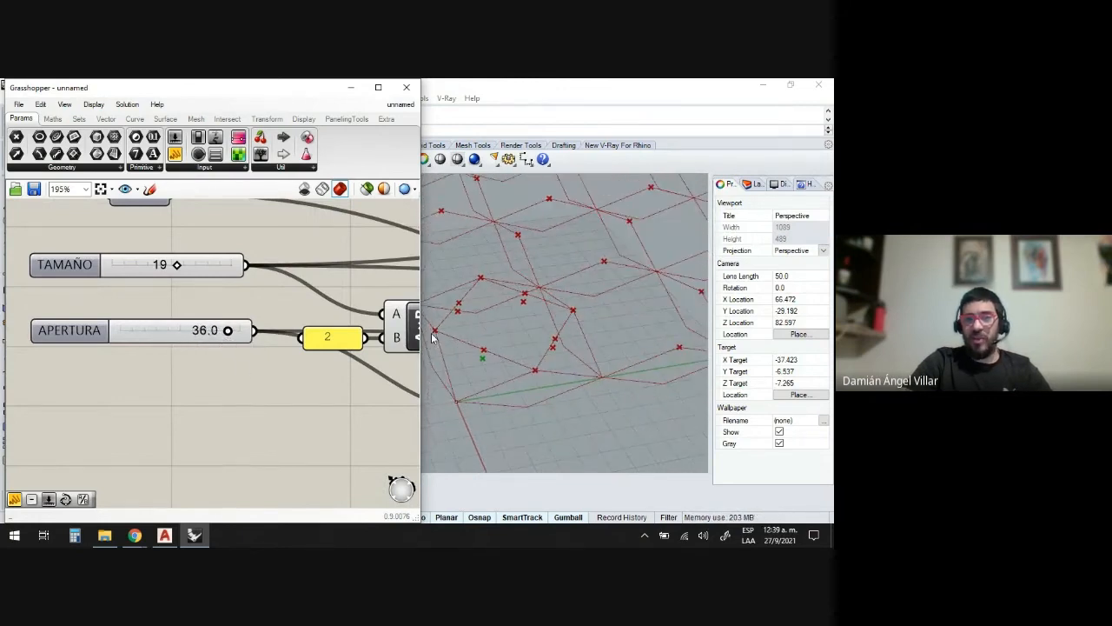
- Hide the preview of all components from the two Merge components through Unit Z, excluding the Move components
{"action": "scroll", "coordinate": [200, 351], "scroll_direction": "down", "scroll_amount": 13}
{"action": "scroll", "coordinate": [348, 329], "scroll_direction": "up", "scroll_amount": 3}
{"action": "scroll", "coordinate": [246, 416], "scroll_direction": "up", "scroll_amount": 3}
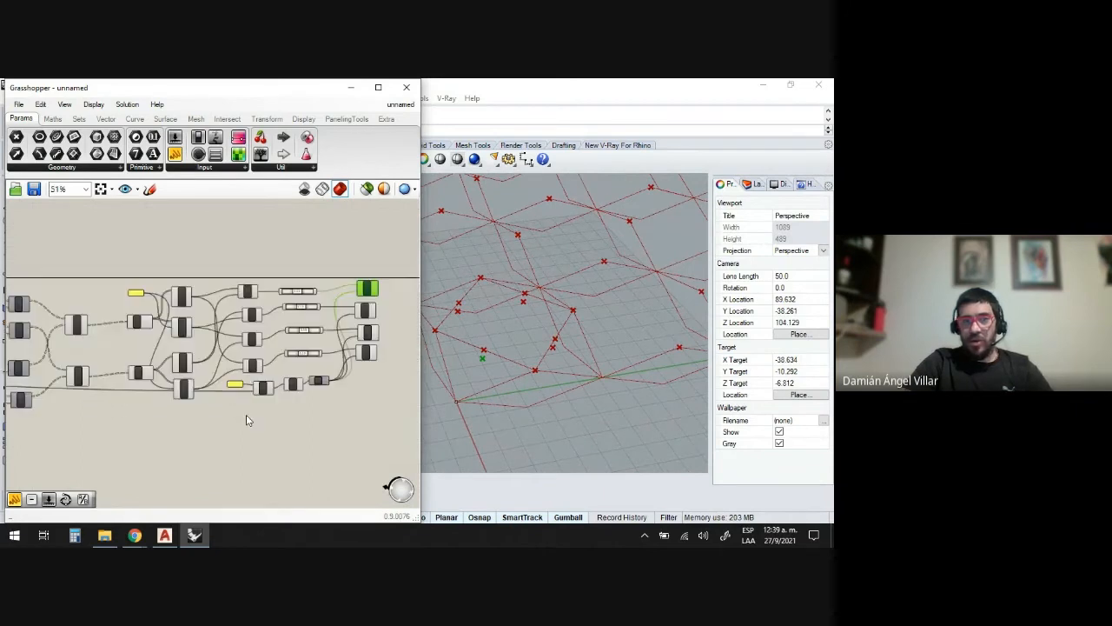
{"action": "scroll", "coordinate": [267, 418], "scroll_direction": "up", "scroll_amount": 2}
{"action": "scroll", "coordinate": [230, 359], "scroll_direction": "down", "scroll_amount": 1}
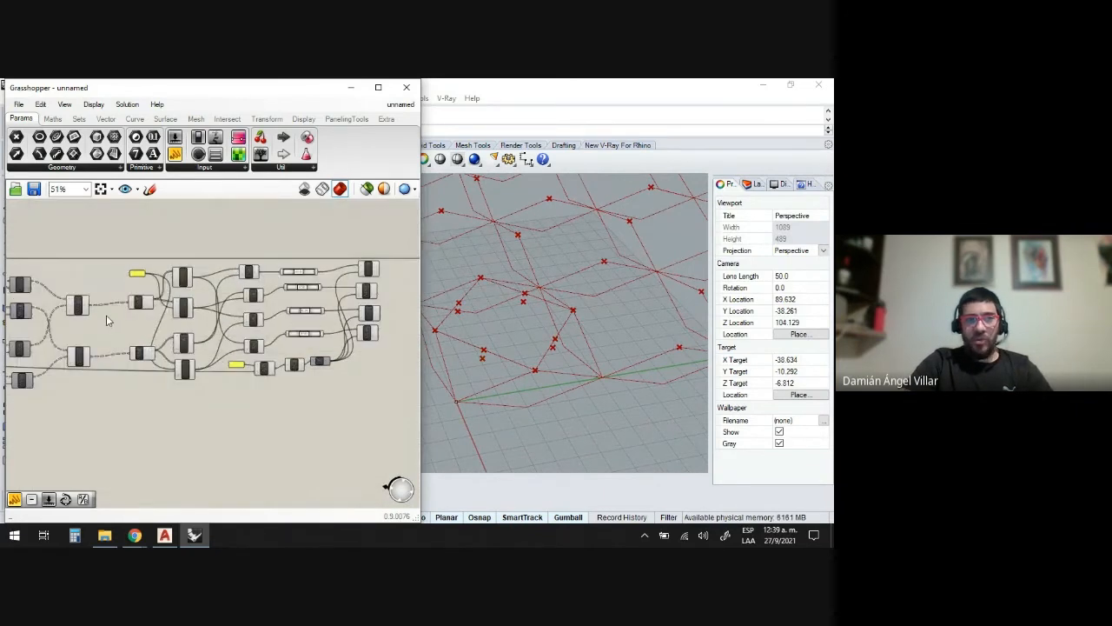
{"action": "left_click_drag", "start_coordinate": [49, 237], "coordinate": [342, 434]}
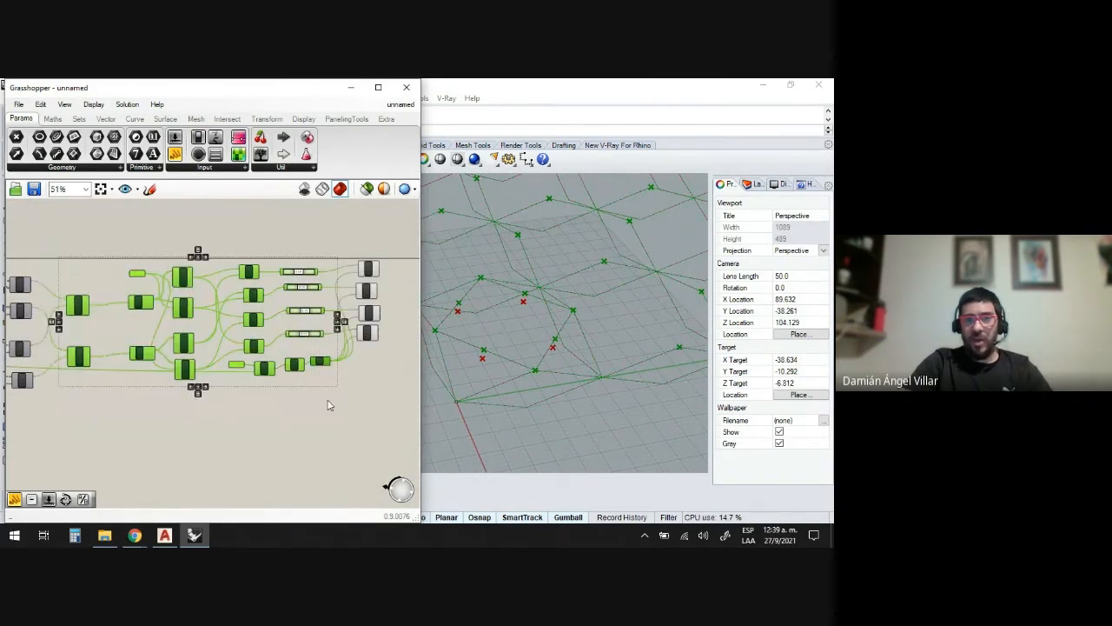
{"action": "middle_click", "coordinate": [253, 320]}
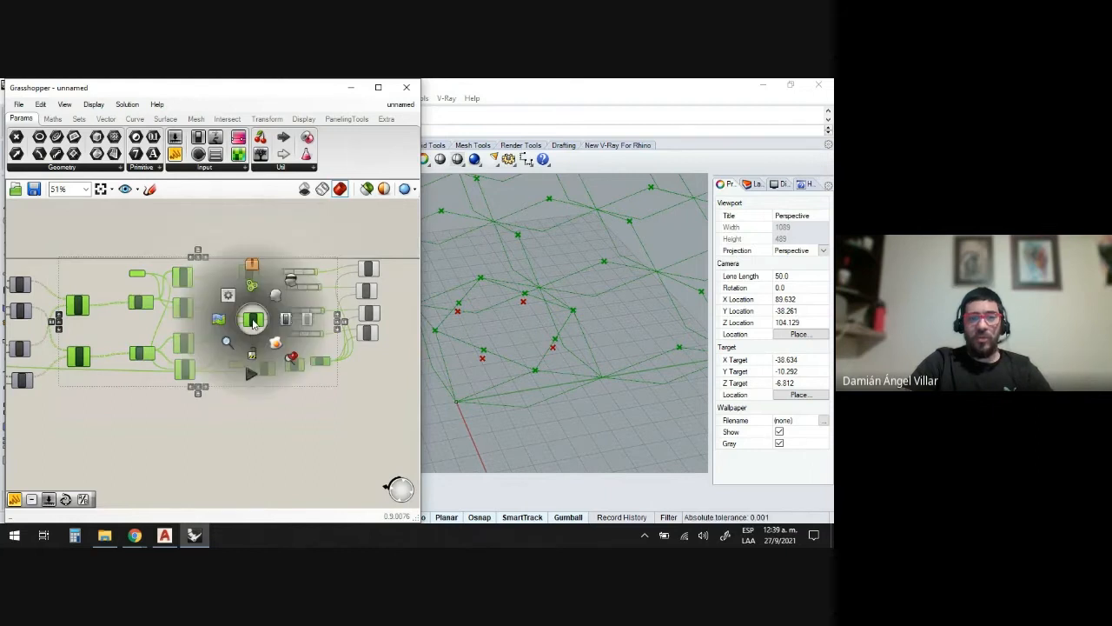
{"action": "left_click", "coordinate": [293, 279]}
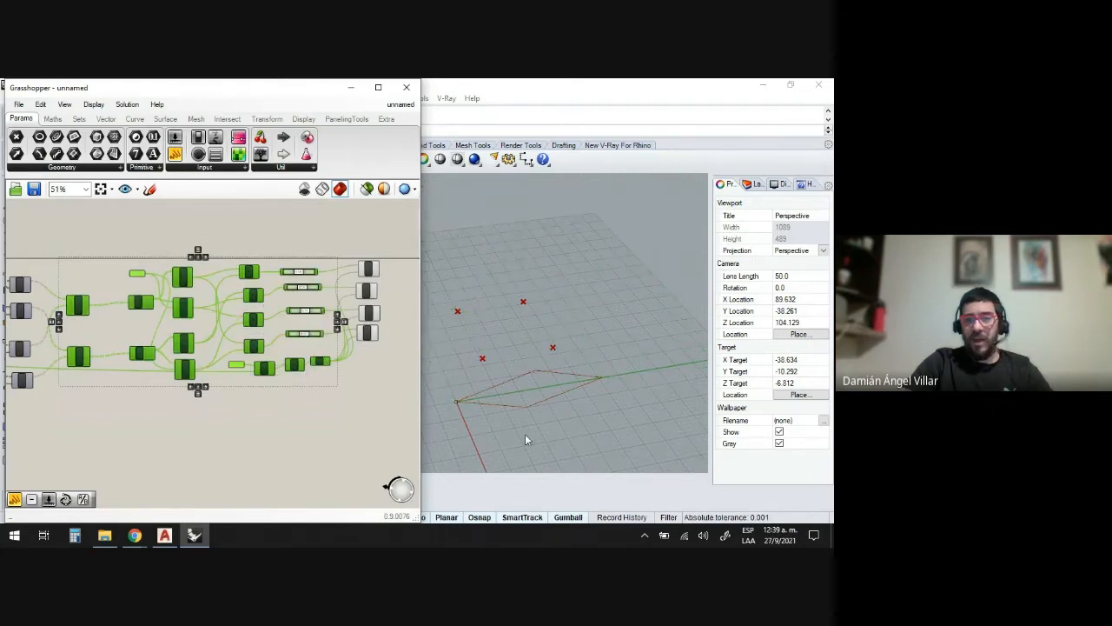
{"action": "left_click", "coordinate": [185, 426]}
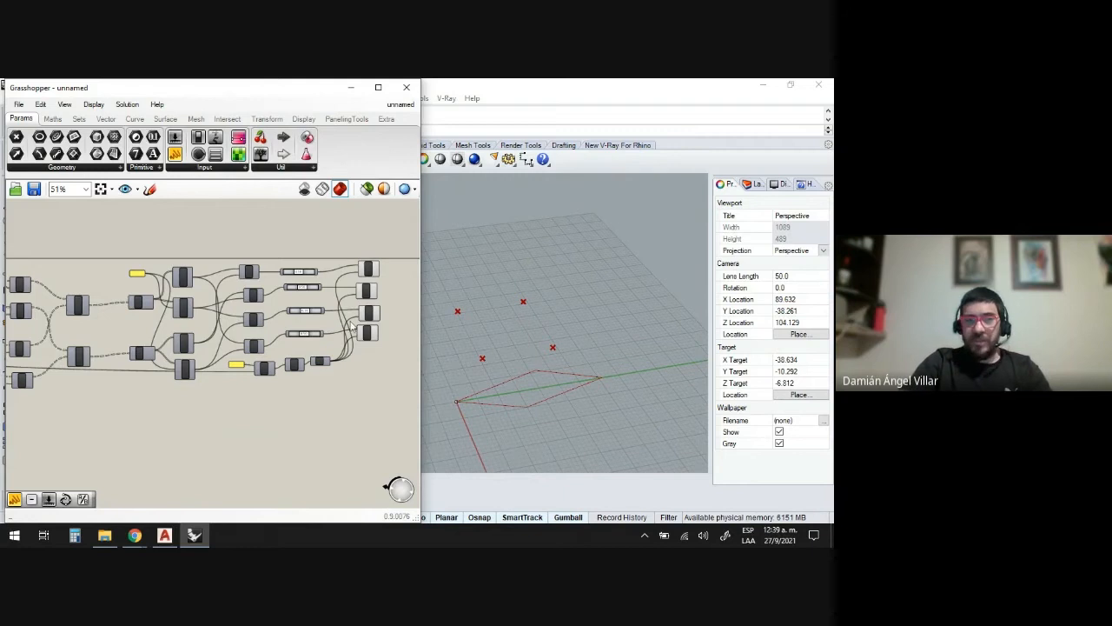
{"action": "scroll", "coordinate": [215, 332], "scroll_direction": "down", "scroll_amount": 3}
{"action": "scroll", "coordinate": [322, 304], "scroll_direction": "up", "scroll_amount": 4}
{"action": "scroll", "coordinate": [323, 309], "scroll_direction": "up", "scroll_amount": 2}
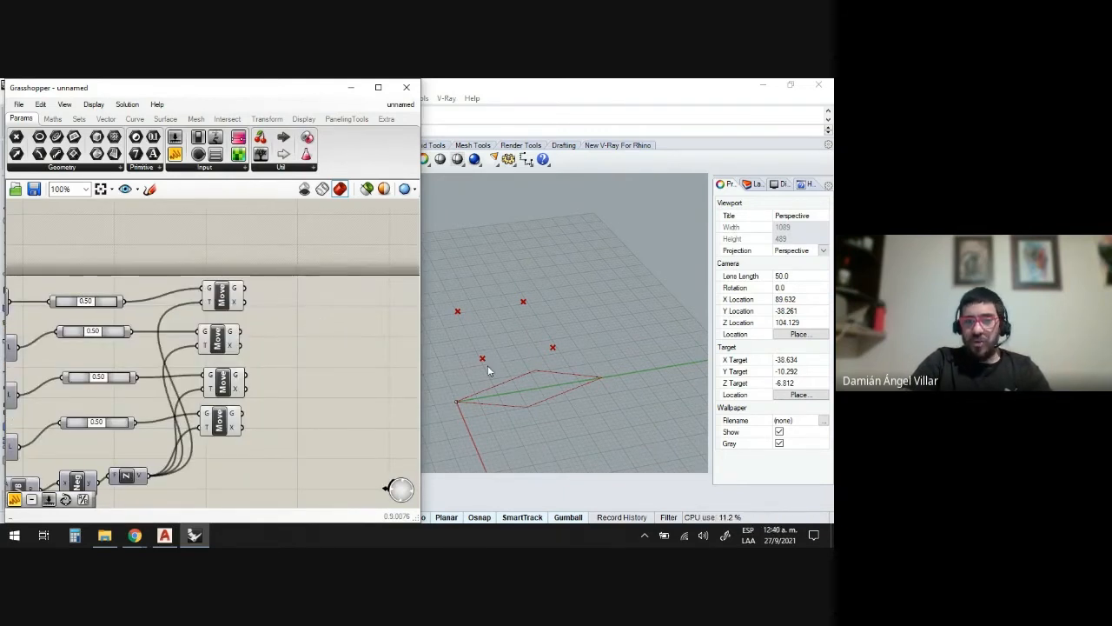
{"action": "double_click", "coordinate": [320, 319]}
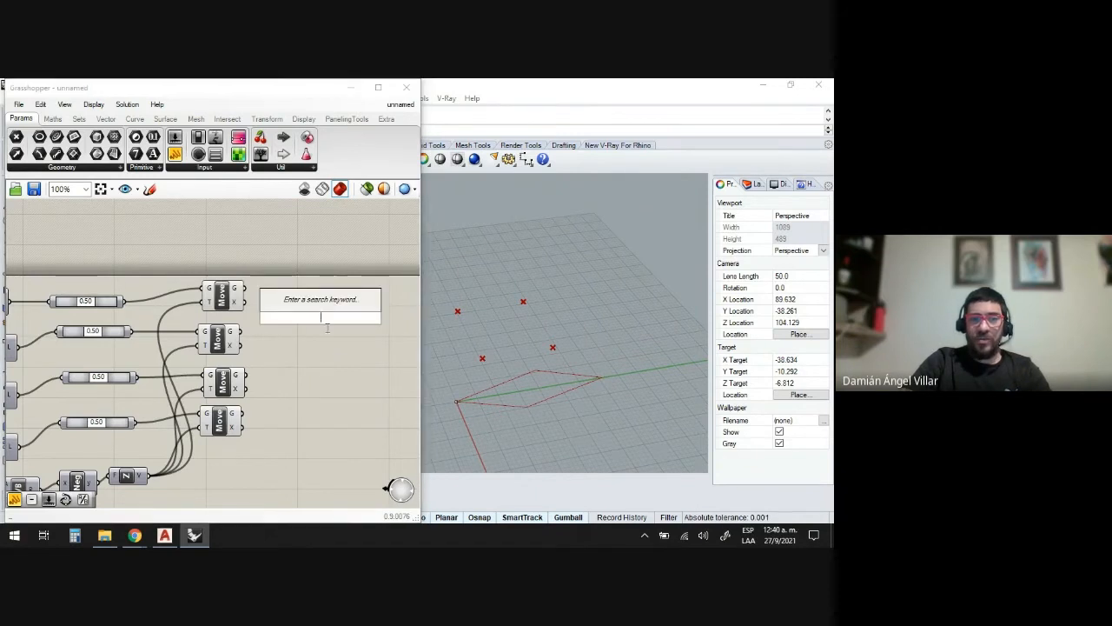
{"action": "left_click", "coordinate": [351, 359]}
- Turn the preview back on for all four List Item components so their corner points display in the viewport
{"action": "scroll", "coordinate": [351, 360], "scroll_direction": "down", "scroll_amount": 4}
{"action": "scroll", "coordinate": [211, 375], "scroll_direction": "up", "scroll_amount": 4}
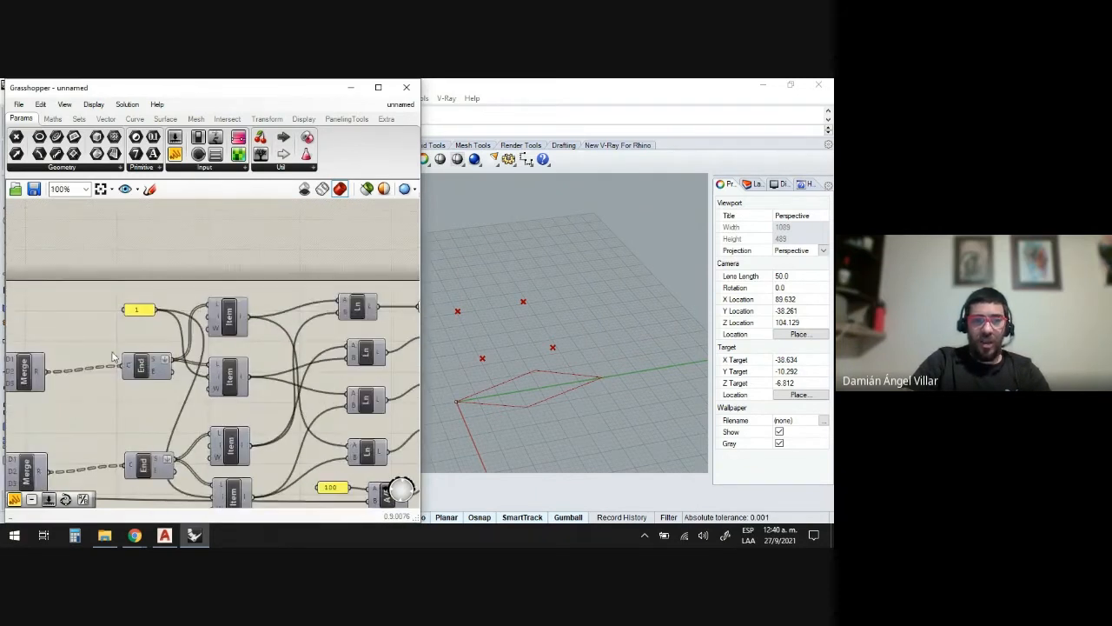
{"action": "right_click", "coordinate": [226, 309]}
{"action": "left_click", "coordinate": [252, 334]}
{"action": "right_click", "coordinate": [232, 359]}
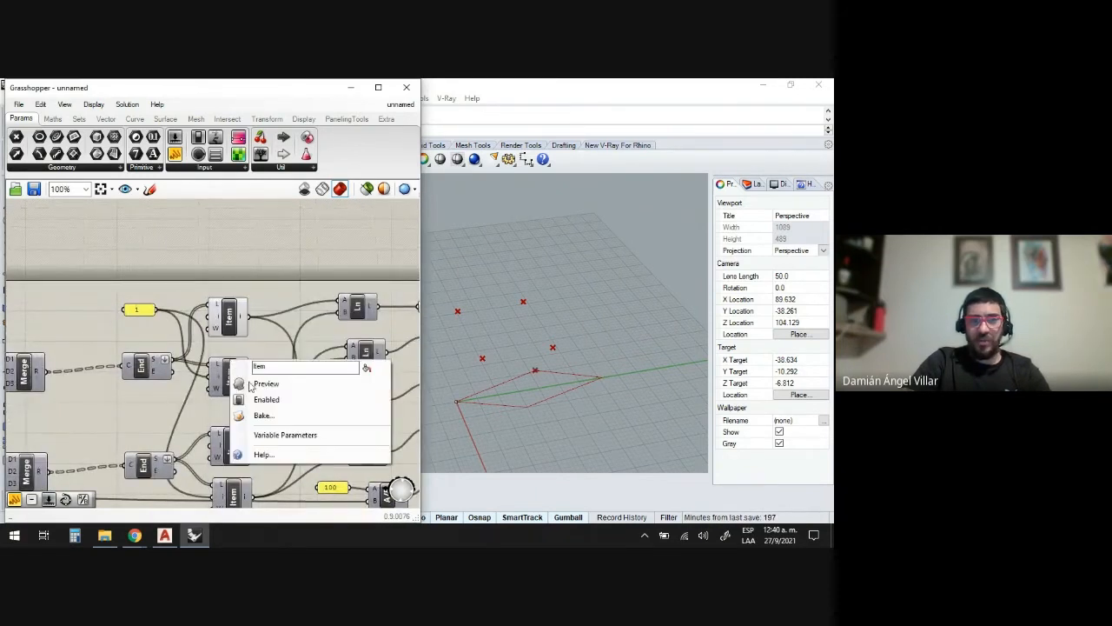
{"action": "left_click", "coordinate": [251, 383]}
{"action": "right_click", "coordinate": [245, 421]}
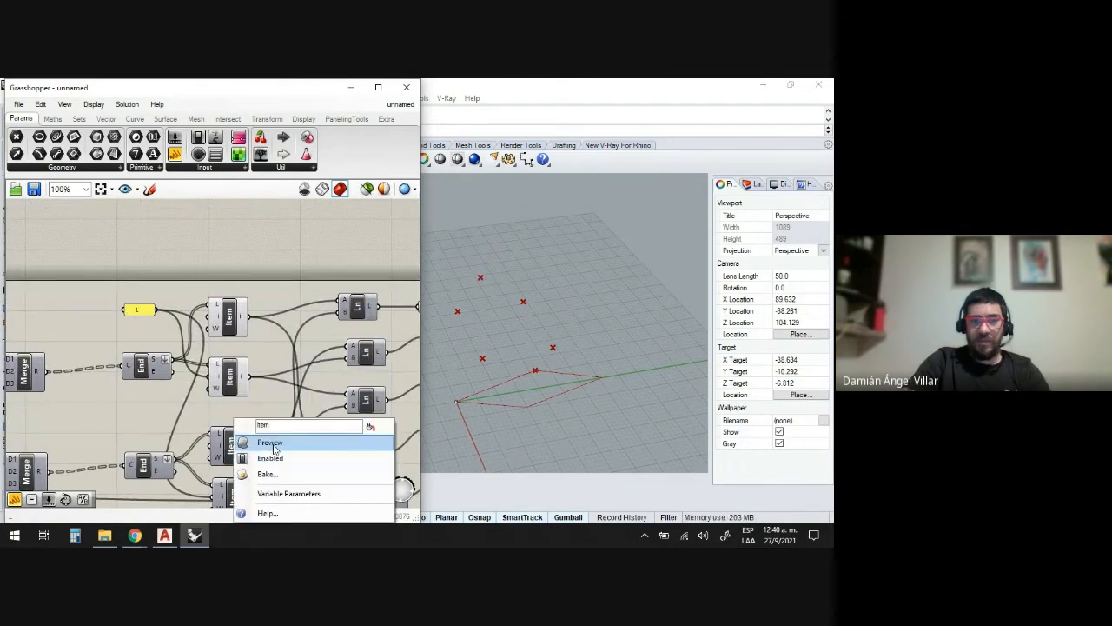
{"action": "left_click", "coordinate": [261, 440]}
{"action": "scroll", "coordinate": [231, 465], "scroll_direction": "down", "scroll_amount": 1}
{"action": "right_click", "coordinate": [229, 465]}
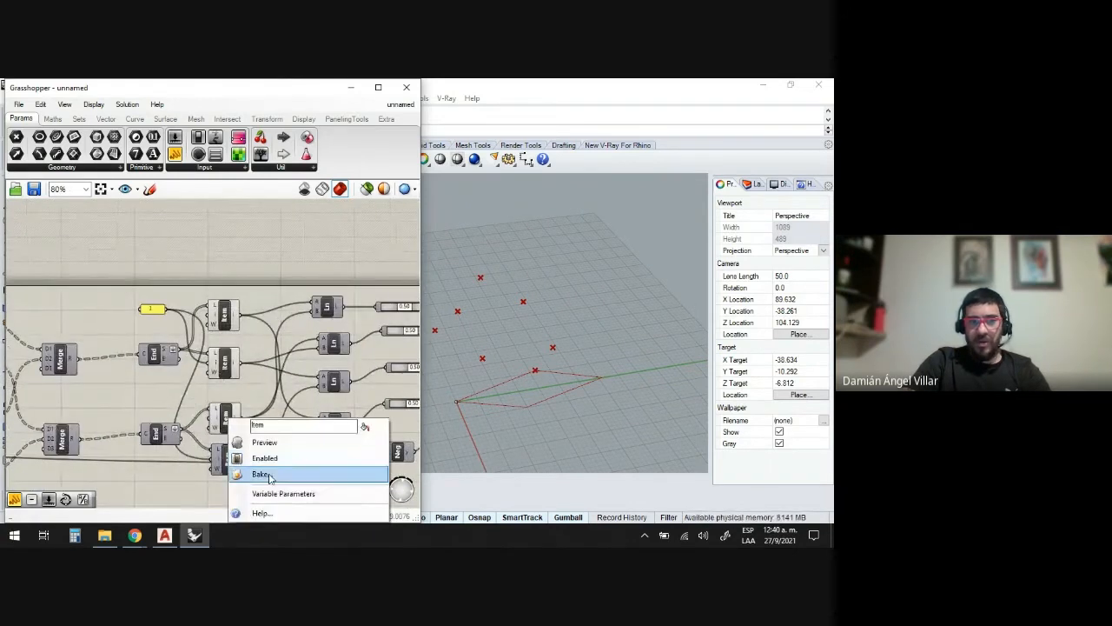
{"action": "left_click", "coordinate": [261, 440]}
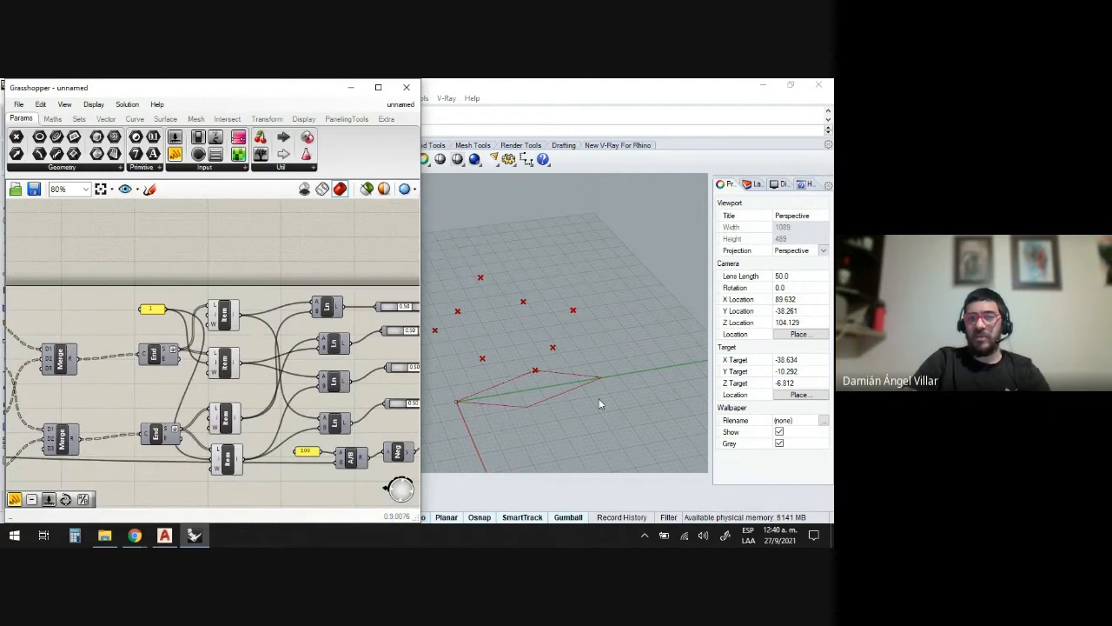
{"action": "right_click_drag", "start_coordinate": [599, 404], "coordinate": [534, 347]}
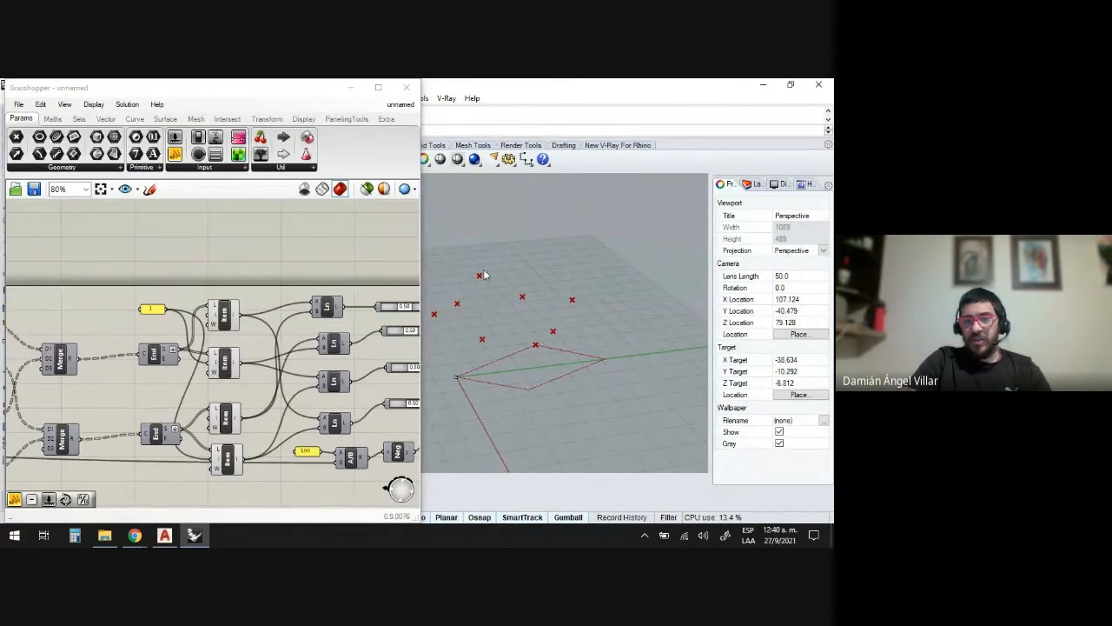
- Add an Interpolate curve component (IntCrv) to the canvas beside the four Move components
{"action": "scroll", "coordinate": [250, 374], "scroll_direction": "down", "scroll_amount": 5}
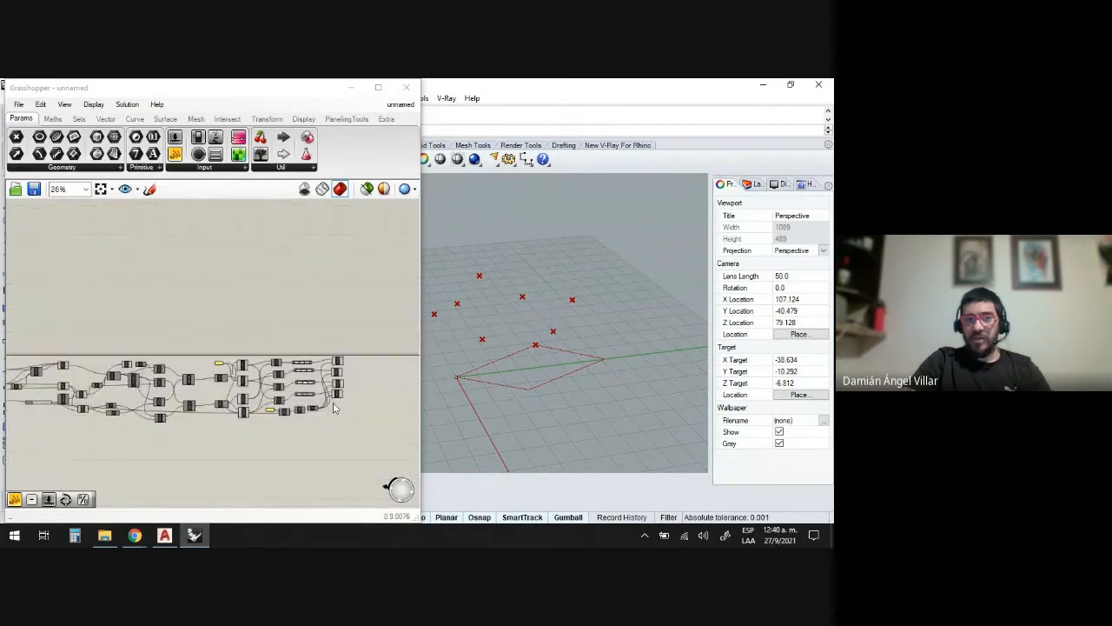
{"action": "scroll", "coordinate": [385, 389], "scroll_direction": "up", "scroll_amount": 4}
{"action": "left_click", "coordinate": [372, 346]}
{"action": "double_click", "coordinate": [371, 346]}
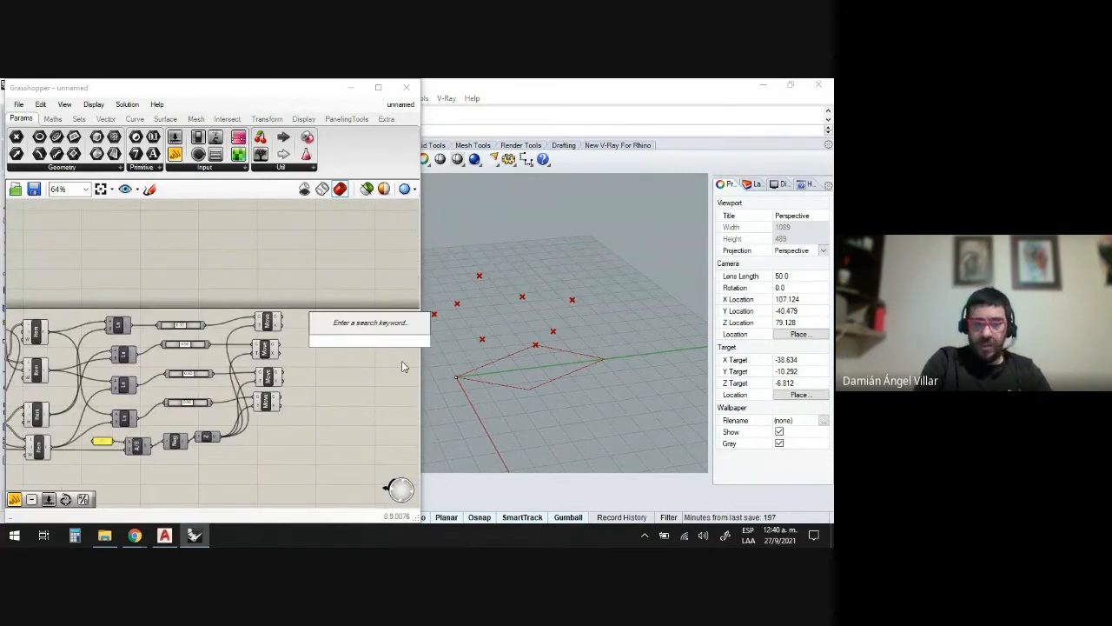
{"action": "type", "text": "inter"}
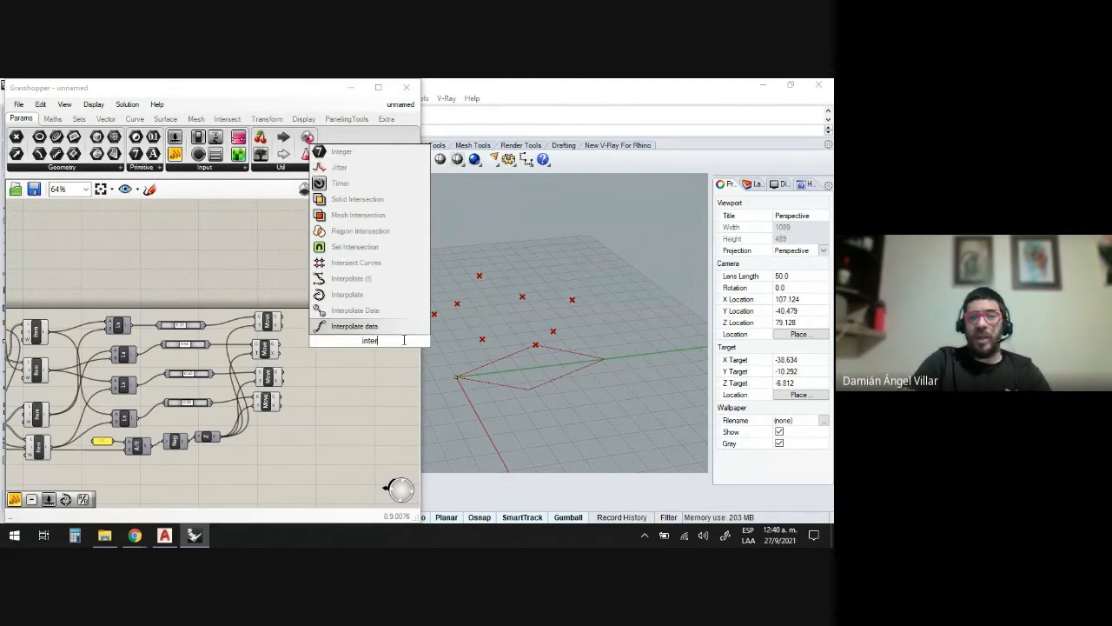
{"action": "left_click", "coordinate": [345, 299]}
{"action": "scroll", "coordinate": [382, 330], "scroll_direction": "up", "scroll_amount": 5}
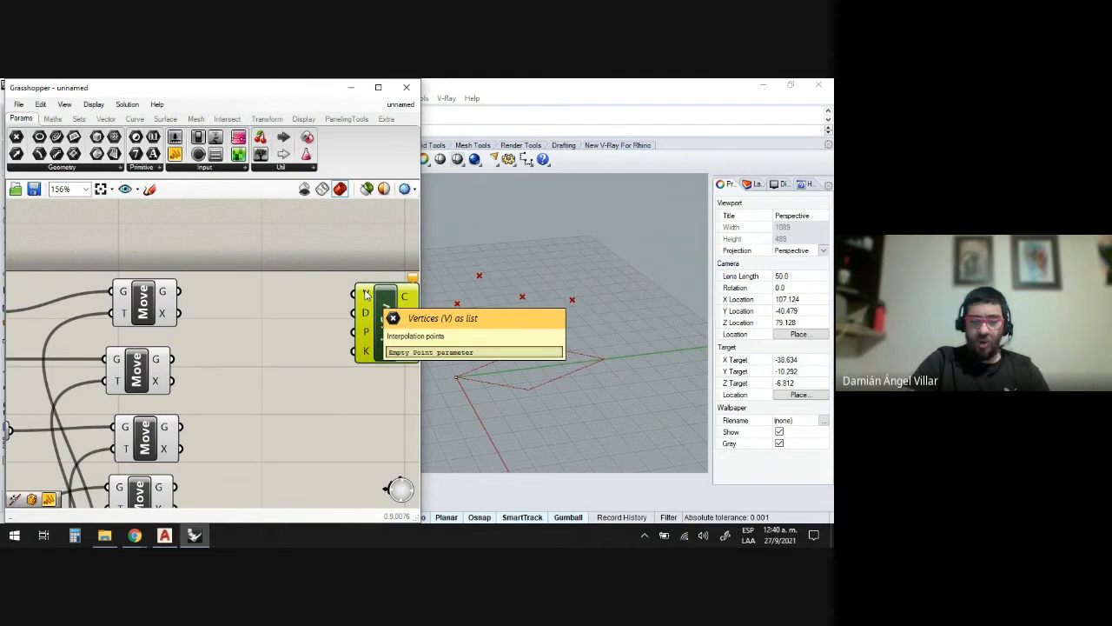
- Connect the first List Item, the first Move's G output and the third List Item, in that order, to IntCrv's V input
{"action": "scroll", "coordinate": [376, 319], "scroll_direction": "down", "scroll_amount": 2}
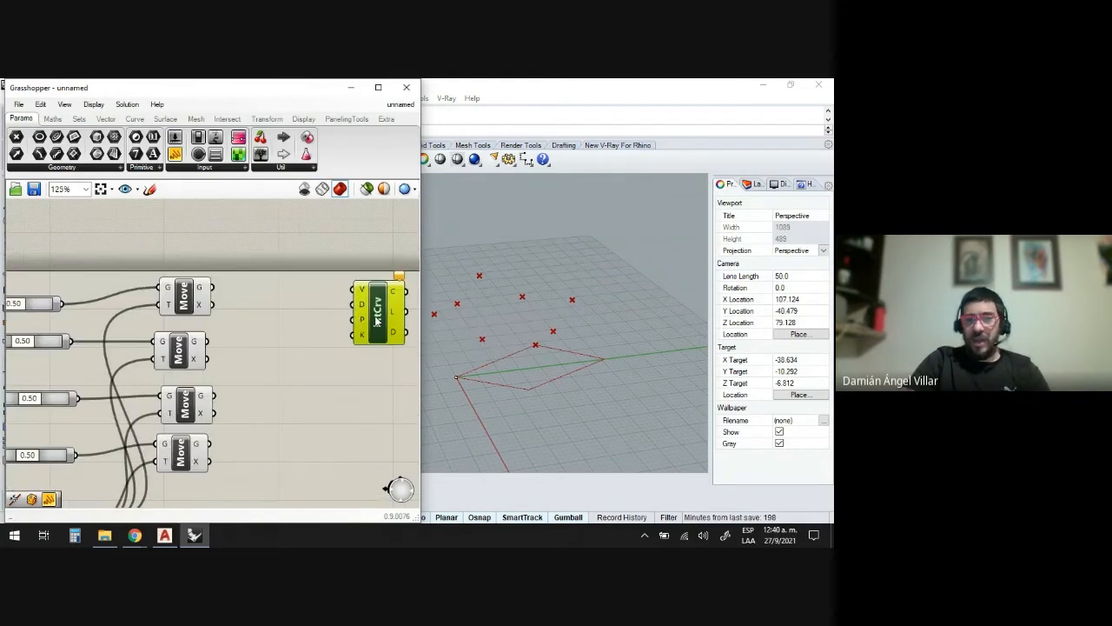
{"action": "scroll", "coordinate": [376, 318], "scroll_direction": "down", "scroll_amount": 3}
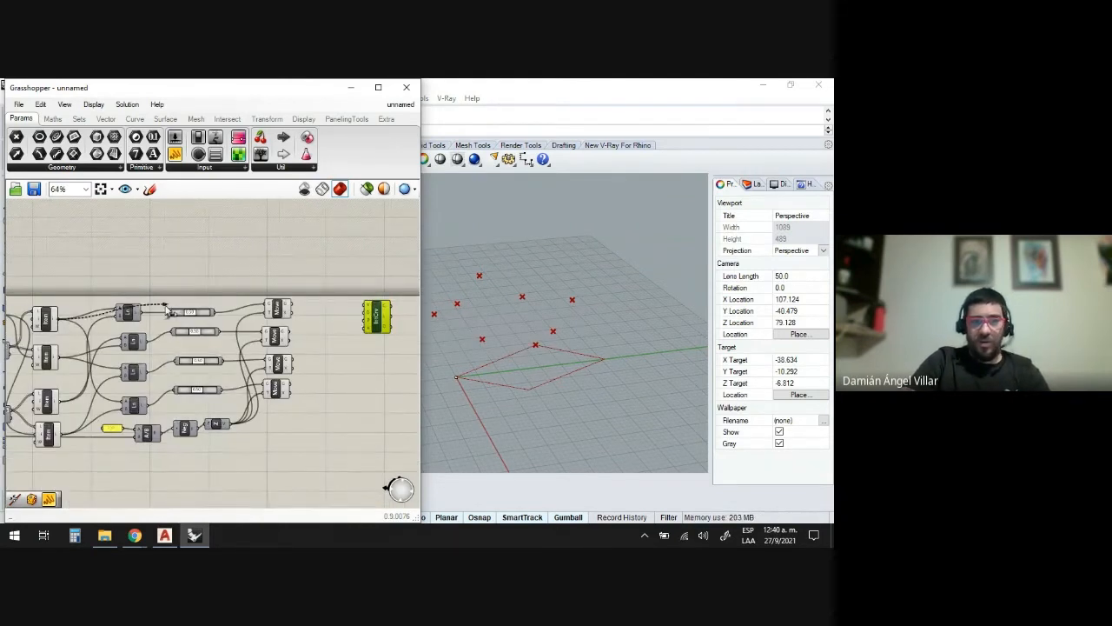
{"action": "left_click_drag", "start_coordinate": [168, 313], "coordinate": [372, 310]}
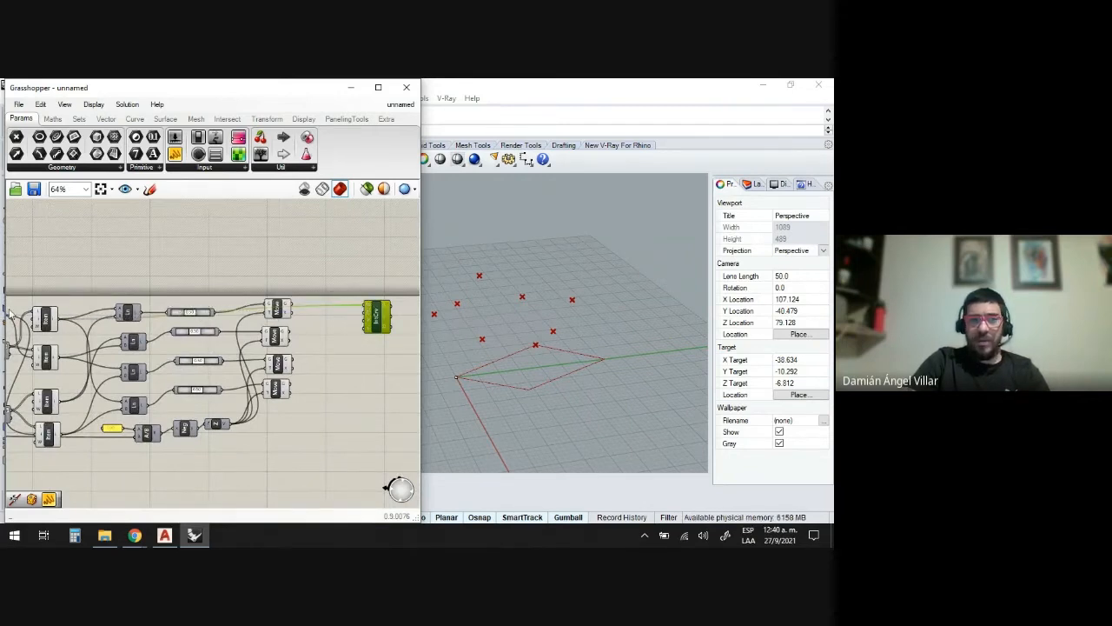
{"action": "left_click", "coordinate": [42, 327]}
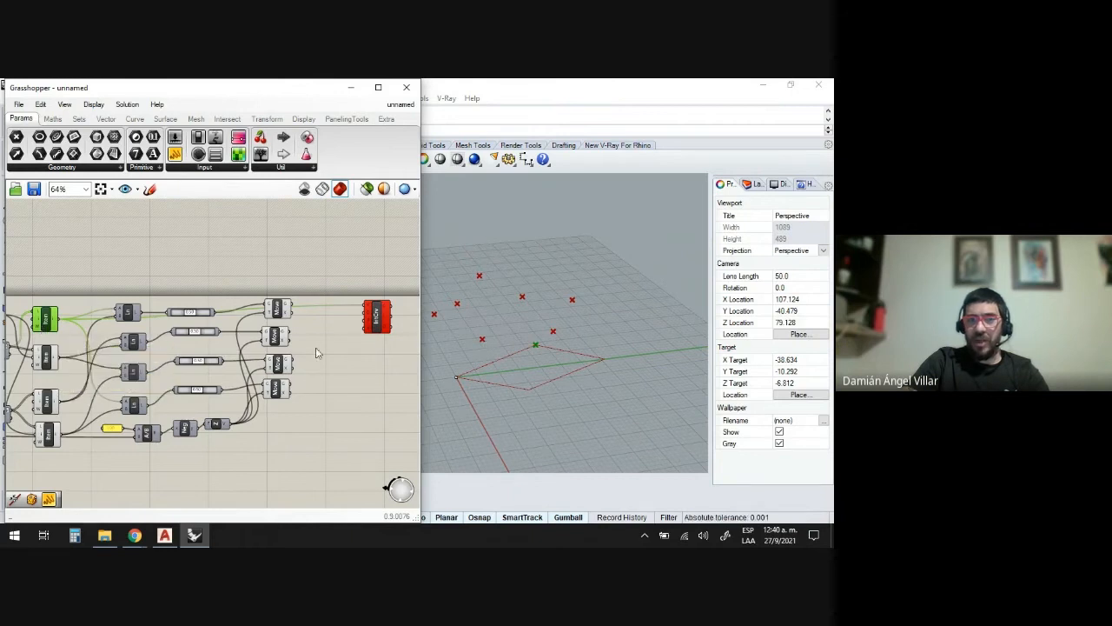
{"action": "left_click", "coordinate": [277, 310]}
{"action": "scroll", "coordinate": [280, 306], "scroll_direction": "up", "scroll_amount": 3}
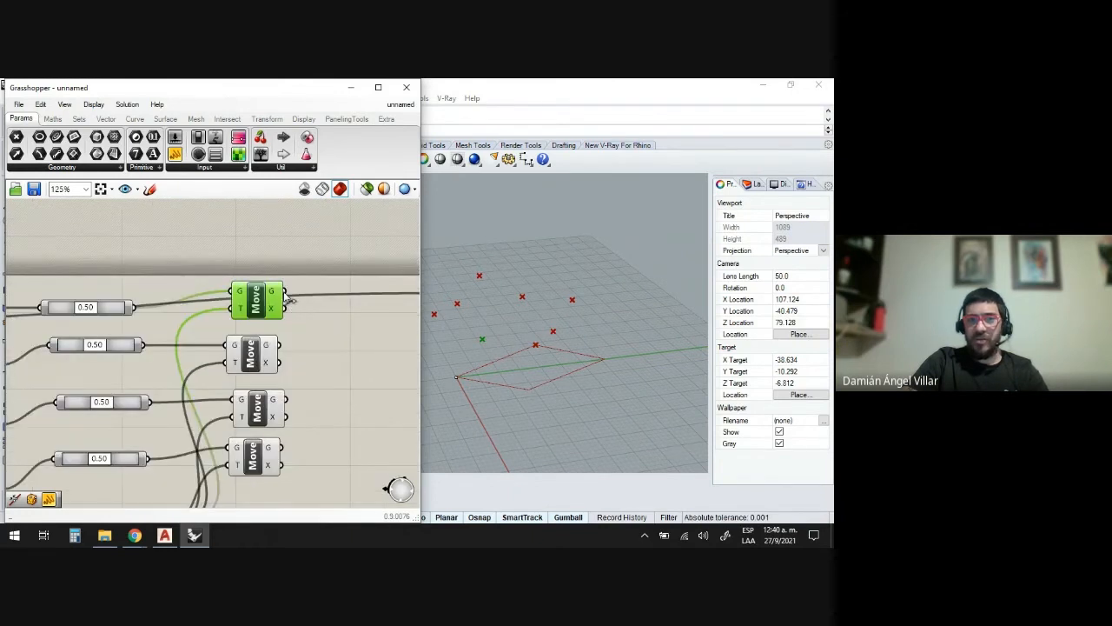
{"action": "scroll", "coordinate": [274, 337], "scroll_direction": "down", "scroll_amount": 3}
{"action": "left_click_drag", "start_coordinate": [286, 293], "coordinate": [373, 282]}
{"action": "scroll", "coordinate": [329, 352], "scroll_direction": "up", "scroll_amount": 3}
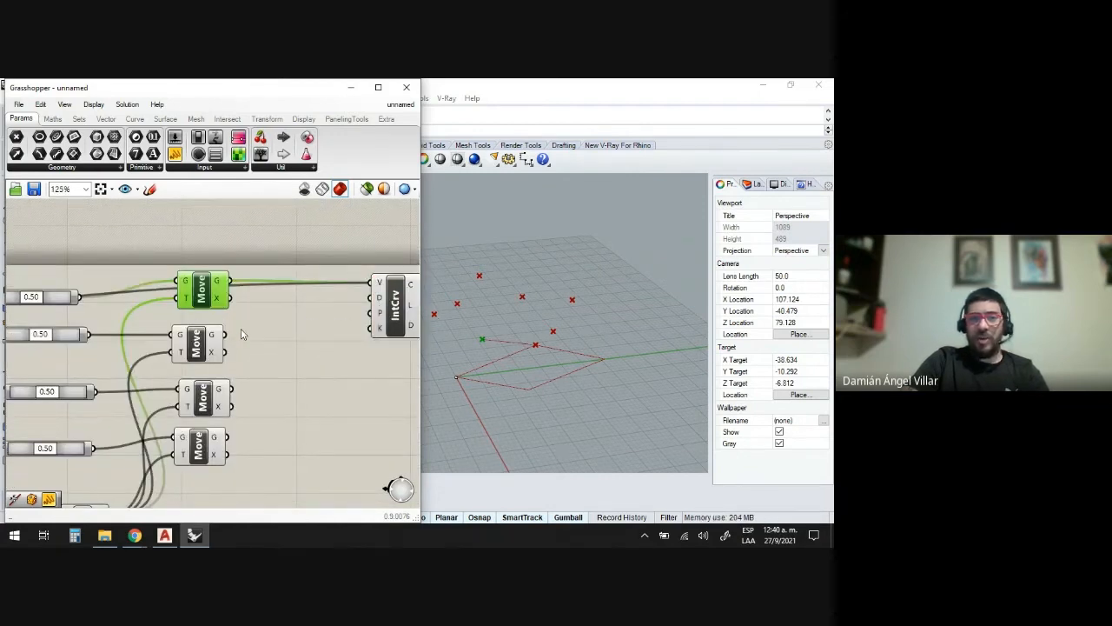
{"action": "scroll", "coordinate": [241, 334], "scroll_direction": "down", "scroll_amount": 3}
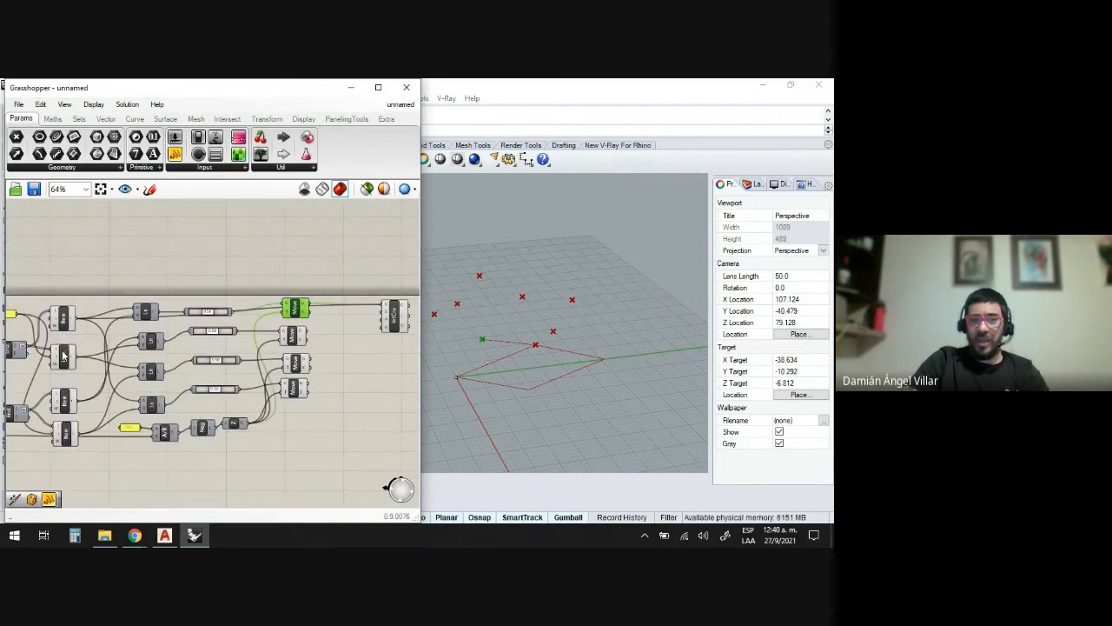
{"action": "left_click", "coordinate": [62, 402]}
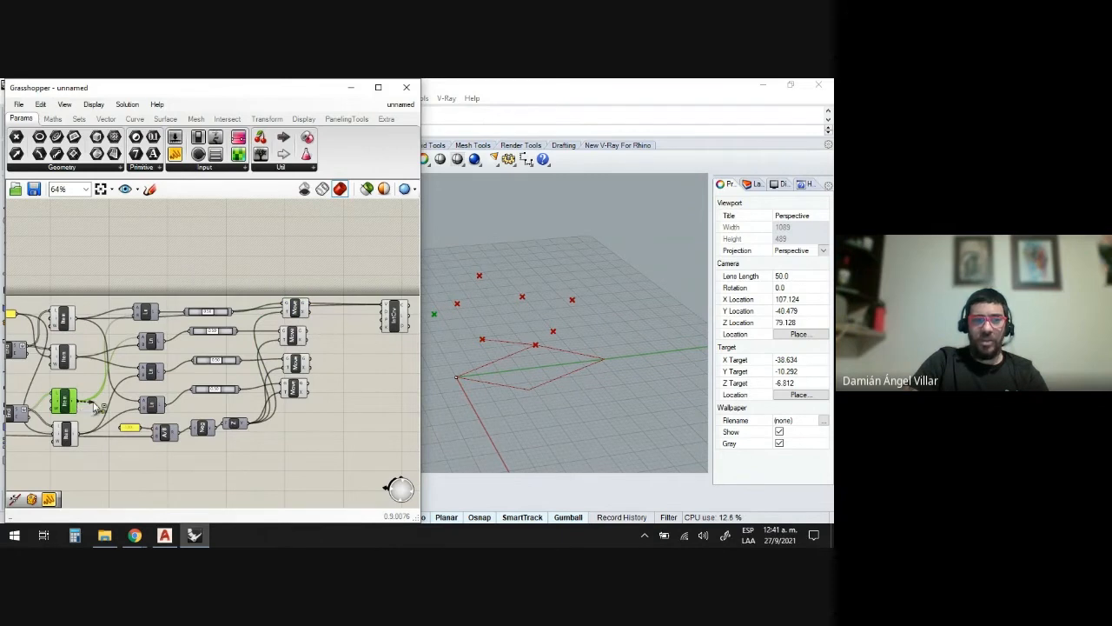
{"action": "left_click_drag", "start_coordinate": [96, 407], "coordinate": [385, 313]}
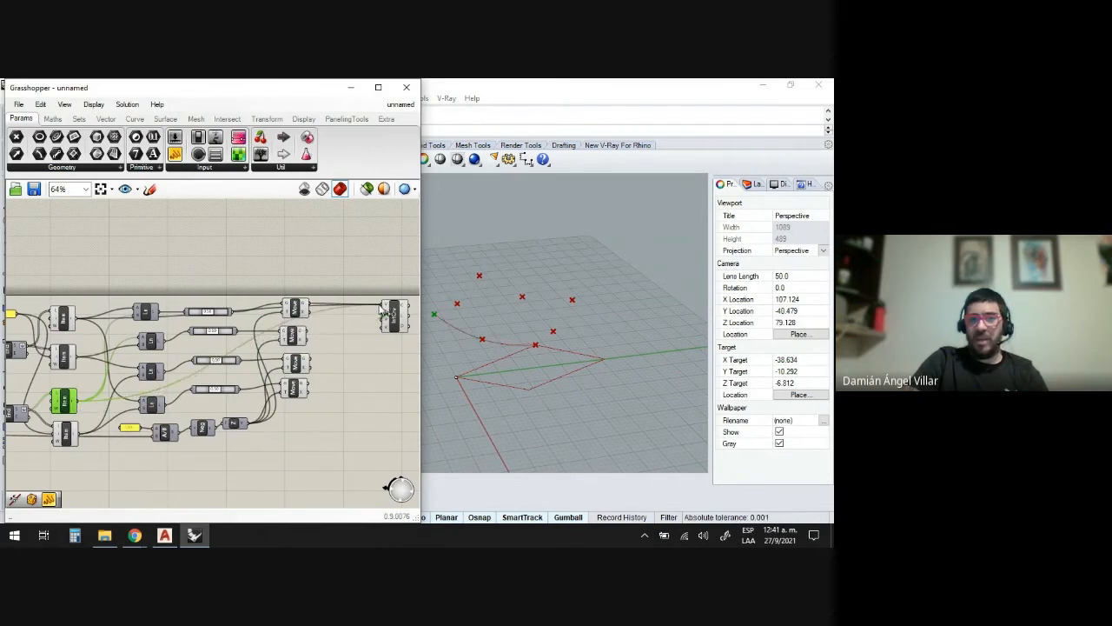
{"action": "scroll", "coordinate": [393, 318], "scroll_direction": "up", "scroll_amount": 5}
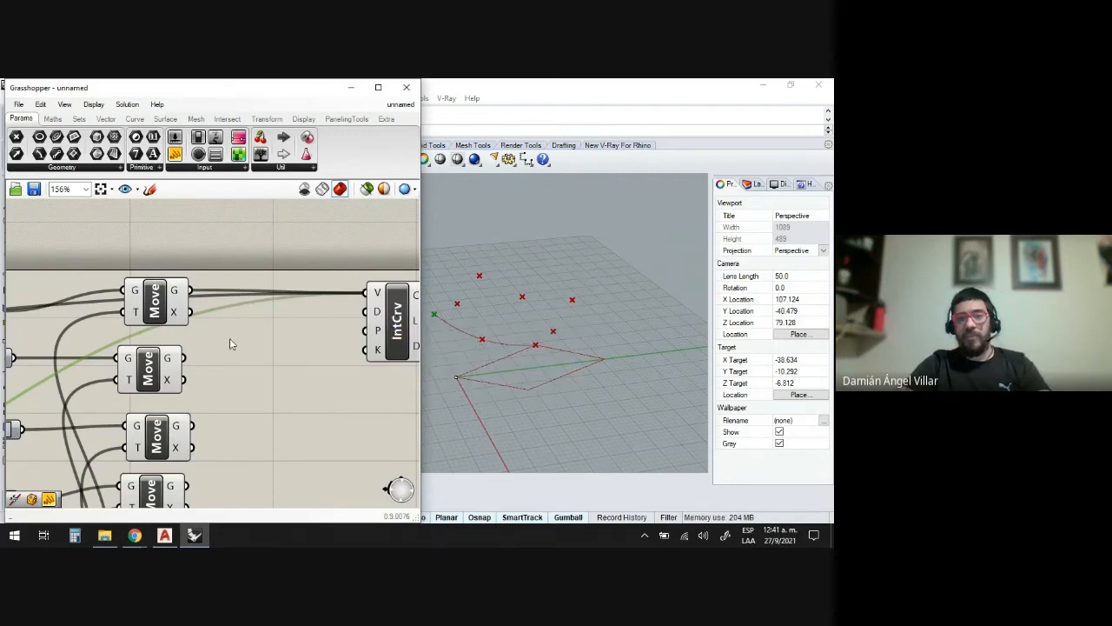
{"action": "scroll", "coordinate": [229, 338], "scroll_direction": "down", "scroll_amount": 4}
{"action": "scroll", "coordinate": [311, 332], "scroll_direction": "up", "scroll_amount": 5}
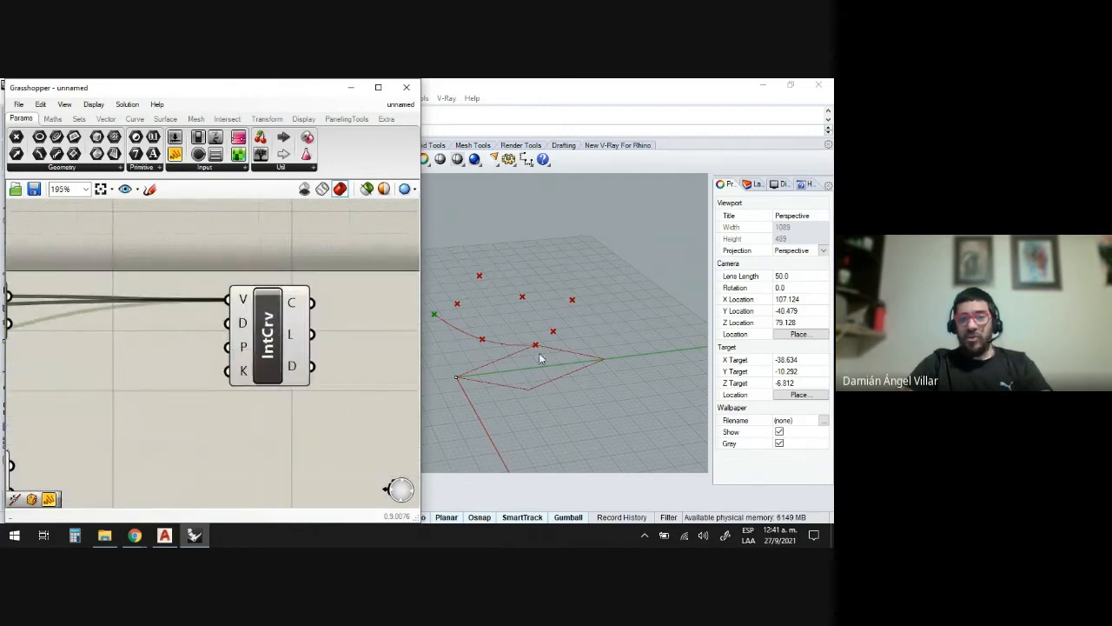
{"action": "scroll", "coordinate": [262, 339], "scroll_direction": "down", "scroll_amount": 3}
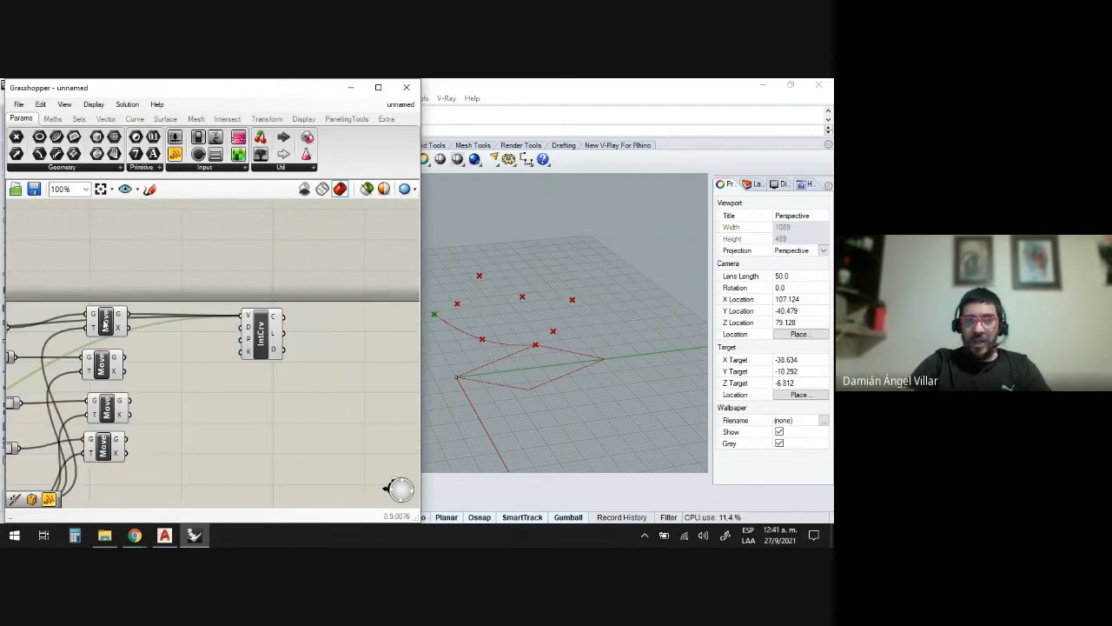
{"action": "scroll", "coordinate": [104, 323], "scroll_direction": "up", "scroll_amount": 3}
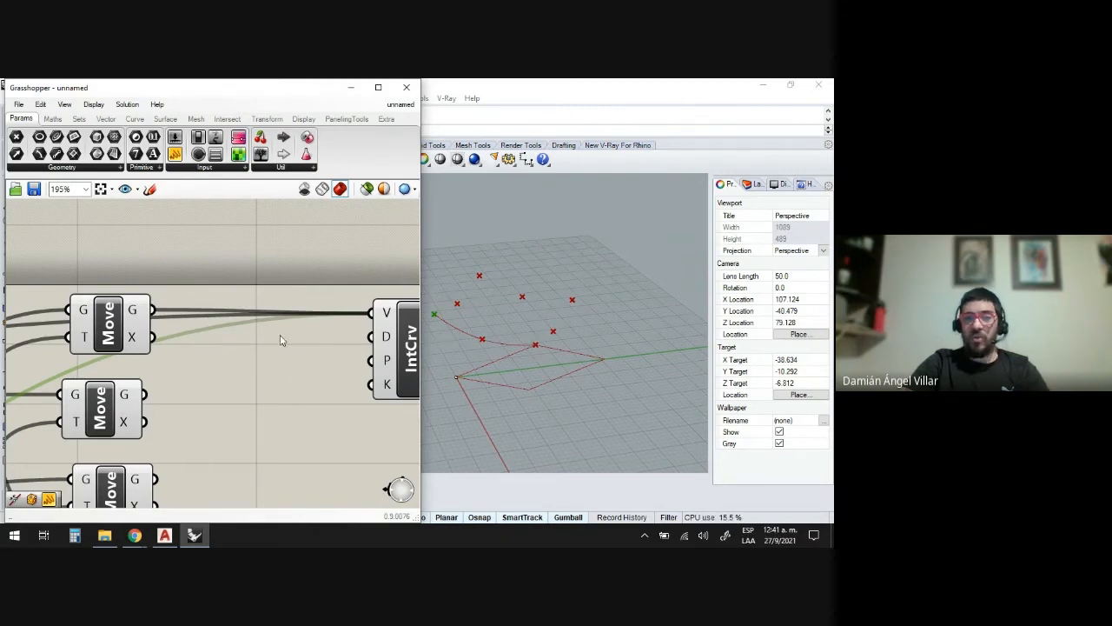
- Duplicate the IntCrv component directly below the original and disconnect all sources from the copy's V input
{"action": "scroll", "coordinate": [280, 340], "scroll_direction": "down", "scroll_amount": 3}
{"action": "left_click", "coordinate": [316, 348]}
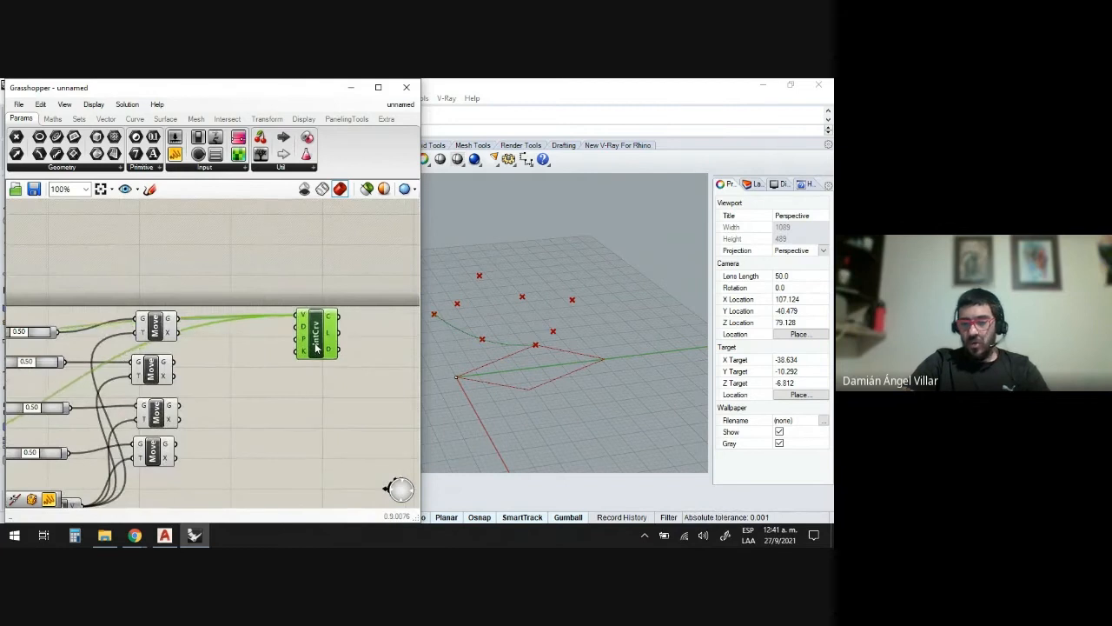
{"action": "left_click_drag", "start_coordinate": [315, 347], "coordinate": [316, 398]}
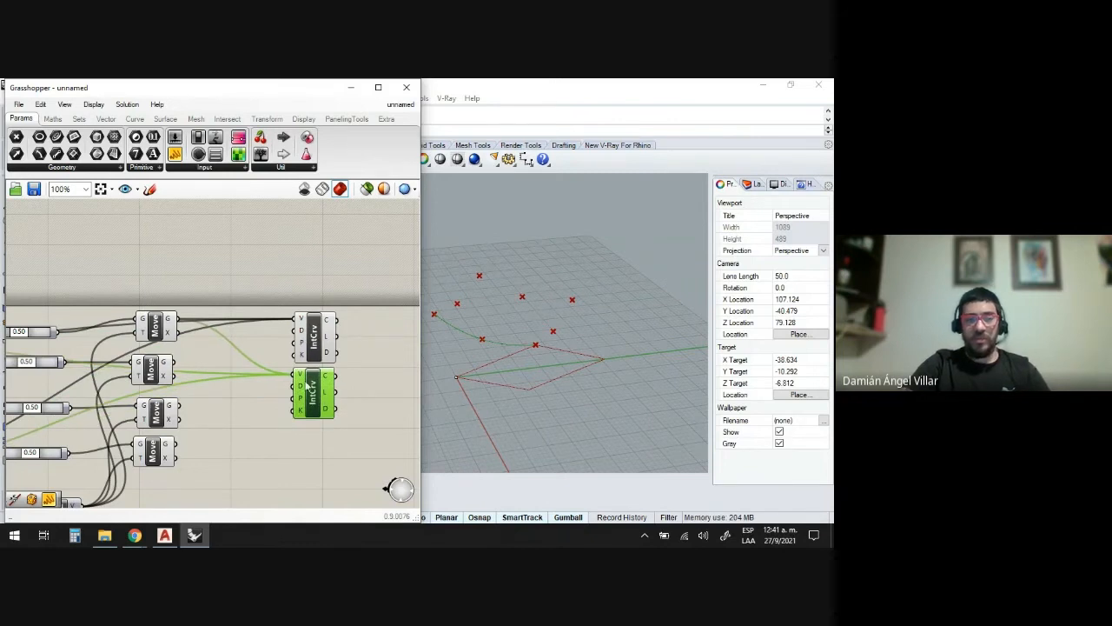
{"action": "right_click", "coordinate": [301, 375]}
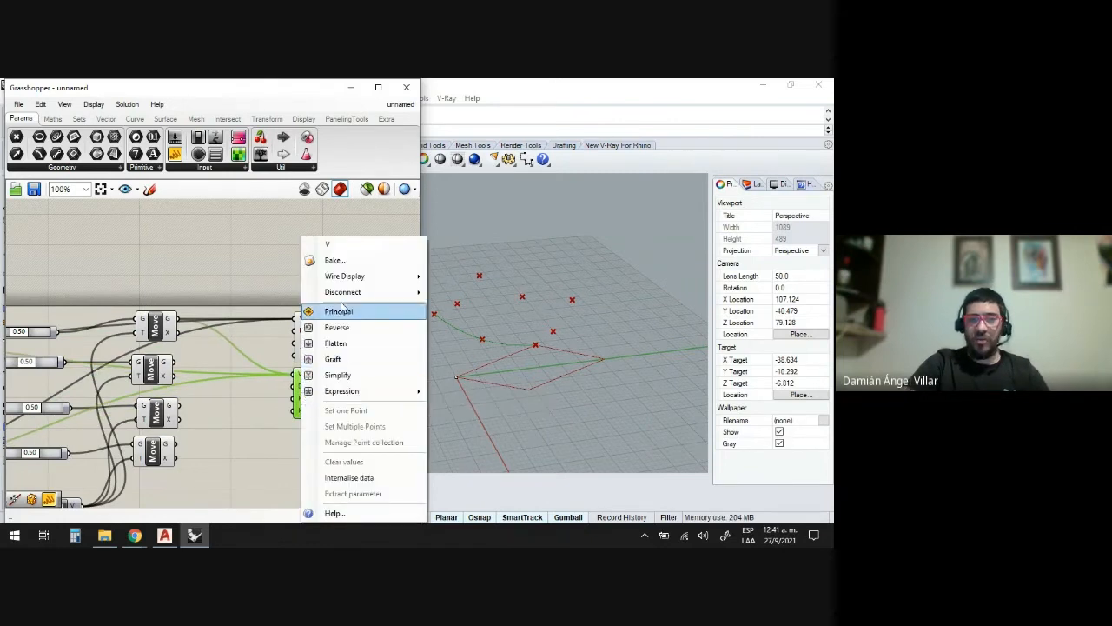
{"action": "mouse_move", "coordinate": [347, 298]}
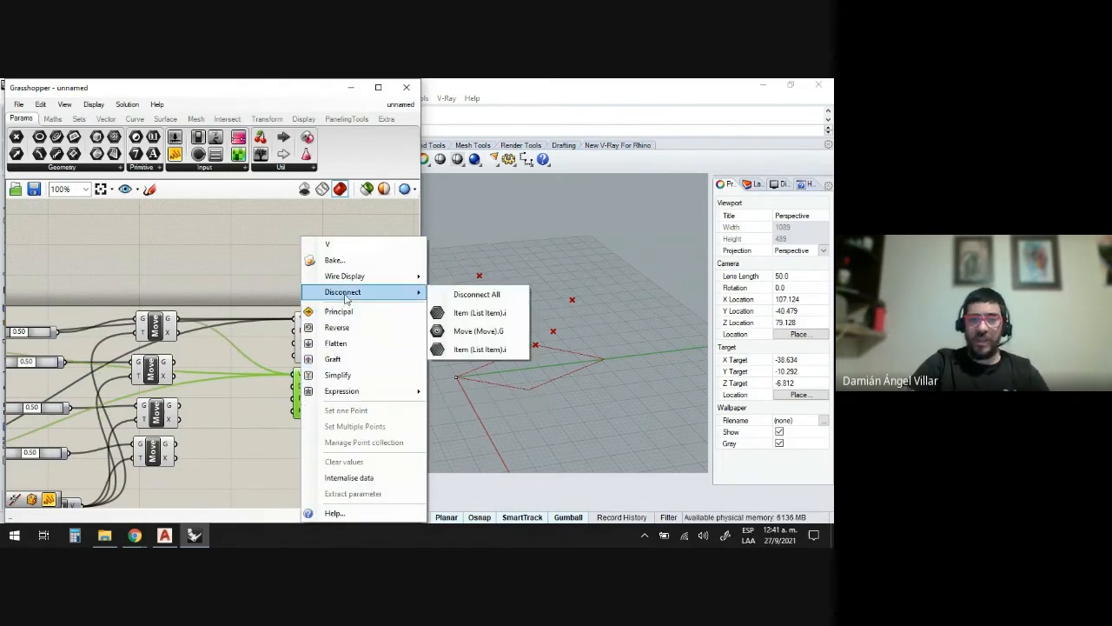
{"action": "left_click", "coordinate": [485, 297]}
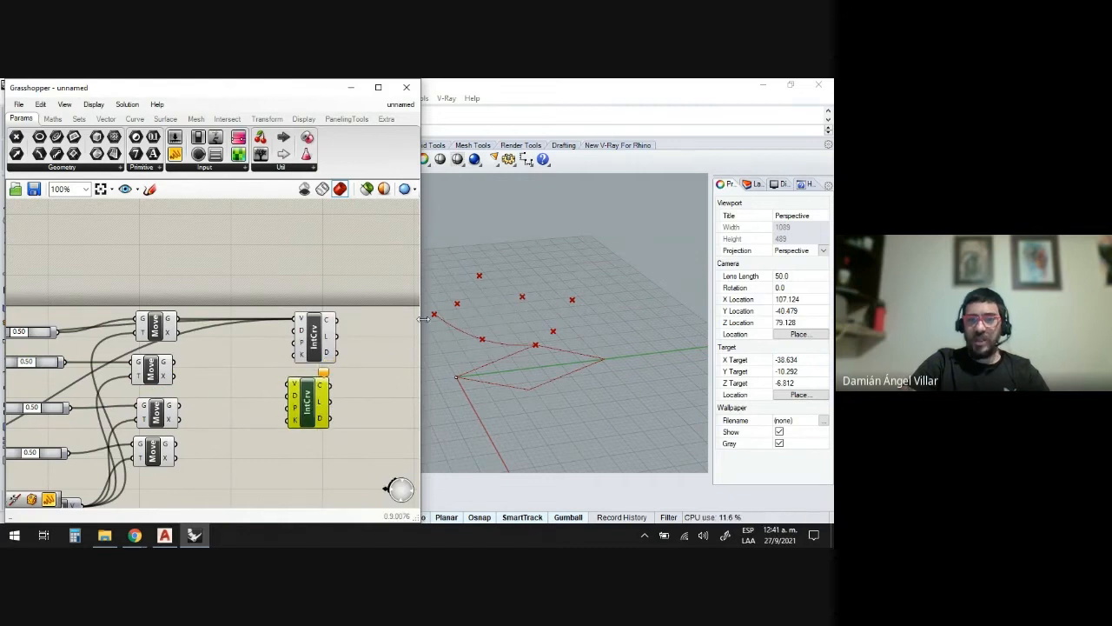
- Connect the third List Item, the second Move's G output and the second List Item, in that order, to the second IntCrv's V input
{"action": "scroll", "coordinate": [304, 361], "scroll_direction": "down", "scroll_amount": 3}
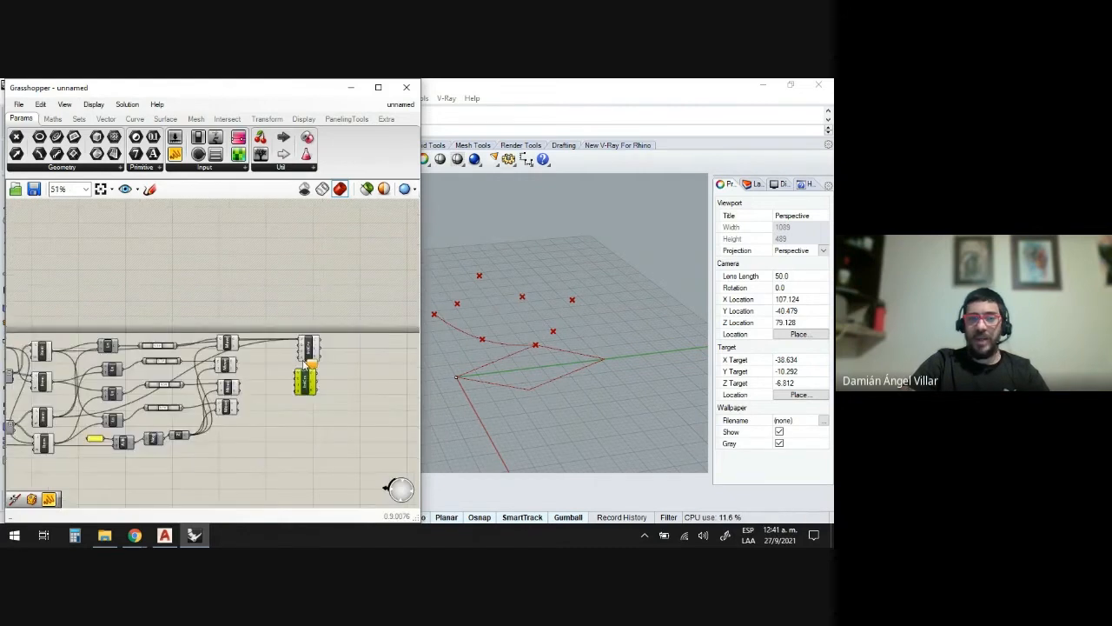
{"action": "left_click", "coordinate": [77, 409]}
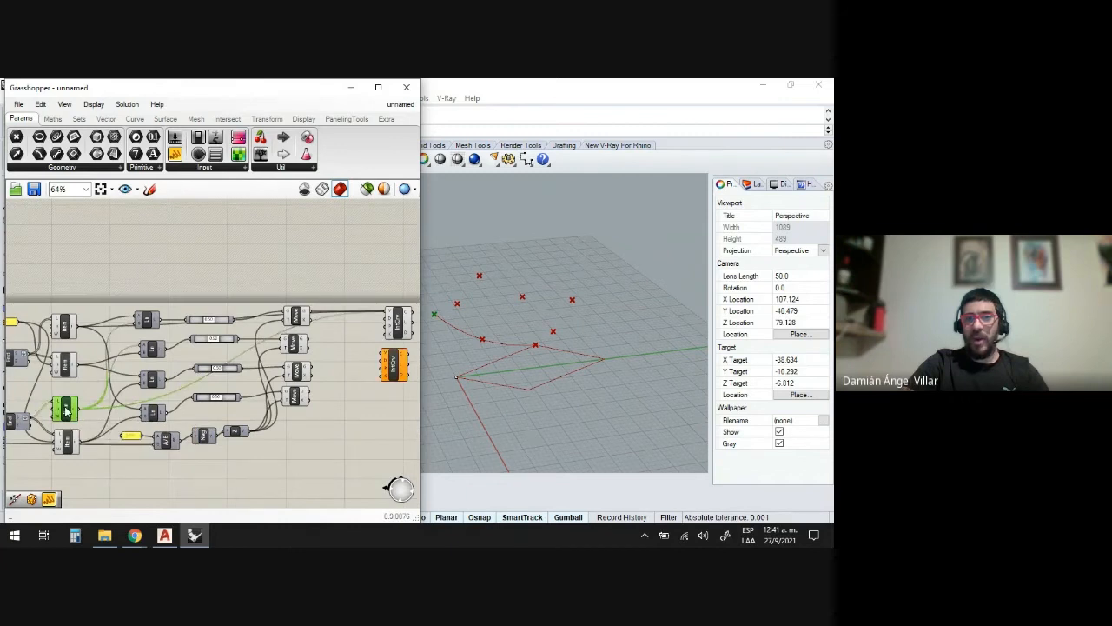
{"action": "left_click_drag", "start_coordinate": [84, 412], "coordinate": [384, 357]}
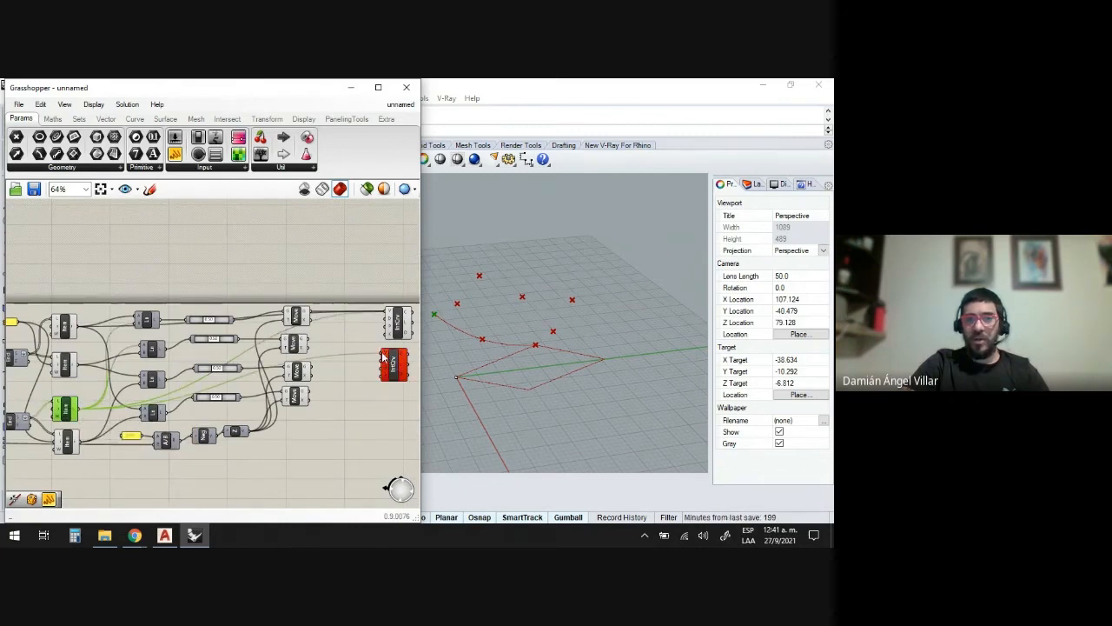
{"action": "left_click", "coordinate": [295, 344]}
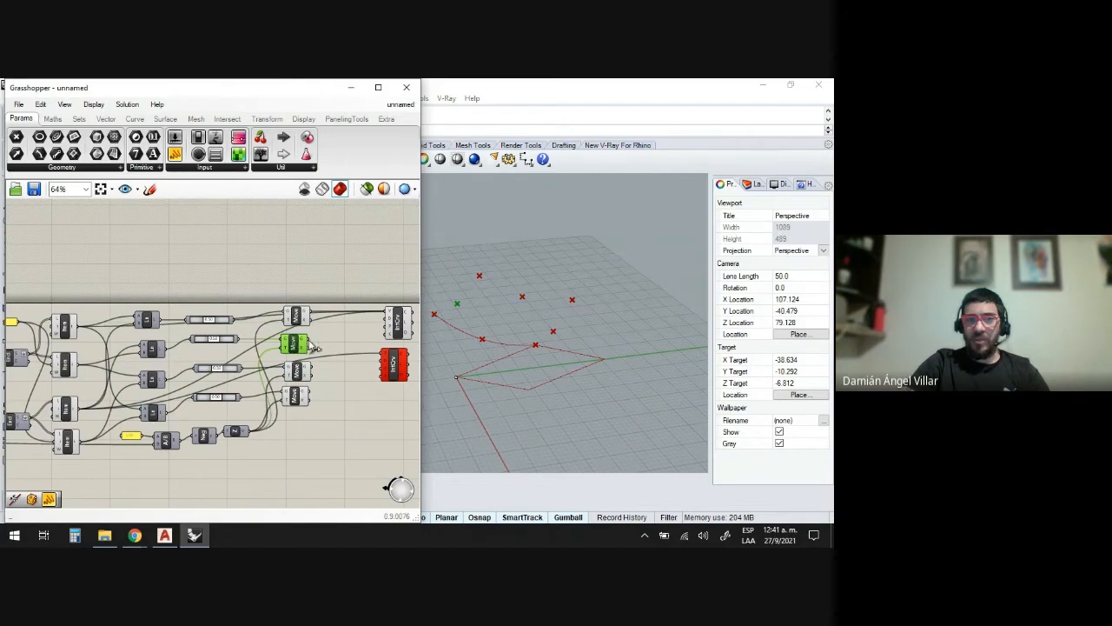
{"action": "left_click_drag", "start_coordinate": [310, 340], "coordinate": [380, 358]}
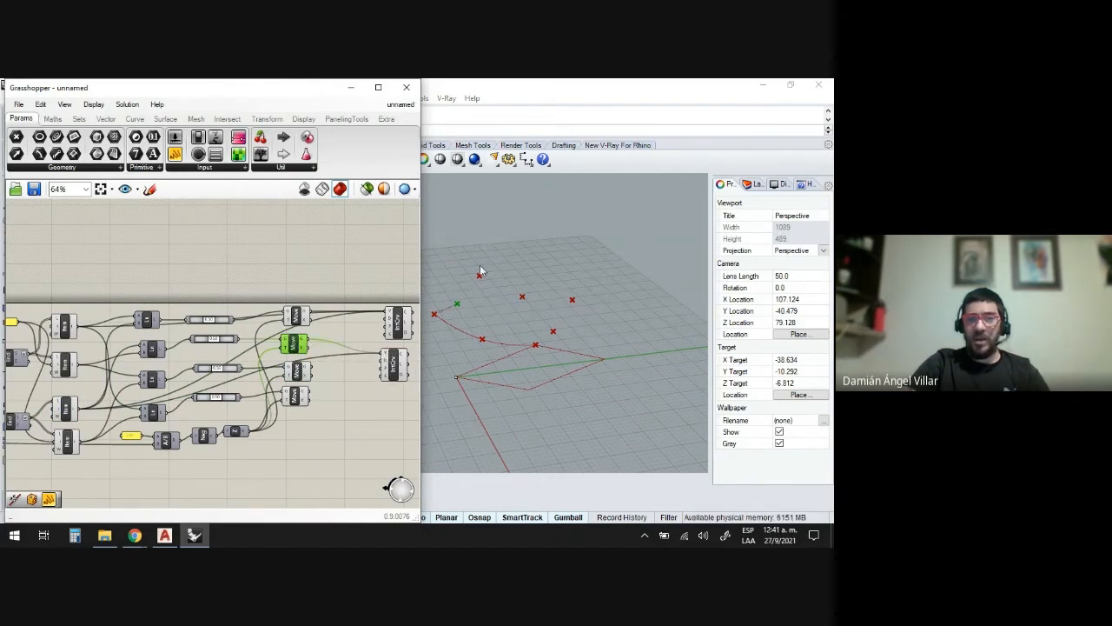
{"action": "left_click", "coordinate": [68, 366]}
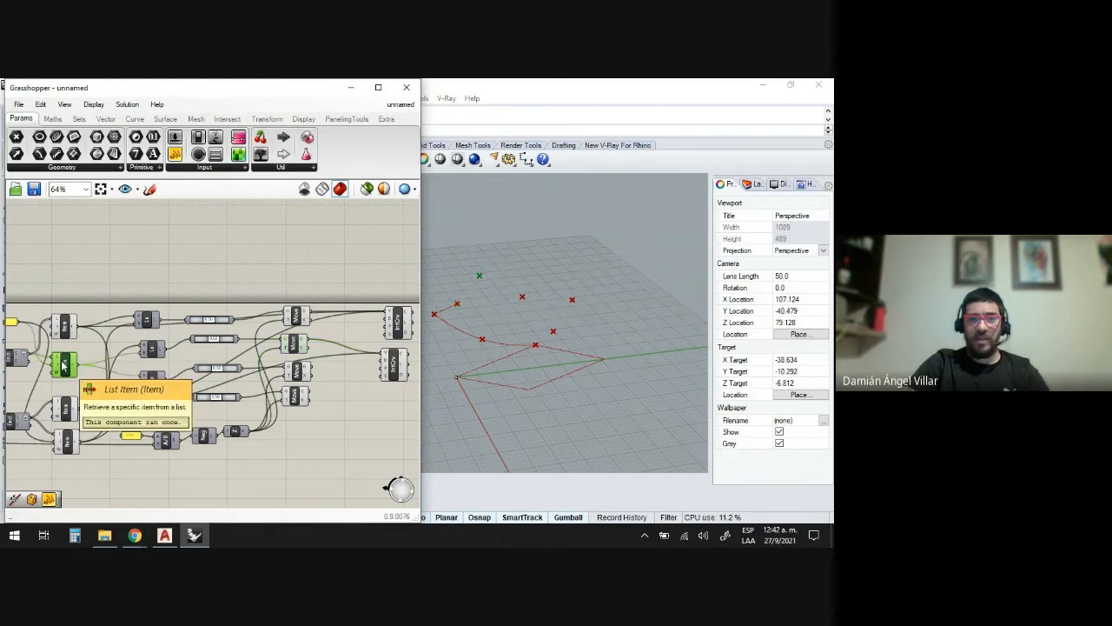
{"action": "left_click_drag", "start_coordinate": [85, 367], "coordinate": [381, 371]}
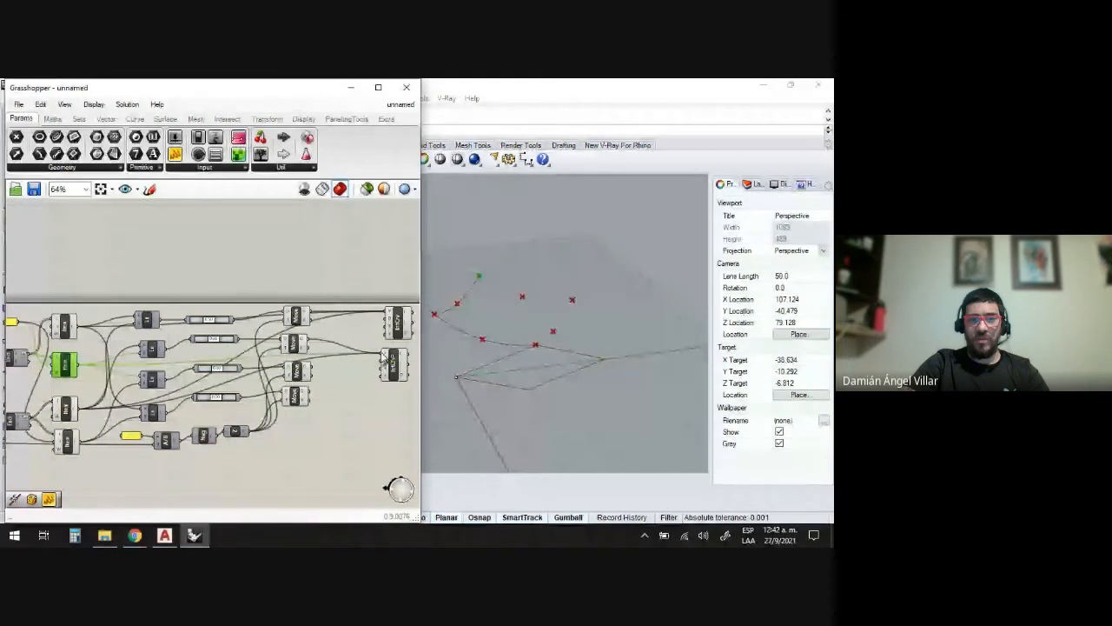
- Align the second IntCrv under the first and add a third Interpolate component directly below it
{"action": "left_click_drag", "start_coordinate": [394, 364], "coordinate": [402, 364]}
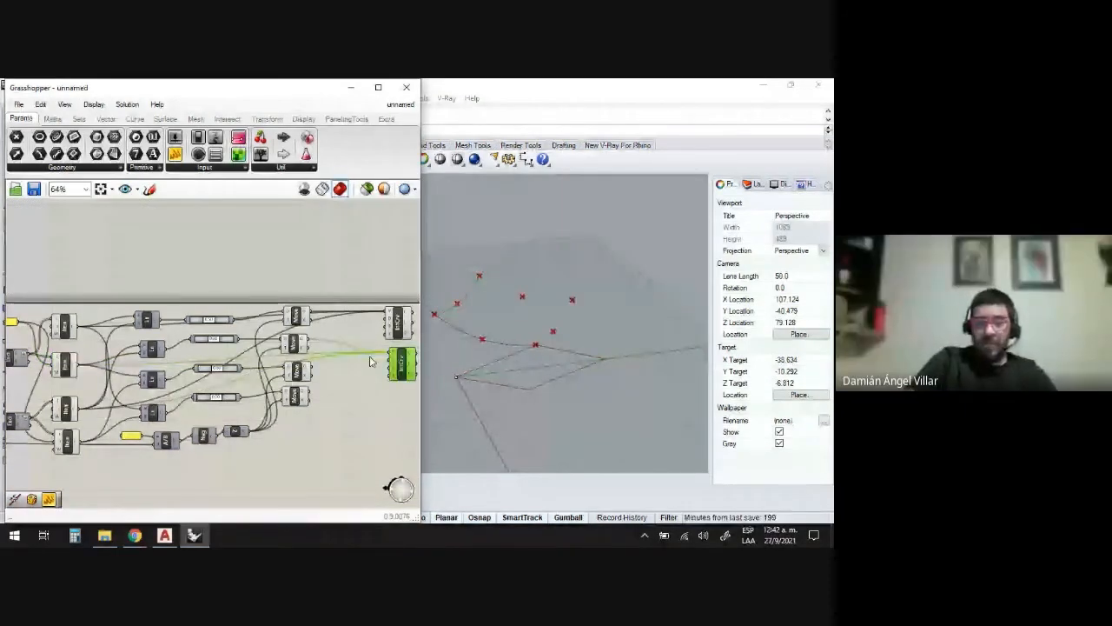
{"action": "scroll", "coordinate": [372, 362], "scroll_direction": "up", "scroll_amount": 2}
{"action": "double_click", "coordinate": [371, 384]}
{"action": "type", "text": "i"}
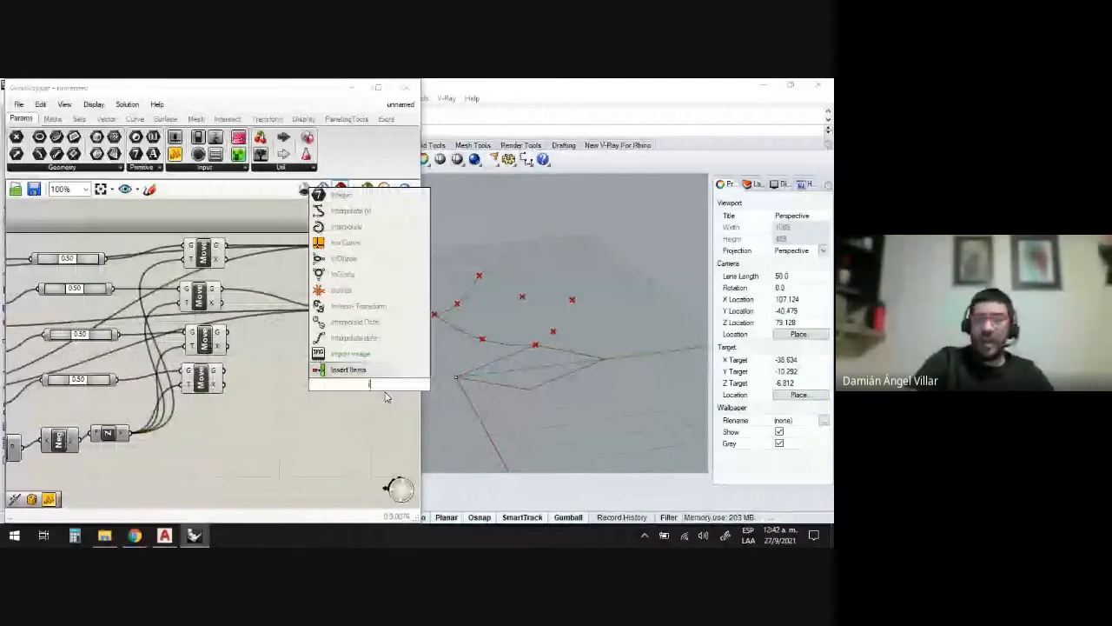
{"action": "type", "text": "n"}
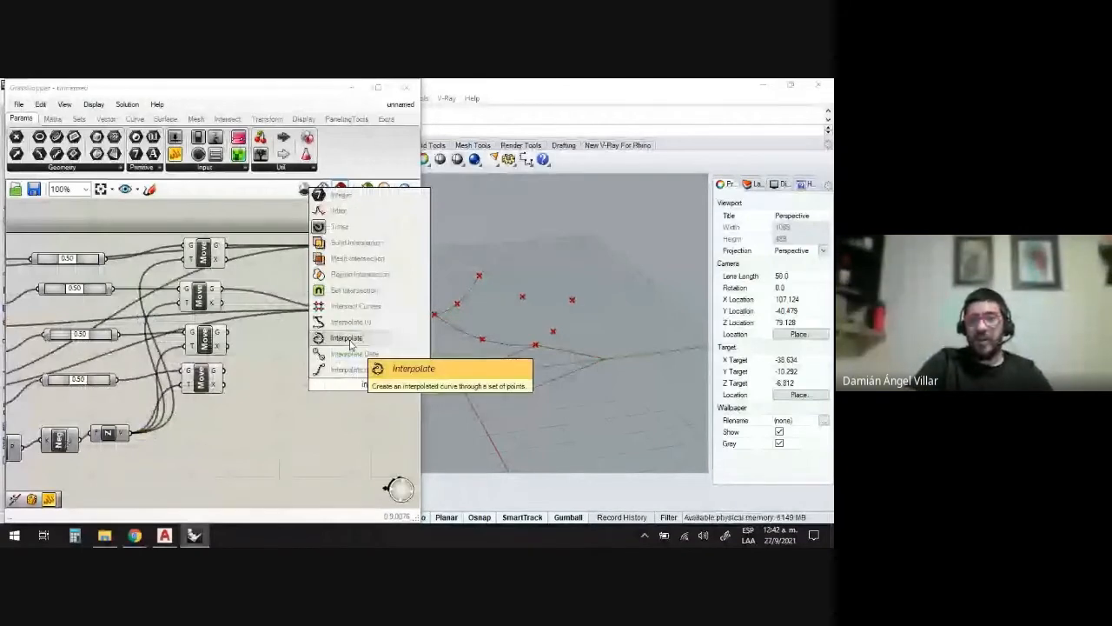
{"action": "left_click", "coordinate": [350, 341]}
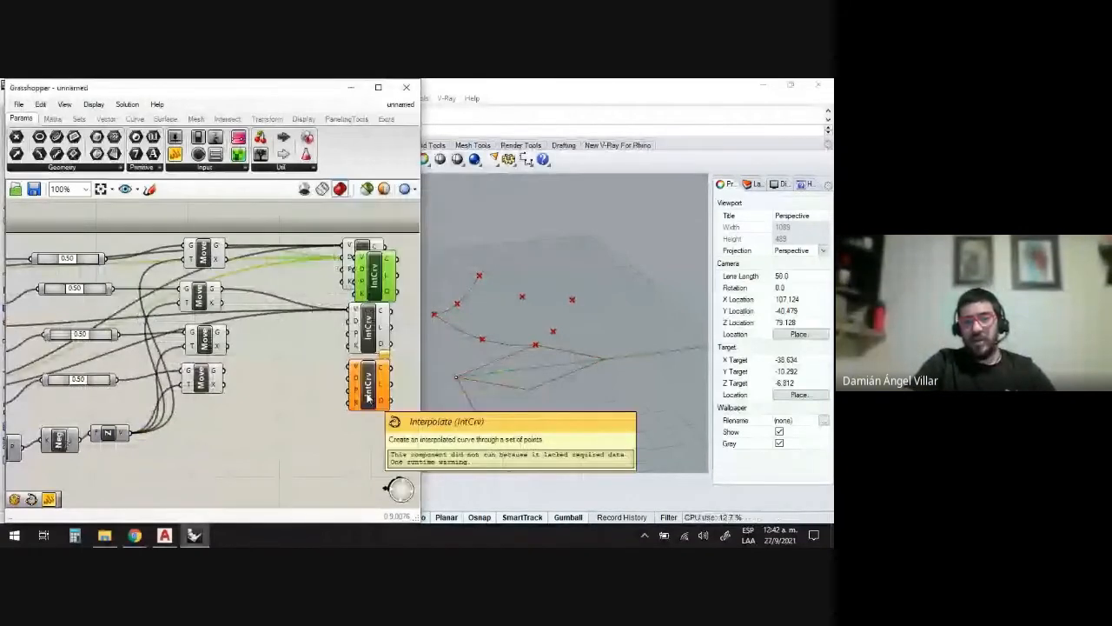
- Place the copied IntCrv below the third one as a fourth component and disconnect all sources from its V input
{"action": "left_click_drag", "start_coordinate": [363, 259], "coordinate": [354, 423]}
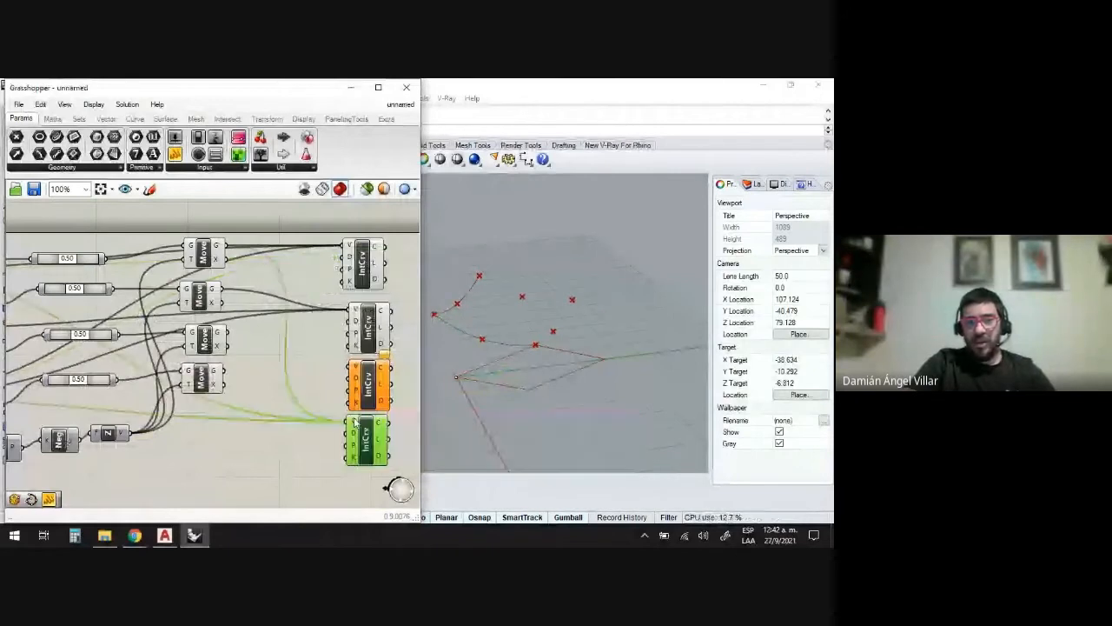
{"action": "right_click", "coordinate": [354, 422]}
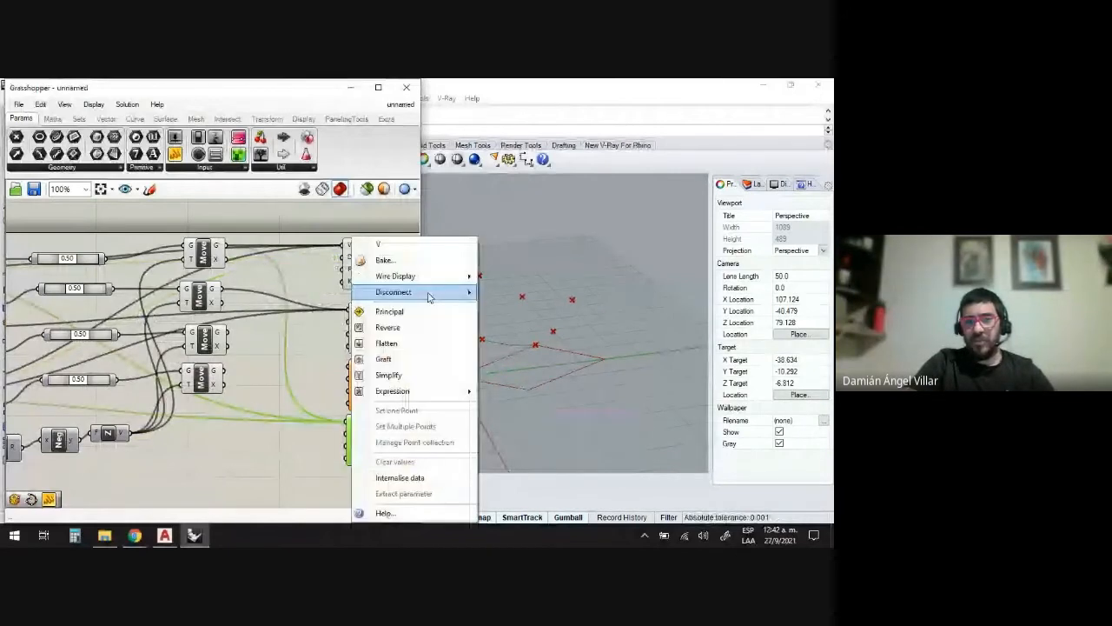
{"action": "left_click", "coordinate": [429, 296]}
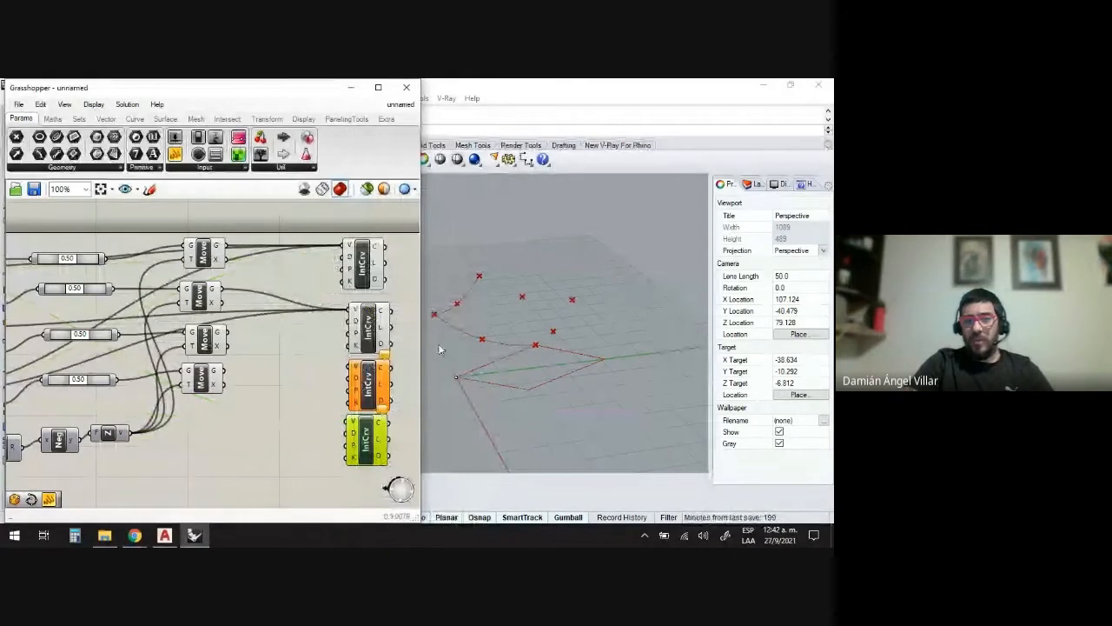
- Connect the second List Item, the third Move's G output and the fourth List Item, in that order, to the third IntCrv's V input
{"action": "scroll", "coordinate": [294, 397], "scroll_direction": "down", "scroll_amount": 1}
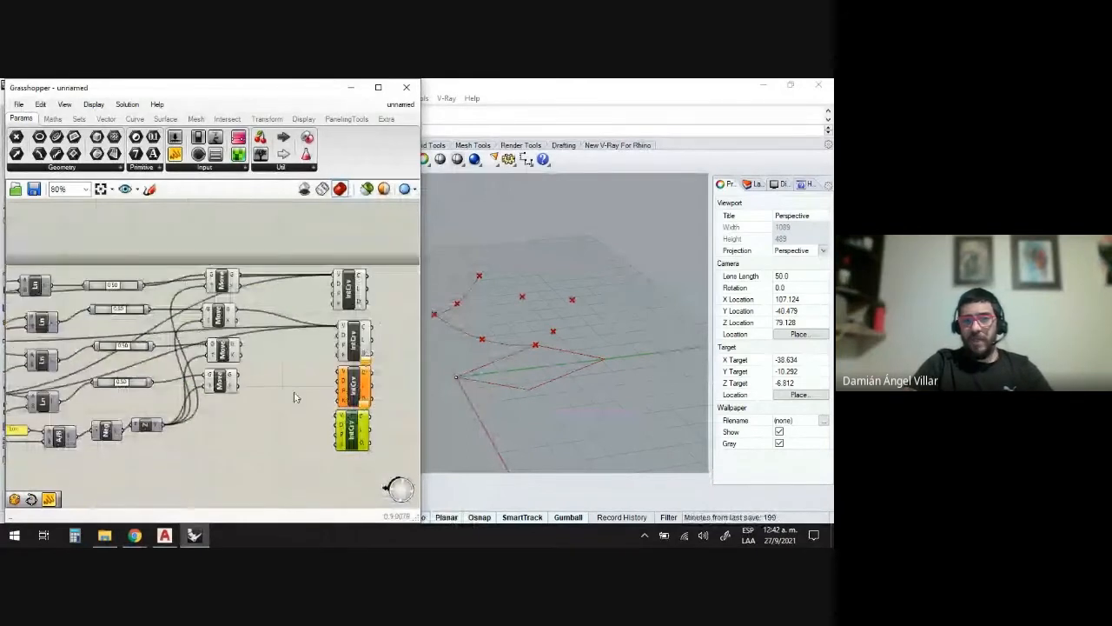
{"action": "scroll", "coordinate": [294, 397], "scroll_direction": "down", "scroll_amount": 1}
{"action": "left_click_drag", "start_coordinate": [42, 347], "coordinate": [353, 416]}
{"action": "left_click", "coordinate": [258, 296]}
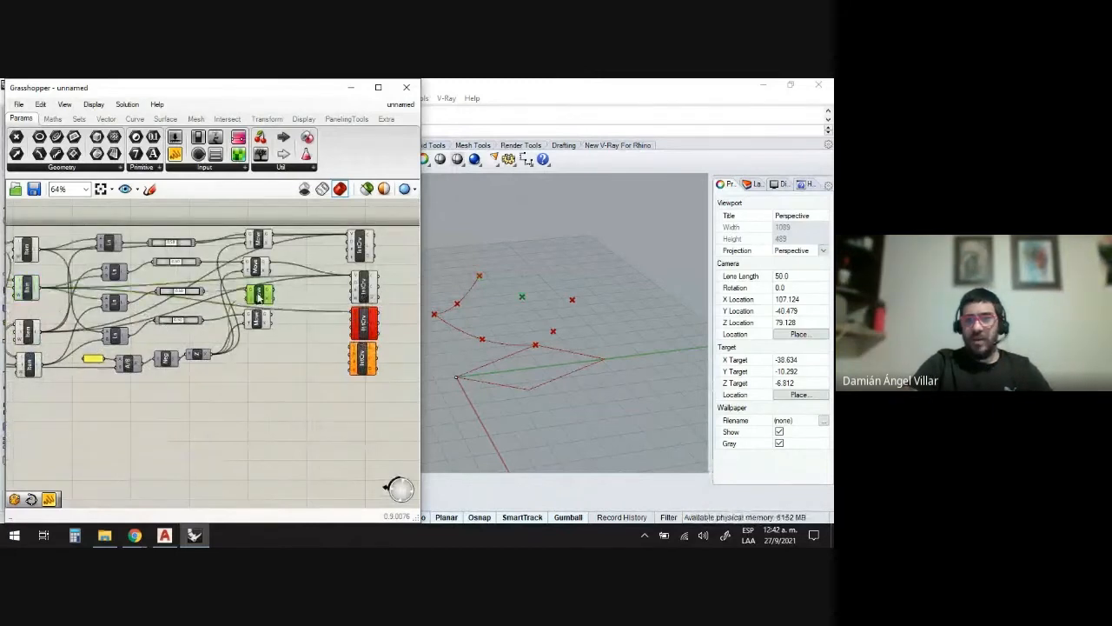
{"action": "left_click_drag", "start_coordinate": [275, 295], "coordinate": [350, 317]}
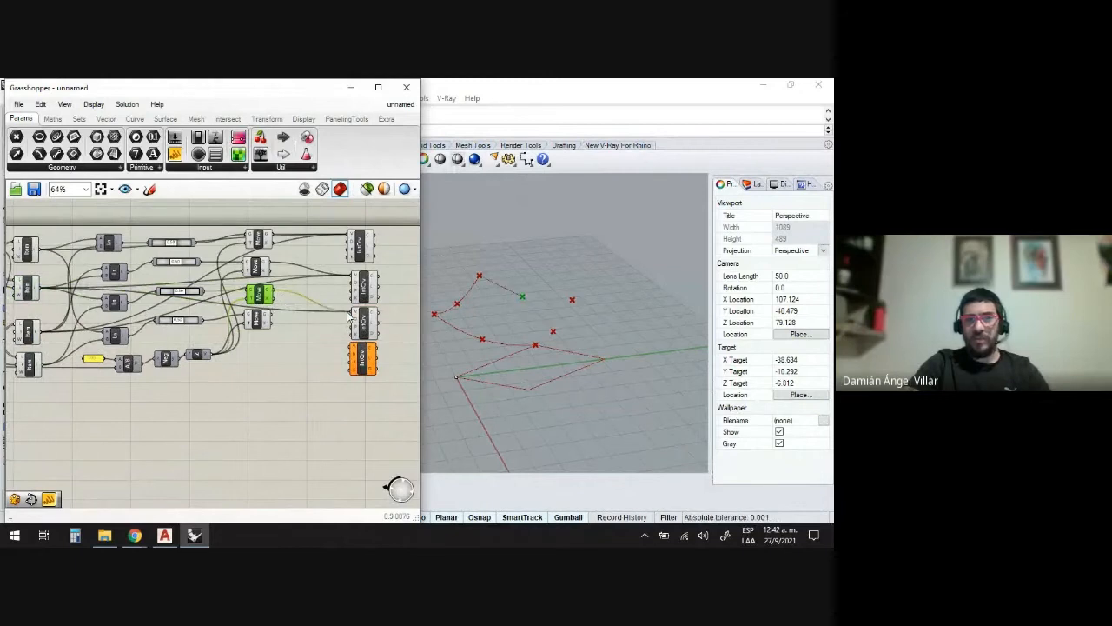
{"action": "left_click", "coordinate": [31, 366]}
{"action": "left_click_drag", "start_coordinate": [42, 365], "coordinate": [352, 320]}
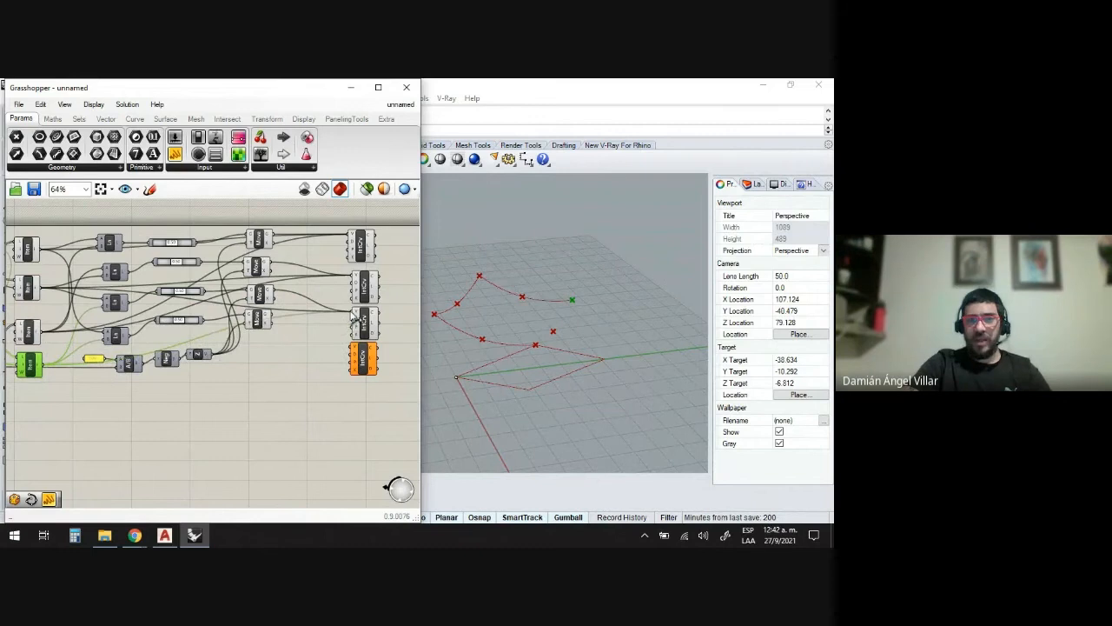
- Connect the fourth List Item, the fourth Move's G output and the first List Item to the fourth IntCrv's V input, and check each curve
{"action": "left_click_drag", "start_coordinate": [356, 358], "coordinate": [364, 358]}
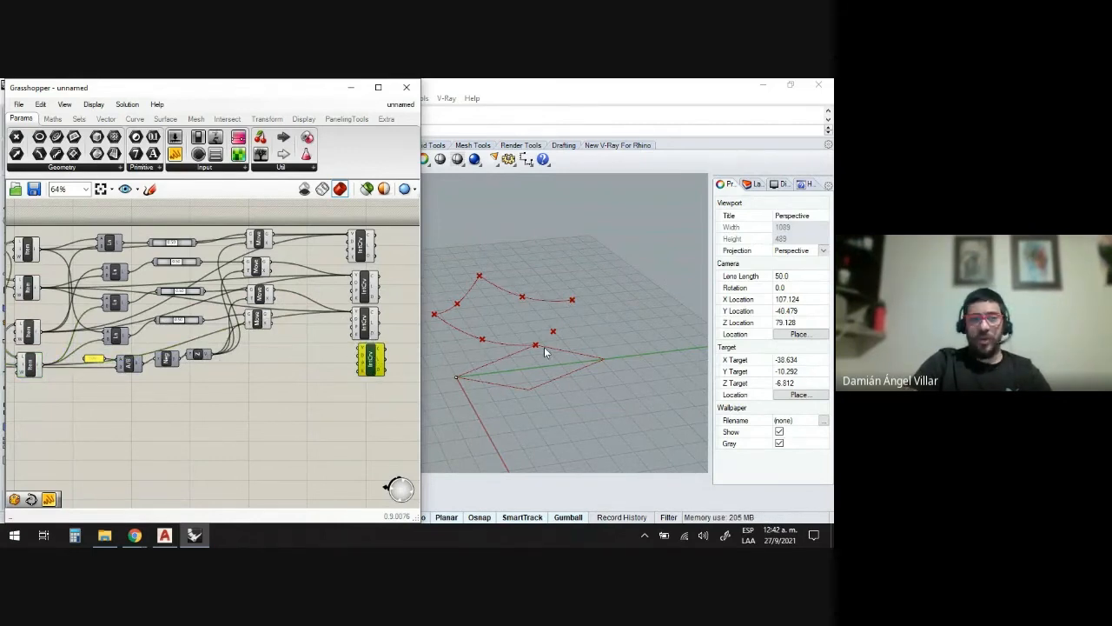
{"action": "left_click", "coordinate": [31, 365]}
{"action": "left_click_drag", "start_coordinate": [42, 367], "coordinate": [362, 347]}
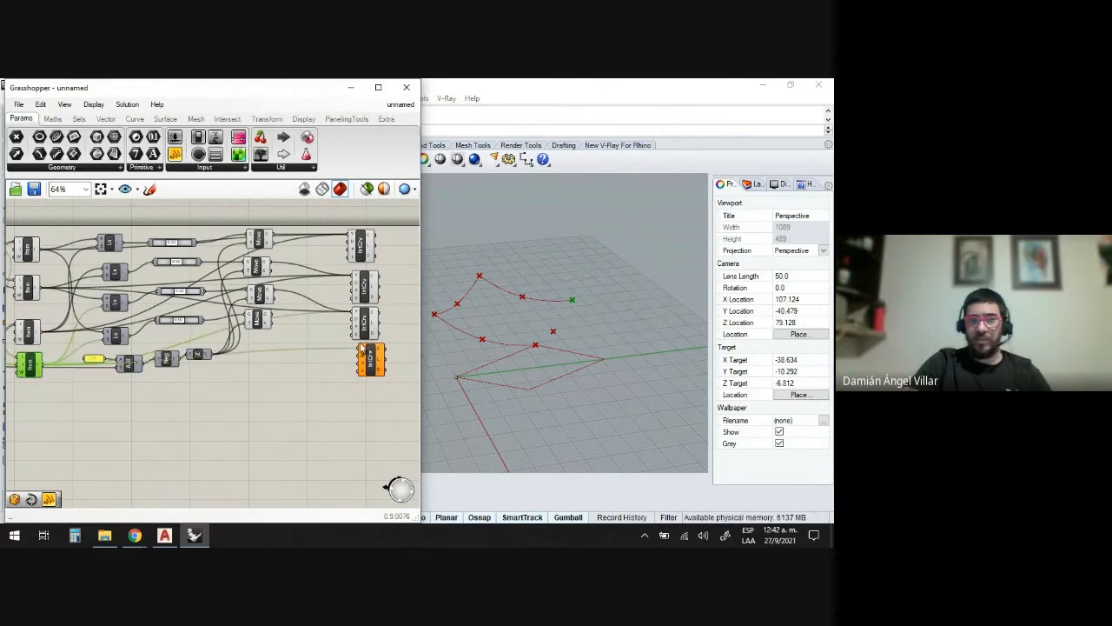
{"action": "left_click", "coordinate": [261, 320]}
{"action": "left_click_drag", "start_coordinate": [278, 322], "coordinate": [366, 356]}
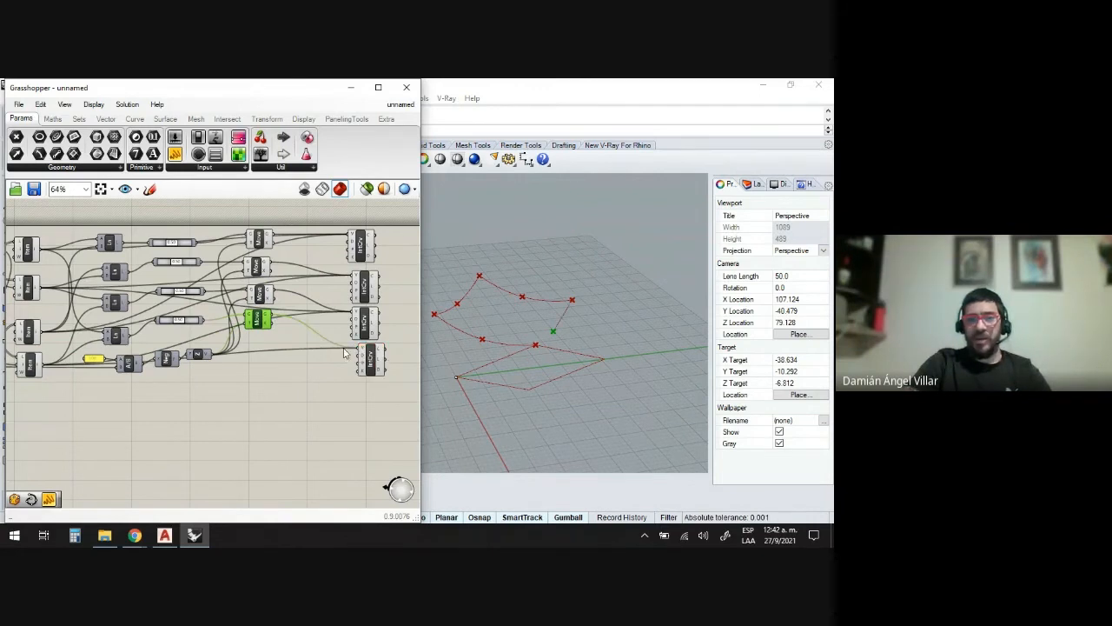
{"action": "left_click", "coordinate": [29, 252]}
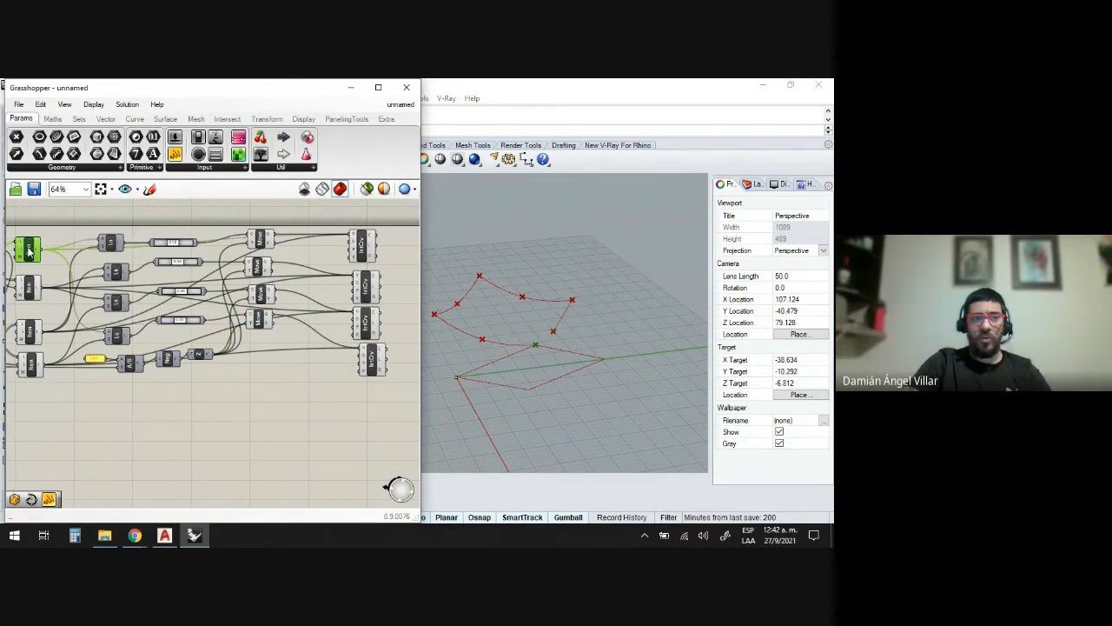
{"action": "left_click_drag", "start_coordinate": [39, 252], "coordinate": [367, 359]}
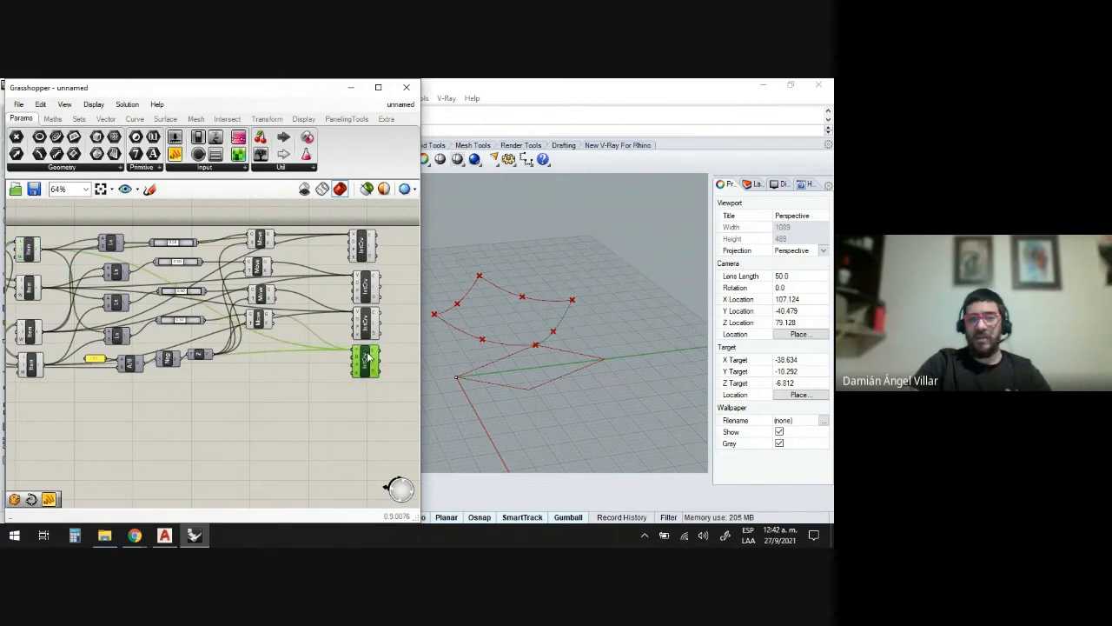
{"action": "left_click", "coordinate": [366, 332]}
{"action": "left_click", "coordinate": [365, 287]}
{"action": "left_click", "coordinate": [362, 246]}
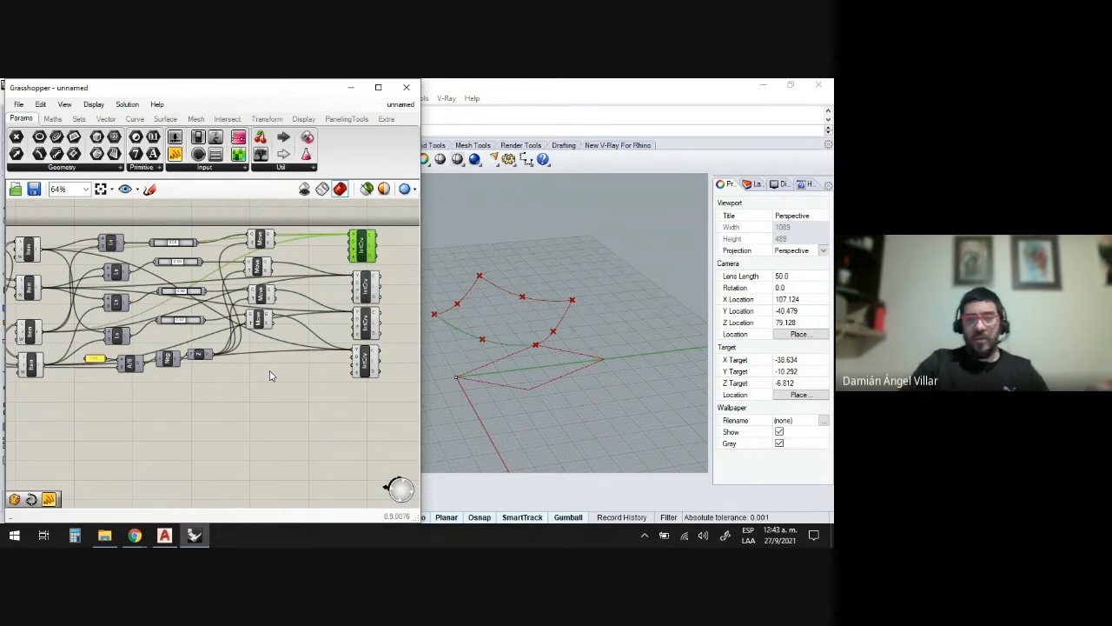
- Add an Edge Surface component (EdgeSrf) to the canvas beside the four IntCrv components
{"action": "scroll", "coordinate": [282, 325], "scroll_direction": "down", "scroll_amount": 2}
{"action": "scroll", "coordinate": [365, 315], "scroll_direction": "up", "scroll_amount": 3}
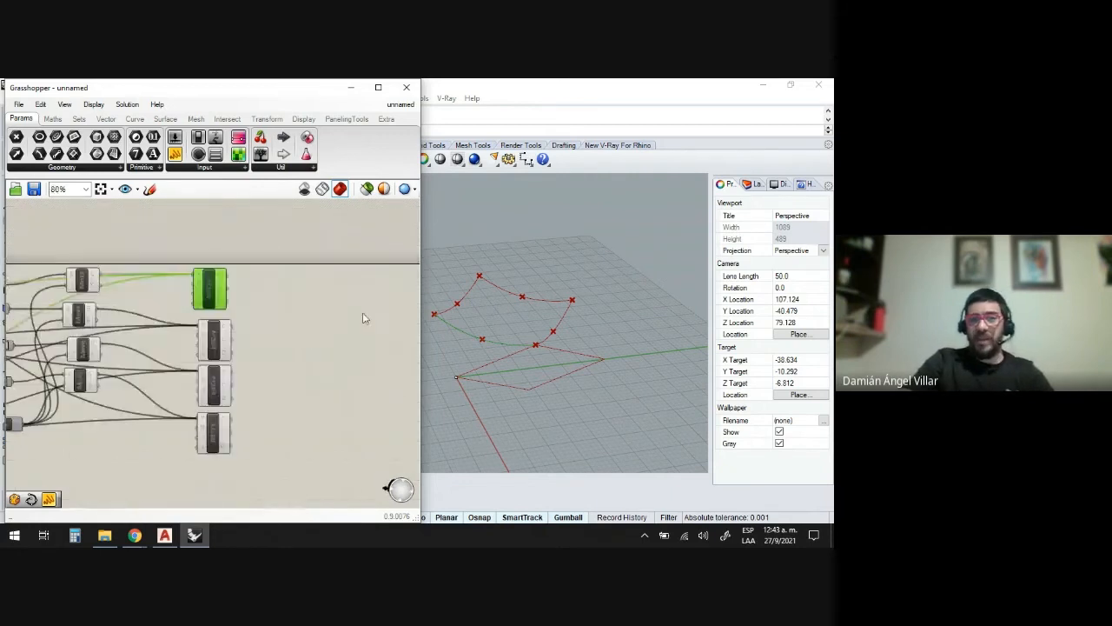
{"action": "double_click", "coordinate": [324, 365]}
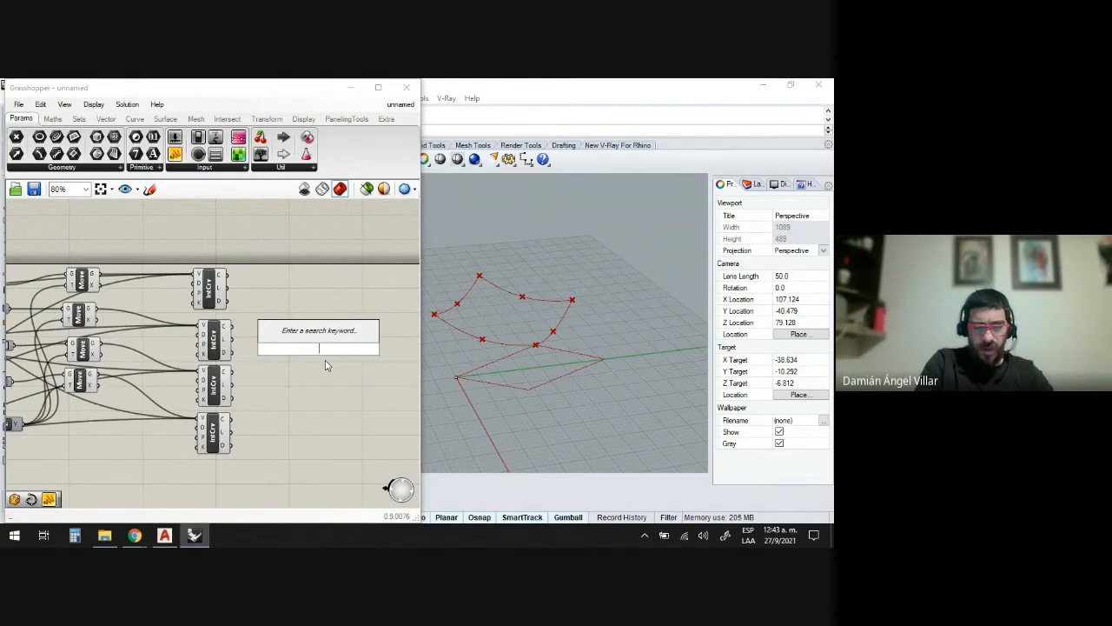
{"action": "type", "text": "edge"}
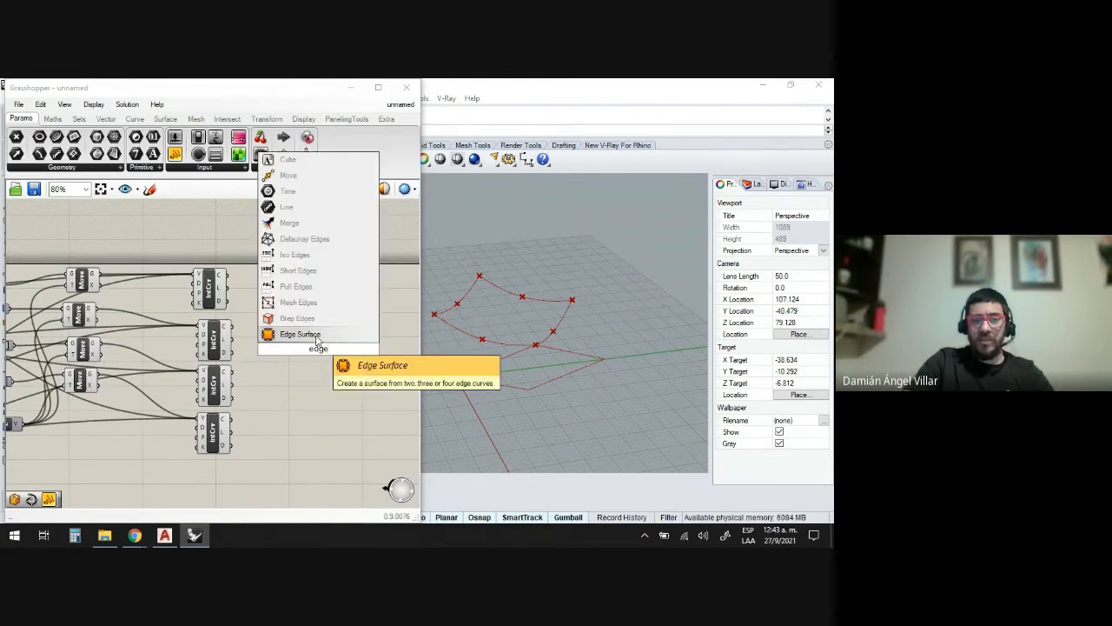
{"action": "left_click", "coordinate": [316, 335]}
{"action": "scroll", "coordinate": [242, 292], "scroll_direction": "up", "scroll_amount": 1}
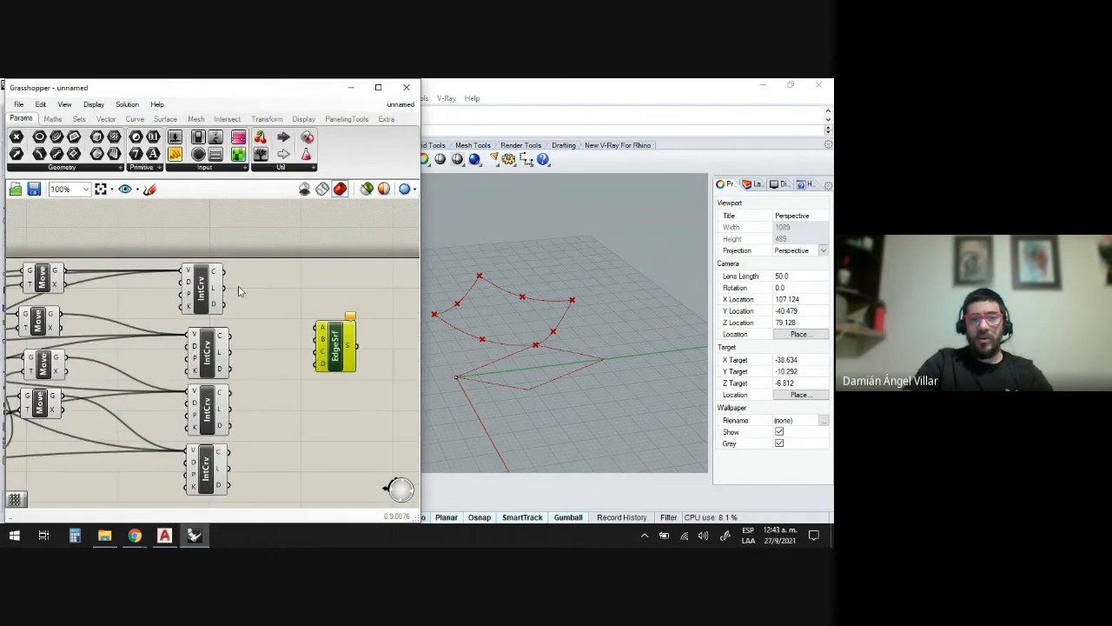
- Connect the C outputs of the four IntCrv components, from first to fourth, to EdgeSrf's A, B, C and D inputs
{"action": "left_click_drag", "start_coordinate": [224, 271], "coordinate": [318, 328]}
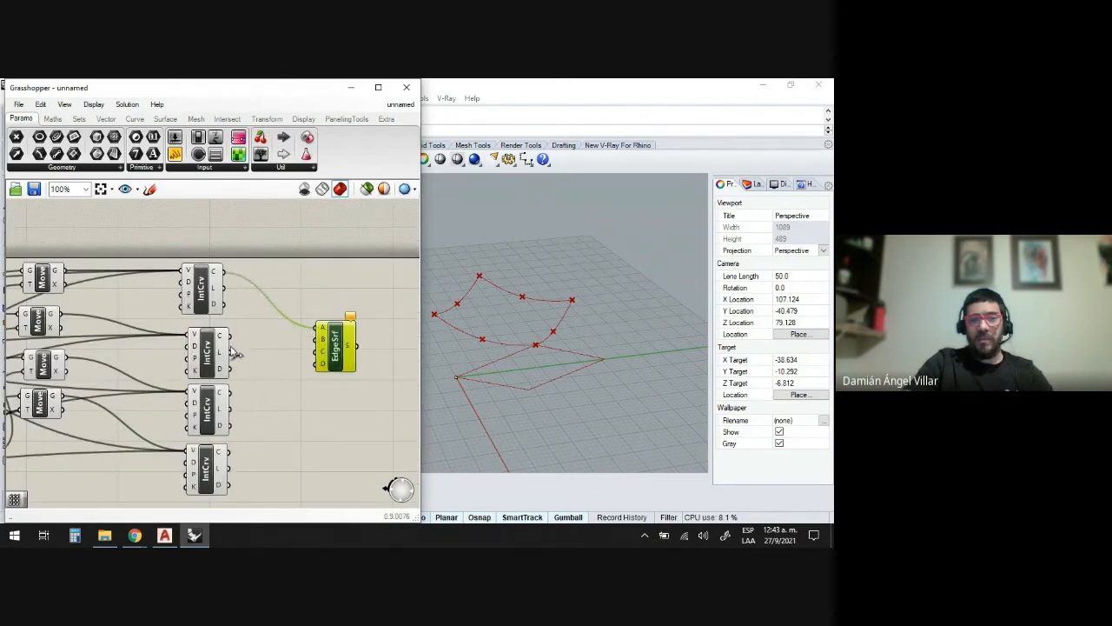
{"action": "left_click_drag", "start_coordinate": [231, 339], "coordinate": [322, 337]}
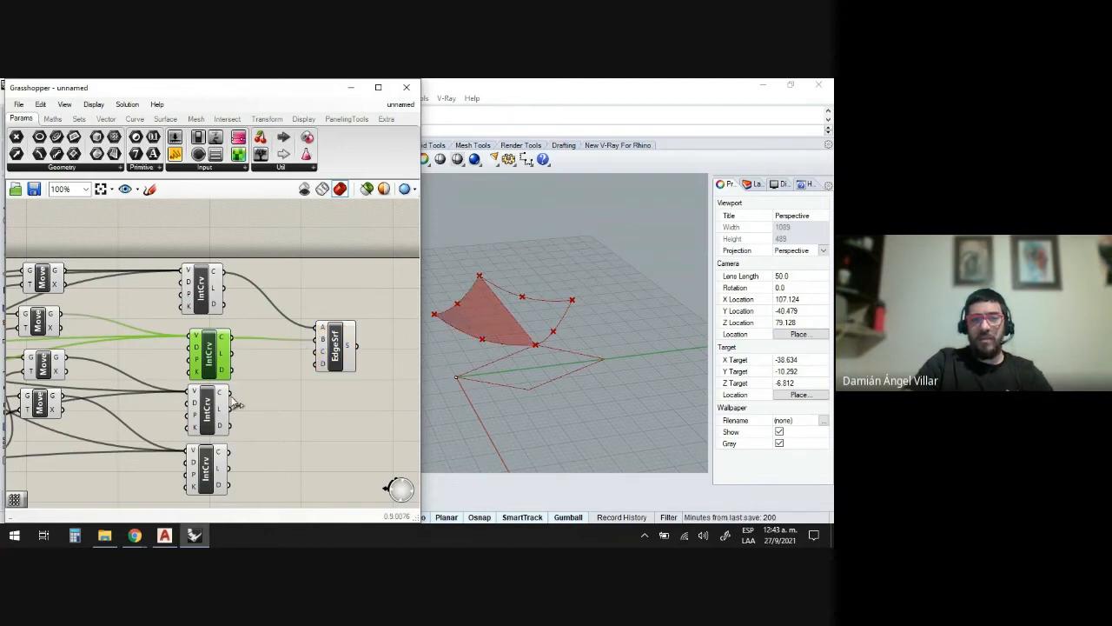
{"action": "left_click_drag", "start_coordinate": [230, 392], "coordinate": [315, 361]}
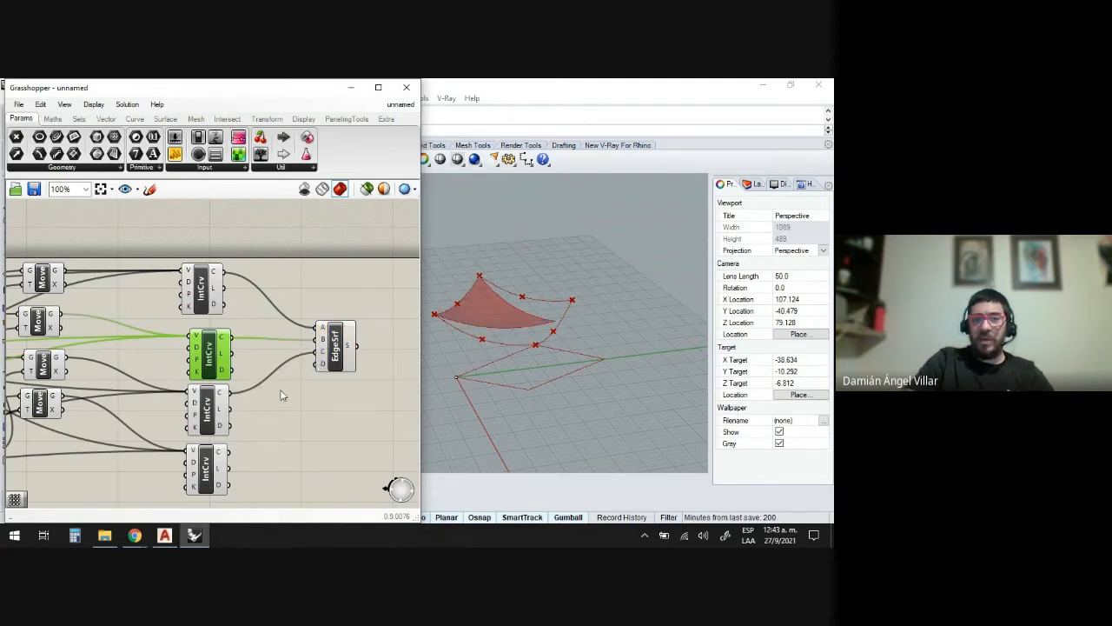
{"action": "left_click_drag", "start_coordinate": [232, 452], "coordinate": [318, 364]}
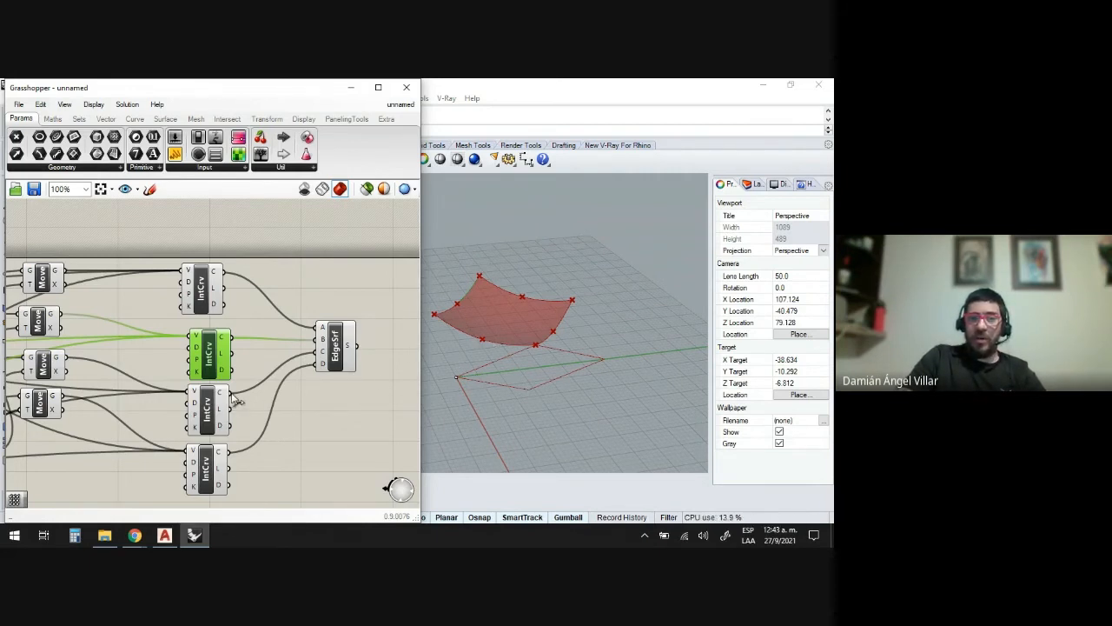
- Try swapping the third and fourth IntCrv curves between EdgeSrf's C and D inputs, and restore the original order
{"action": "left_click_drag", "start_coordinate": [228, 452], "coordinate": [326, 330]}
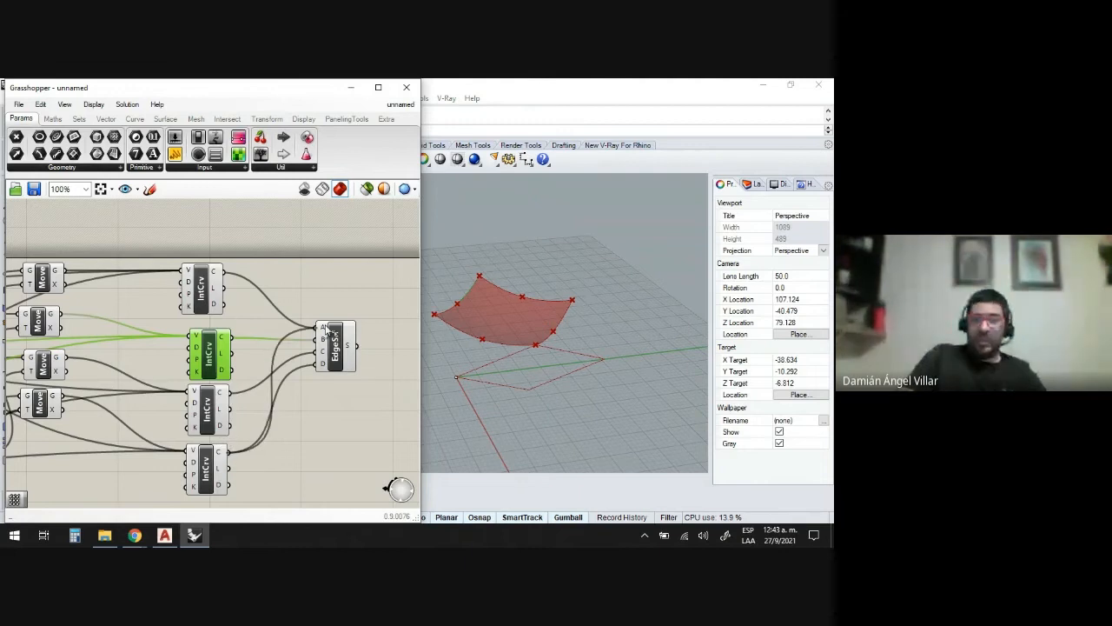
{"action": "left_click_drag", "start_coordinate": [230, 405], "coordinate": [310, 374]}
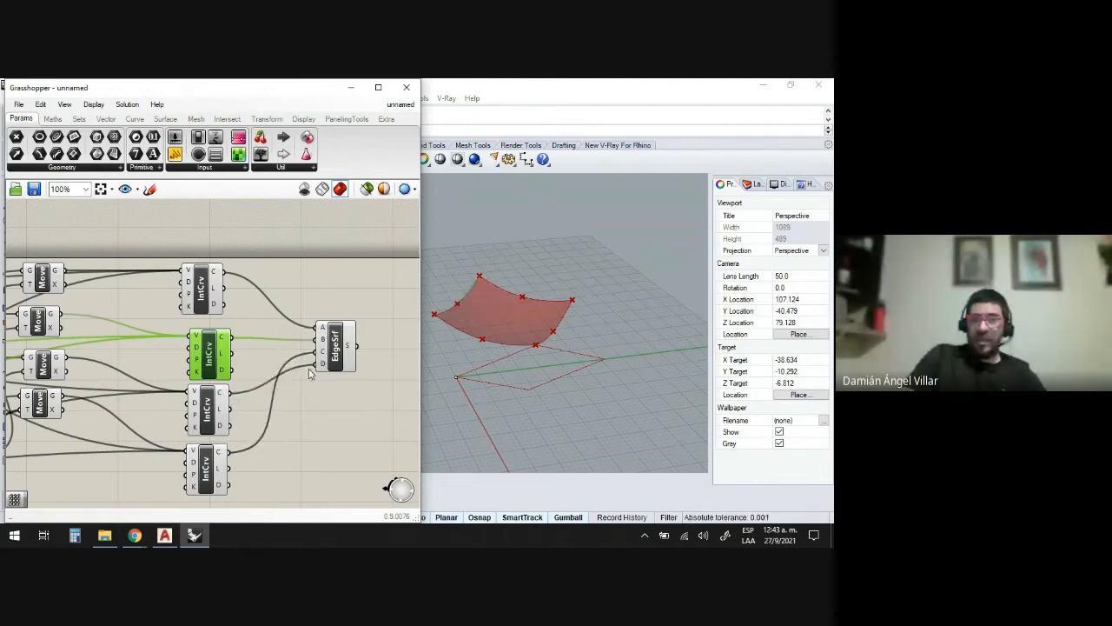
{"action": "left_click", "coordinate": [250, 395]}
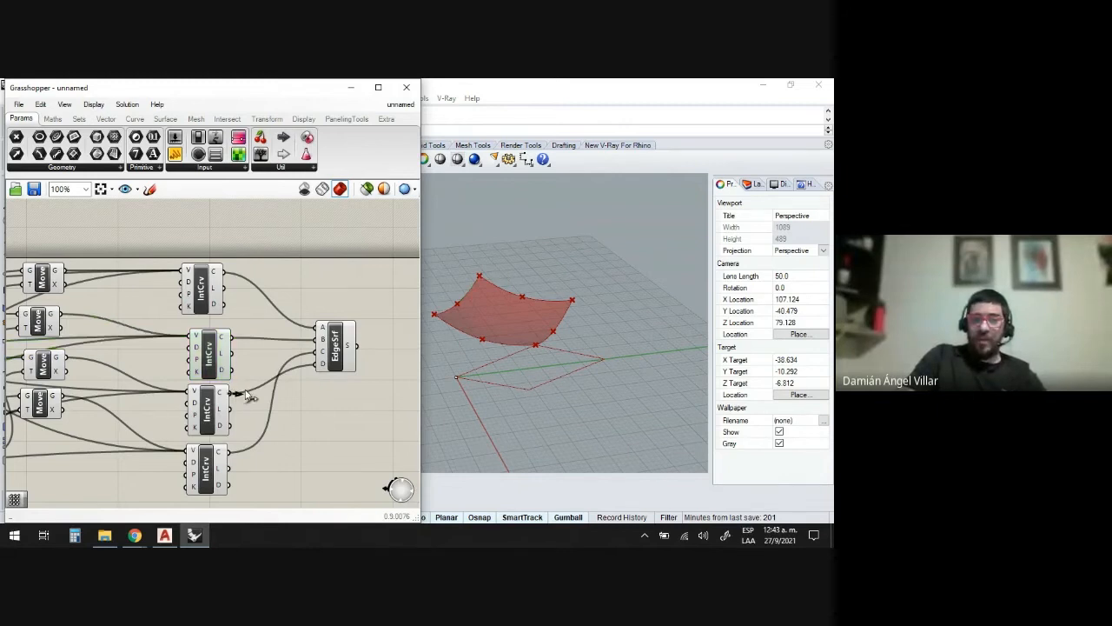
{"action": "left_click_drag", "start_coordinate": [250, 395], "coordinate": [317, 357]}
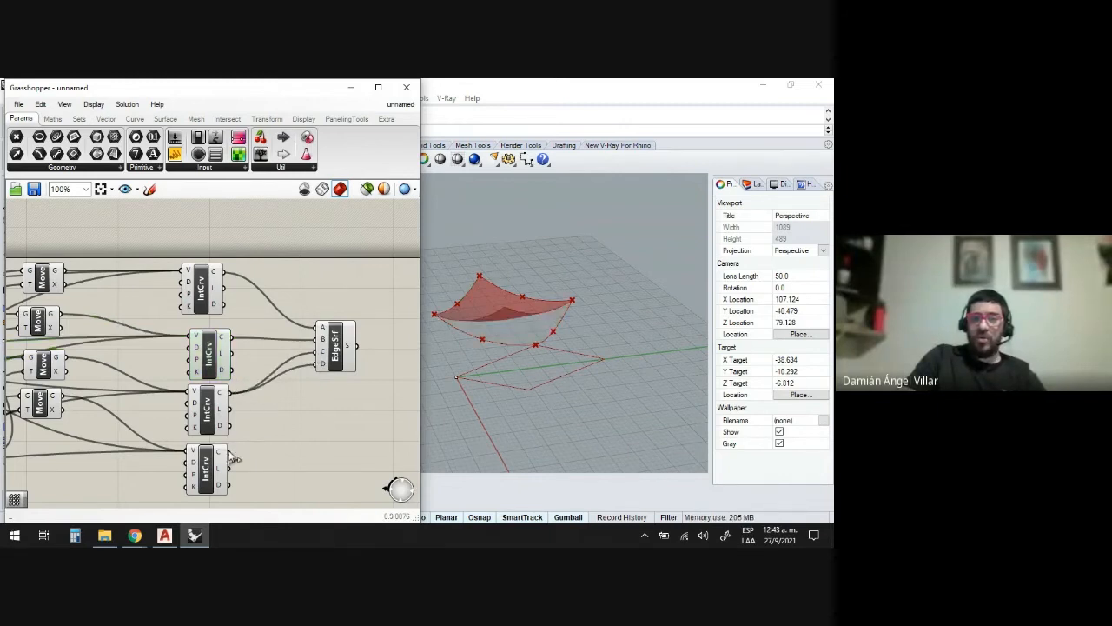
{"action": "left_click_drag", "start_coordinate": [233, 458], "coordinate": [318, 364]}
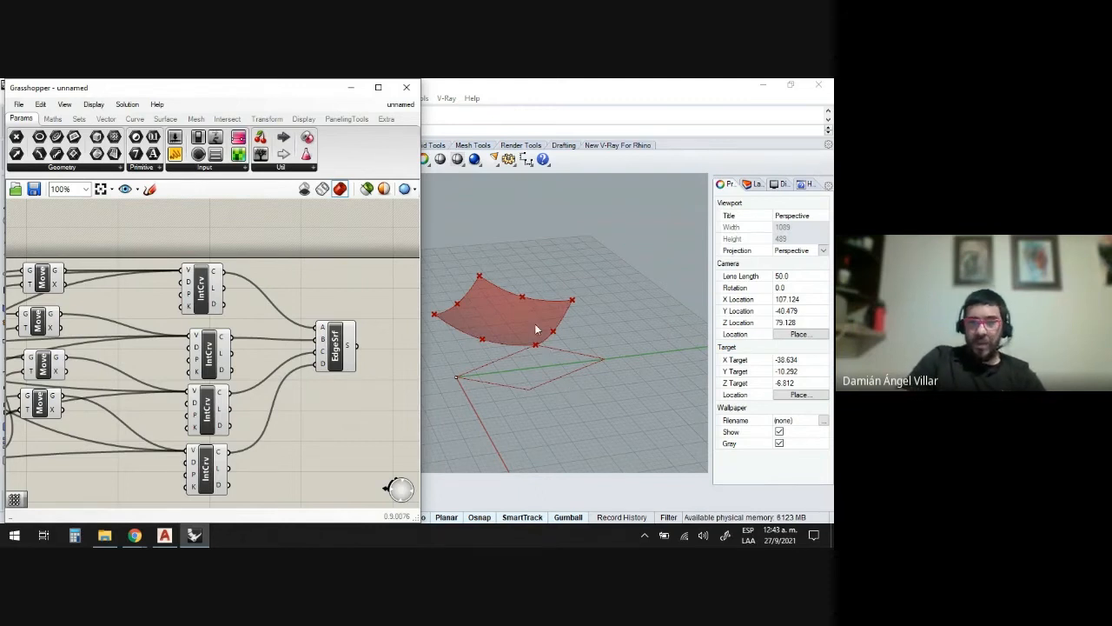
- Turn off the preview of the whole group from the four List Item components through the line components to the four Move components
{"action": "scroll", "coordinate": [536, 329], "scroll_direction": "down", "scroll_amount": 2}
{"action": "scroll", "coordinate": [556, 330], "scroll_direction": "down", "scroll_amount": 2}
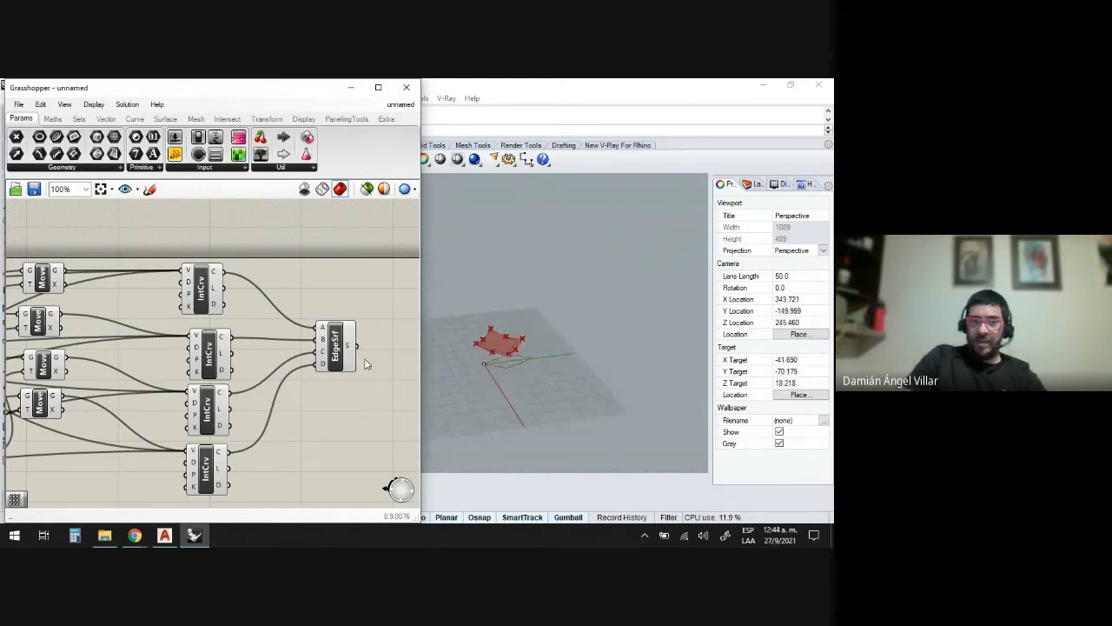
{"action": "scroll", "coordinate": [357, 354], "scroll_direction": "down", "scroll_amount": 3}
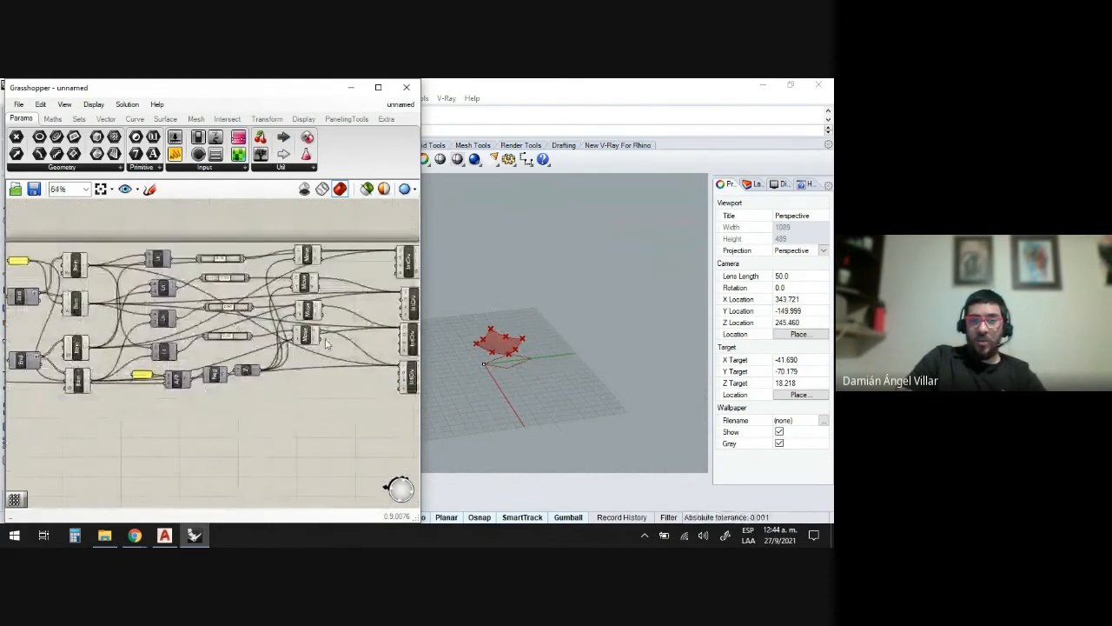
{"action": "scroll", "coordinate": [324, 429], "scroll_direction": "down", "scroll_amount": 1}
{"action": "left_click_drag", "start_coordinate": [324, 428], "coordinate": [153, 280]}
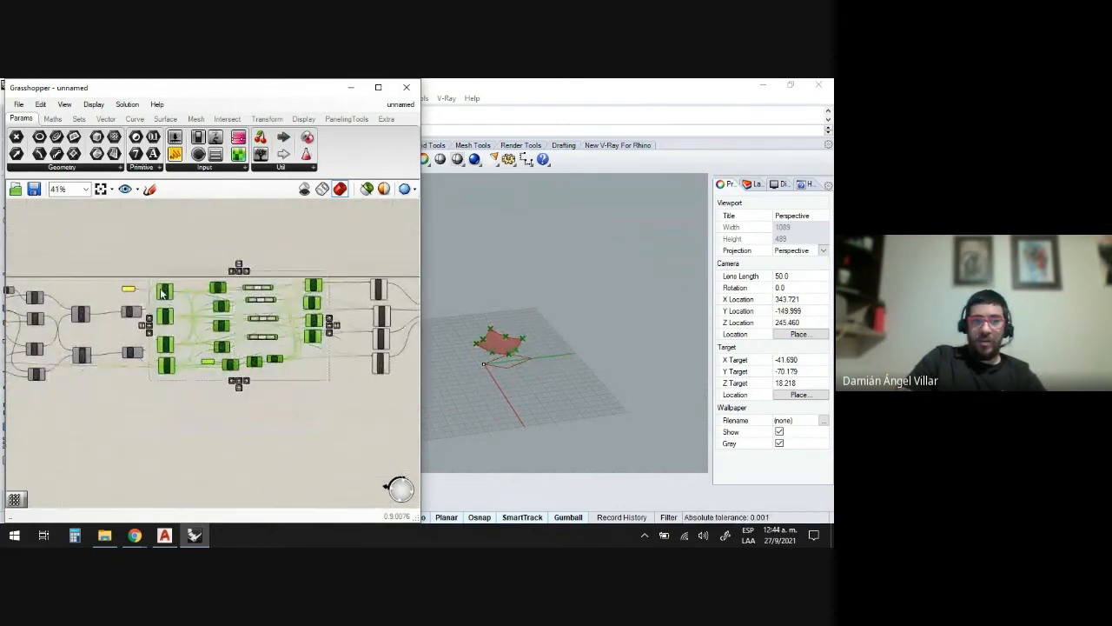
{"action": "middle_click", "coordinate": [167, 291]}
{"action": "left_click", "coordinate": [208, 250]}
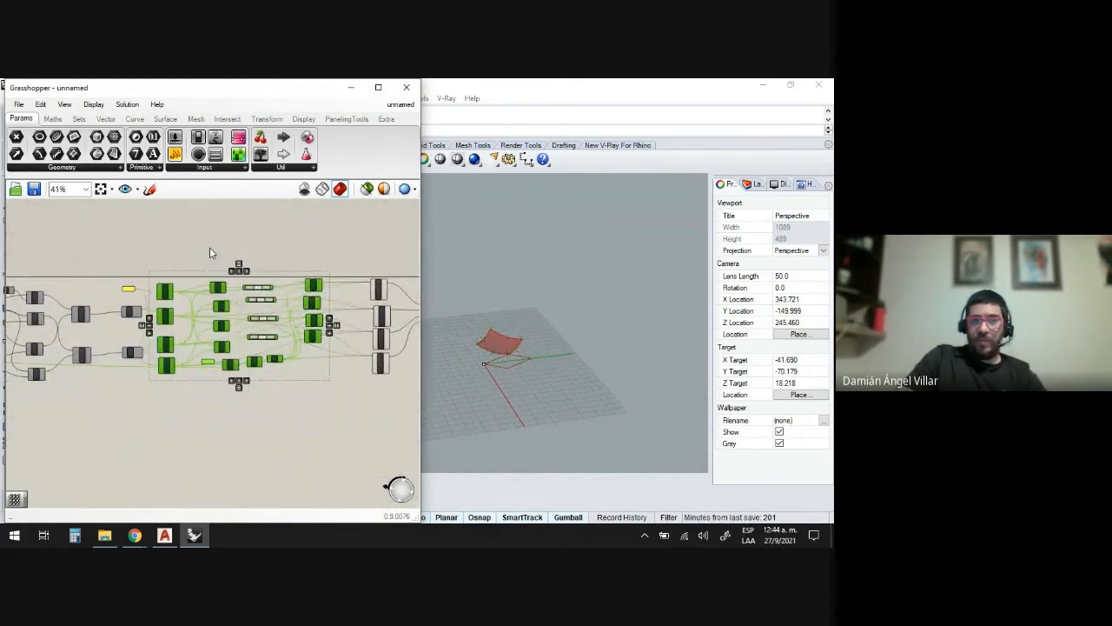
- Turn off the preview of the upper Merge component
{"action": "scroll", "coordinate": [525, 371], "scroll_direction": "up", "scroll_amount": 2}
{"action": "scroll", "coordinate": [147, 241], "scroll_direction": "up", "scroll_amount": 4}
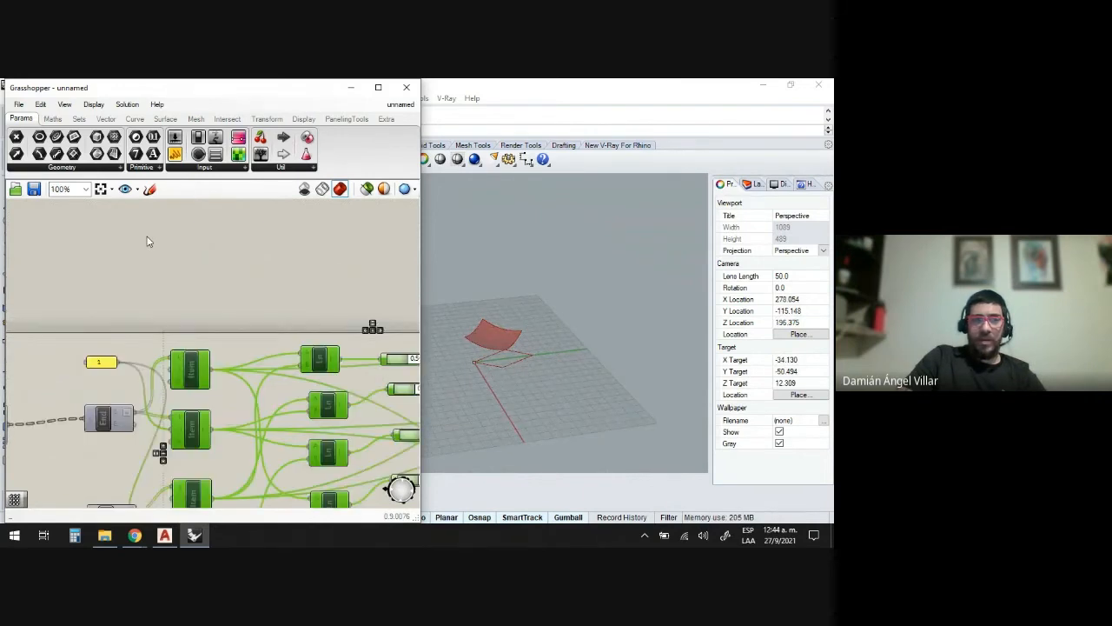
{"action": "right_click_drag", "start_coordinate": [96, 408], "coordinate": [257, 258]}
{"action": "scroll", "coordinate": [256, 258], "scroll_direction": "down", "scroll_amount": 1}
{"action": "right_click", "coordinate": [171, 267]}
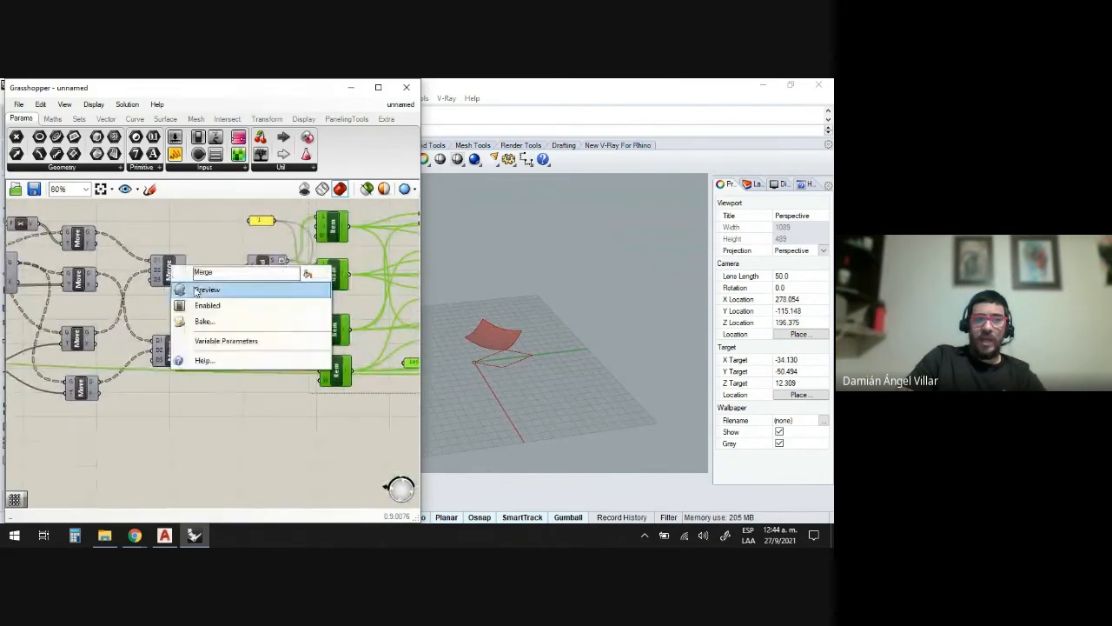
- Turn on the preview of both Merge components that collect the moved curves
{"action": "left_click", "coordinate": [206, 289]}
{"action": "right_click", "coordinate": [182, 349]}
{"action": "left_click", "coordinate": [202, 372]}
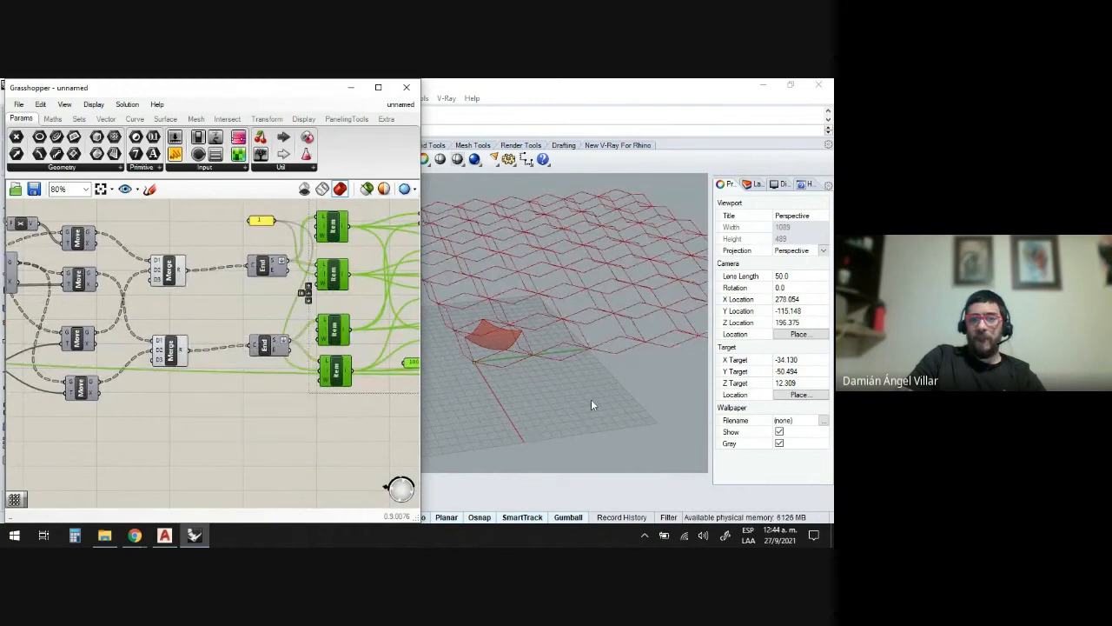
{"action": "scroll", "coordinate": [491, 337], "scroll_direction": "up", "scroll_amount": 5}
{"action": "scroll", "coordinate": [510, 372], "scroll_direction": "down", "scroll_amount": 5}
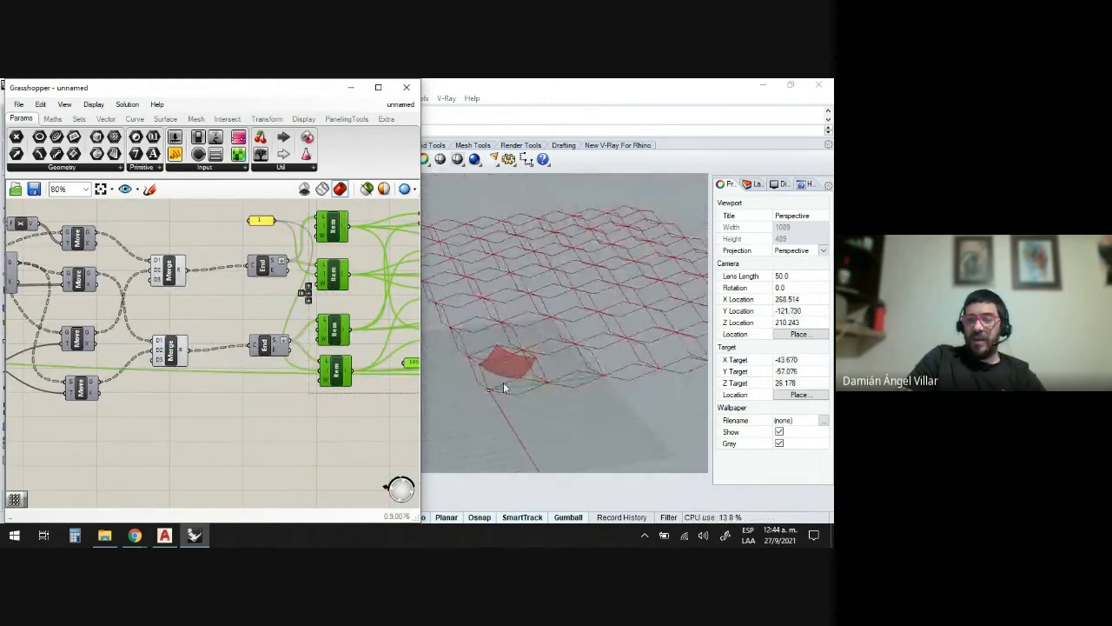
- Add a Move component after EdgeSrf and connect the edge surface output to its Geometry input
{"action": "scroll", "coordinate": [261, 304], "scroll_direction": "down", "scroll_amount": 8}
{"action": "right_click_drag", "start_coordinate": [374, 287], "coordinate": [245, 284]}
{"action": "scroll", "coordinate": [244, 284], "scroll_direction": "up", "scroll_amount": 7}
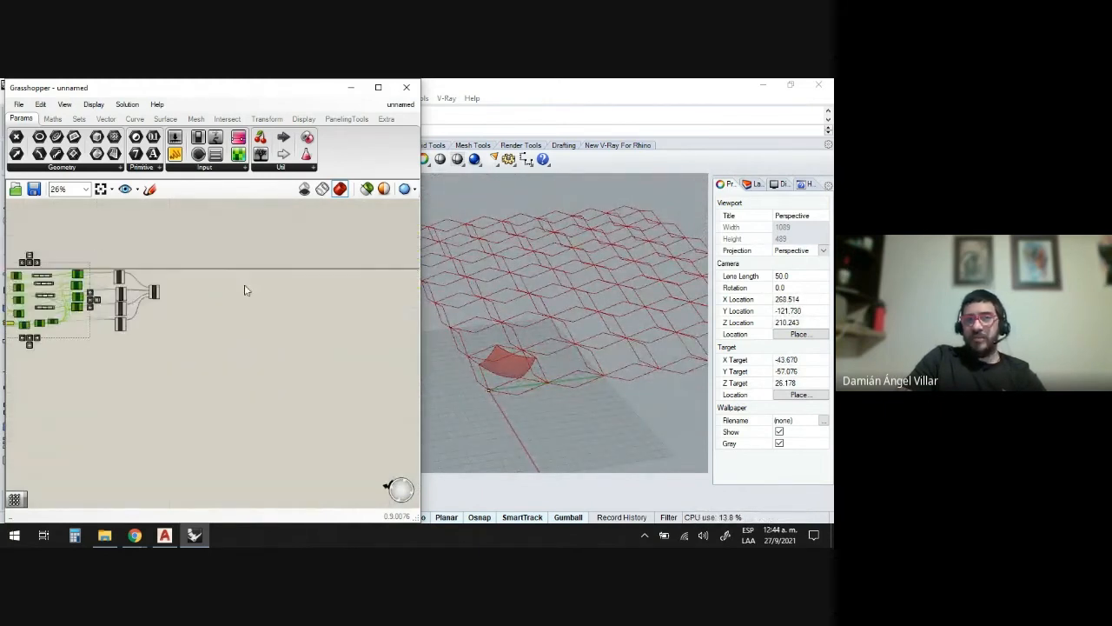
{"action": "scroll", "coordinate": [113, 299], "scroll_direction": "up", "scroll_amount": 3}
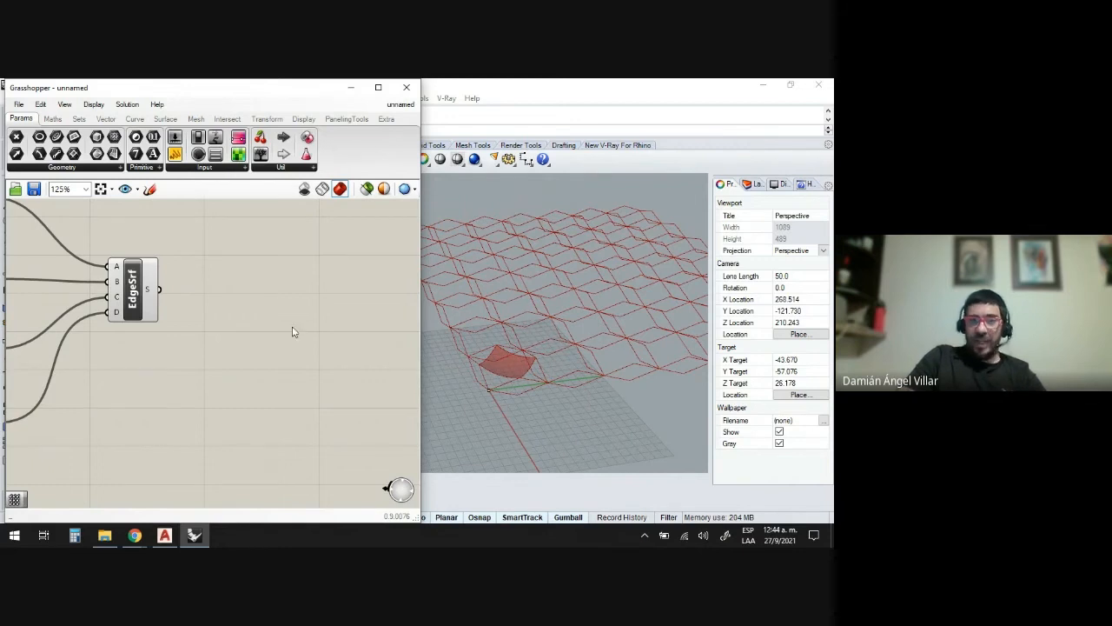
{"action": "double_click", "coordinate": [219, 327]}
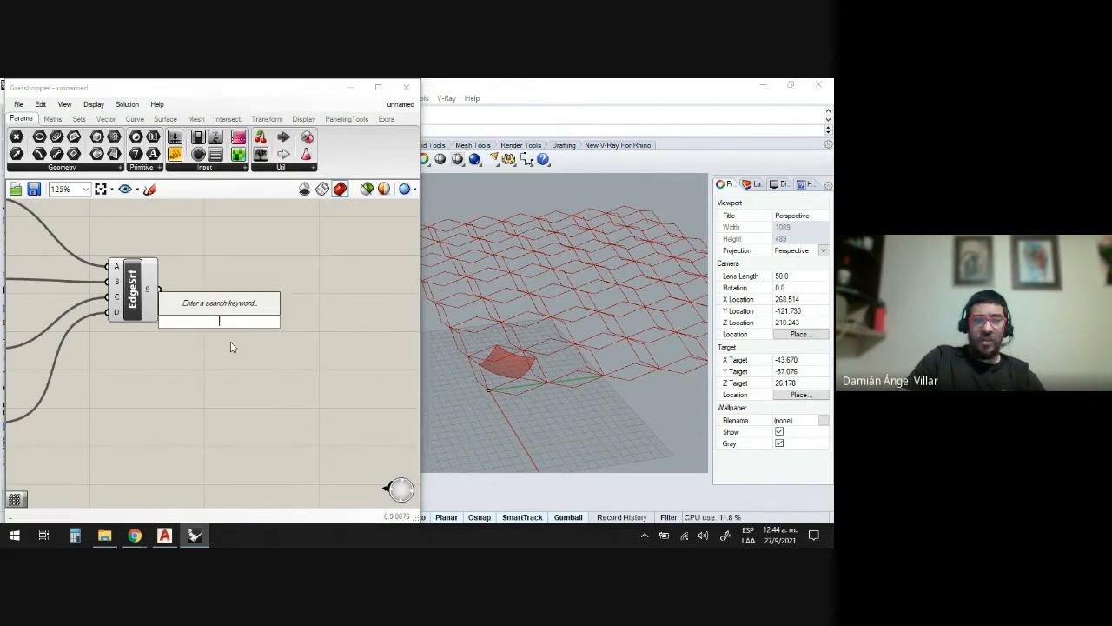
{"action": "type", "text": "mo"}
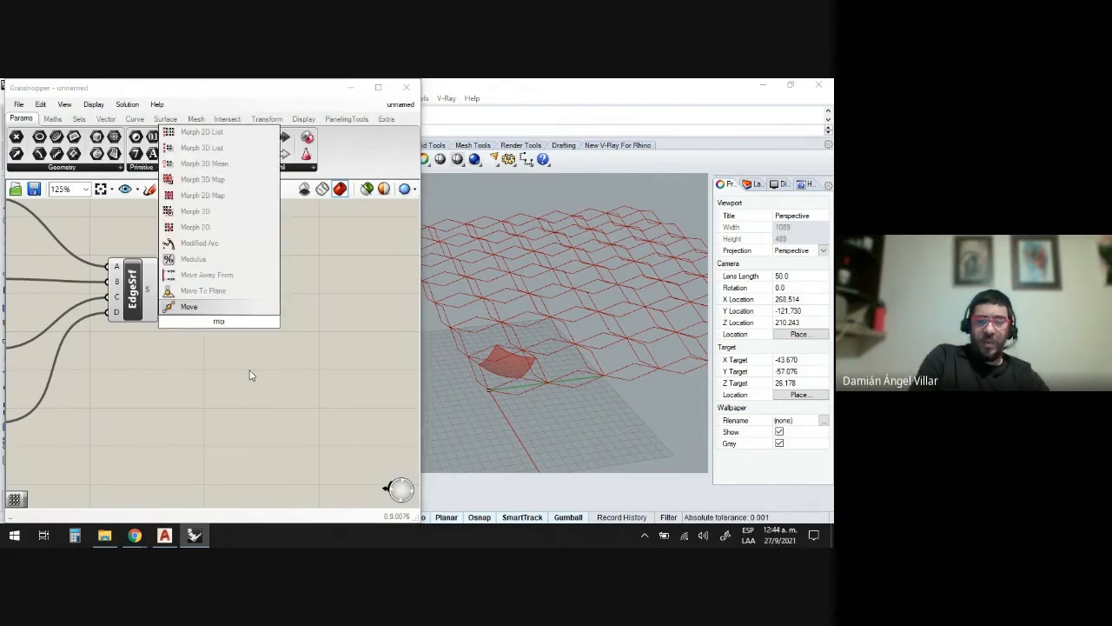
{"action": "left_click", "coordinate": [190, 307]}
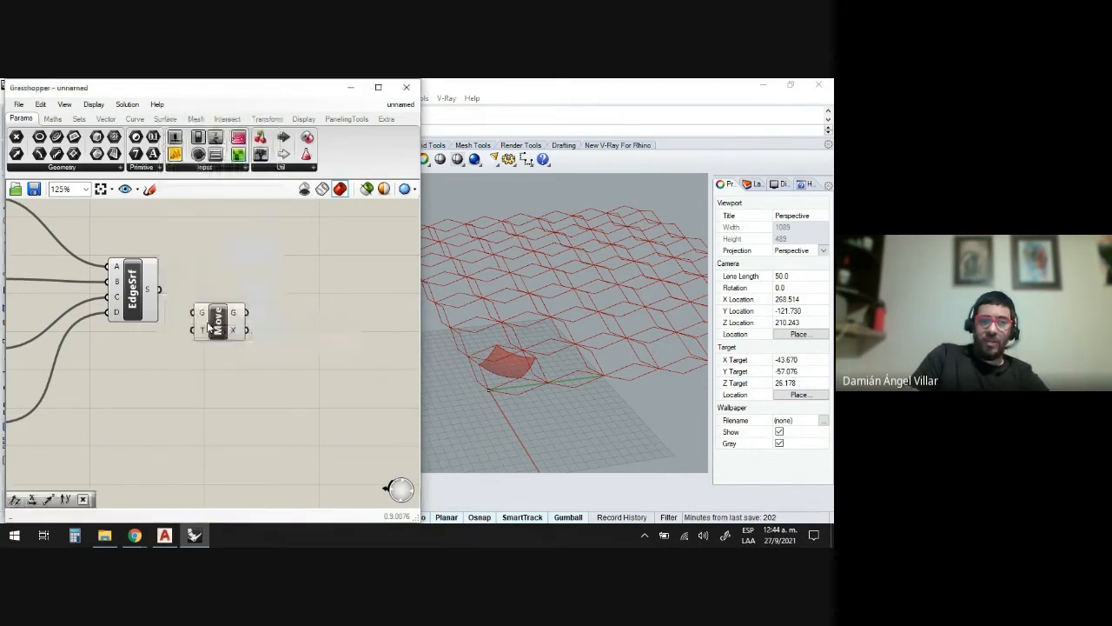
{"action": "left_click_drag", "start_coordinate": [208, 326], "coordinate": [250, 348]}
{"action": "left_click_drag", "start_coordinate": [160, 295], "coordinate": [232, 337]}
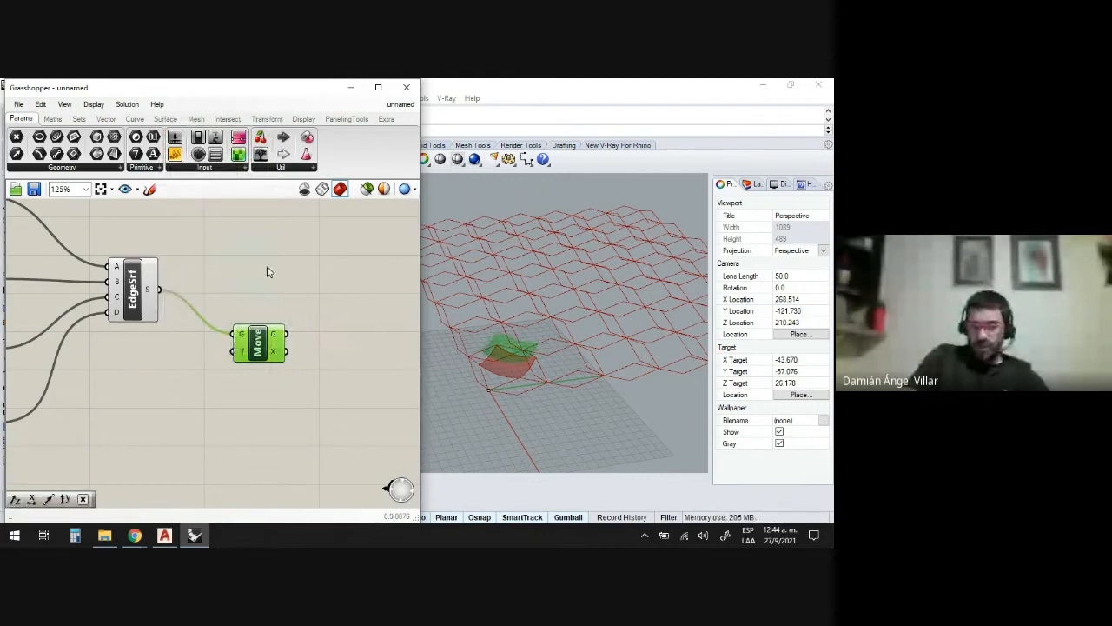
- Add a Unit X vector component in front of the new Move component, below EdgeSrf
{"action": "scroll", "coordinate": [269, 276], "scroll_direction": "down", "scroll_amount": 3}
{"action": "left_click", "coordinate": [232, 328]}
{"action": "scroll", "coordinate": [233, 327], "scroll_direction": "up", "scroll_amount": 3}
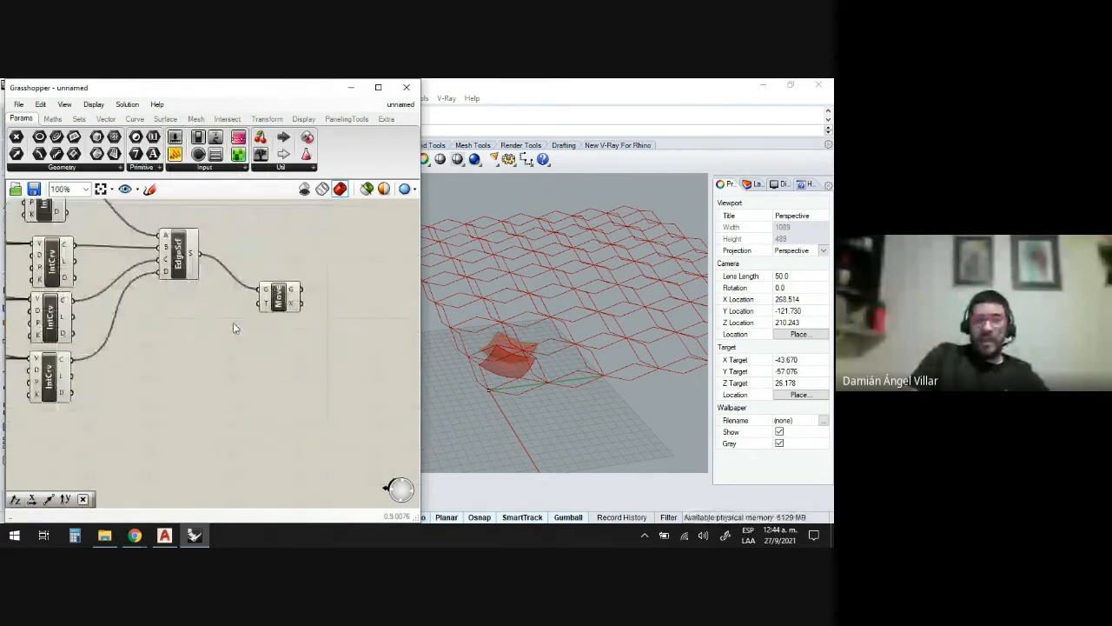
{"action": "double_click", "coordinate": [233, 328]}
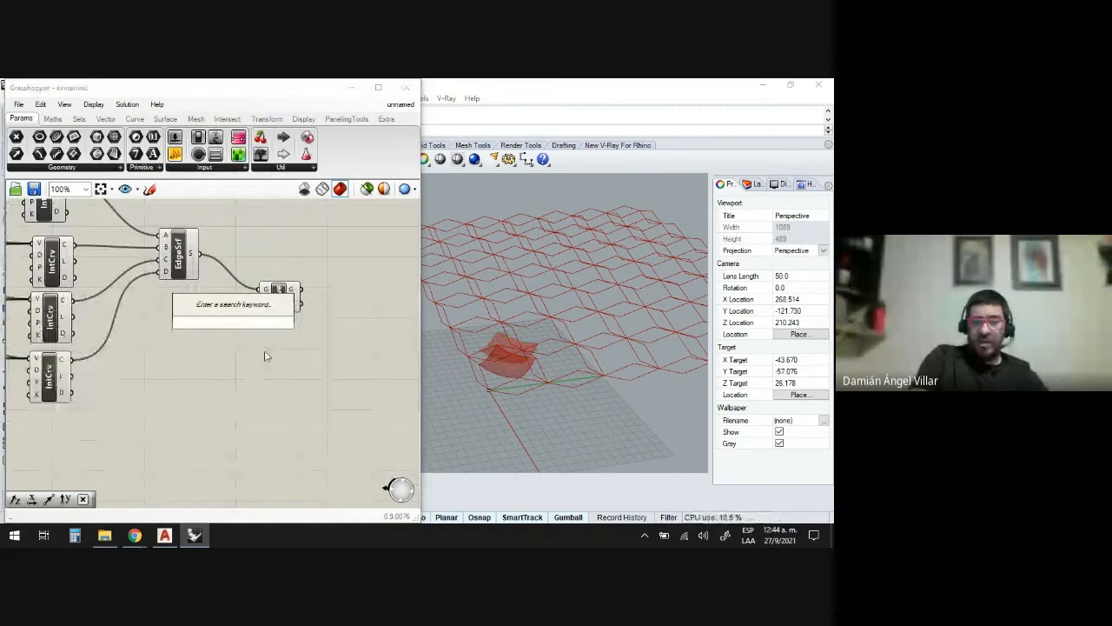
{"action": "type", "text": "x"}
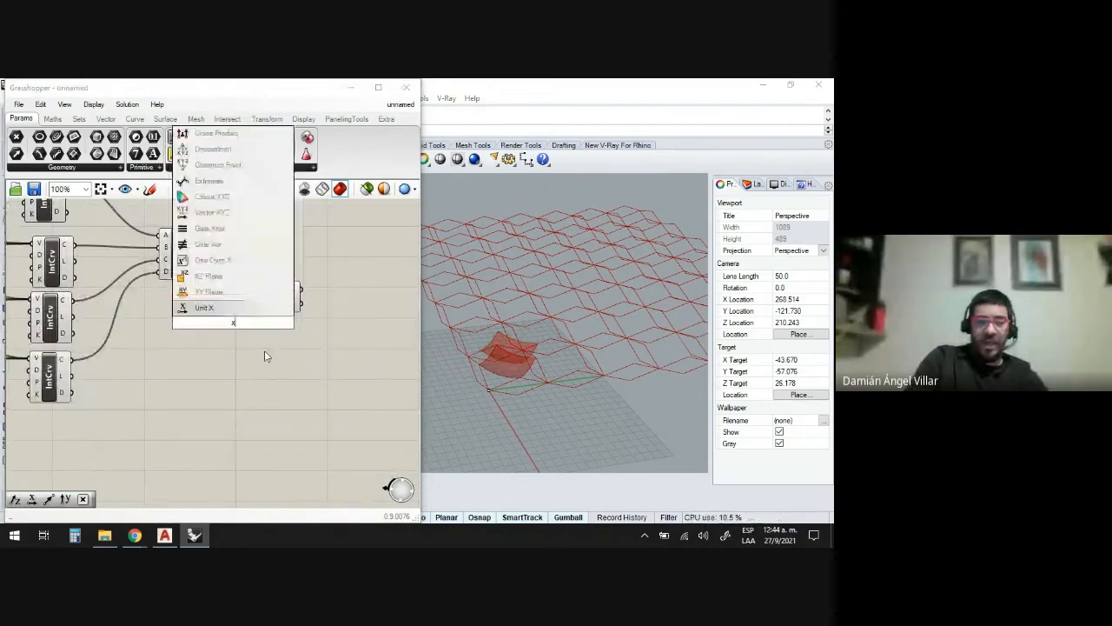
{"action": "left_click", "coordinate": [233, 308]}
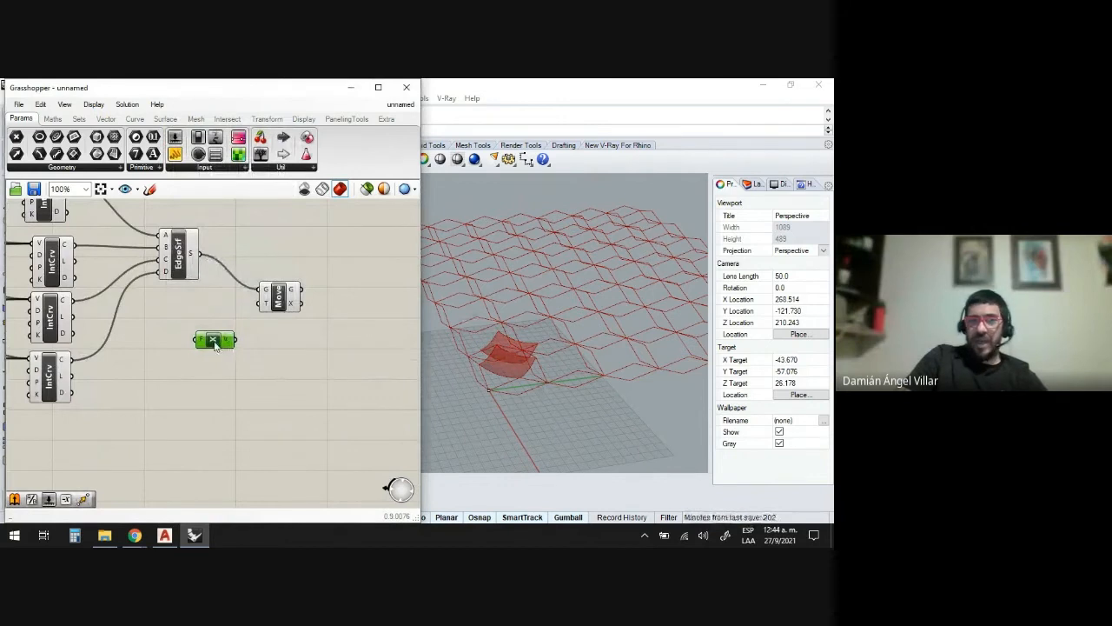
{"action": "left_click_drag", "start_coordinate": [214, 342], "coordinate": [202, 325]}
{"action": "scroll", "coordinate": [198, 332], "scroll_direction": "up", "scroll_amount": 1}
- Add a Negative component, connect it to the Unit X factor, and feed the resulting vector into the Move component's T input
{"action": "double_click", "coordinate": [185, 338]}
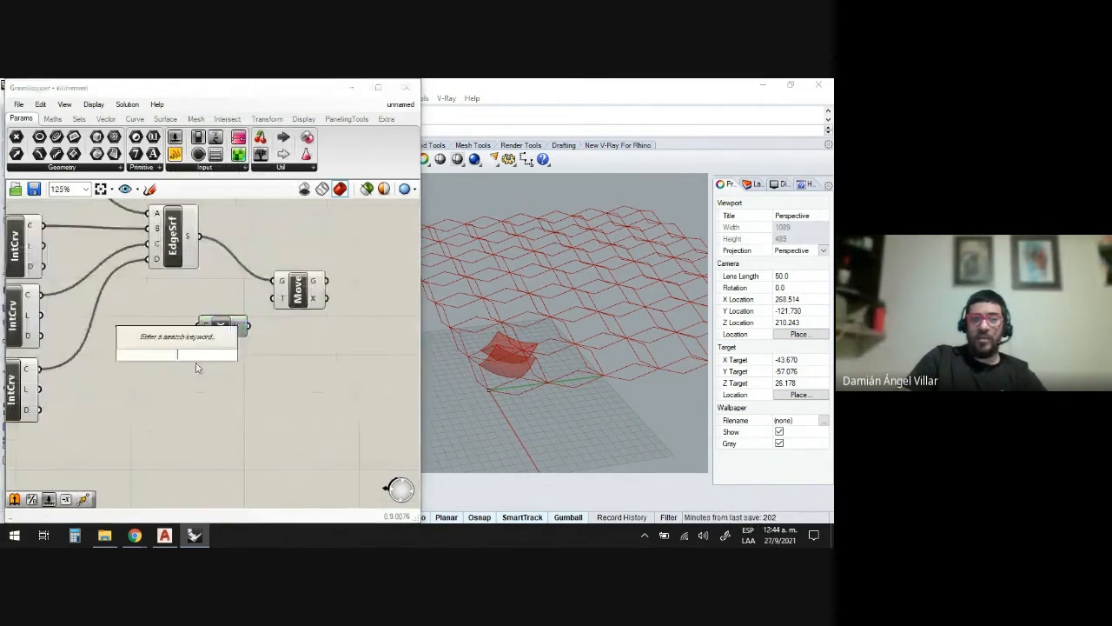
{"action": "type", "text": "neg"}
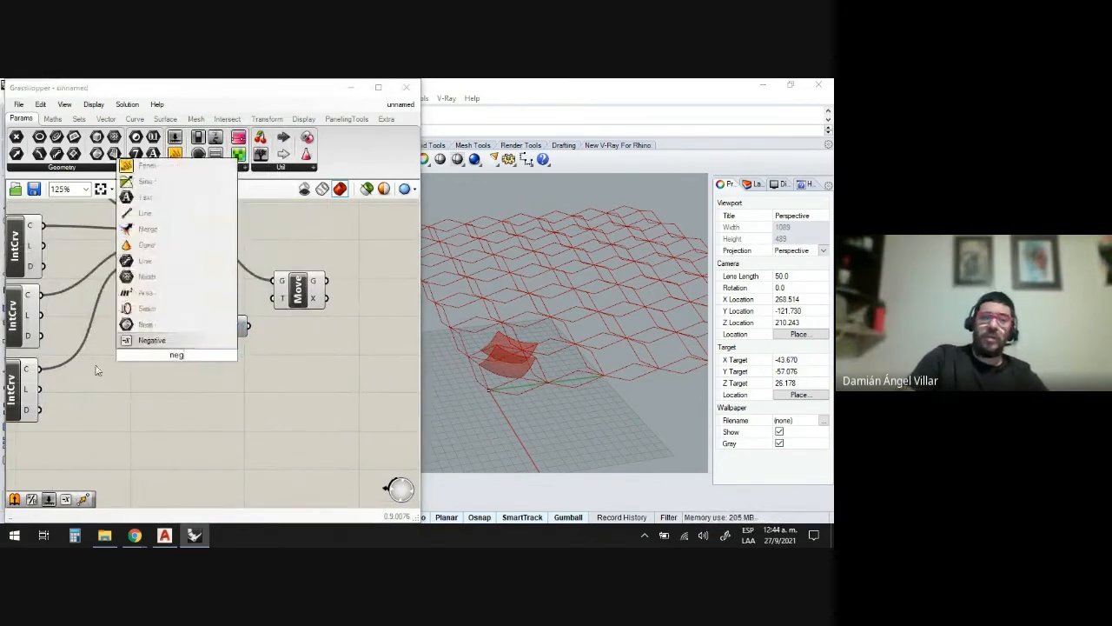
{"action": "key", "text": "Return"}
{"action": "left_click_drag", "start_coordinate": [181, 366], "coordinate": [238, 313]}
{"action": "left_click_drag", "start_coordinate": [166, 330], "coordinate": [168, 319]}
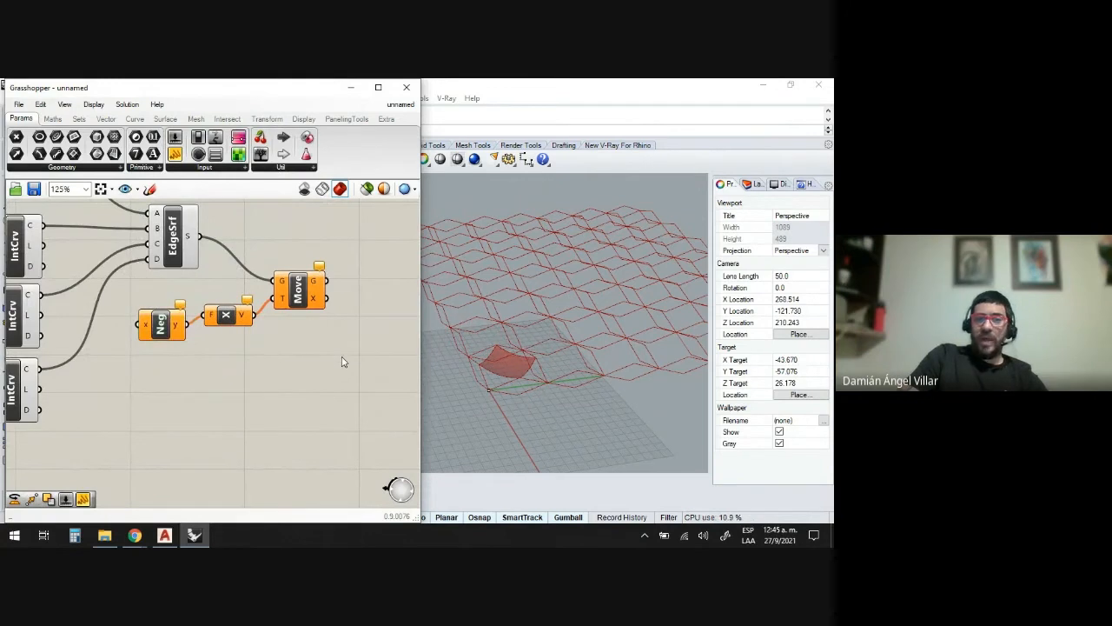
- Move the Negative, Unit X and Move components together farther away from EdgeSrf
{"action": "left_click_drag", "start_coordinate": [342, 363], "coordinate": [134, 292]}
{"action": "left_click_drag", "start_coordinate": [298, 299], "coordinate": [365, 346]}
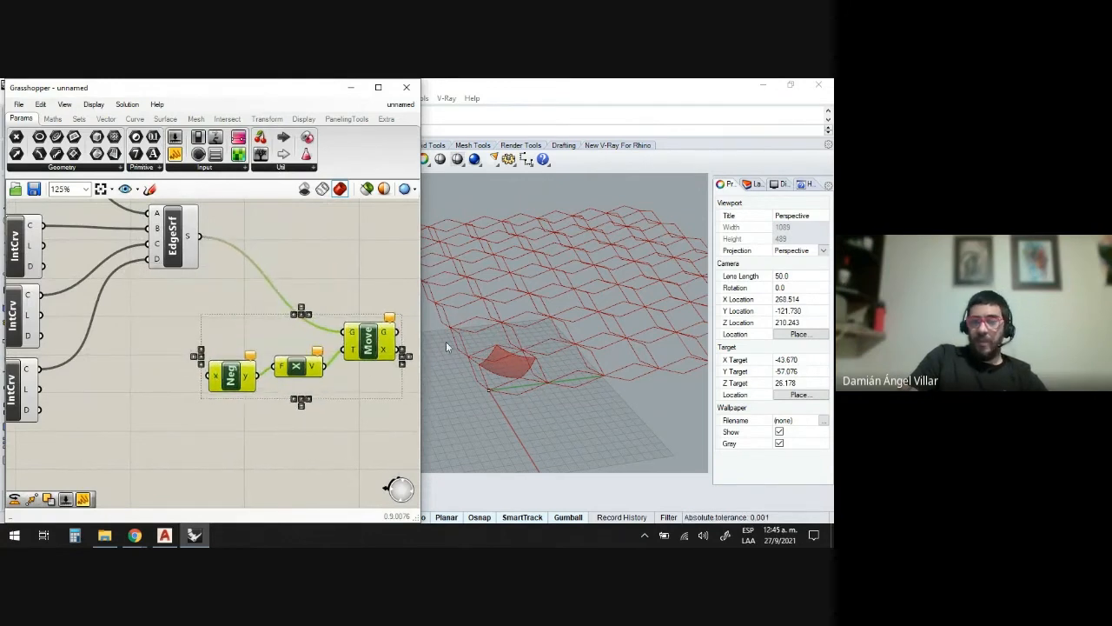
{"action": "right_click_drag", "start_coordinate": [446, 347], "coordinate": [467, 291]}
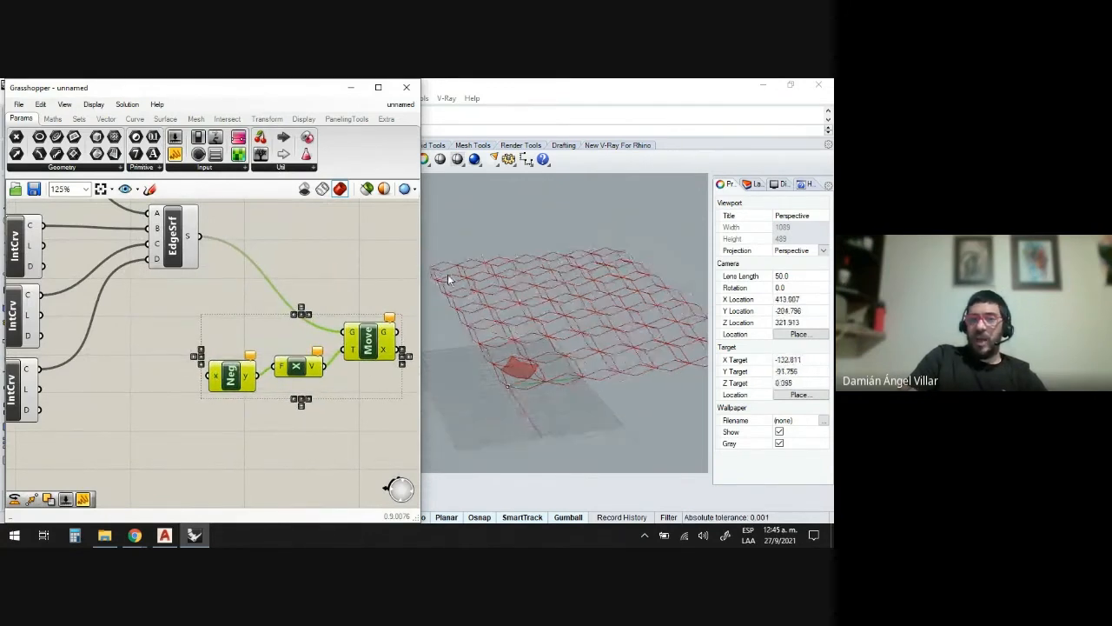
- Add a Series component in front of the Negative component and connect its output to the Negative input
{"action": "scroll", "coordinate": [247, 432], "scroll_direction": "down", "scroll_amount": 3}
{"action": "double_click", "coordinate": [245, 433]}
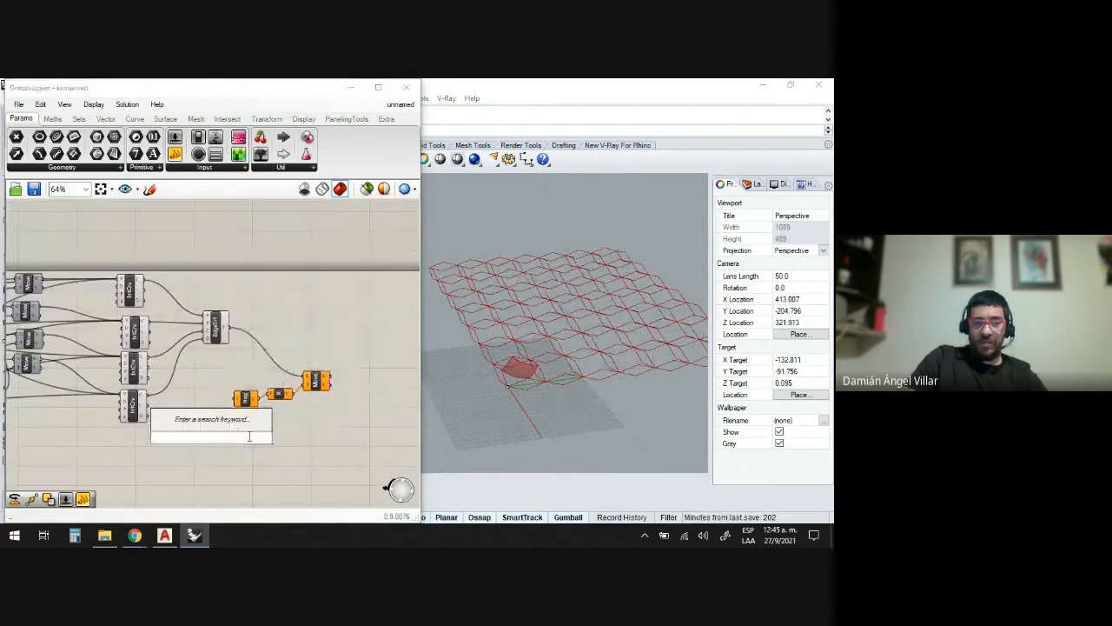
{"action": "type", "text": "er"}
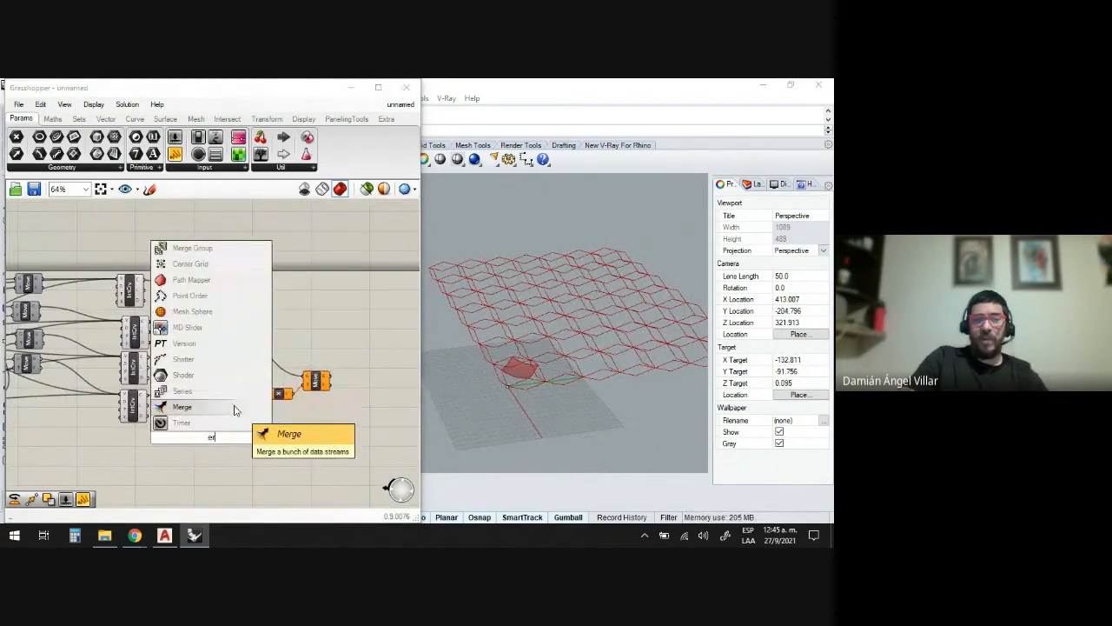
{"action": "key", "text": "BackSpace"}
{"action": "key", "text": "BackSpace"}
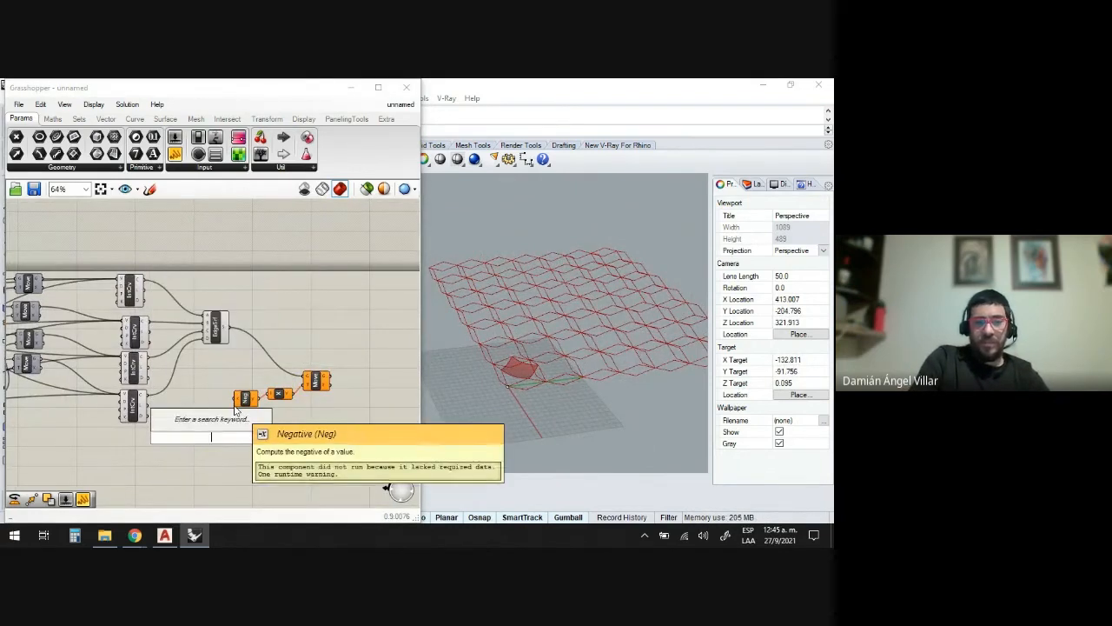
{"action": "type", "text": "ser"}
{"action": "left_click", "coordinate": [208, 422]}
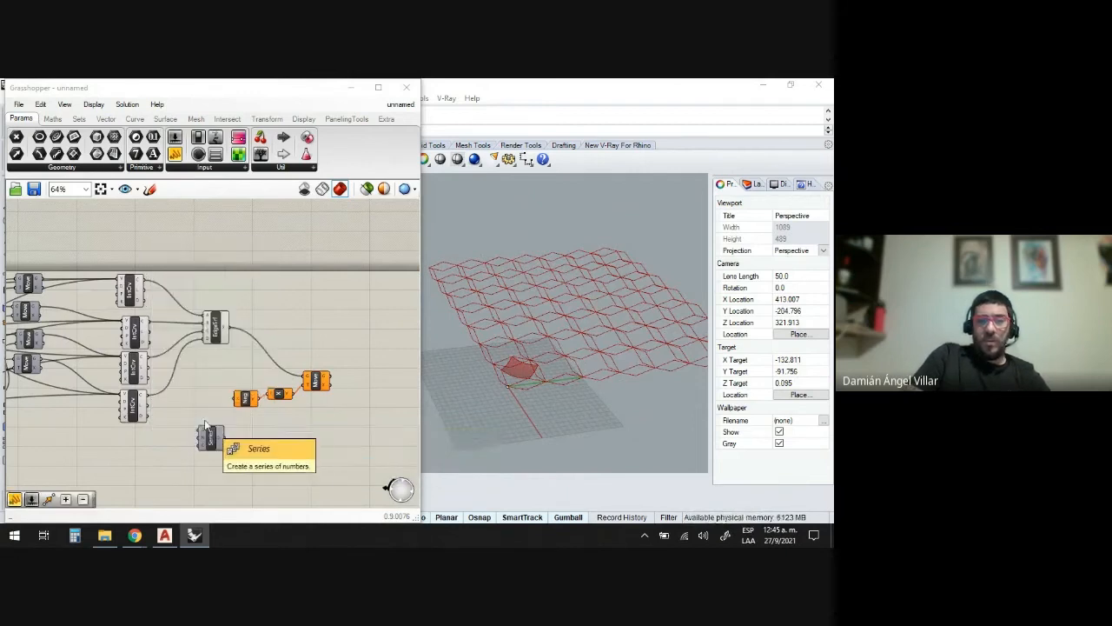
{"action": "left_click_drag", "start_coordinate": [207, 424], "coordinate": [202, 413]}
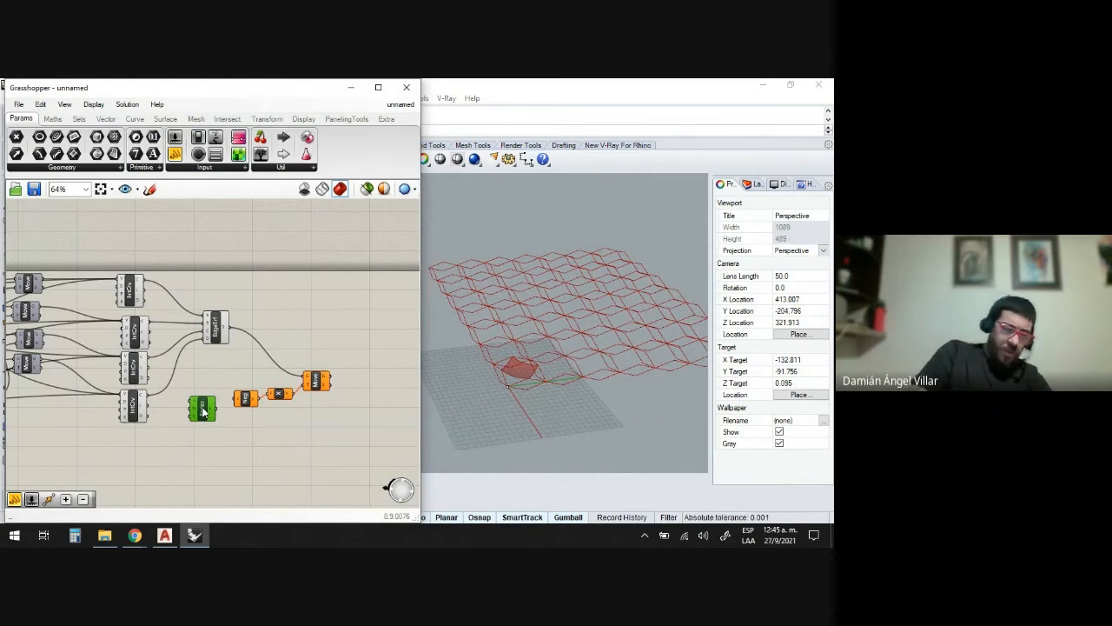
{"action": "scroll", "coordinate": [203, 412], "scroll_direction": "up", "scroll_amount": 5}
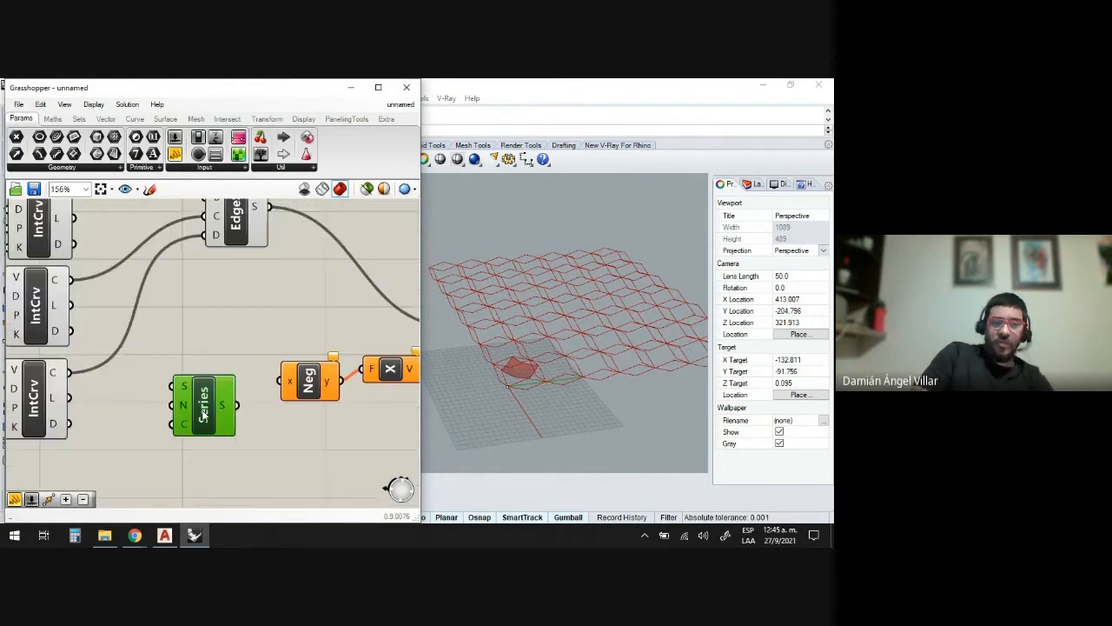
{"action": "left_click_drag", "start_coordinate": [245, 403], "coordinate": [300, 374]}
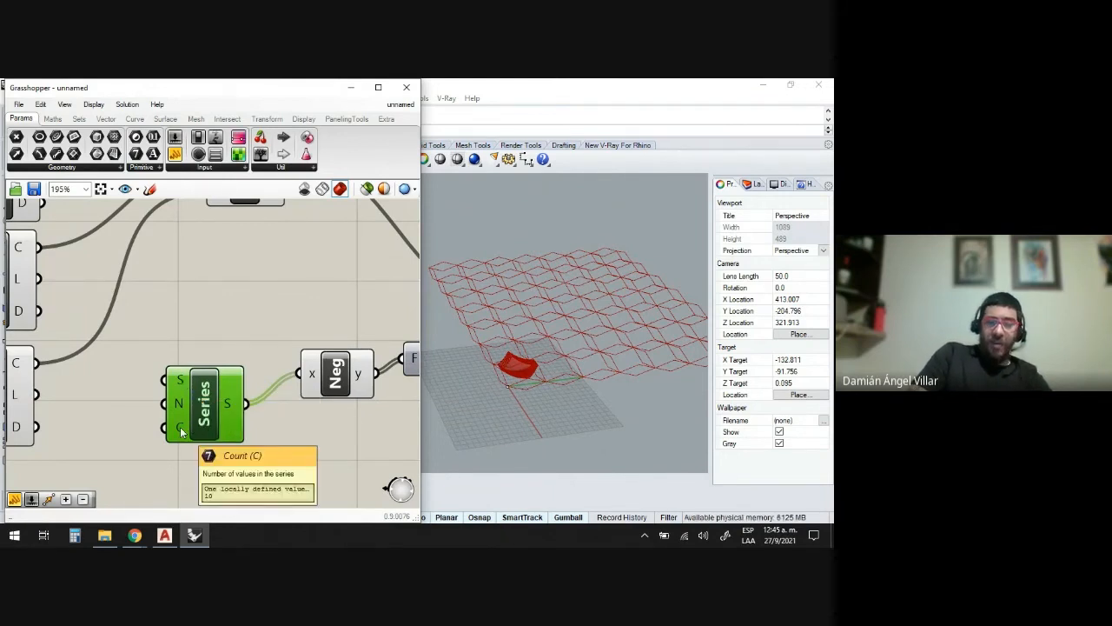
- Connect the existing Count slider to the Count input of the new Series component
{"action": "scroll", "coordinate": [180, 426], "scroll_direction": "down", "scroll_amount": 6}
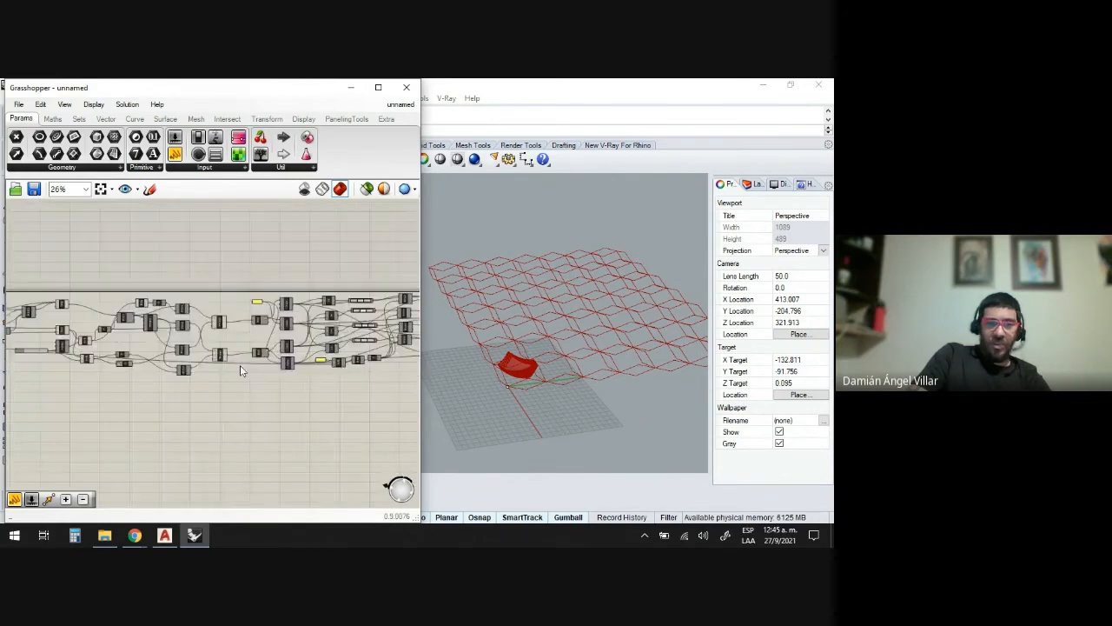
{"action": "scroll", "coordinate": [35, 356], "scroll_direction": "up", "scroll_amount": 6}
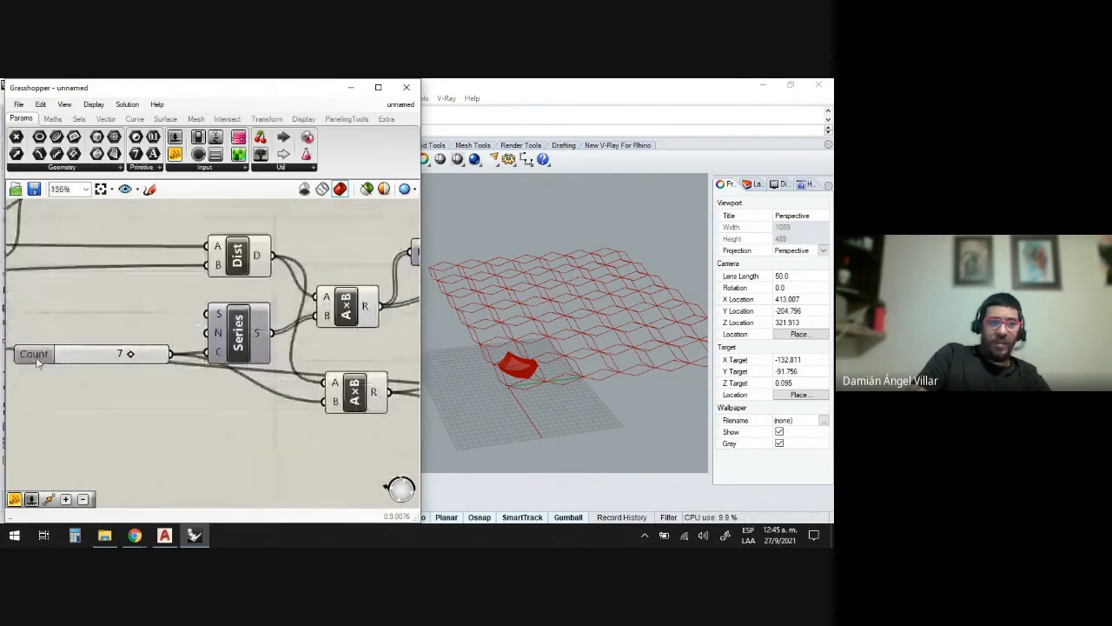
{"action": "left_click_drag", "start_coordinate": [37, 363], "coordinate": [26, 354]}
{"action": "left_click_drag", "start_coordinate": [160, 347], "coordinate": [126, 388]}
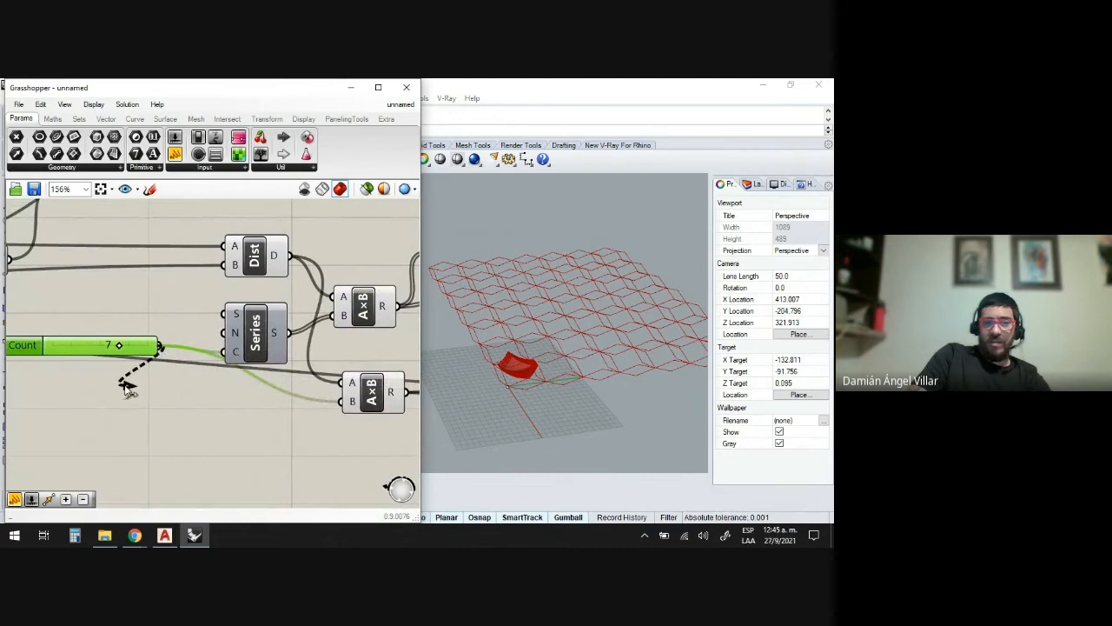
{"action": "scroll", "coordinate": [122, 390], "scroll_direction": "down", "scroll_amount": 3}
{"action": "scroll", "coordinate": [100, 367], "scroll_direction": "down", "scroll_amount": 2}
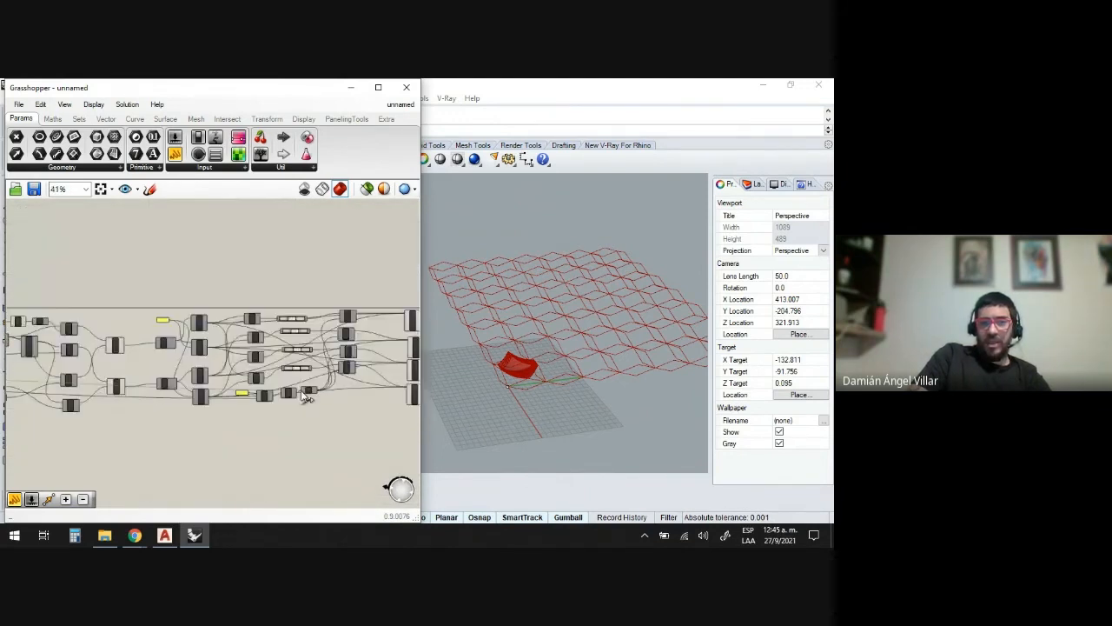
{"action": "scroll", "coordinate": [379, 421], "scroll_direction": "up", "scroll_amount": 4}
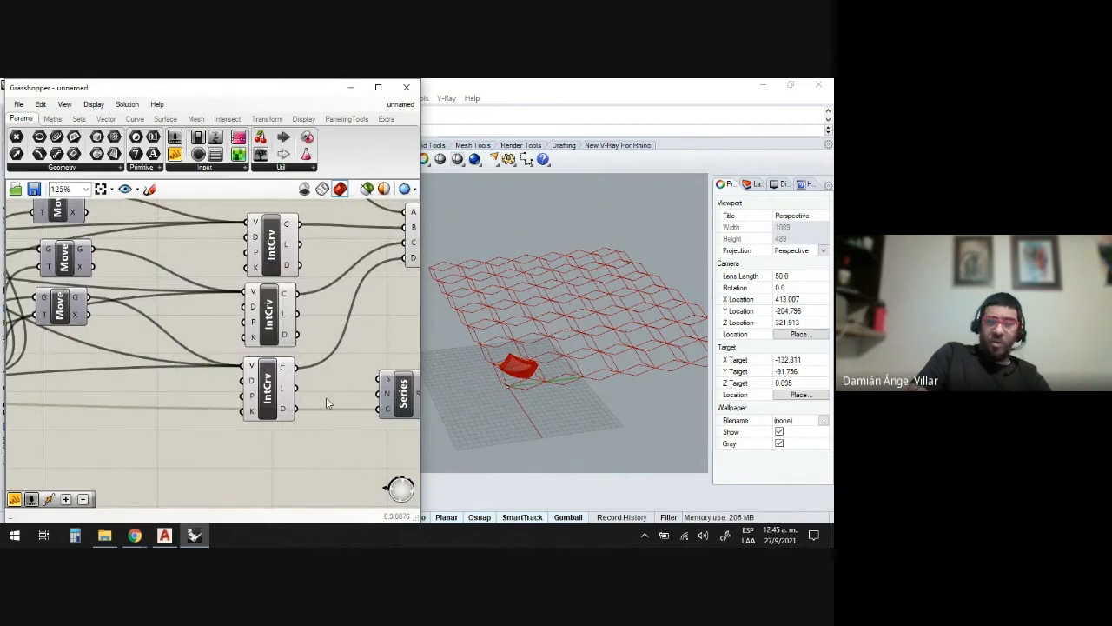
- Connect the result of the A-B subtraction that feeds the early Unit Y component to the Step input of the new Series component
{"action": "scroll", "coordinate": [402, 409], "scroll_direction": "up", "scroll_amount": 3}
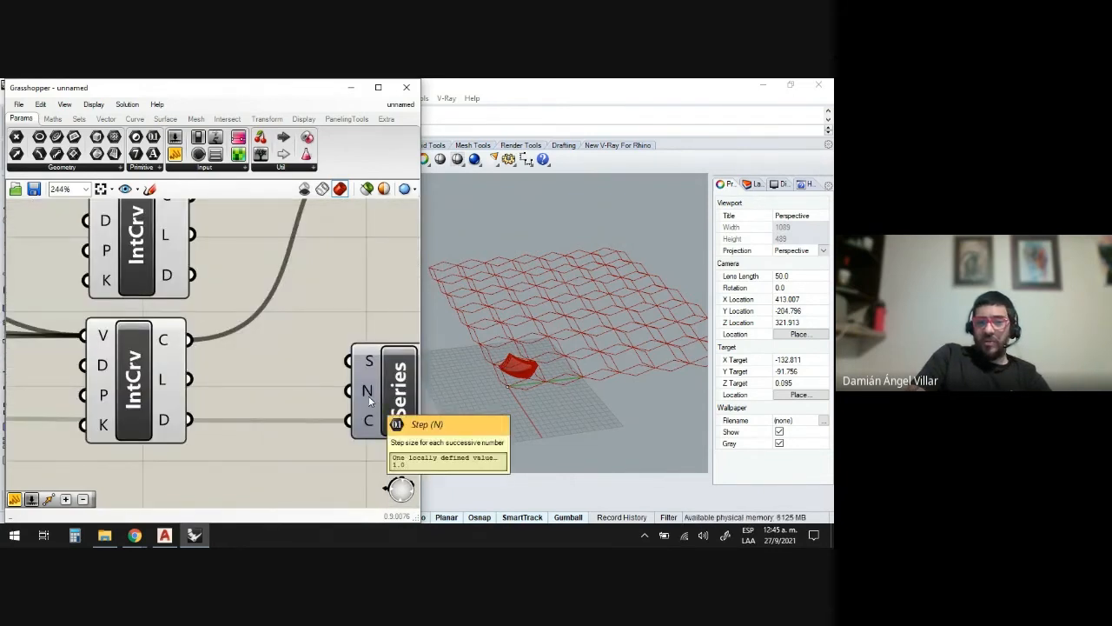
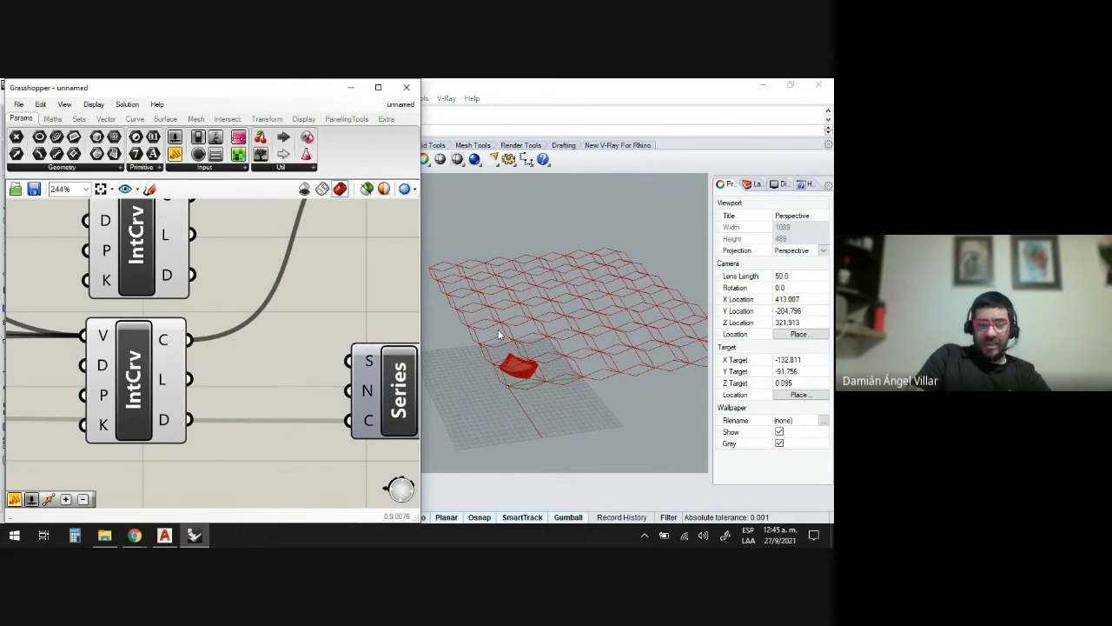
{"action": "scroll", "coordinate": [498, 329], "scroll_direction": "down", "scroll_amount": 5}
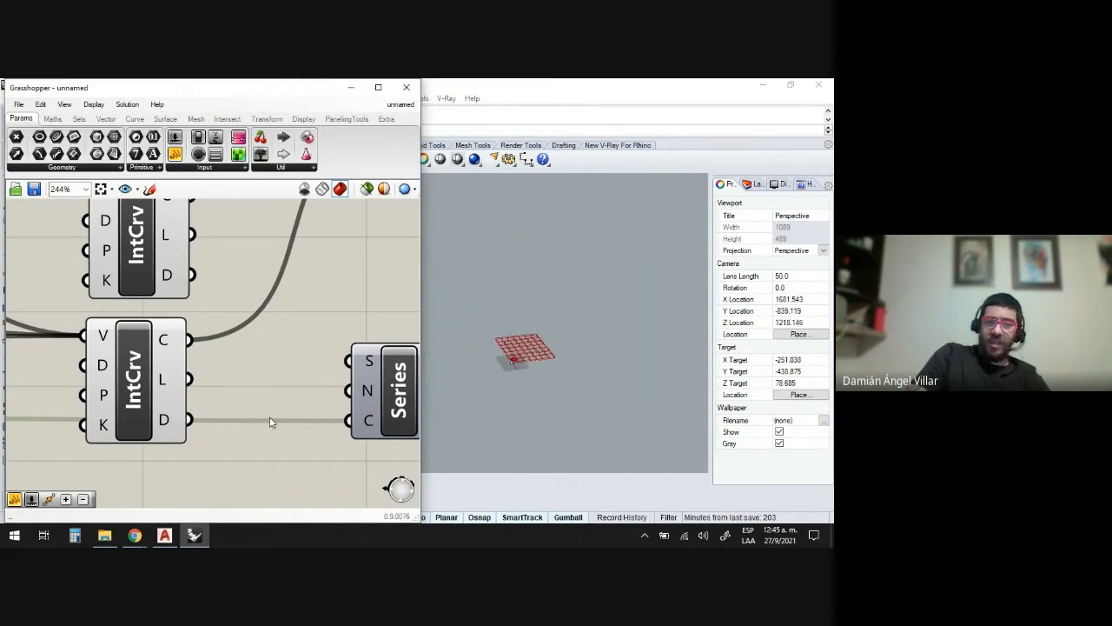
{"action": "scroll", "coordinate": [265, 408], "scroll_direction": "down", "scroll_amount": 4}
{"action": "scroll", "coordinate": [261, 391], "scroll_direction": "down", "scroll_amount": 2}
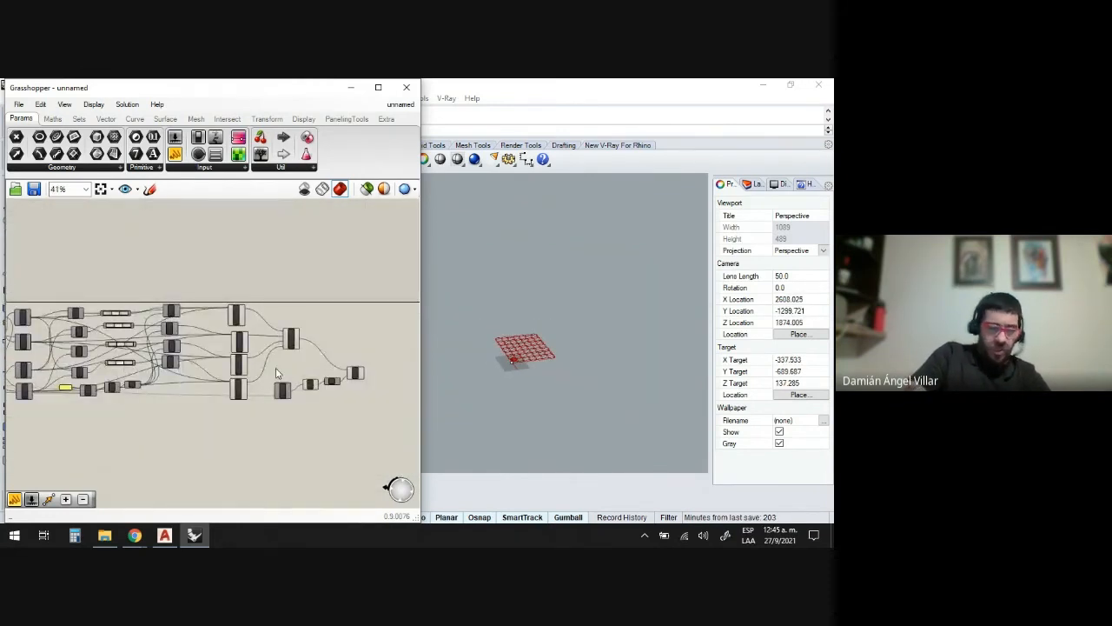
{"action": "scroll", "coordinate": [277, 374], "scroll_direction": "down", "scroll_amount": 5}
{"action": "scroll", "coordinate": [201, 399], "scroll_direction": "up", "scroll_amount": 3}
{"action": "scroll", "coordinate": [223, 422], "scroll_direction": "up", "scroll_amount": 2}
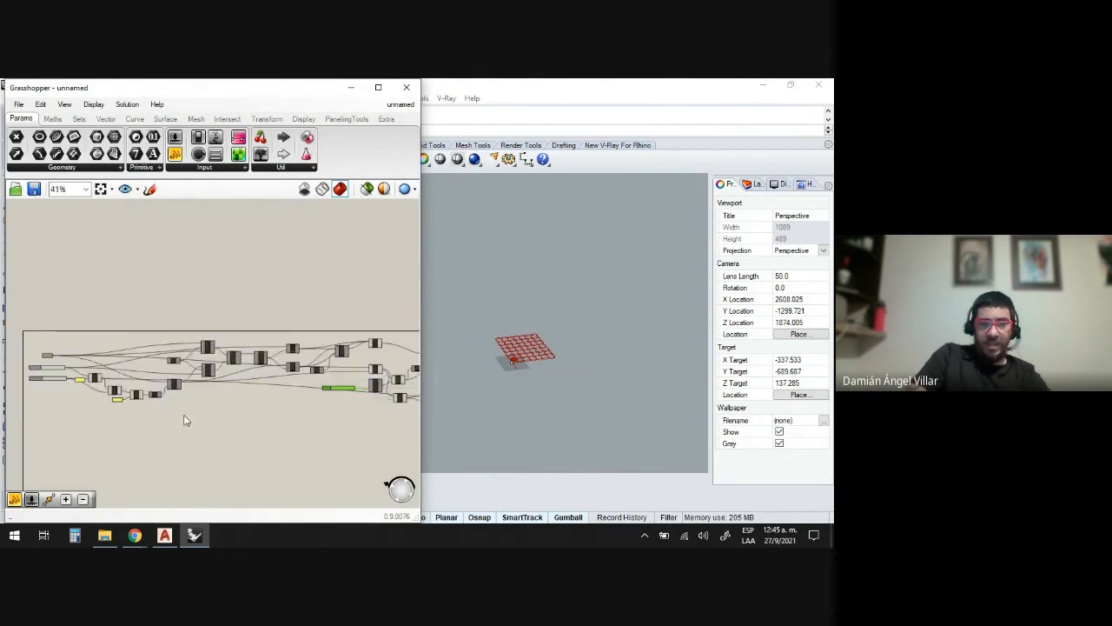
{"action": "scroll", "coordinate": [184, 421], "scroll_direction": "up", "scroll_amount": 5}
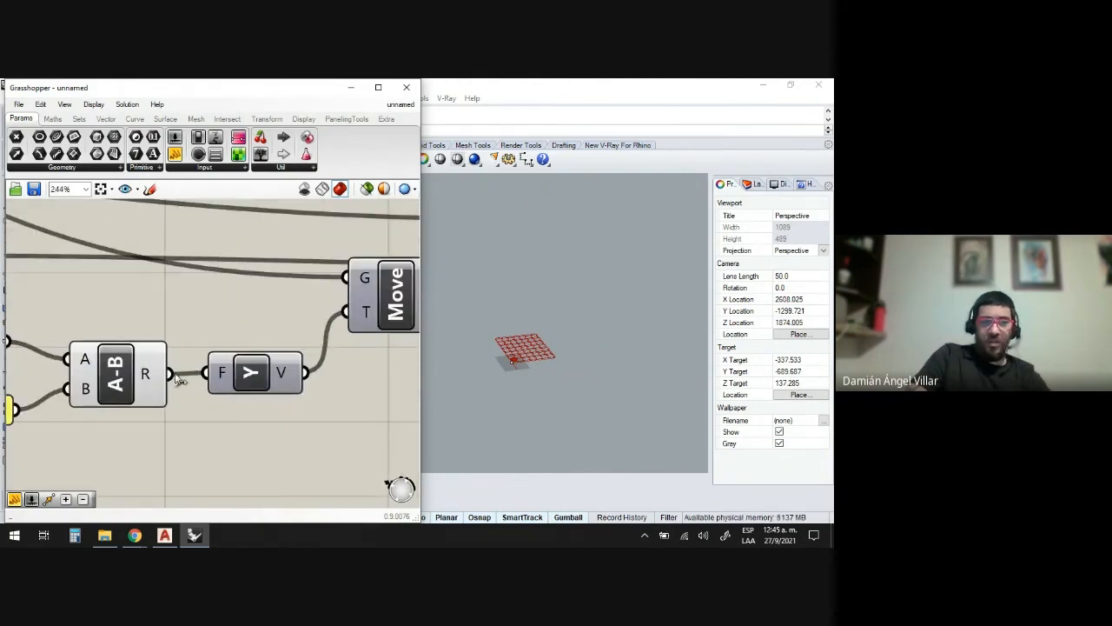
{"action": "mouse_move", "coordinate": [145, 374]}
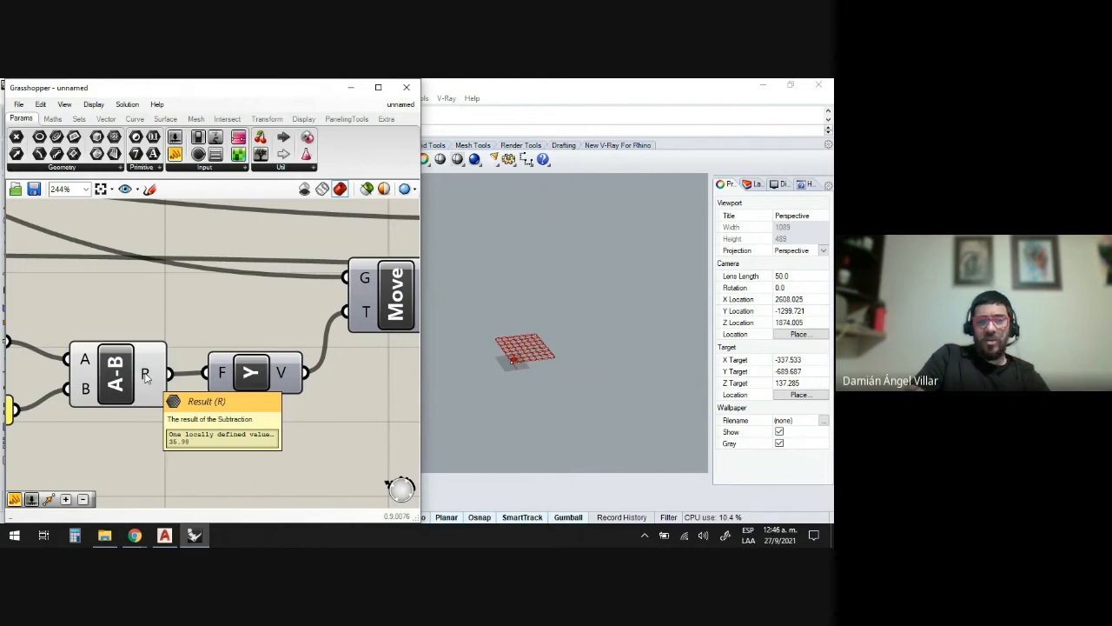
{"action": "scroll", "coordinate": [93, 390], "scroll_direction": "down", "scroll_amount": 6}
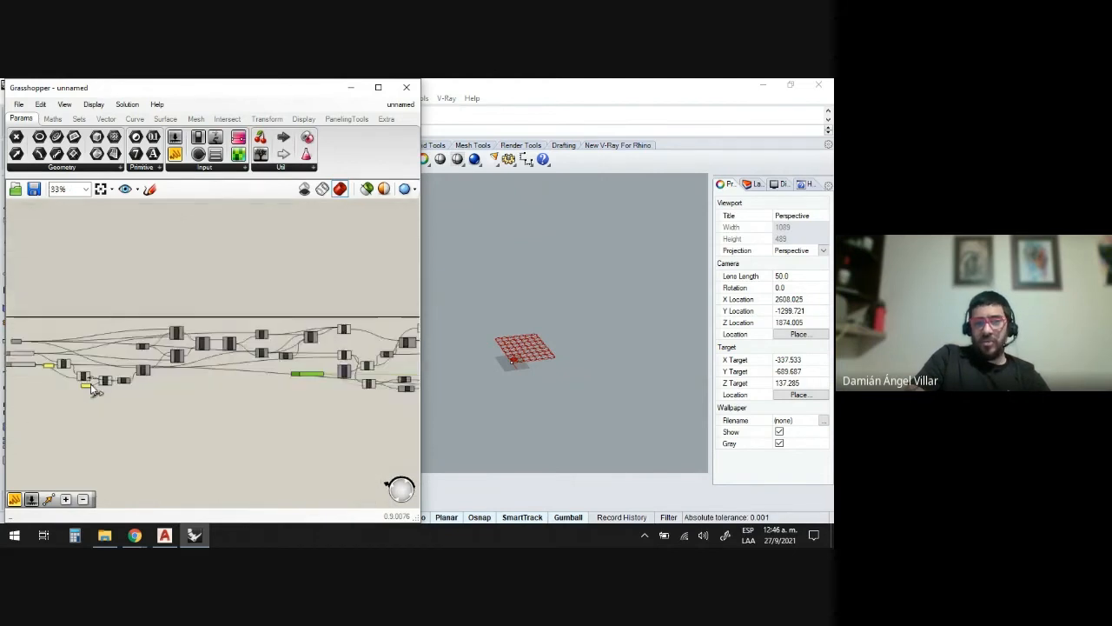
{"action": "scroll", "coordinate": [91, 385], "scroll_direction": "down", "scroll_amount": 5}
{"action": "left_click_drag", "start_coordinate": [91, 385], "coordinate": [348, 340]}
{"action": "scroll", "coordinate": [348, 341], "scroll_direction": "up", "scroll_amount": 3}
{"action": "scroll", "coordinate": [356, 444], "scroll_direction": "up", "scroll_amount": 6}
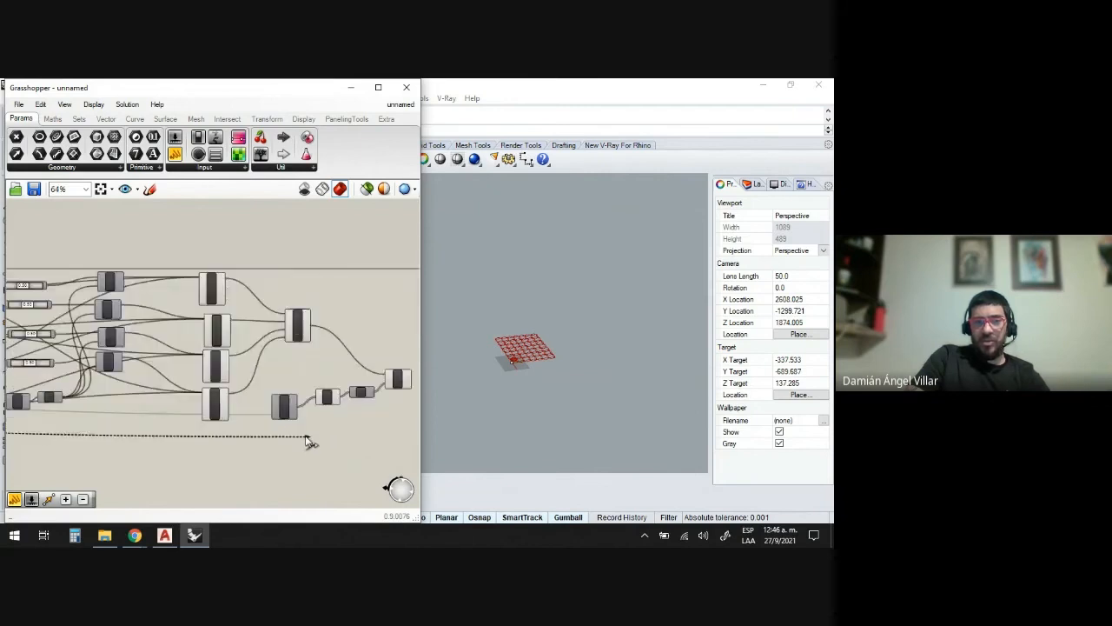
{"action": "scroll", "coordinate": [526, 360], "scroll_direction": "up", "scroll_amount": 10}
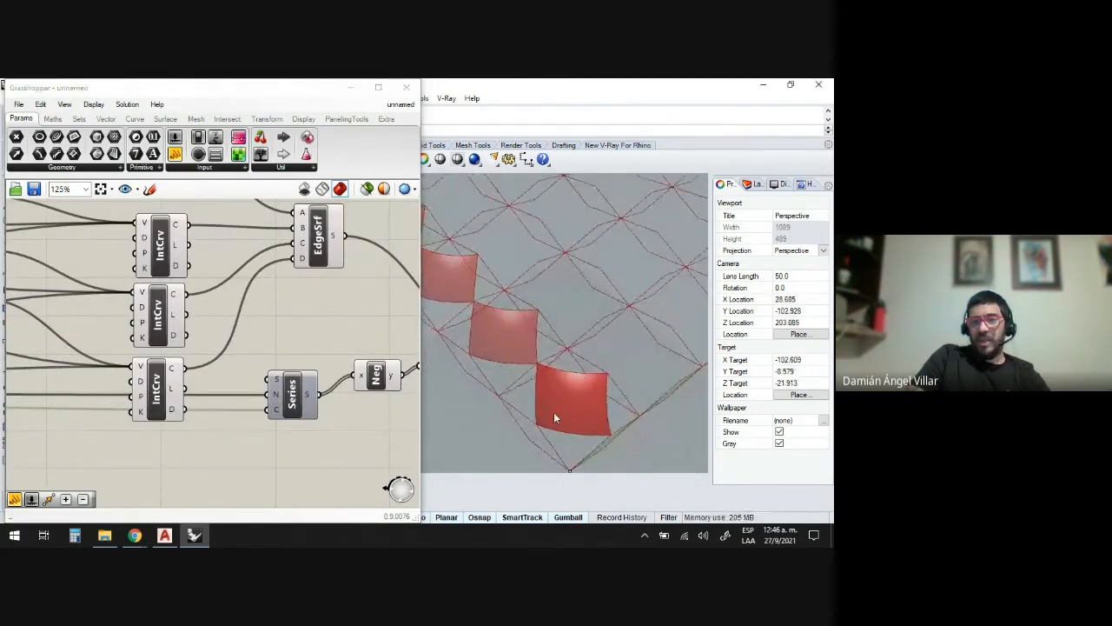
- Turn off the preview of the EdgeSrf component
{"action": "scroll", "coordinate": [540, 367], "scroll_direction": "down", "scroll_amount": 8}
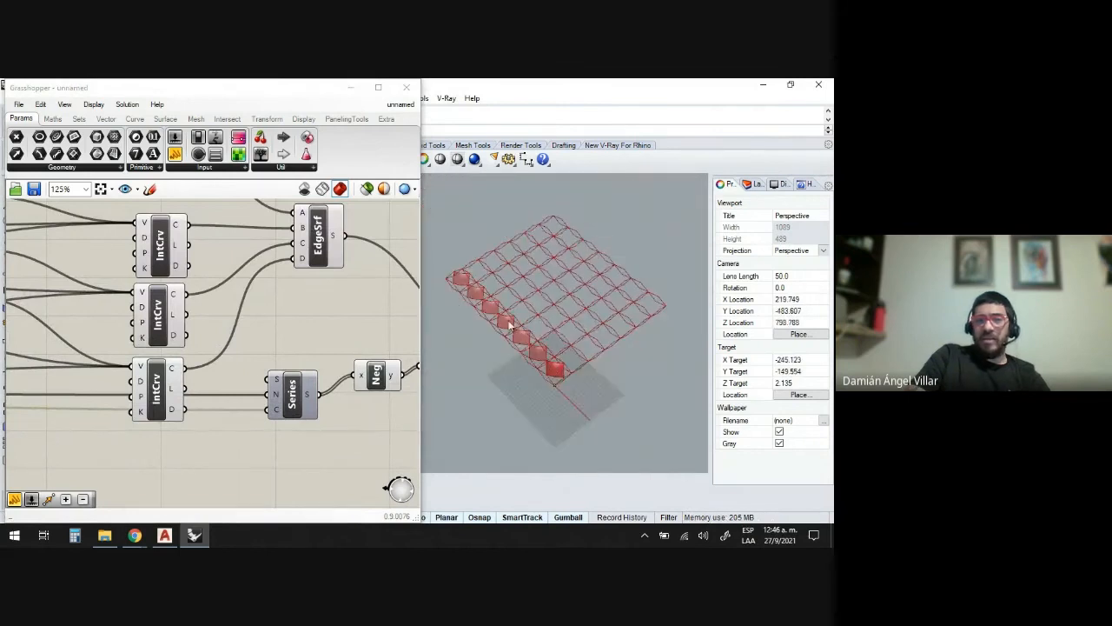
{"action": "scroll", "coordinate": [237, 409], "scroll_direction": "down", "scroll_amount": 4}
{"action": "scroll", "coordinate": [295, 405], "scroll_direction": "up", "scroll_amount": 4}
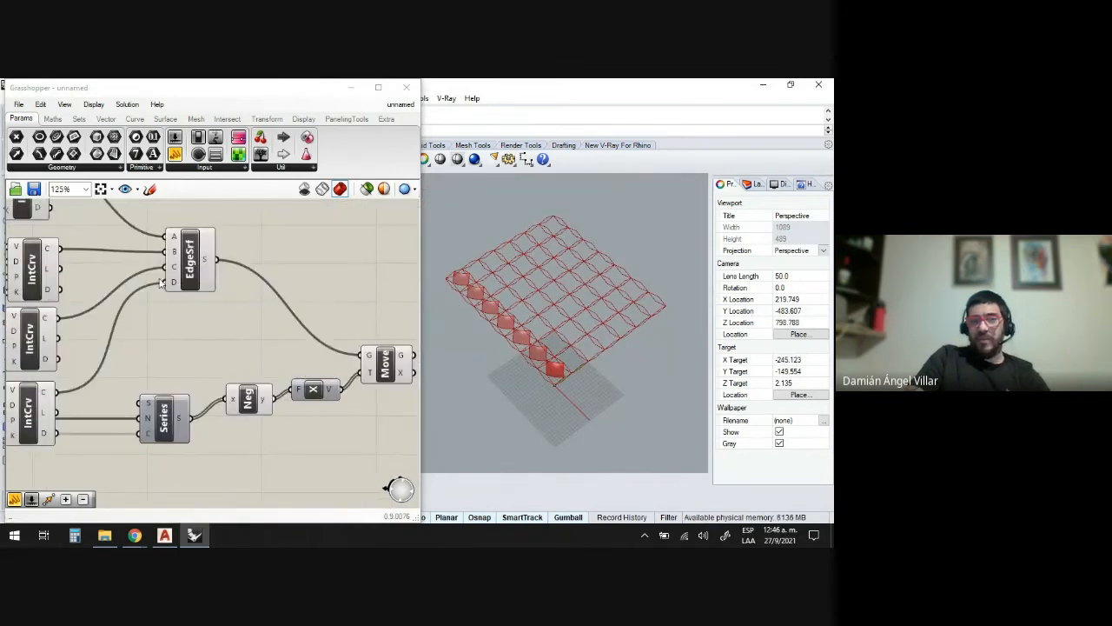
{"action": "right_click", "coordinate": [199, 258]}
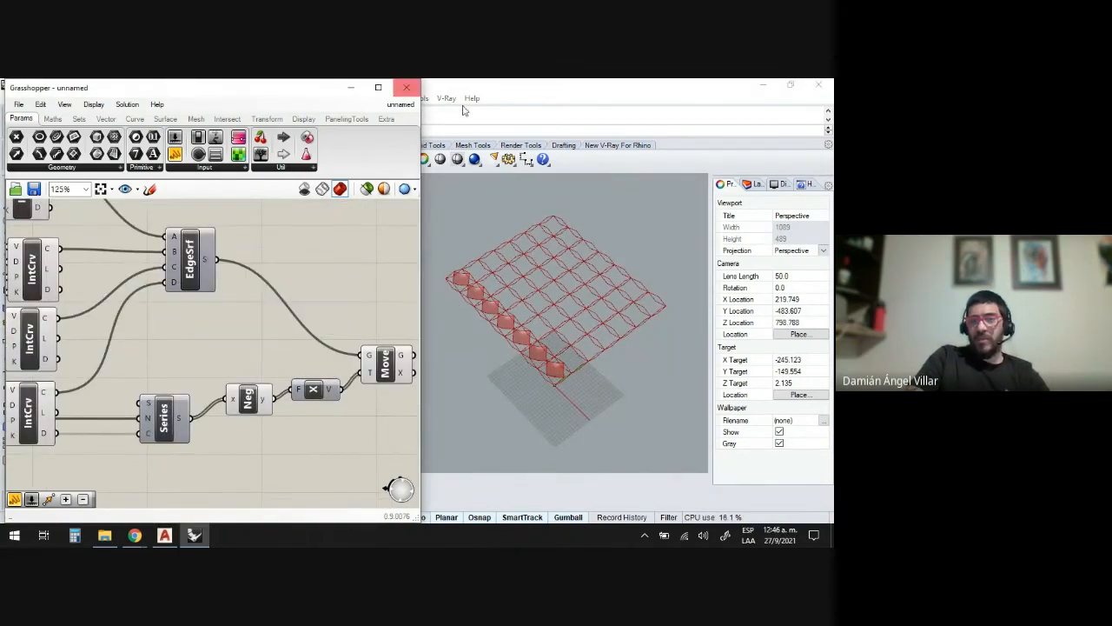
- Add a second Move component and place it beyond the Move component at the end of the definition
{"action": "scroll", "coordinate": [244, 392], "scroll_direction": "down", "scroll_amount": 4}
{"action": "scroll", "coordinate": [361, 398], "scroll_direction": "up", "scroll_amount": 4}
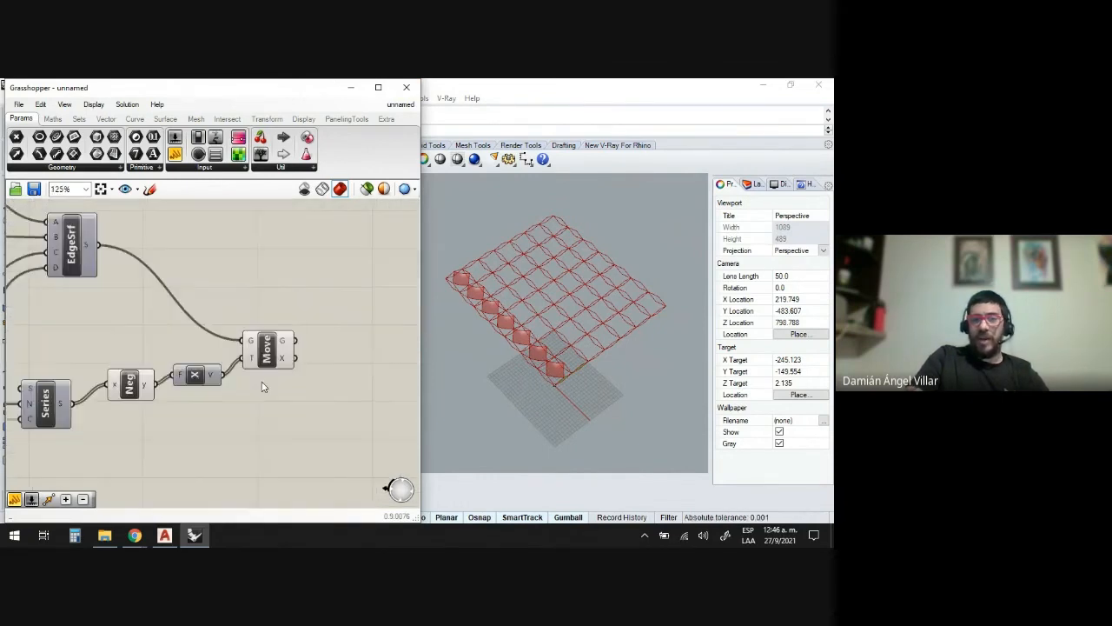
{"action": "right_click", "coordinate": [129, 385]}
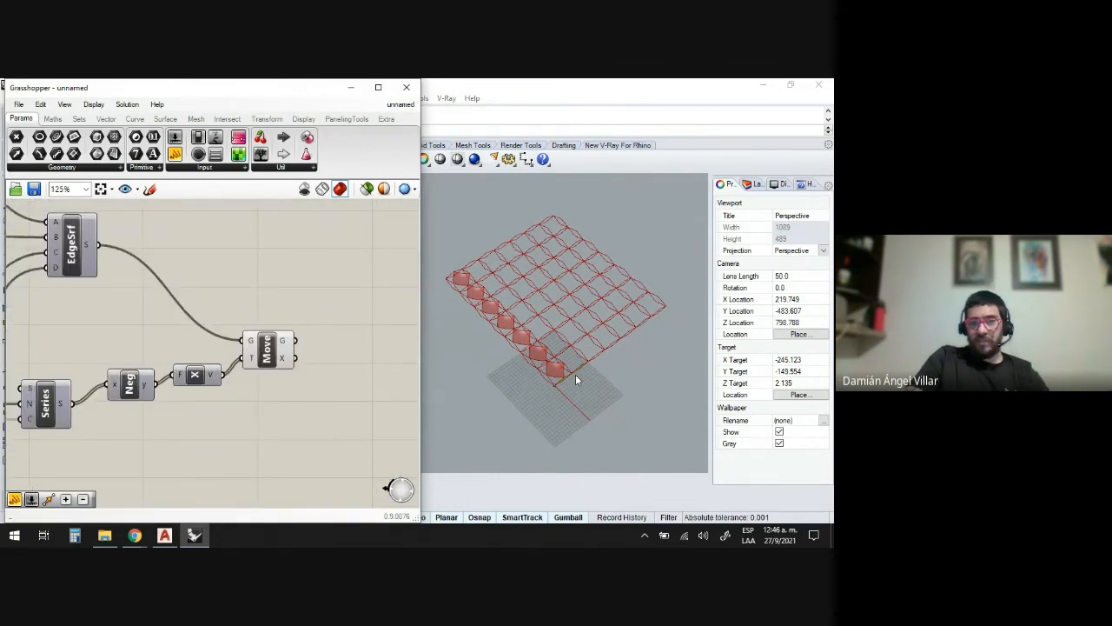
{"action": "scroll", "coordinate": [310, 349], "scroll_direction": "down", "scroll_amount": 3}
{"action": "scroll", "coordinate": [273, 365], "scroll_direction": "up", "scroll_amount": 3}
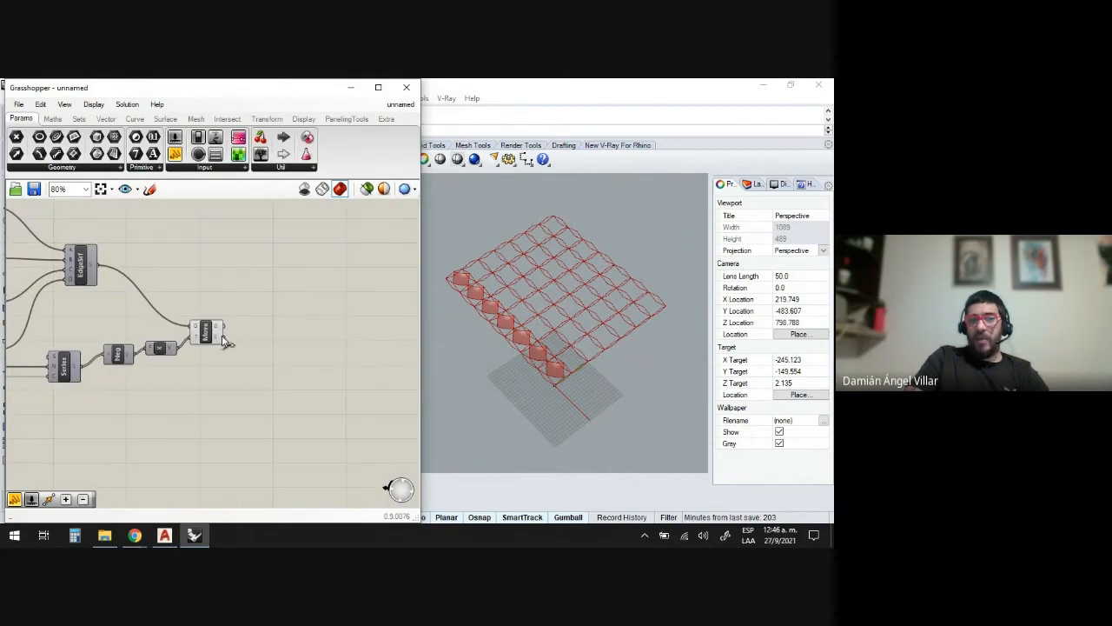
{"action": "double_click", "coordinate": [273, 384]}
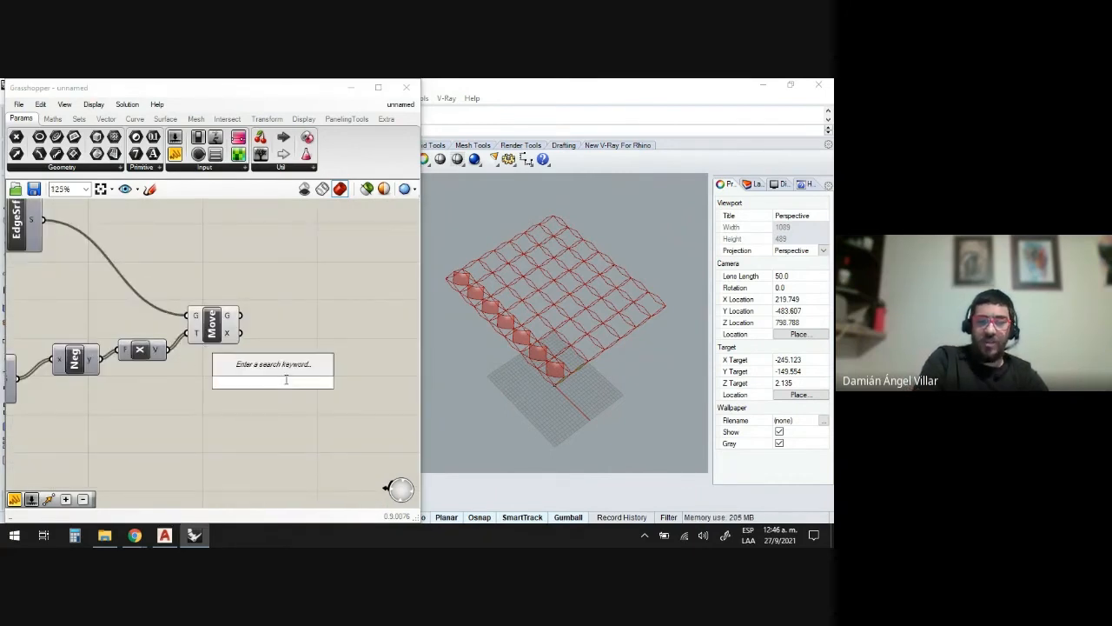
{"action": "type", "text": "mo"}
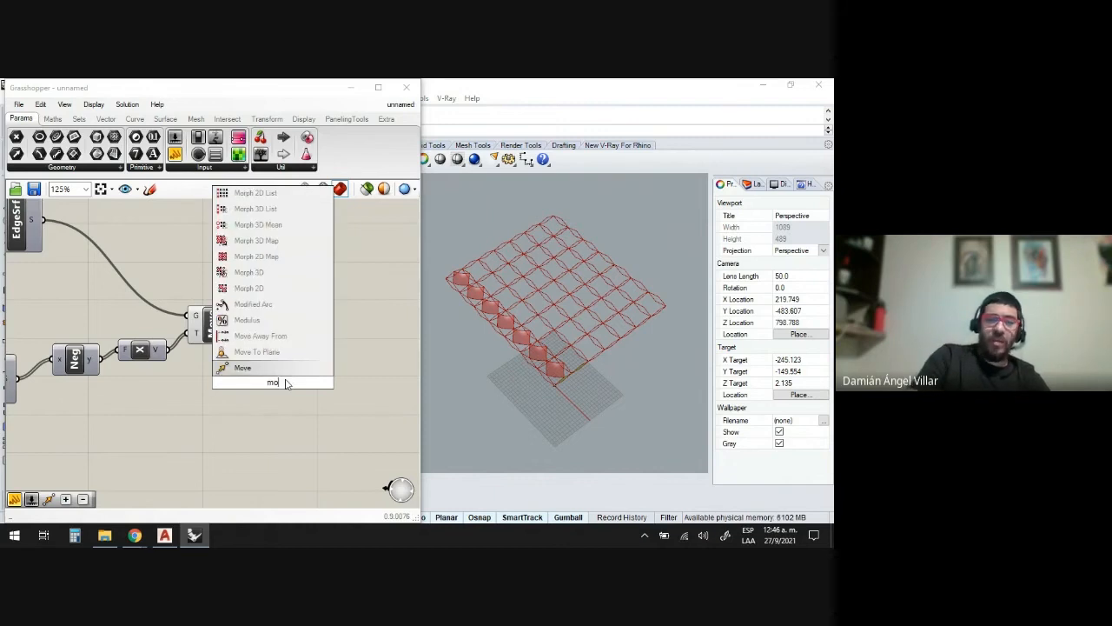
{"action": "left_click", "coordinate": [240, 368]}
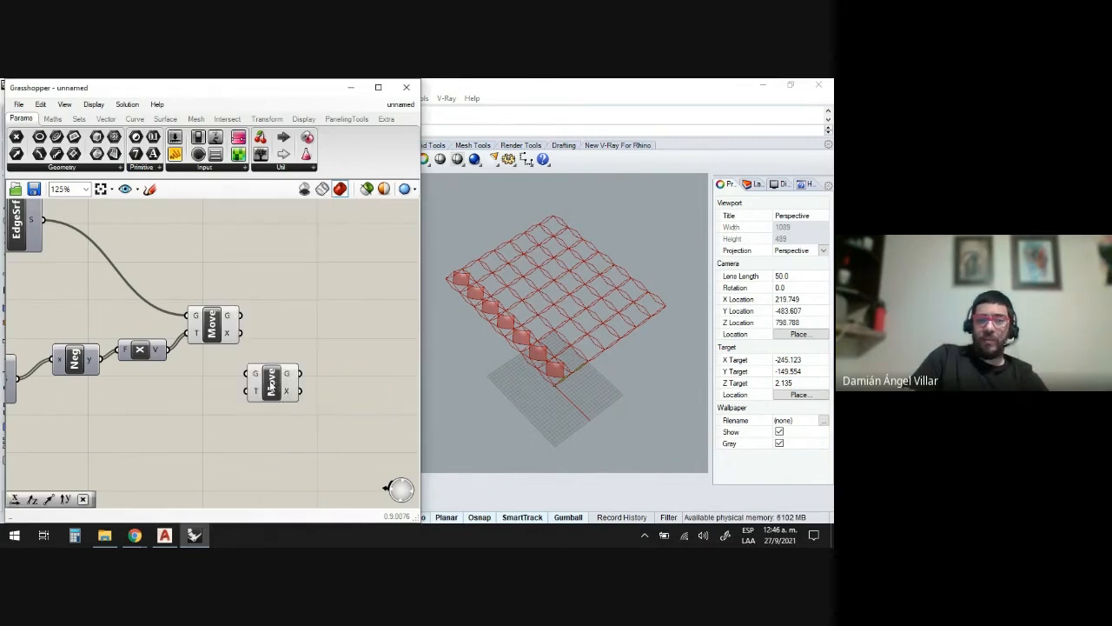
{"action": "left_click_drag", "start_coordinate": [271, 389], "coordinate": [394, 370]}
- Connect the geometry output of the first panel Move to the geometry input of the second Move
{"action": "scroll", "coordinate": [191, 326], "scroll_direction": "up", "scroll_amount": 1}
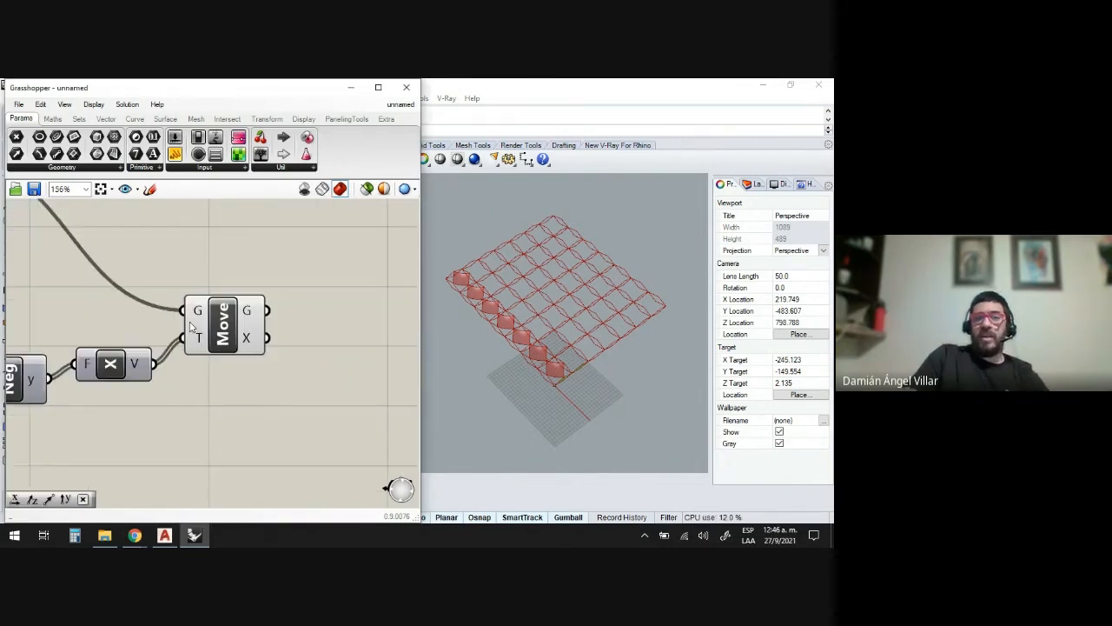
{"action": "scroll", "coordinate": [191, 325], "scroll_direction": "down", "scroll_amount": 3}
{"action": "scroll", "coordinate": [218, 330], "scroll_direction": "up", "scroll_amount": 3}
{"action": "left_click_drag", "start_coordinate": [209, 302], "coordinate": [411, 365]}
- Add a Unit Y component and connect its vector output to the T input of the second Move
{"action": "double_click", "coordinate": [274, 390]}
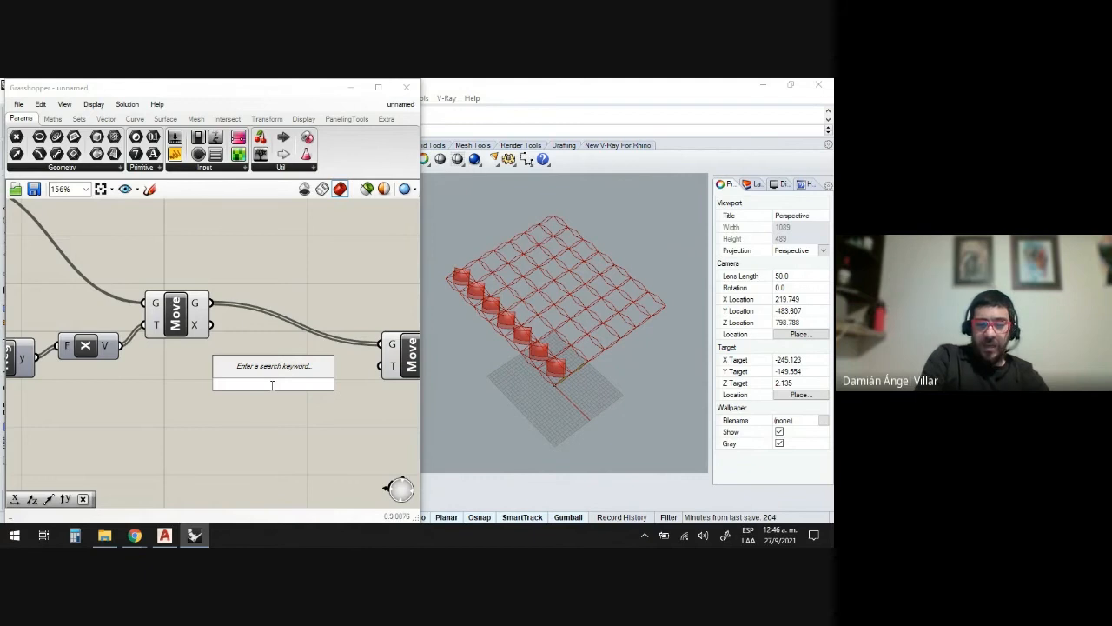
{"action": "type", "text": "y"}
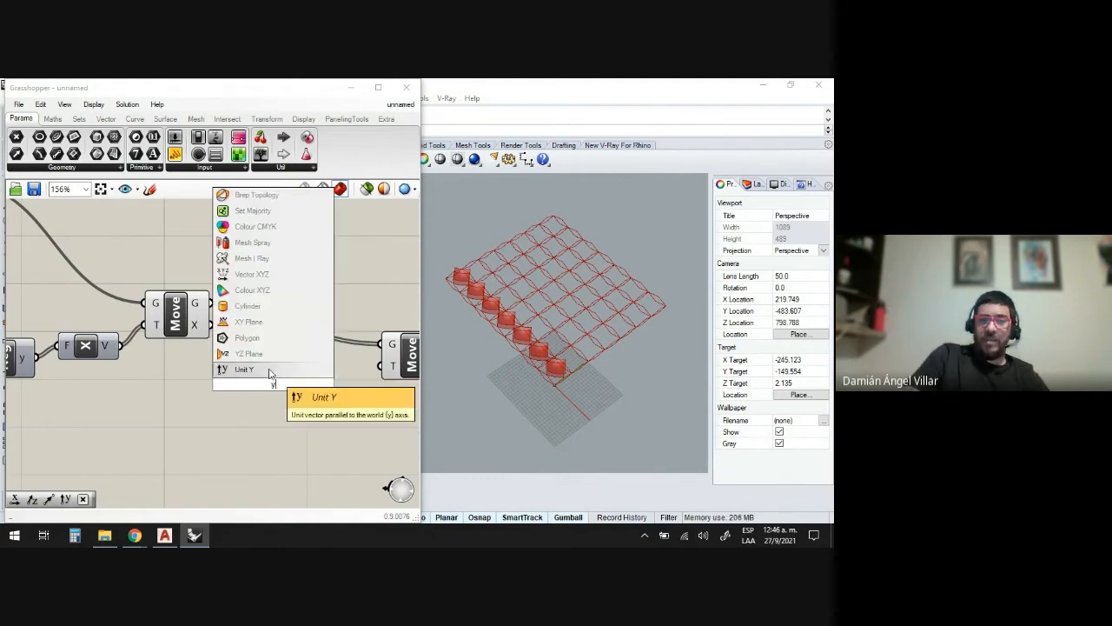
{"action": "left_click", "coordinate": [269, 371]}
{"action": "left_click_drag", "start_coordinate": [301, 384], "coordinate": [380, 366]}
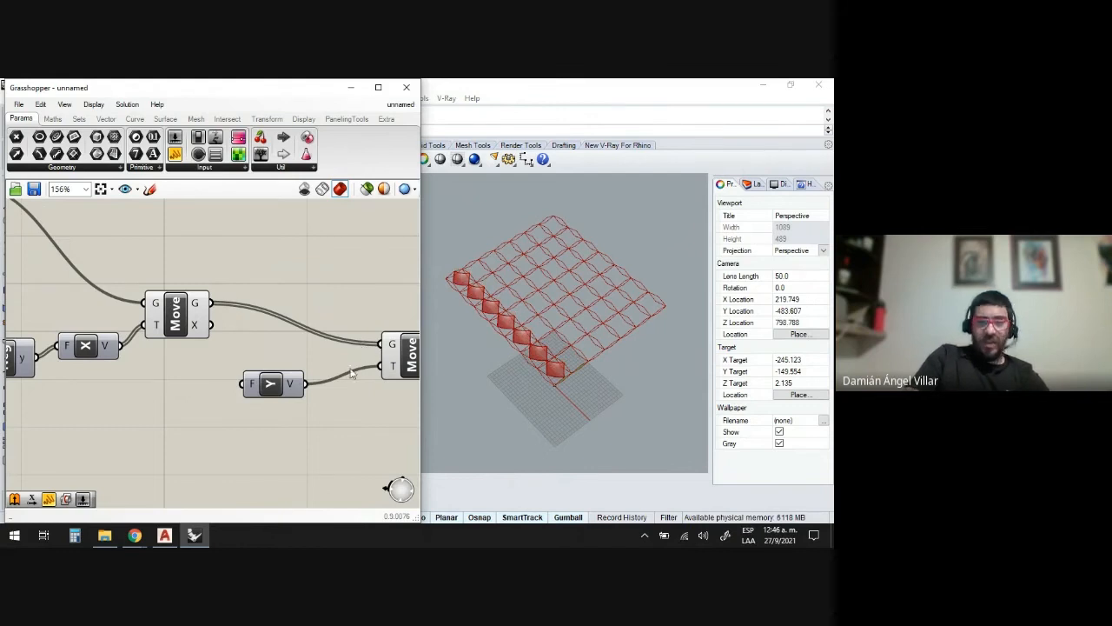
- Connect the Series output to the factor input of the new Unit Y component and shift Unit Y slightly lower on the canvas
{"action": "scroll", "coordinate": [371, 383], "scroll_direction": "down", "scroll_amount": 3}
{"action": "scroll", "coordinate": [134, 392], "scroll_direction": "up", "scroll_amount": 2}
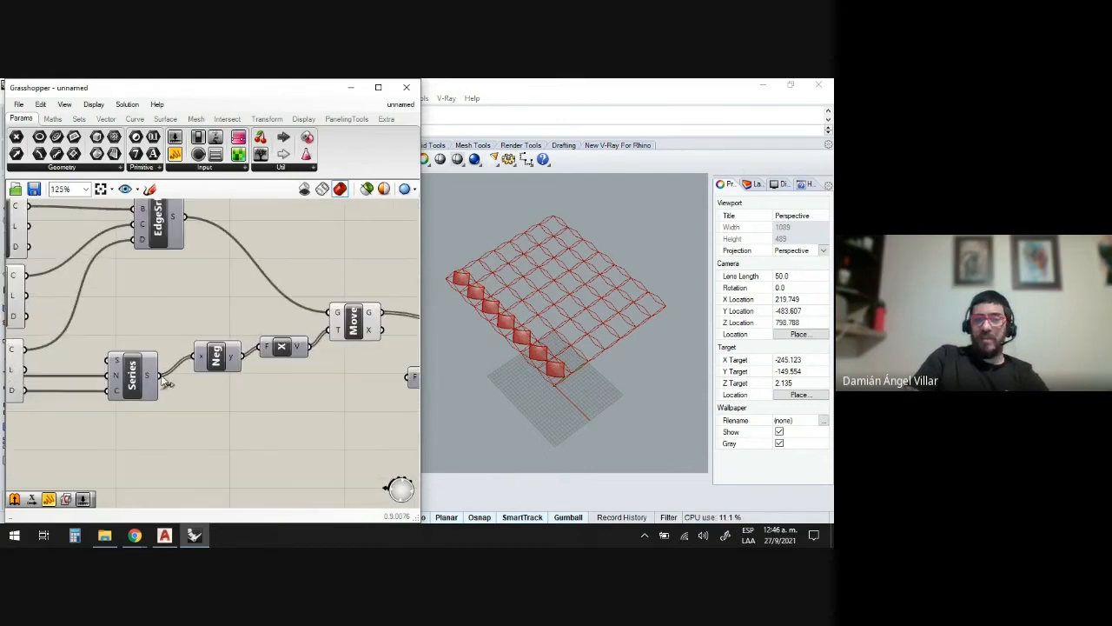
{"action": "scroll", "coordinate": [185, 412], "scroll_direction": "down", "scroll_amount": 3}
{"action": "scroll", "coordinate": [314, 394], "scroll_direction": "up", "scroll_amount": 2}
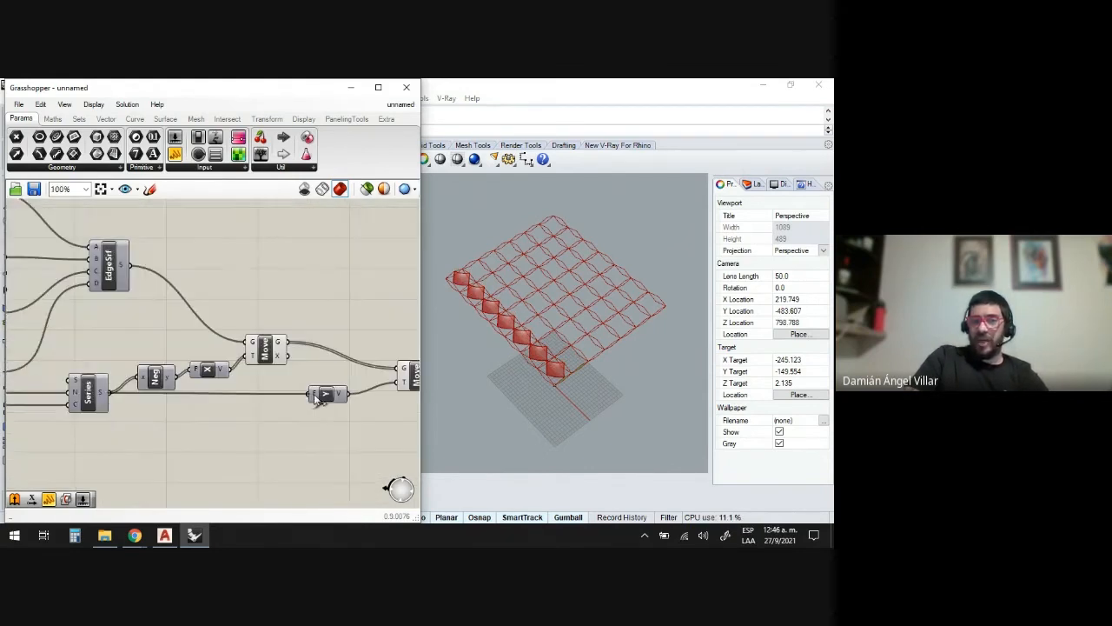
{"action": "left_click_drag", "start_coordinate": [323, 398], "coordinate": [316, 416]}
{"action": "scroll", "coordinate": [542, 354], "scroll_direction": "up", "scroll_amount": 2}
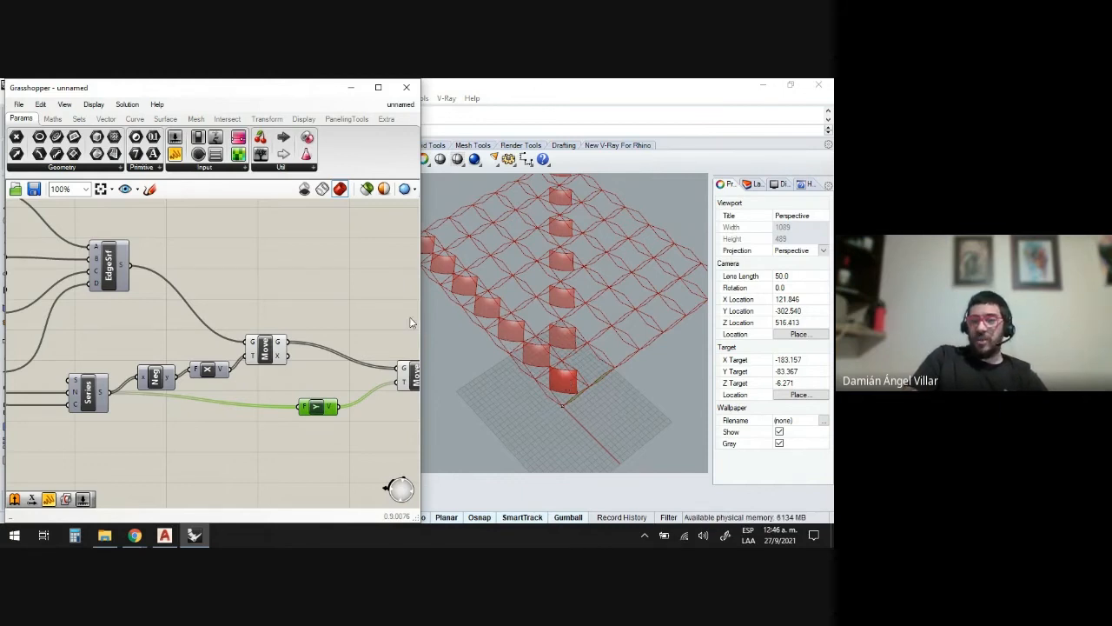
- Graft the geometry input of the second Move component
{"action": "scroll", "coordinate": [239, 441], "scroll_direction": "down", "scroll_amount": 3}
{"action": "scroll", "coordinate": [314, 421], "scroll_direction": "up", "scroll_amount": 4}
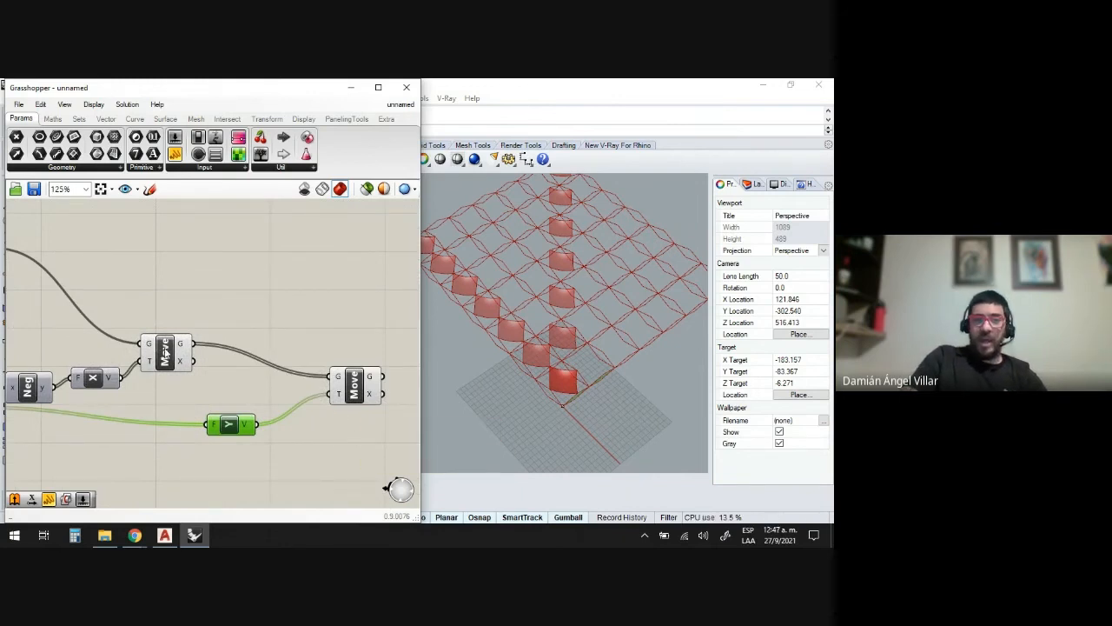
{"action": "right_click", "coordinate": [341, 380]}
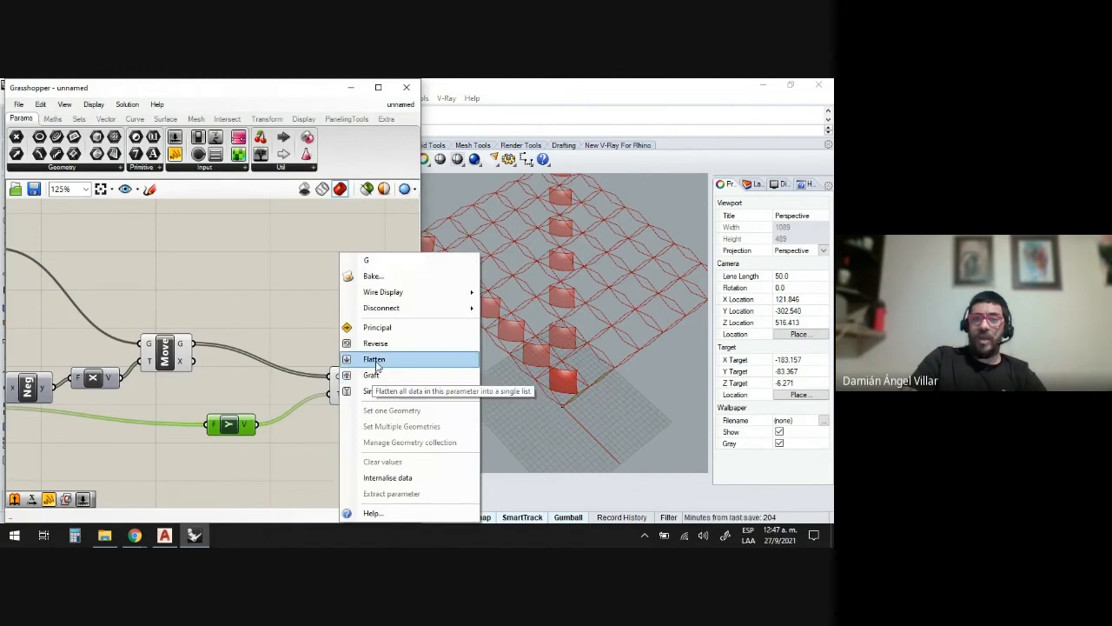
{"action": "left_click", "coordinate": [374, 374]}
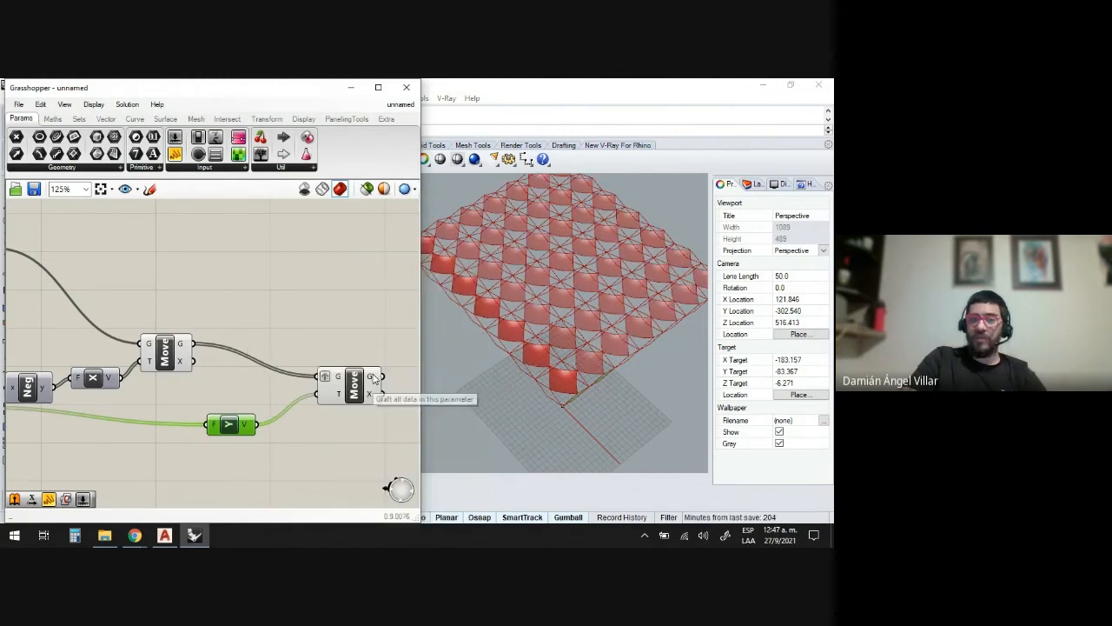
{"action": "left_click", "coordinate": [332, 452]}
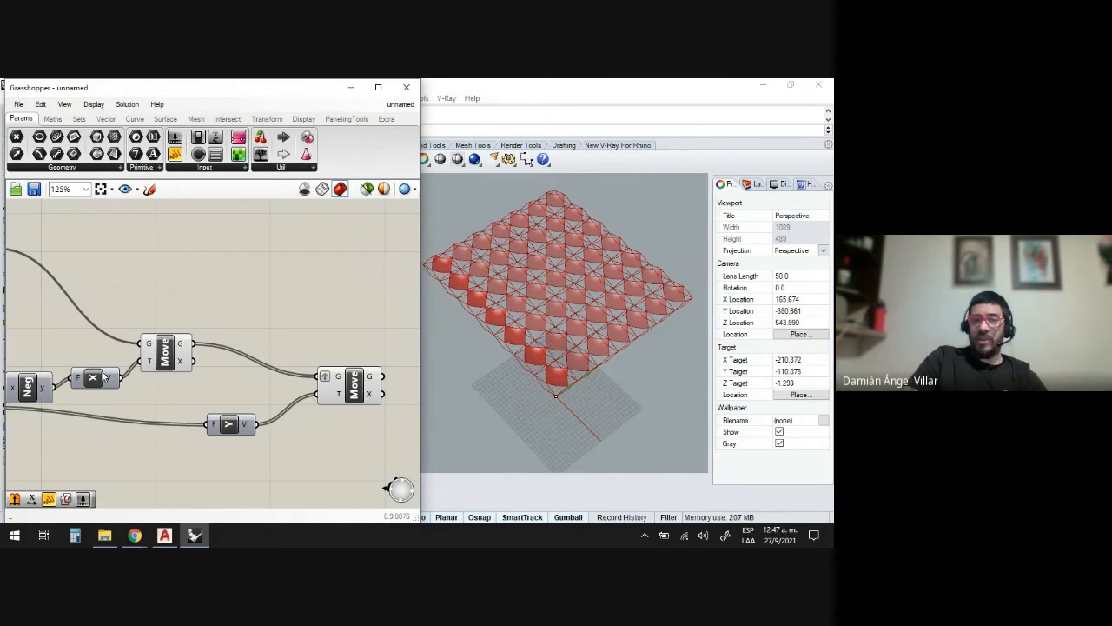
- Turn off the preview of the first Move component, which shifts the panels along X
{"action": "right_click", "coordinate": [166, 350]}
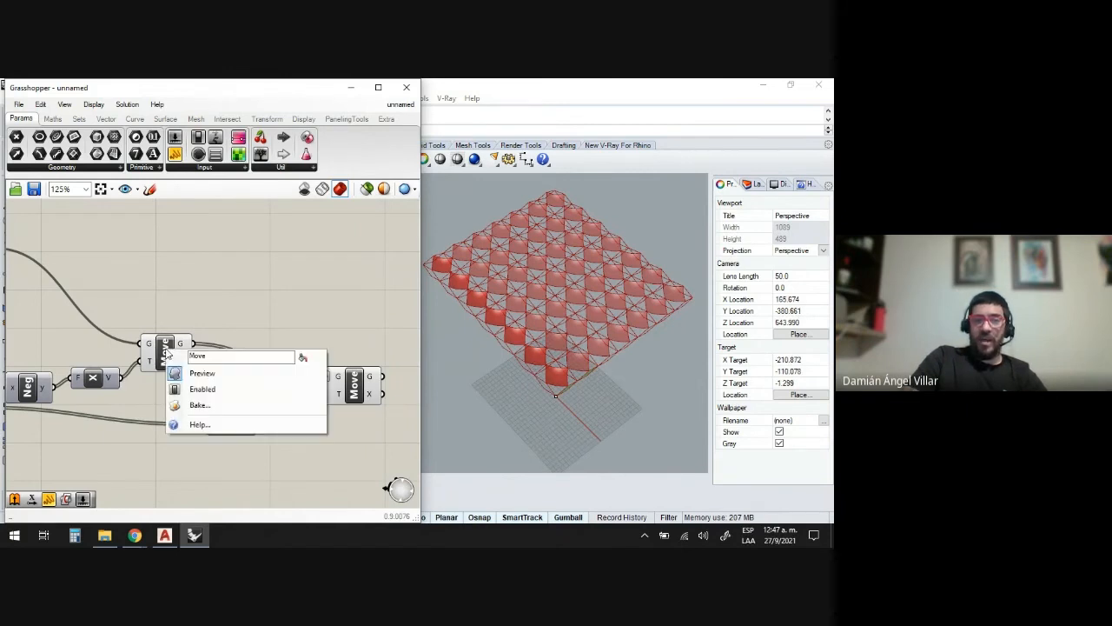
{"action": "left_click", "coordinate": [193, 373]}
{"action": "right_click_drag", "start_coordinate": [621, 356], "coordinate": [555, 404]}
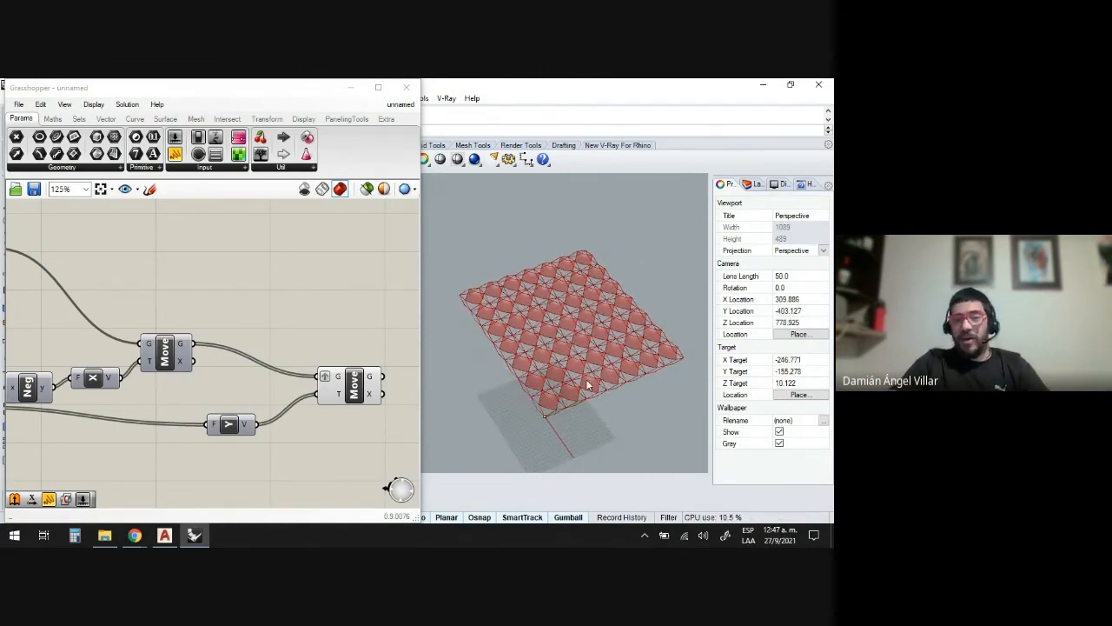
{"action": "scroll", "coordinate": [249, 381], "scroll_direction": "down", "scroll_amount": 5}
{"action": "scroll", "coordinate": [604, 377], "scroll_direction": "up", "scroll_amount": 4}
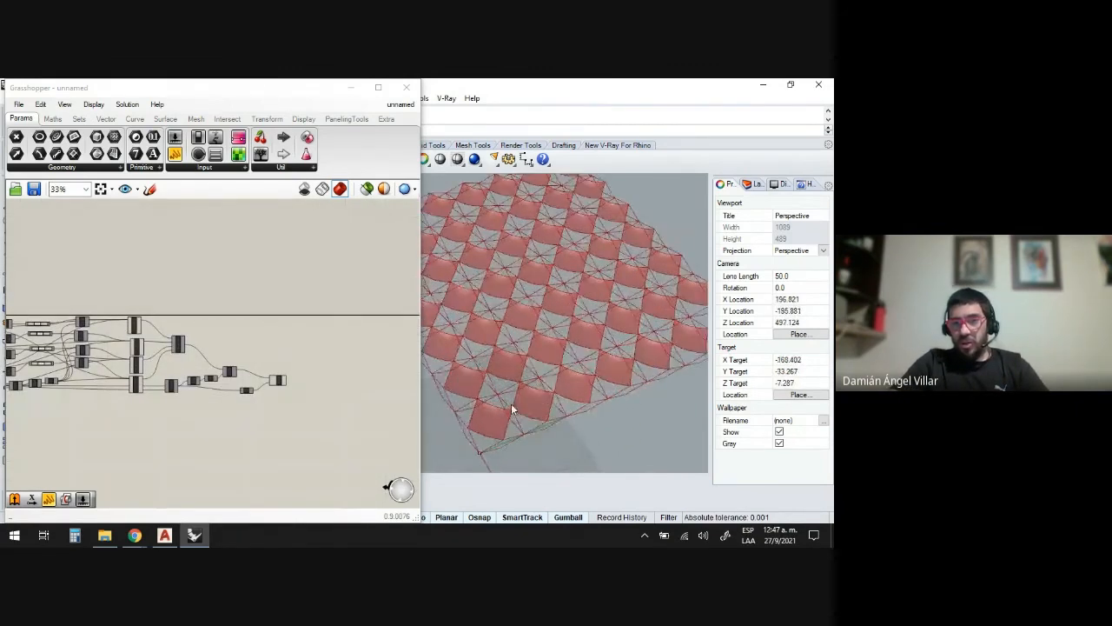
{"action": "scroll", "coordinate": [512, 408], "scroll_direction": "up", "scroll_amount": 3}
{"action": "scroll", "coordinate": [537, 394], "scroll_direction": "down", "scroll_amount": 3}
{"action": "scroll", "coordinate": [519, 402], "scroll_direction": "up", "scroll_amount": 3}
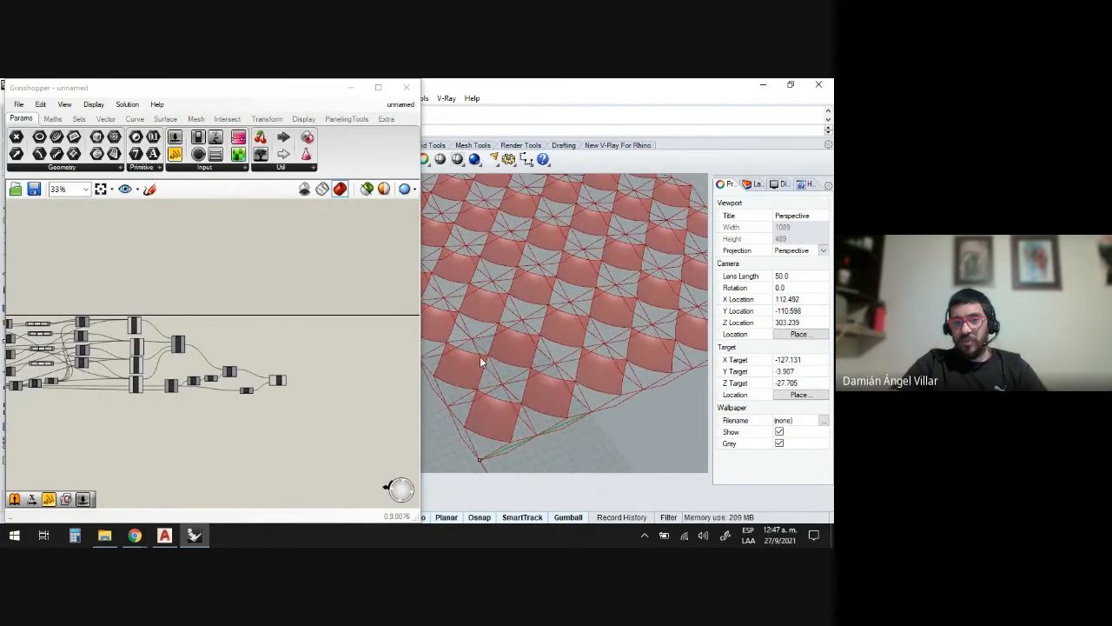
{"action": "scroll", "coordinate": [611, 336], "scroll_direction": "down", "scroll_amount": 3}
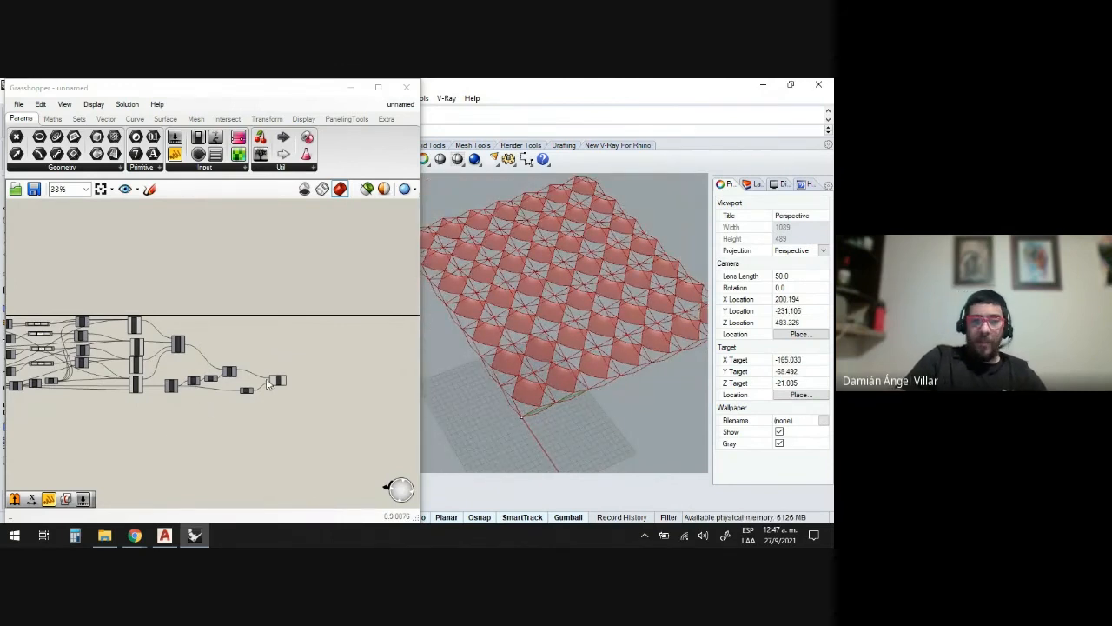
- Add a Bounding Box component on the canvas beside the Edge Surface component, above the first Move
{"action": "scroll", "coordinate": [270, 384], "scroll_direction": "up", "scroll_amount": 4}
{"action": "scroll", "coordinate": [275, 343], "scroll_direction": "up", "scroll_amount": 1}
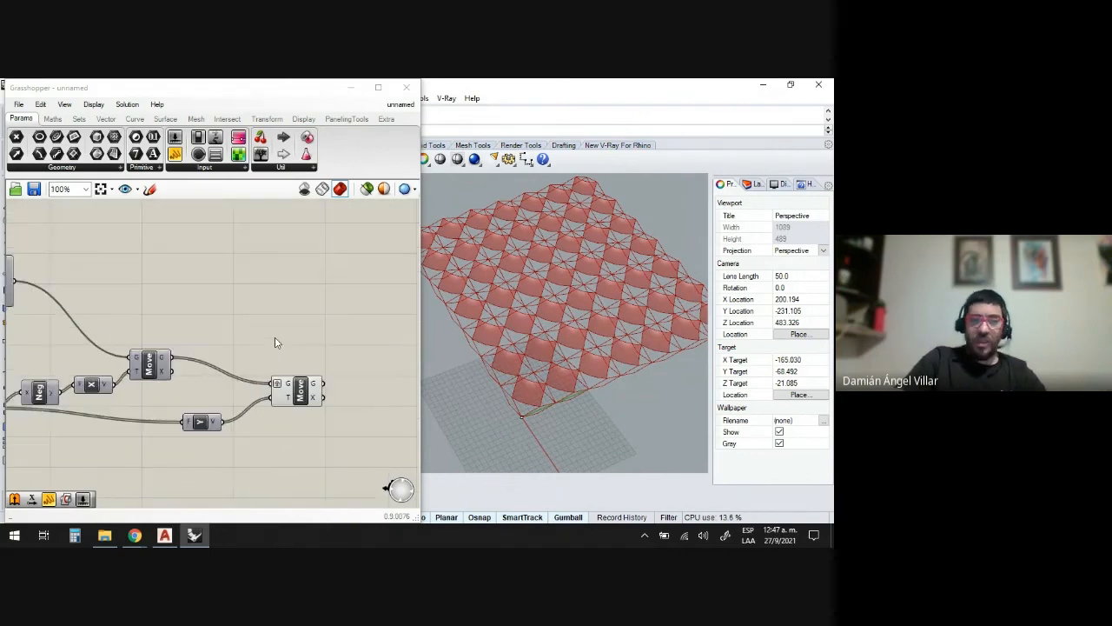
{"action": "scroll", "coordinate": [278, 353], "scroll_direction": "down", "scroll_amount": 2}
{"action": "right_click_drag", "start_coordinate": [141, 324], "coordinate": [277, 356]}
{"action": "scroll", "coordinate": [278, 357], "scroll_direction": "up", "scroll_amount": 2}
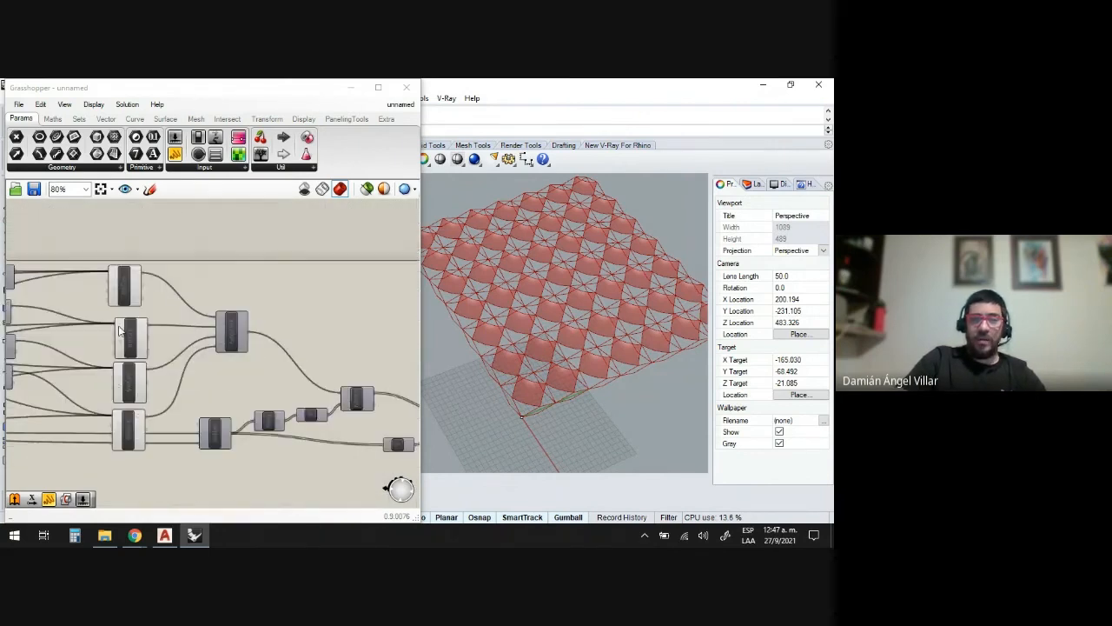
{"action": "double_click", "coordinate": [350, 299]}
{"action": "type", "text": "b"}
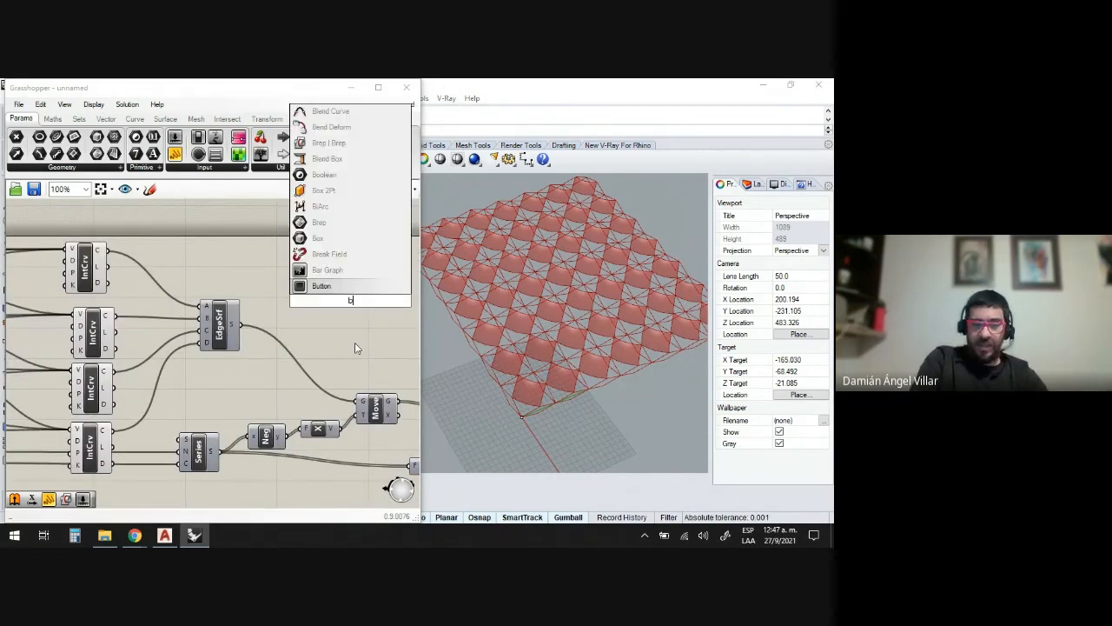
{"action": "type", "text": "ou"}
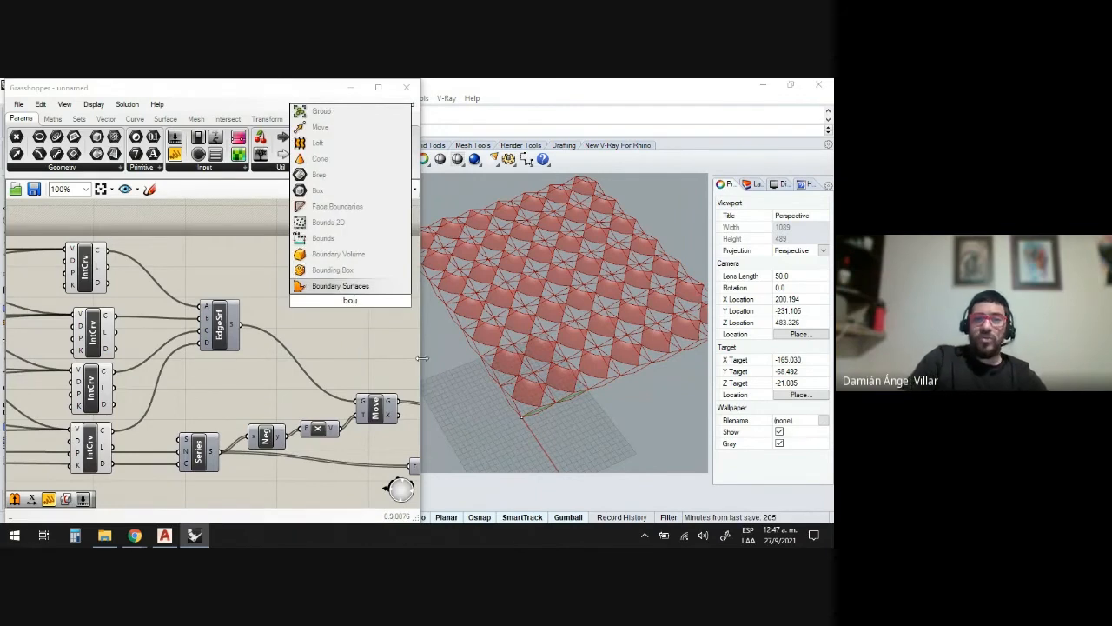
{"action": "left_click", "coordinate": [332, 270]}
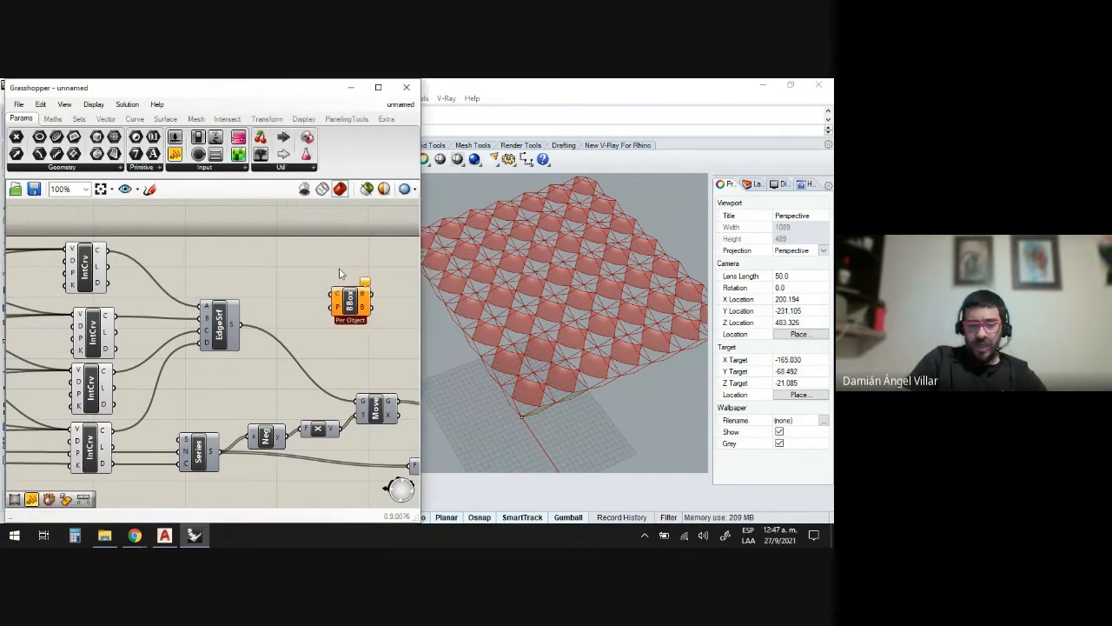
{"action": "left_click_drag", "start_coordinate": [341, 308], "coordinate": [329, 316]}
- Connect the Edge Surface output to the content input of the Bounding Box and inspect the box around the base panel
{"action": "scroll", "coordinate": [268, 330], "scroll_direction": "up", "scroll_amount": 2}
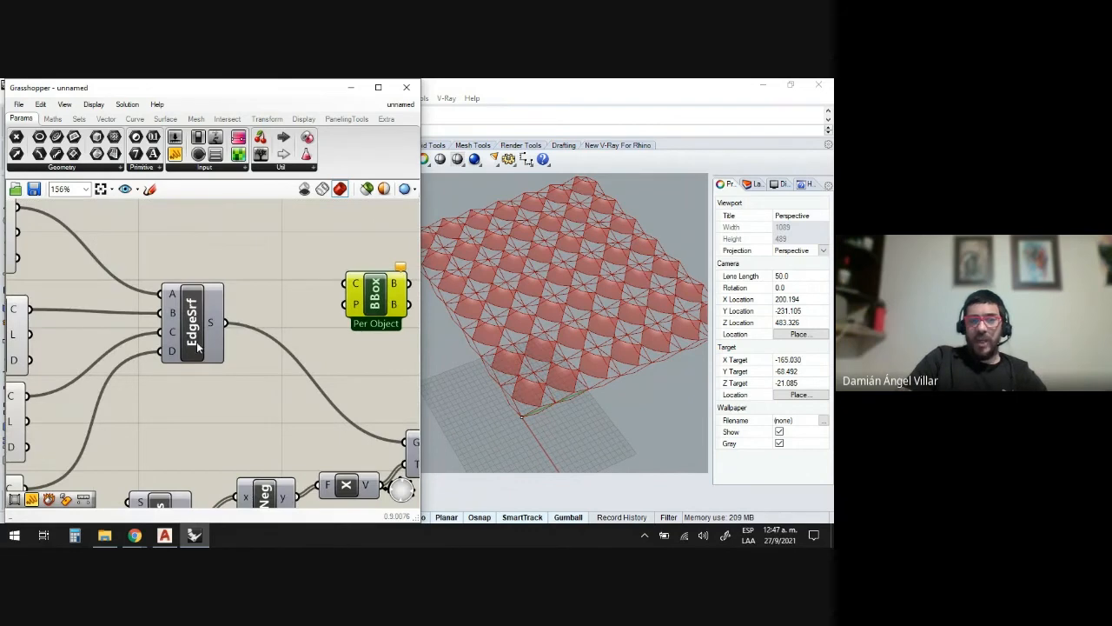
{"action": "left_click", "coordinate": [197, 341]}
{"action": "left_click_drag", "start_coordinate": [227, 324], "coordinate": [355, 283]}
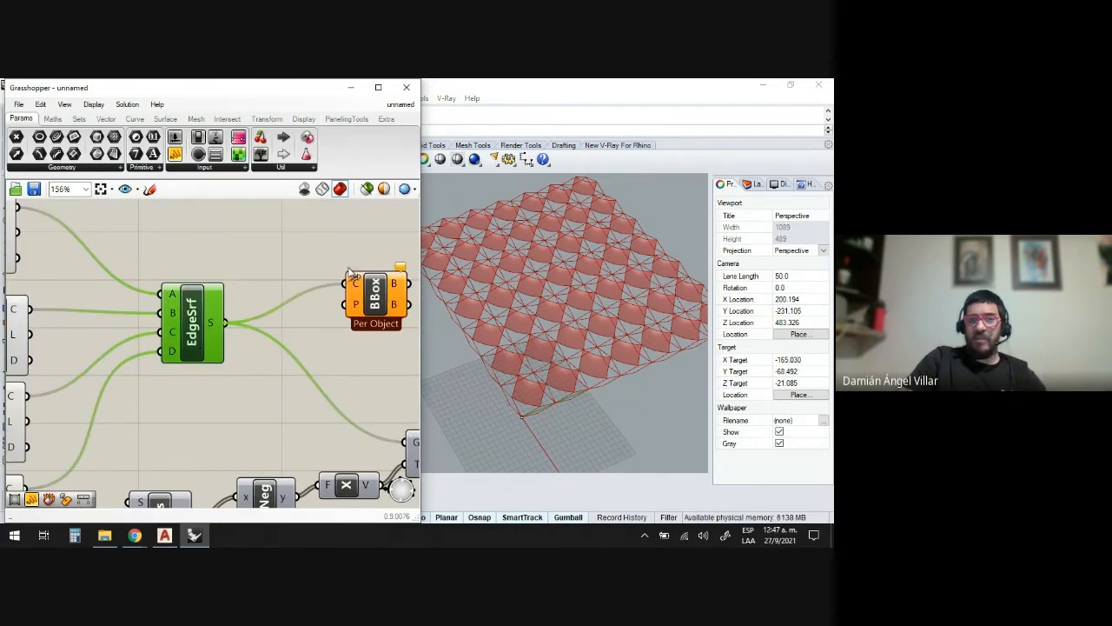
{"action": "scroll", "coordinate": [552, 439], "scroll_direction": "up", "scroll_amount": 5}
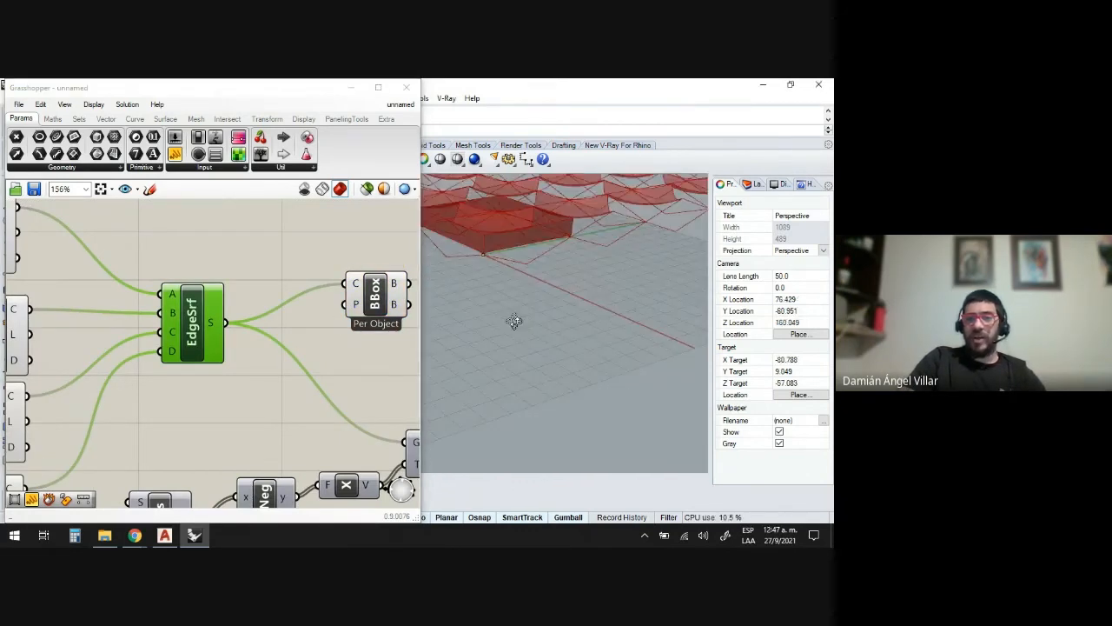
{"action": "right_click_drag", "start_coordinate": [515, 321], "coordinate": [499, 296]}
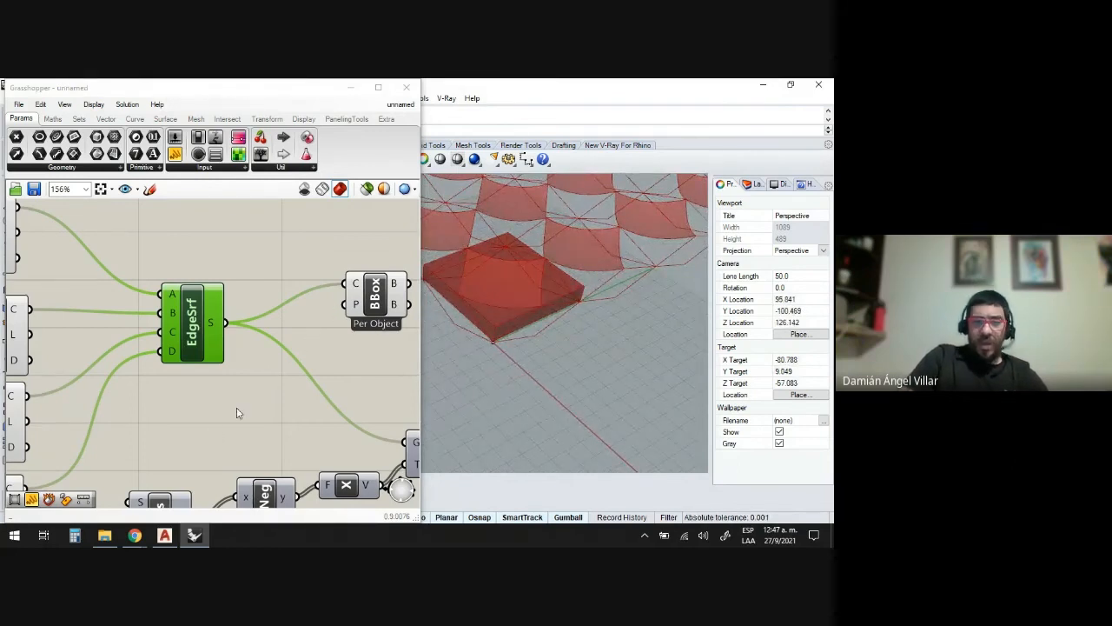
- Add a Deconstruct Brep component after the Bounding Box and feed it the box output
{"action": "scroll", "coordinate": [237, 413], "scroll_direction": "down", "scroll_amount": 4}
{"action": "scroll", "coordinate": [338, 323], "scroll_direction": "up", "scroll_amount": 4}
{"action": "double_click", "coordinate": [339, 358]}
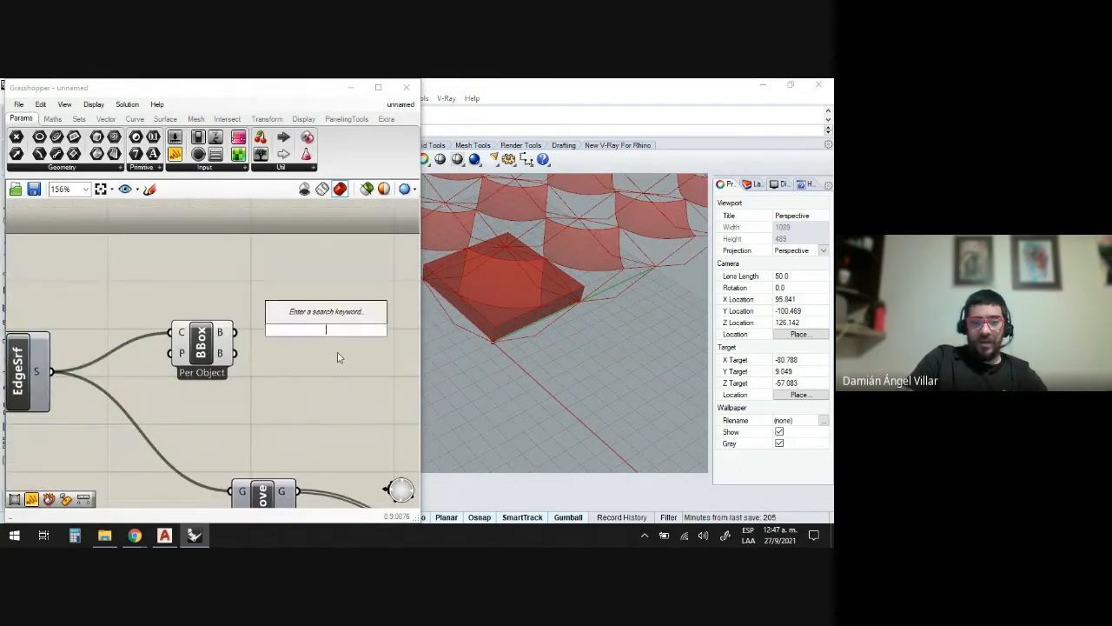
{"action": "type", "text": "de"}
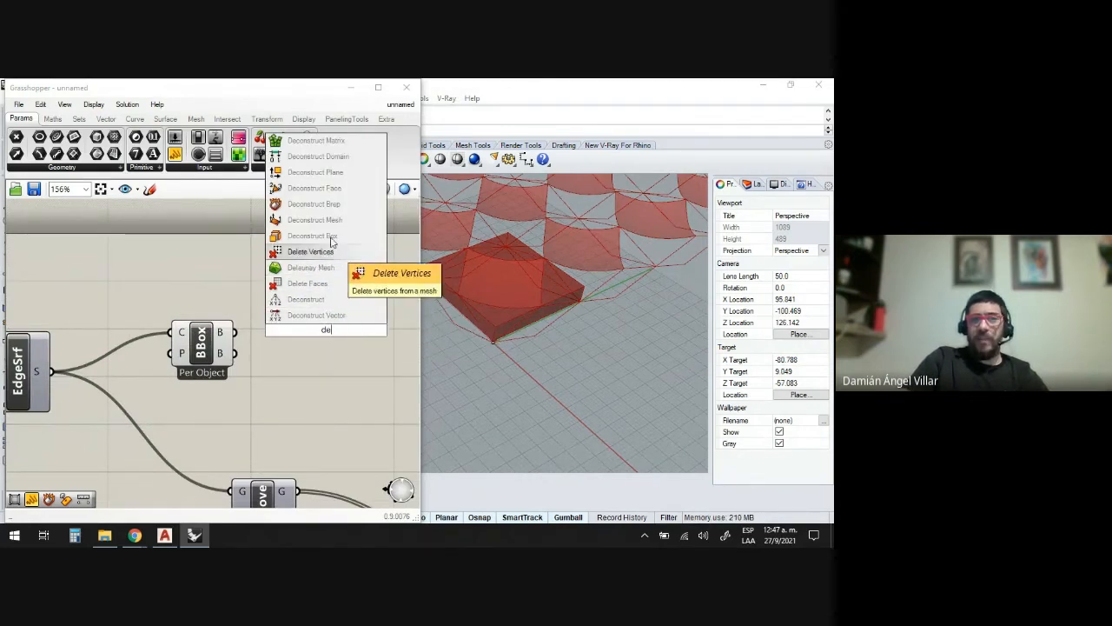
{"action": "left_click", "coordinate": [328, 208]}
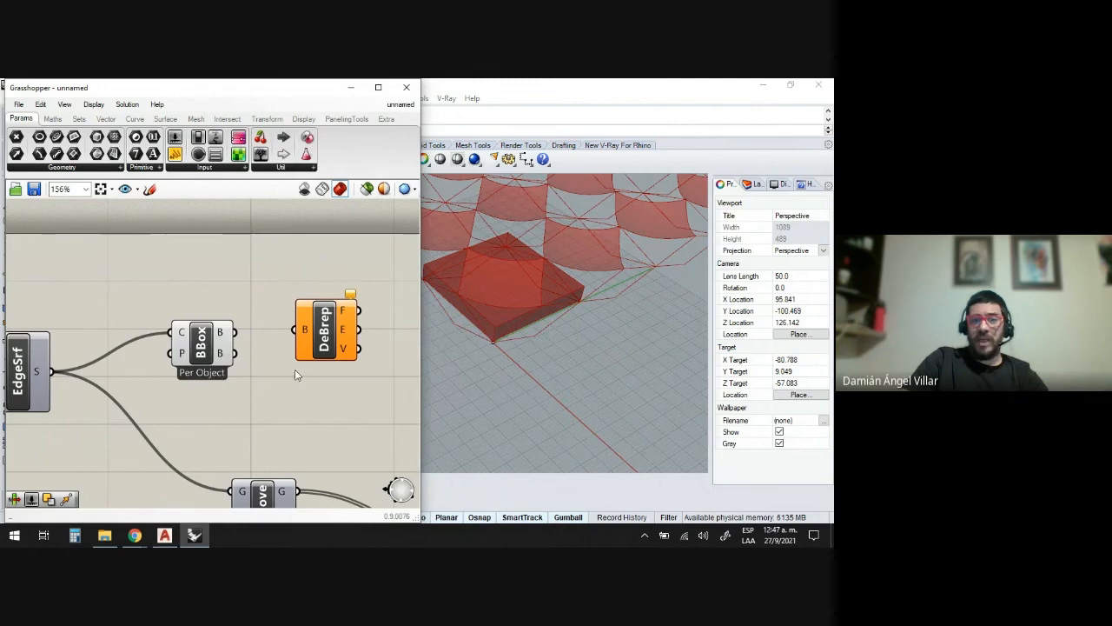
{"action": "left_click_drag", "start_coordinate": [314, 352], "coordinate": [333, 339]}
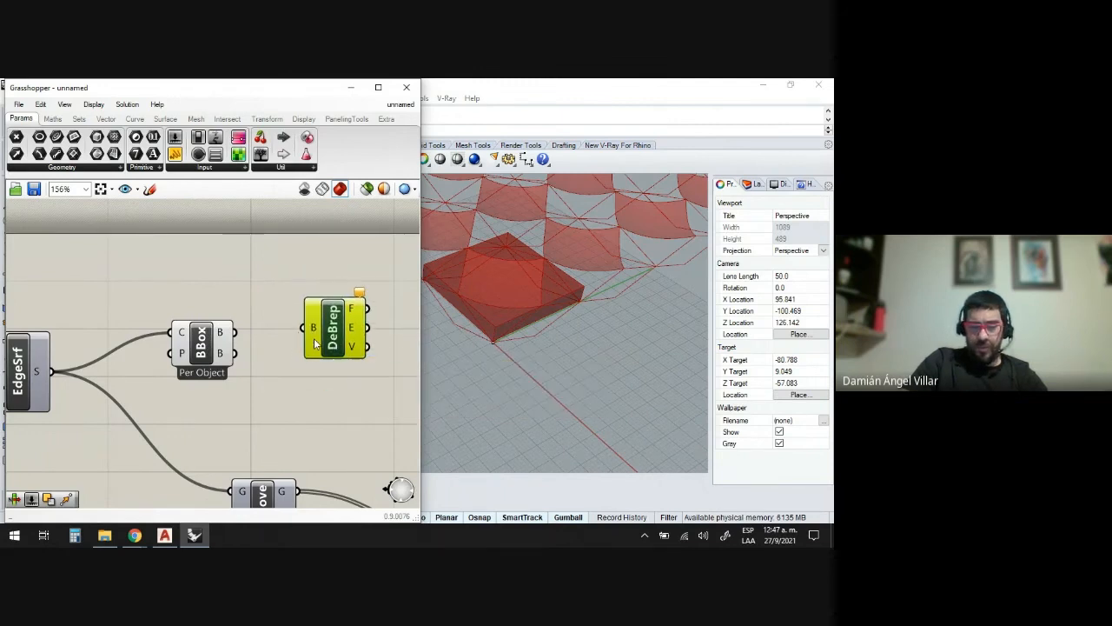
{"action": "left_click_drag", "start_coordinate": [235, 332], "coordinate": [304, 327]}
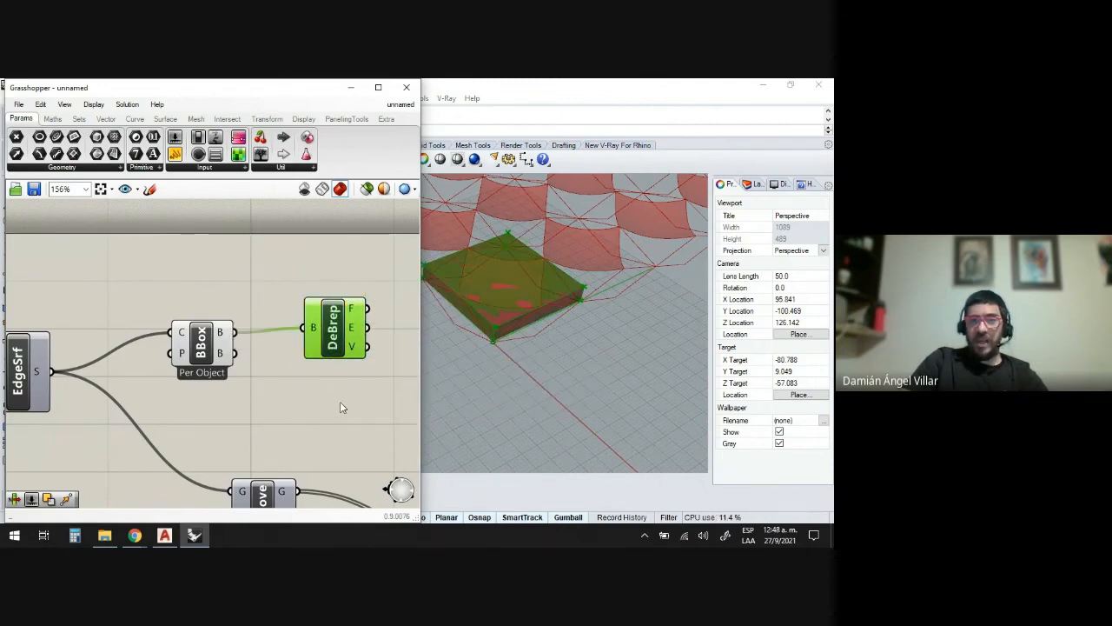
- Turn off the preview of the Bounding Box component
{"action": "right_click", "coordinate": [203, 345]}
{"action": "left_click", "coordinate": [239, 366]}
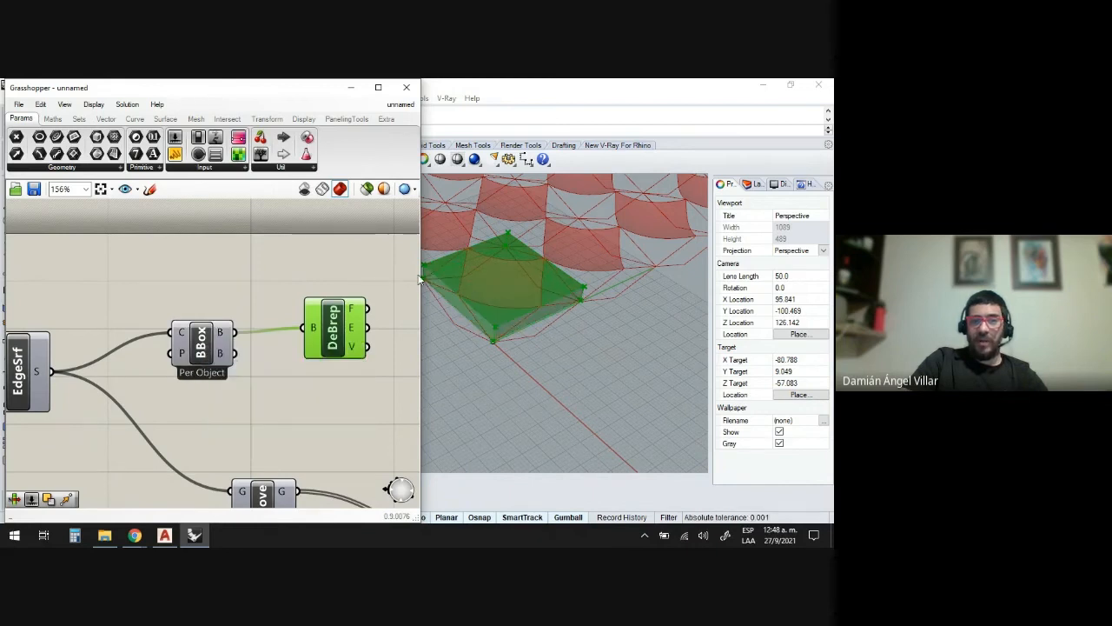
{"action": "mouse_move", "coordinate": [354, 312]}
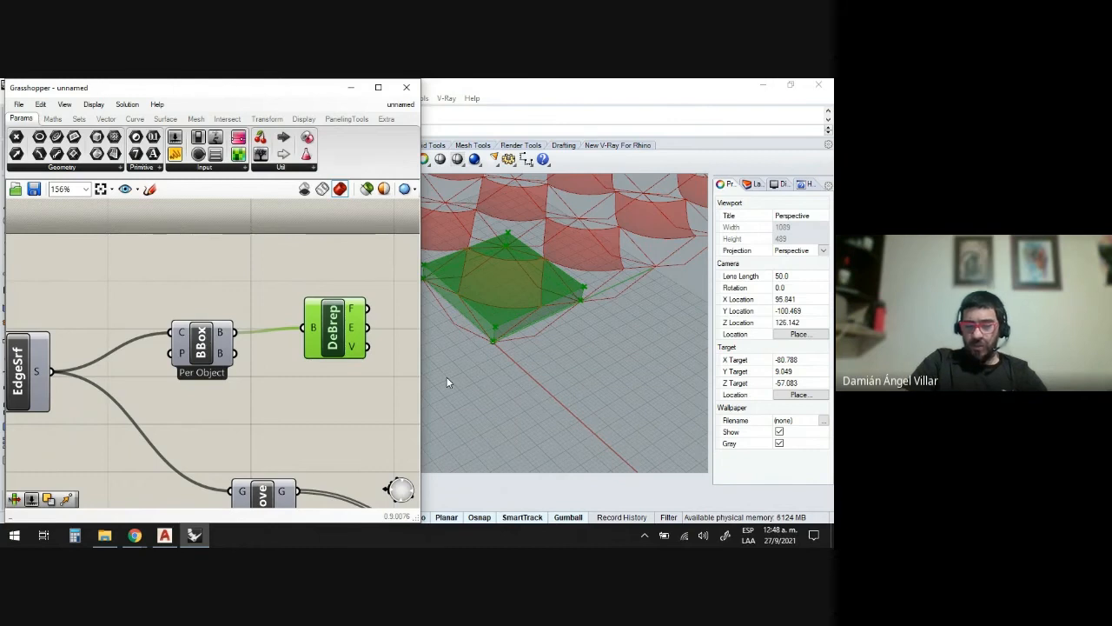
- Add a List Item component after Deconstruct Brep and duplicate it, placing the two one above the other
{"action": "scroll", "coordinate": [267, 364], "scroll_direction": "down", "scroll_amount": 4}
{"action": "scroll", "coordinate": [311, 345], "scroll_direction": "up", "scroll_amount": 2}
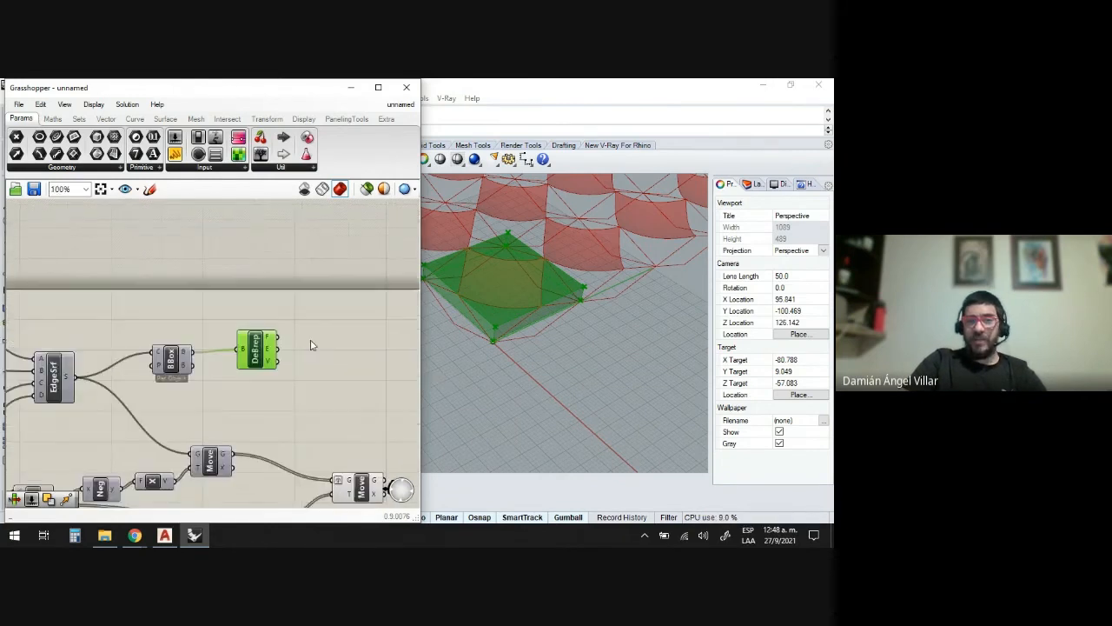
{"action": "double_click", "coordinate": [309, 341]}
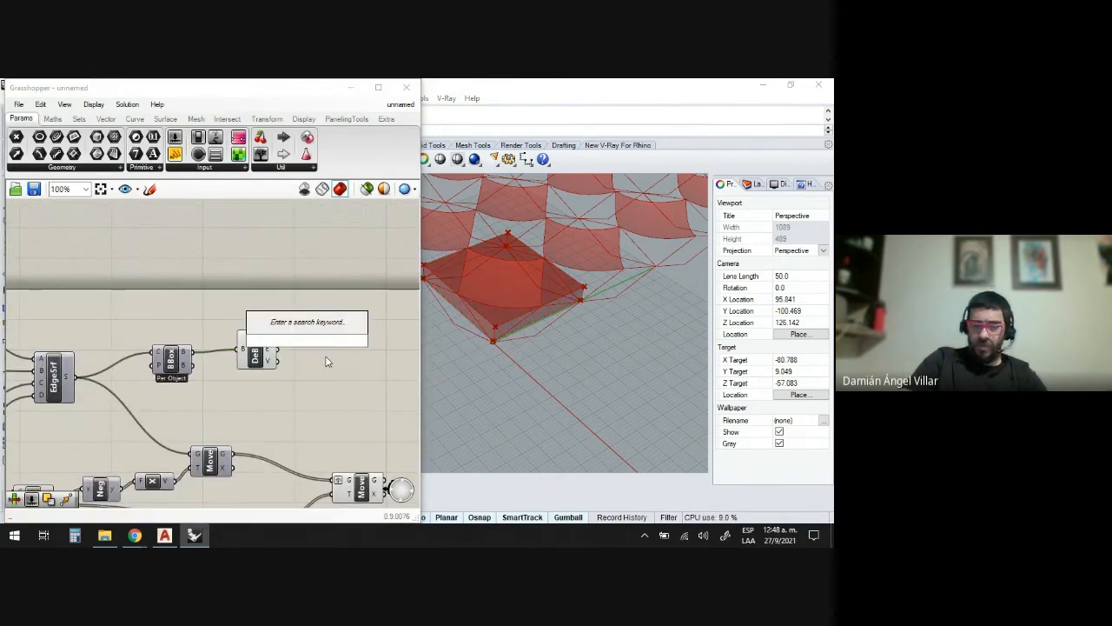
{"action": "type", "text": "li"}
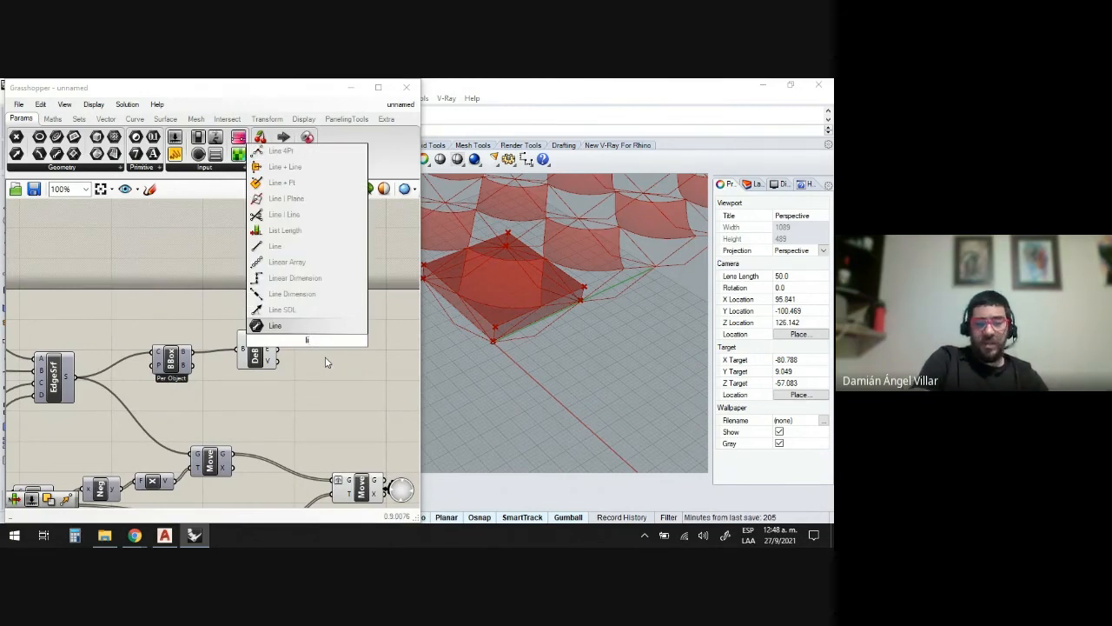
{"action": "type", "text": "st"}
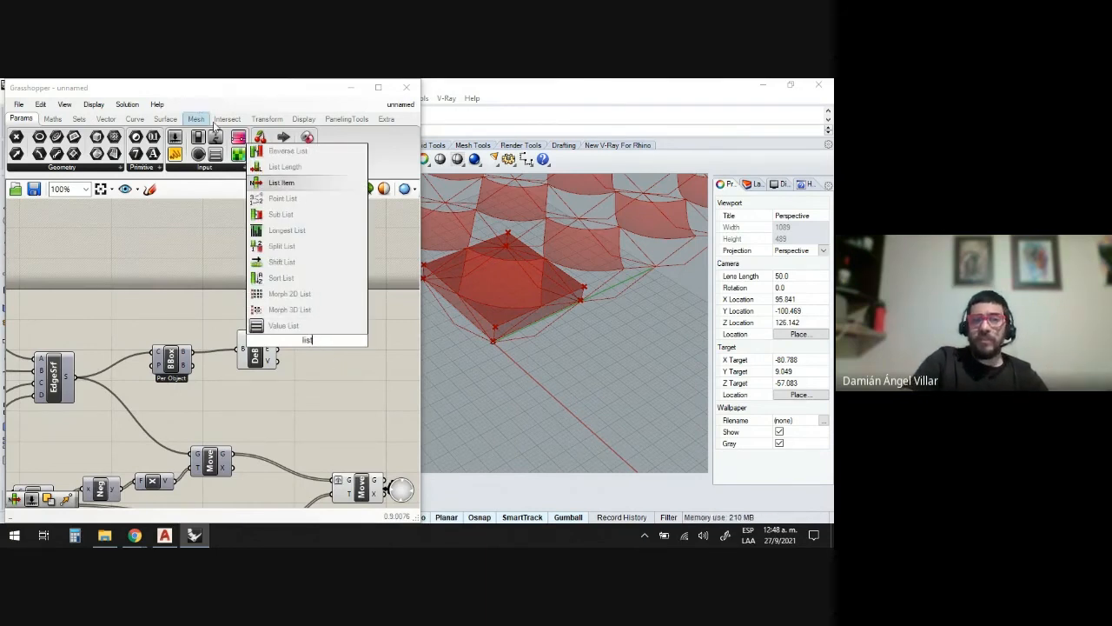
{"action": "left_click", "coordinate": [282, 183]}
{"action": "left_click_drag", "start_coordinate": [310, 339], "coordinate": [340, 385]}
{"action": "scroll", "coordinate": [332, 370], "scroll_direction": "up", "scroll_amount": 2}
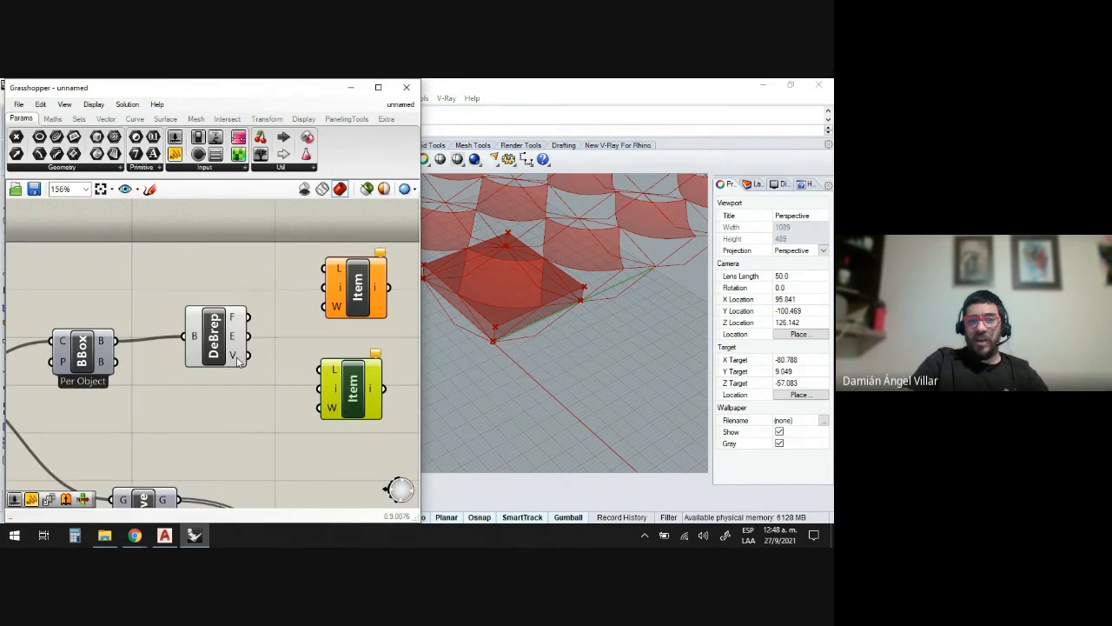
- Connect the Deconstruct Brep vertices output to the list input of both List Items and turn off the Deconstruct Brep preview
{"action": "left_click_drag", "start_coordinate": [241, 357], "coordinate": [320, 269]}
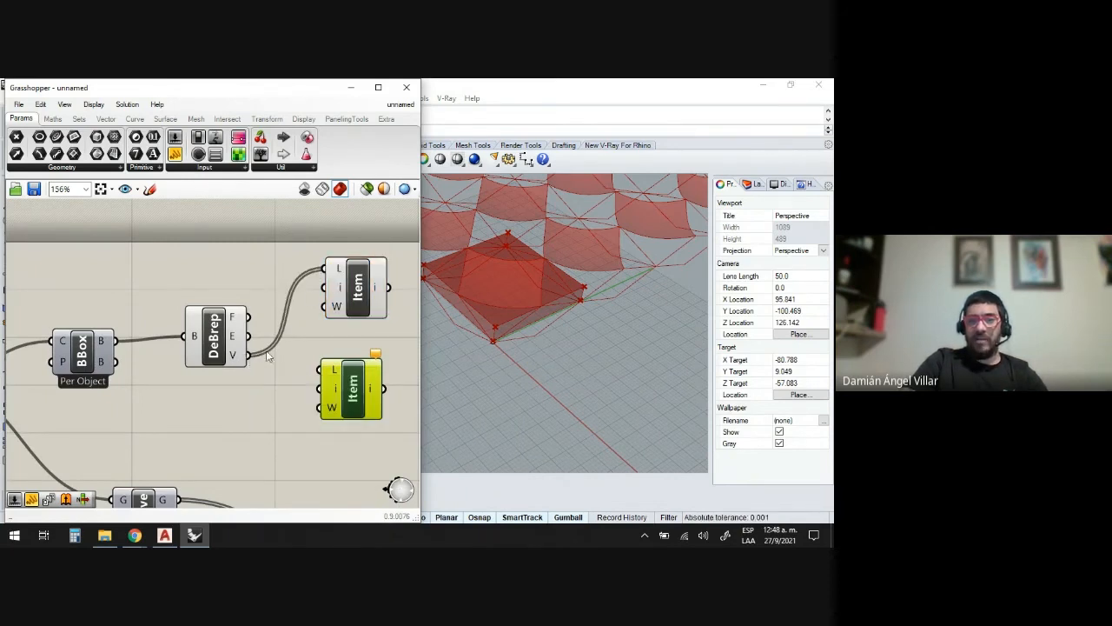
{"action": "left_click_drag", "start_coordinate": [249, 355], "coordinate": [305, 372]}
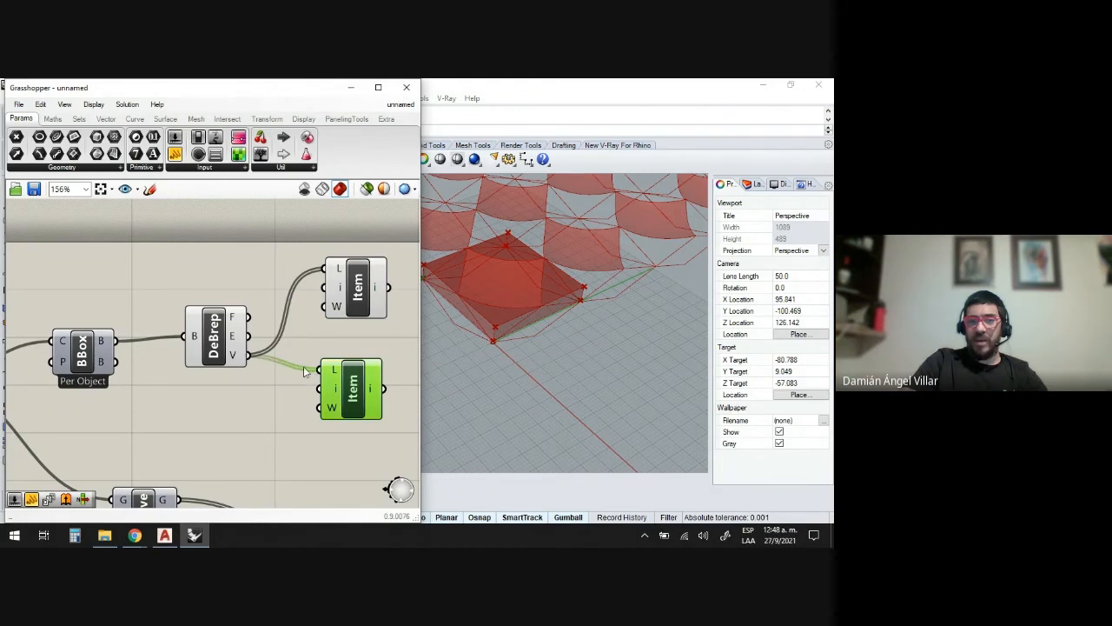
{"action": "right_click", "coordinate": [213, 352]}
{"action": "left_click", "coordinate": [254, 372]}
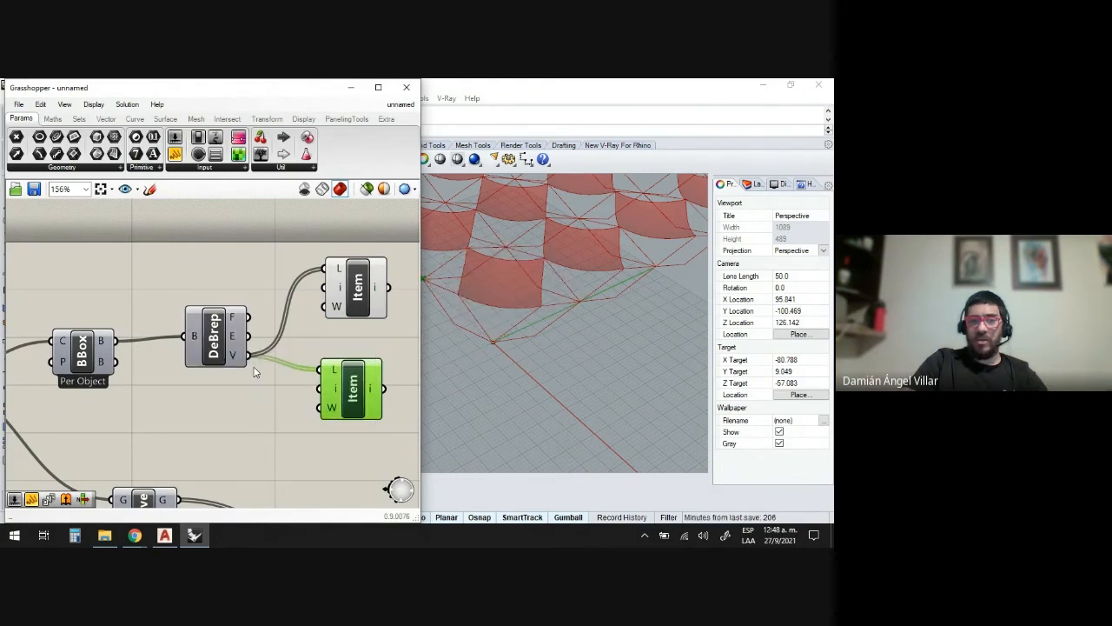
- Add a small panel containing 1 and connect it to the index input of the upper List Item
{"action": "left_click", "coordinate": [359, 300]}
{"action": "scroll", "coordinate": [471, 343], "scroll_direction": "down", "scroll_amount": 2}
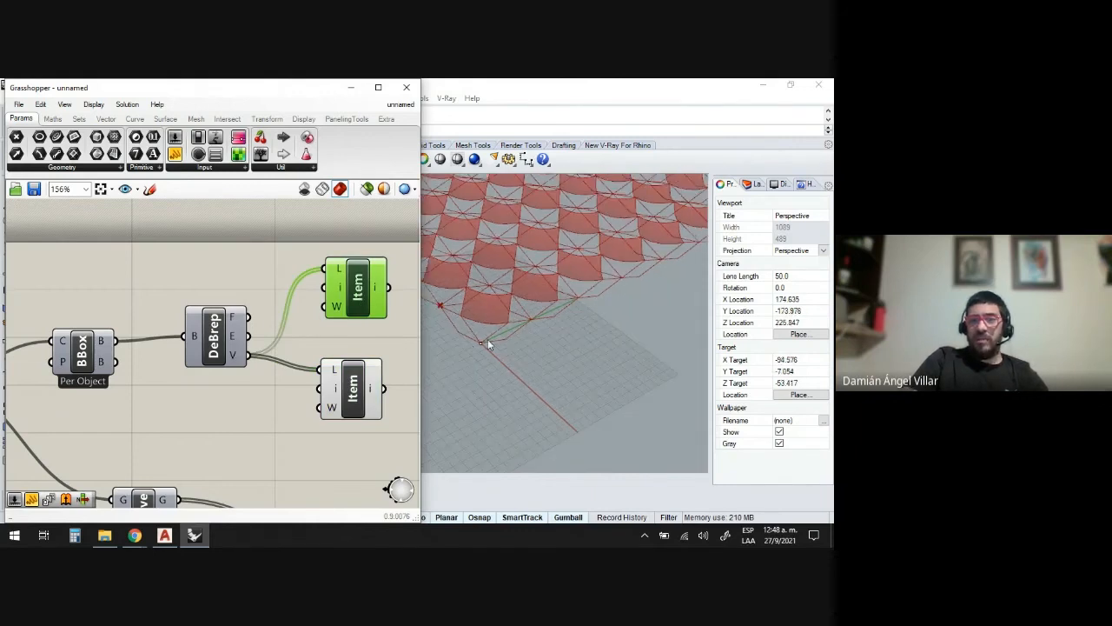
{"action": "double_click", "coordinate": [272, 293]}
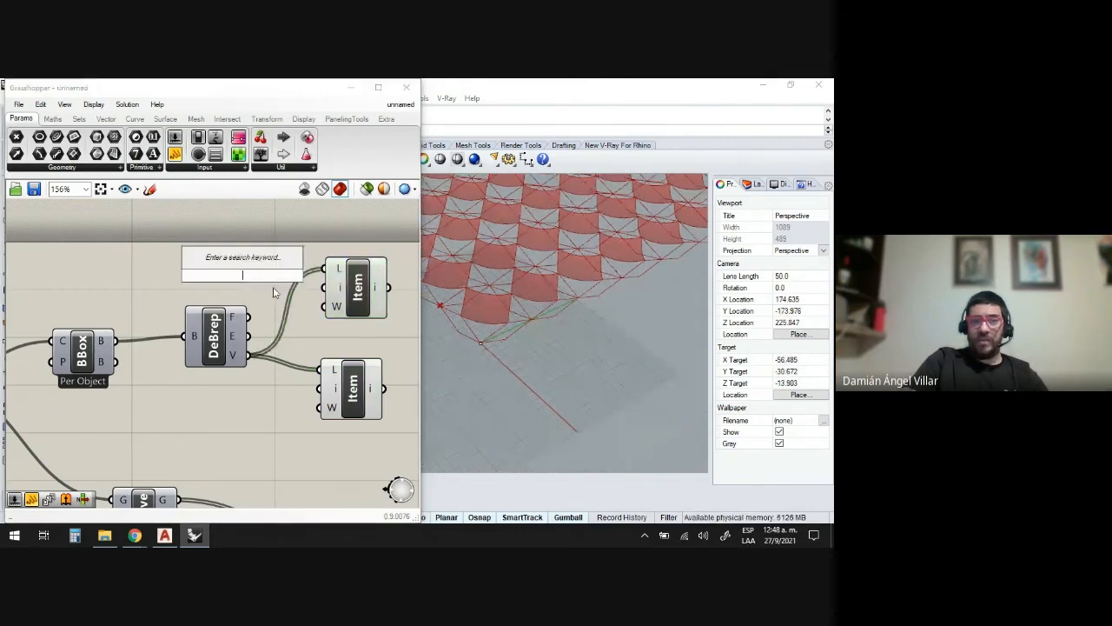
{"action": "type", "text": "//1+"}
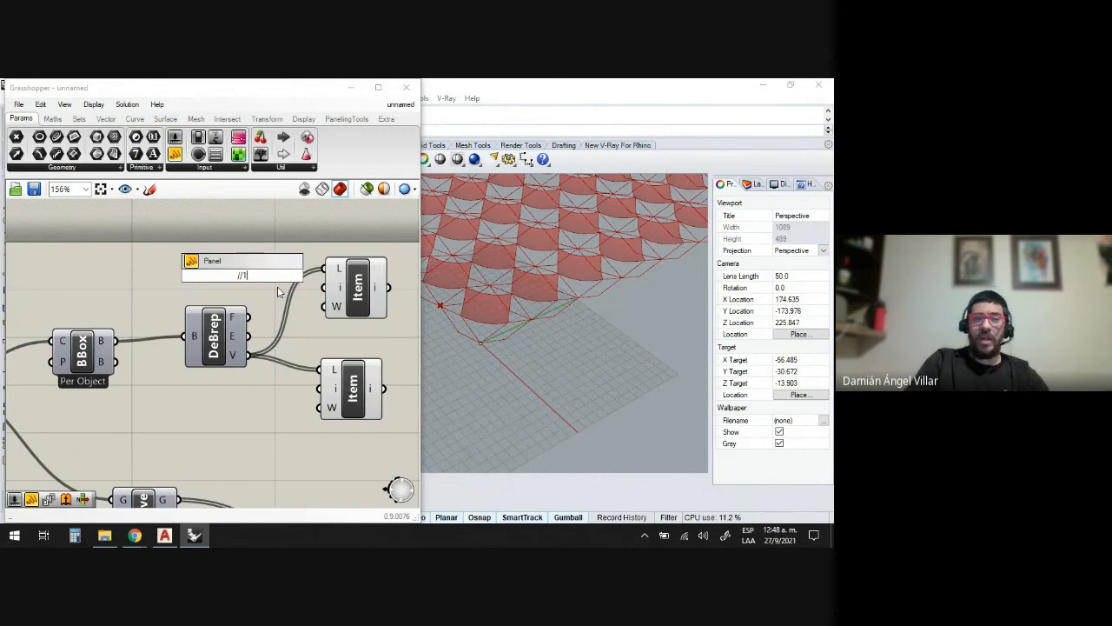
{"action": "key", "text": "Return"}
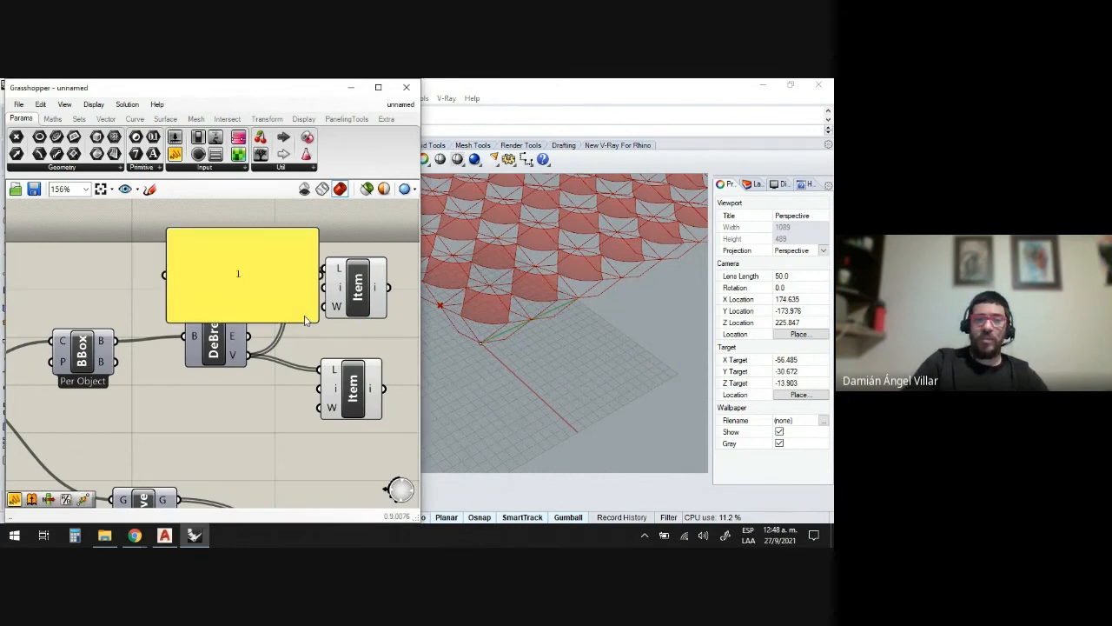
{"action": "left_click_drag", "start_coordinate": [312, 315], "coordinate": [120, 210]}
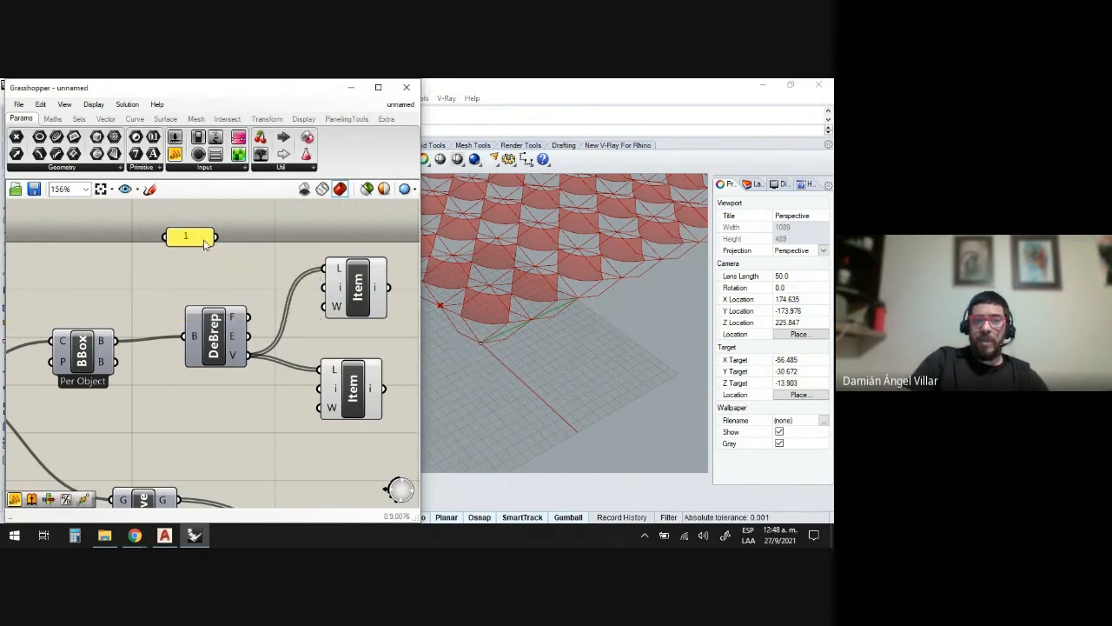
{"action": "left_click_drag", "start_coordinate": [205, 244], "coordinate": [325, 287]}
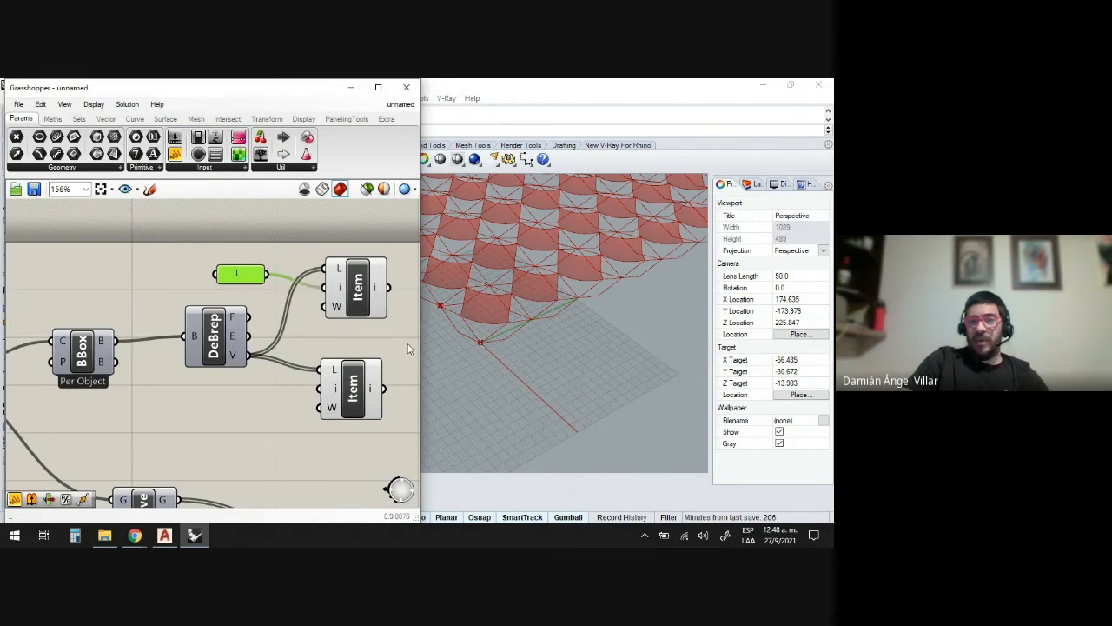
- Add a small panel containing 3, connect it to the index input of the lower List Item, and check the upper List Item's point
{"action": "double_click", "coordinate": [245, 415]}
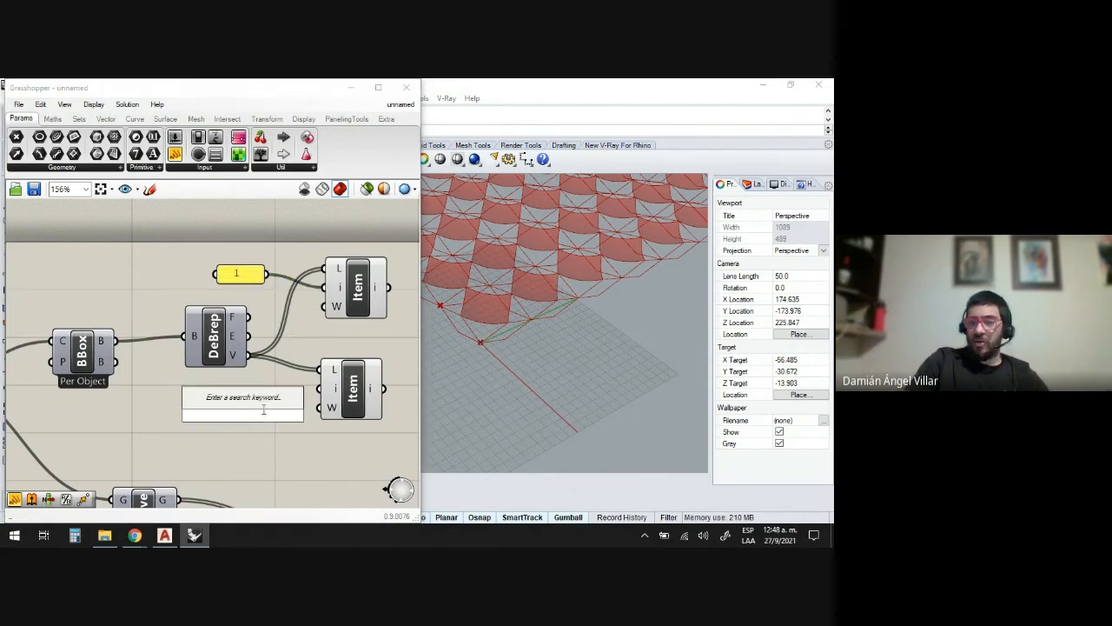
{"action": "type", "text": "//3"}
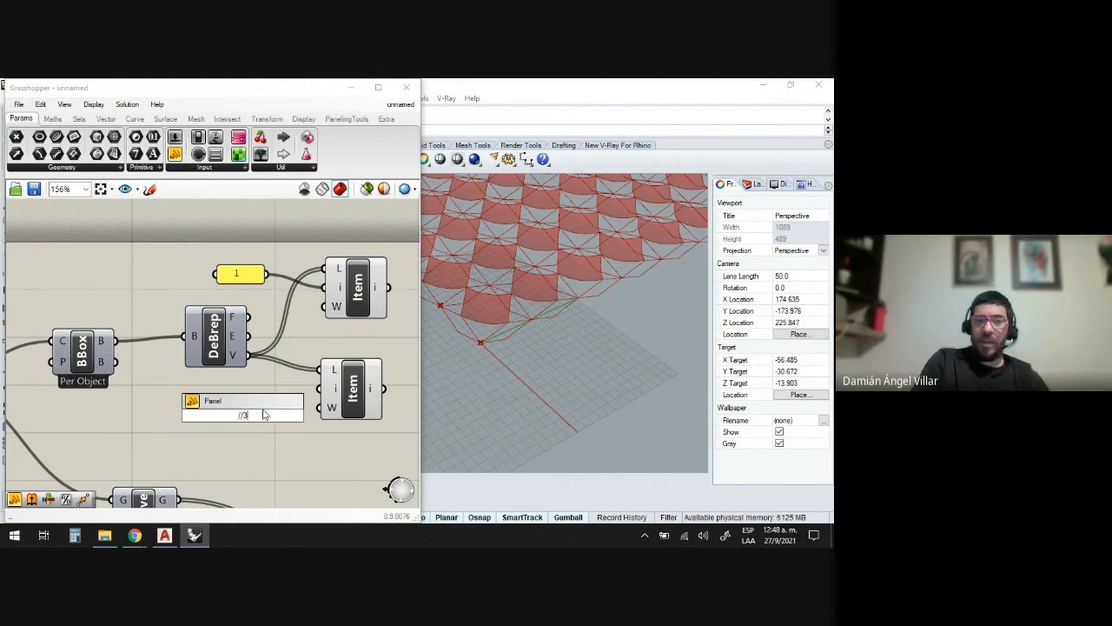
{"action": "key", "text": "Return"}
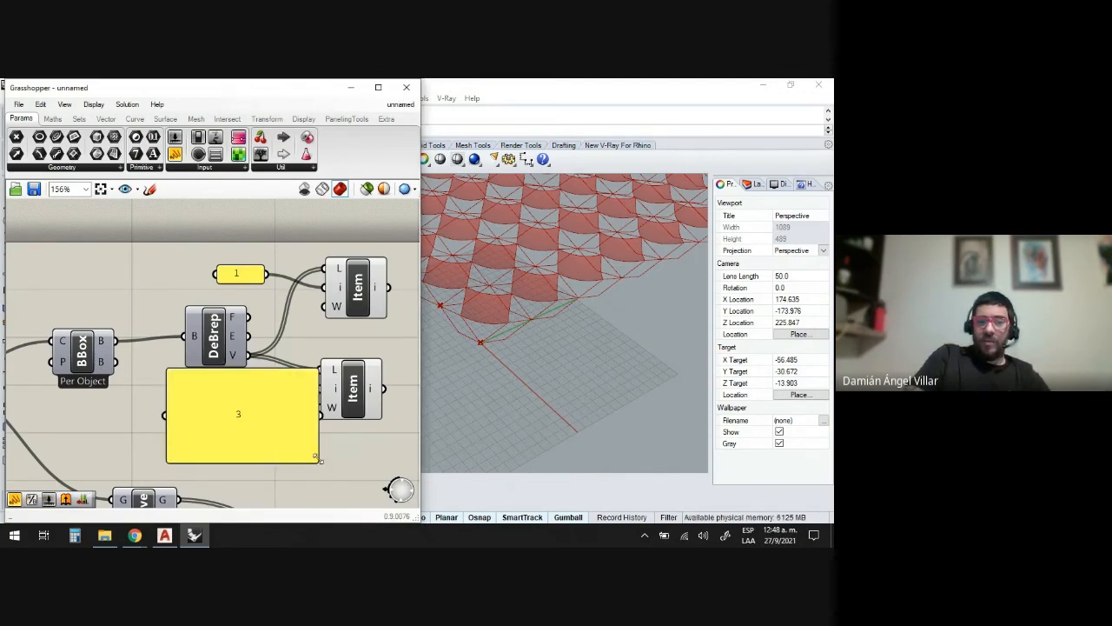
{"action": "left_click_drag", "start_coordinate": [317, 458], "coordinate": [320, 388]}
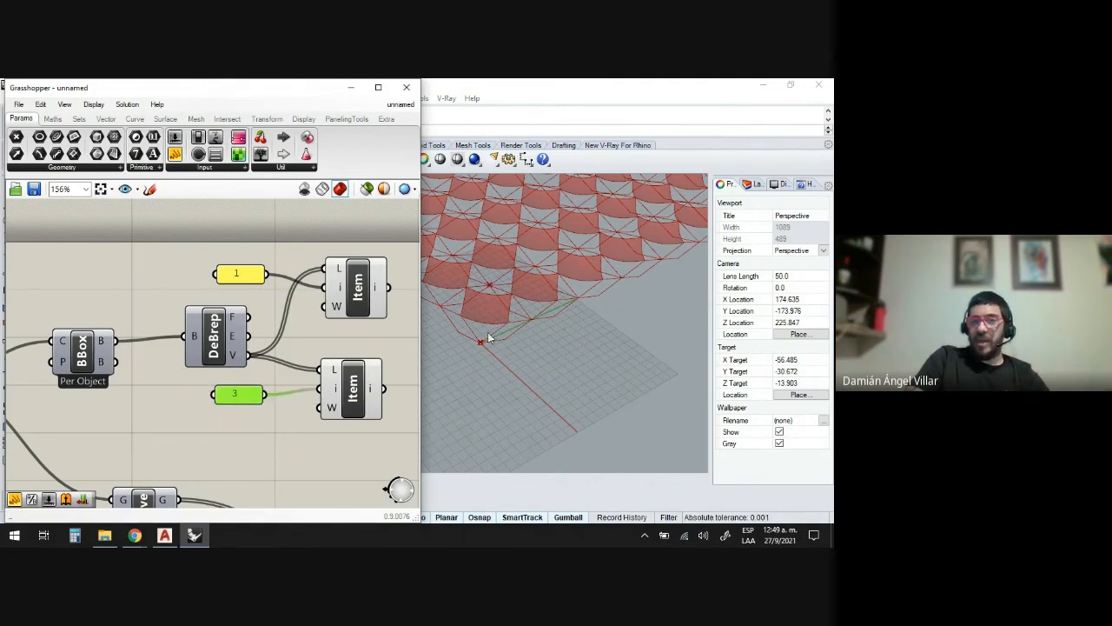
{"action": "left_click", "coordinate": [375, 301]}
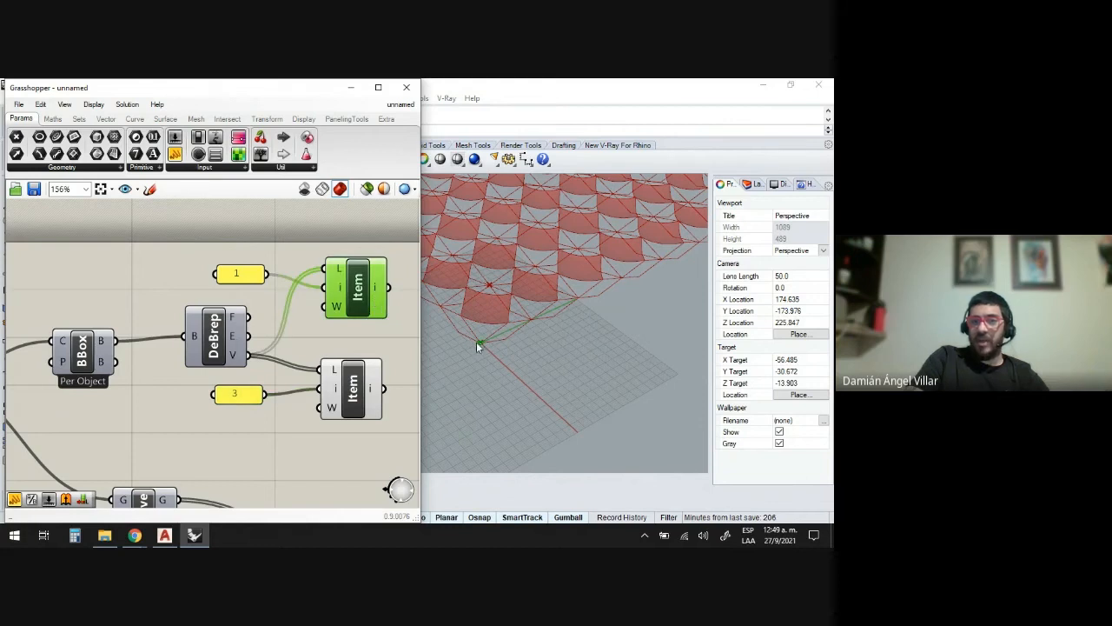
- Add a Line component and connect the upper List Item to its start point and the lower List Item to its end point
{"action": "left_click", "coordinate": [352, 396]}
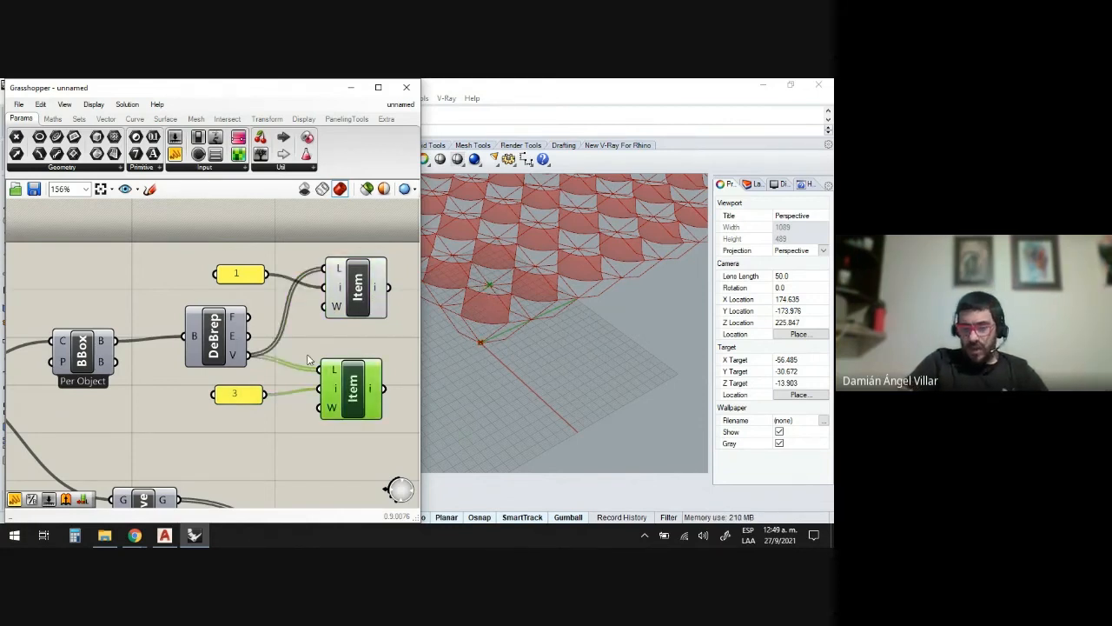
{"action": "scroll", "coordinate": [222, 394], "scroll_direction": "down", "scroll_amount": 3}
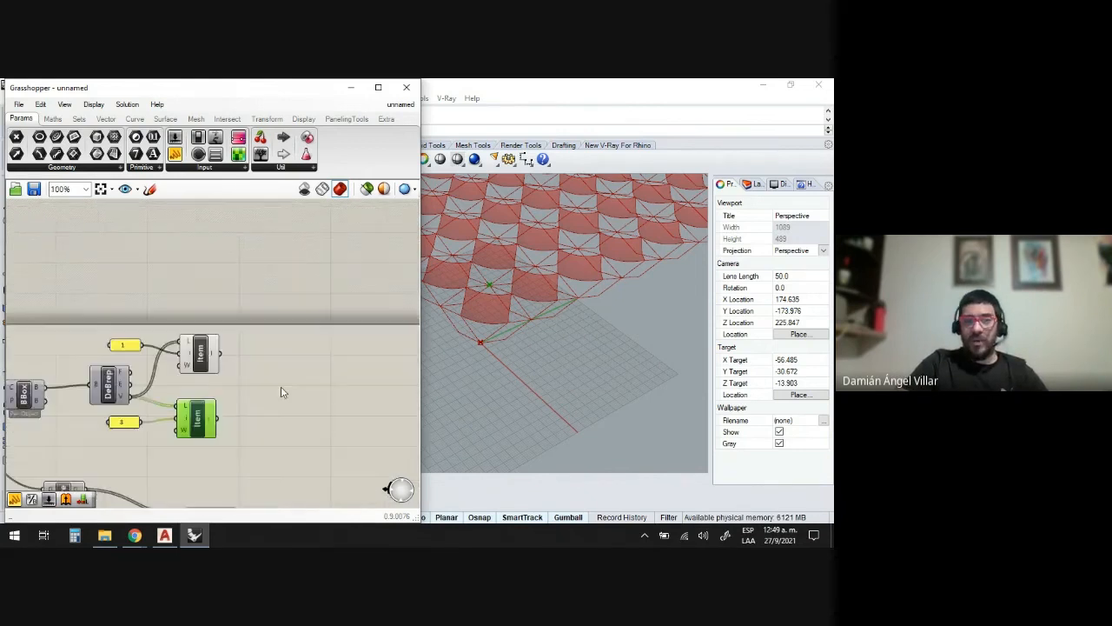
{"action": "double_click", "coordinate": [276, 385]}
{"action": "type", "text": "lin"}
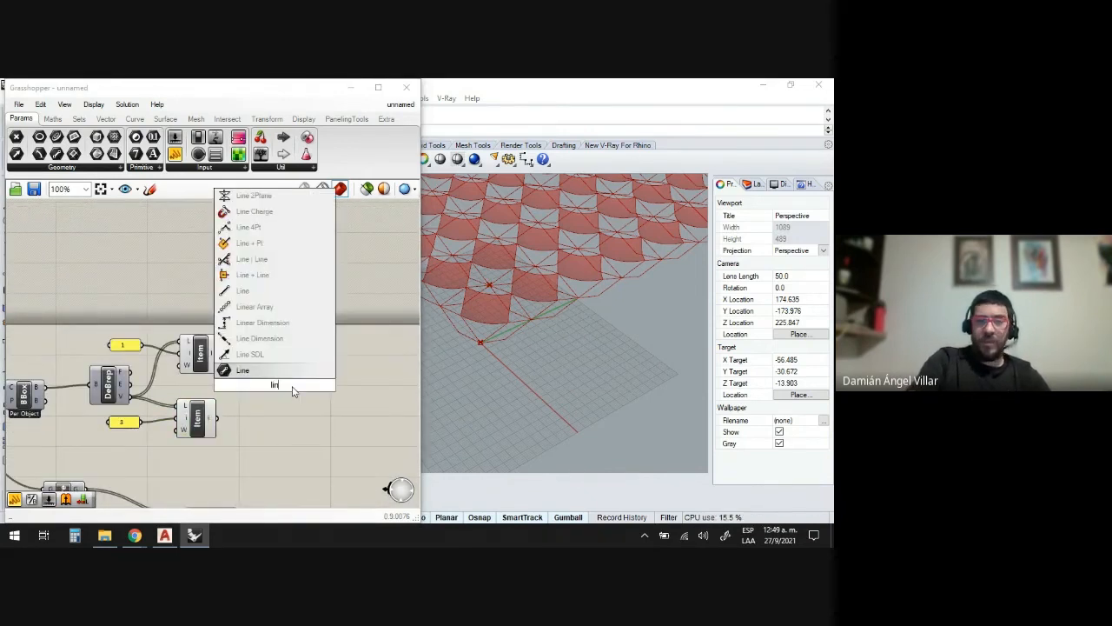
{"action": "left_click", "coordinate": [243, 290]}
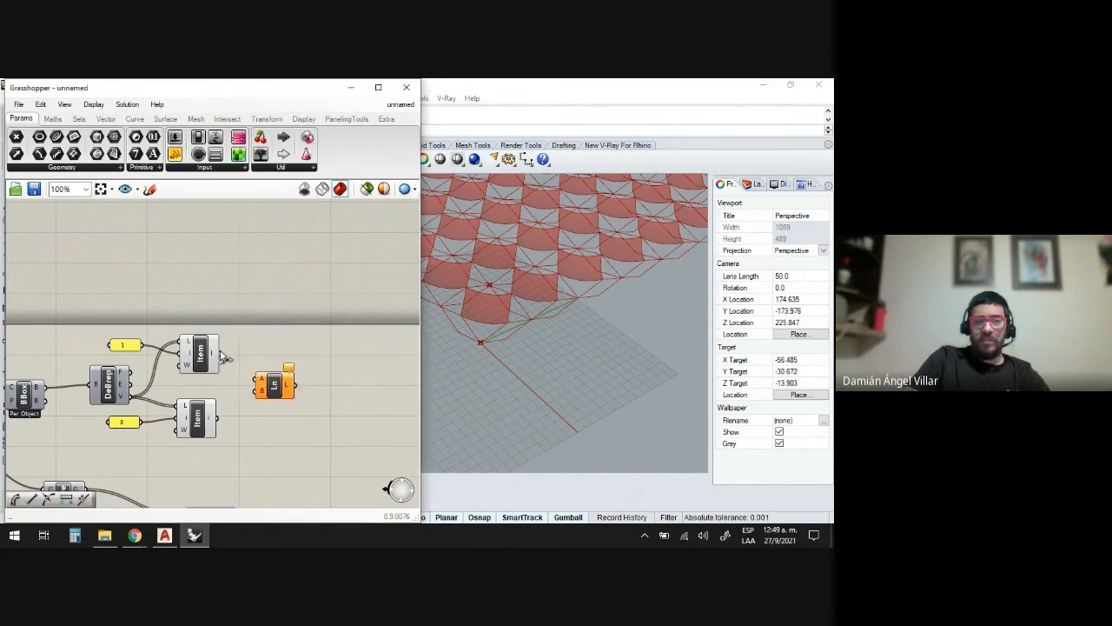
{"action": "left_click_drag", "start_coordinate": [219, 352], "coordinate": [257, 380]}
{"action": "left_click_drag", "start_coordinate": [217, 420], "coordinate": [255, 392]}
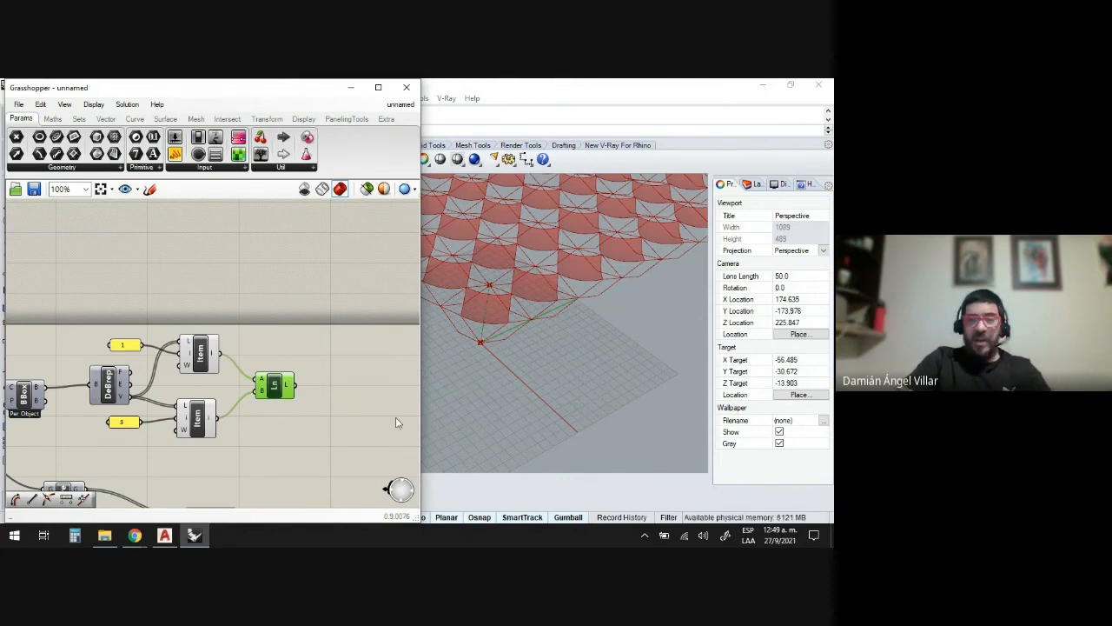
- Add a Point On Curve component after the Line, keep it at 0.50, and connect the line output to it
{"action": "scroll", "coordinate": [321, 408], "scroll_direction": "up", "scroll_amount": 1}
{"action": "double_click", "coordinate": [323, 396]}
{"action": "type", "text": "p"}
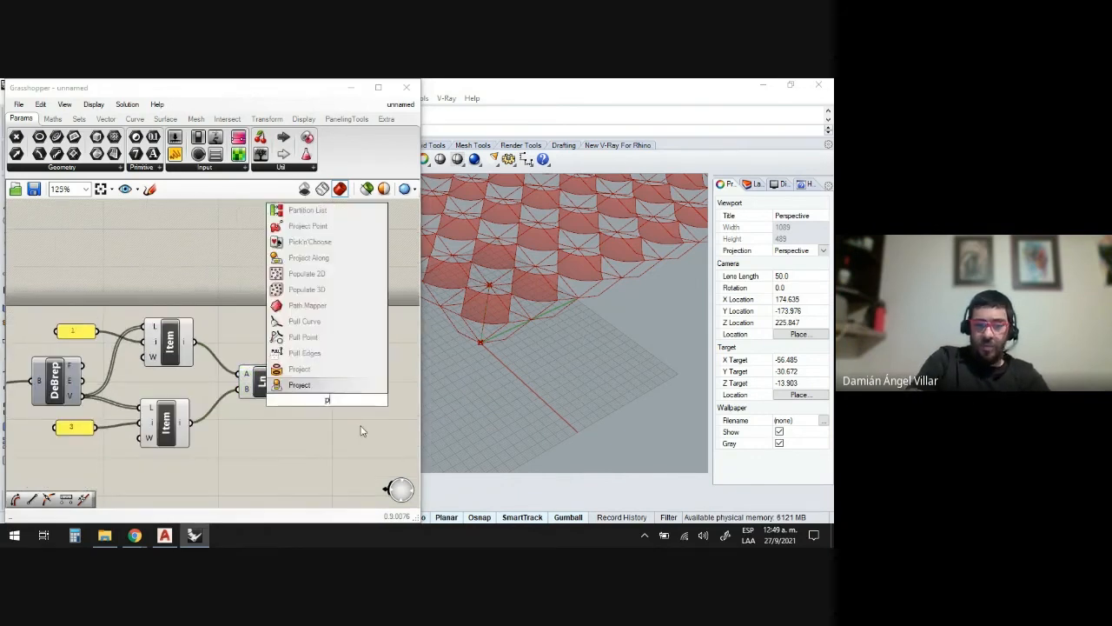
{"action": "type", "text": "oint"}
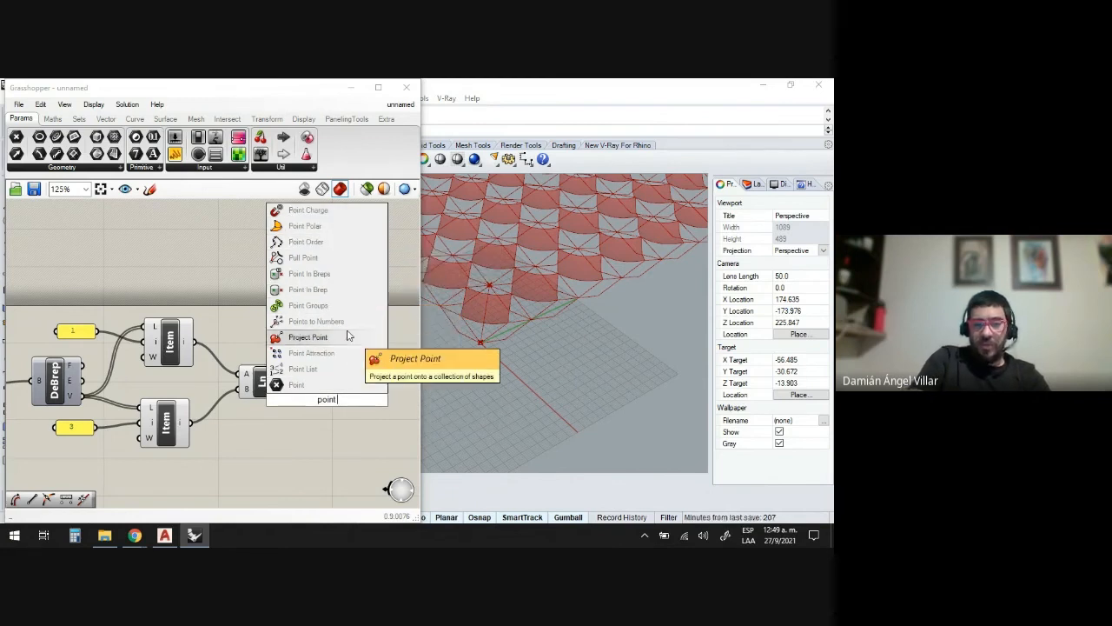
{"action": "type", "text": " on"}
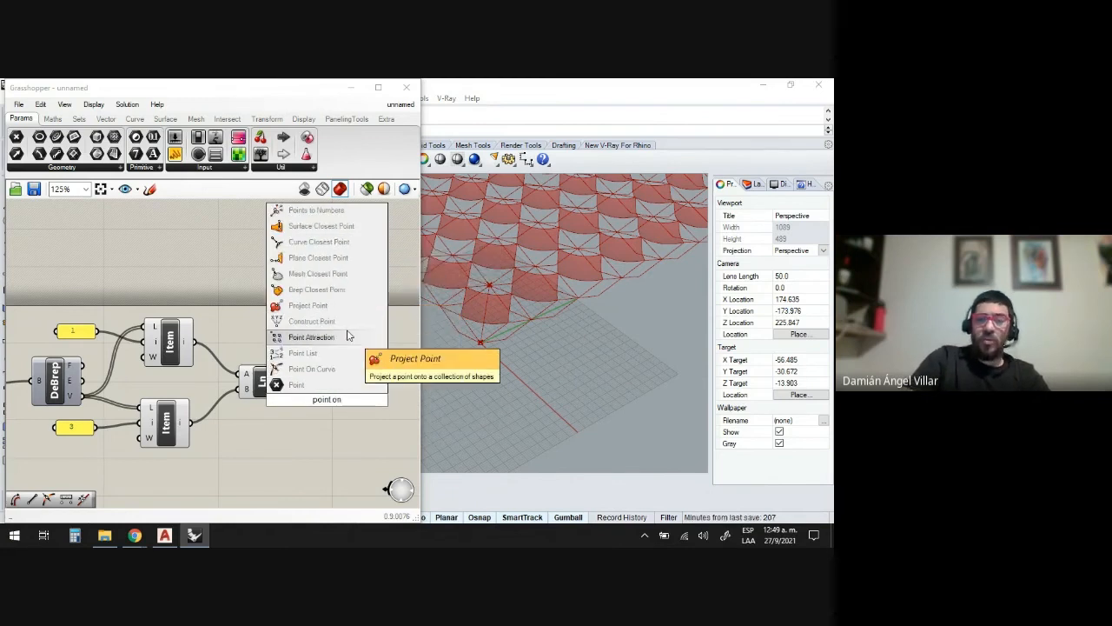
{"action": "left_click", "coordinate": [315, 369]}
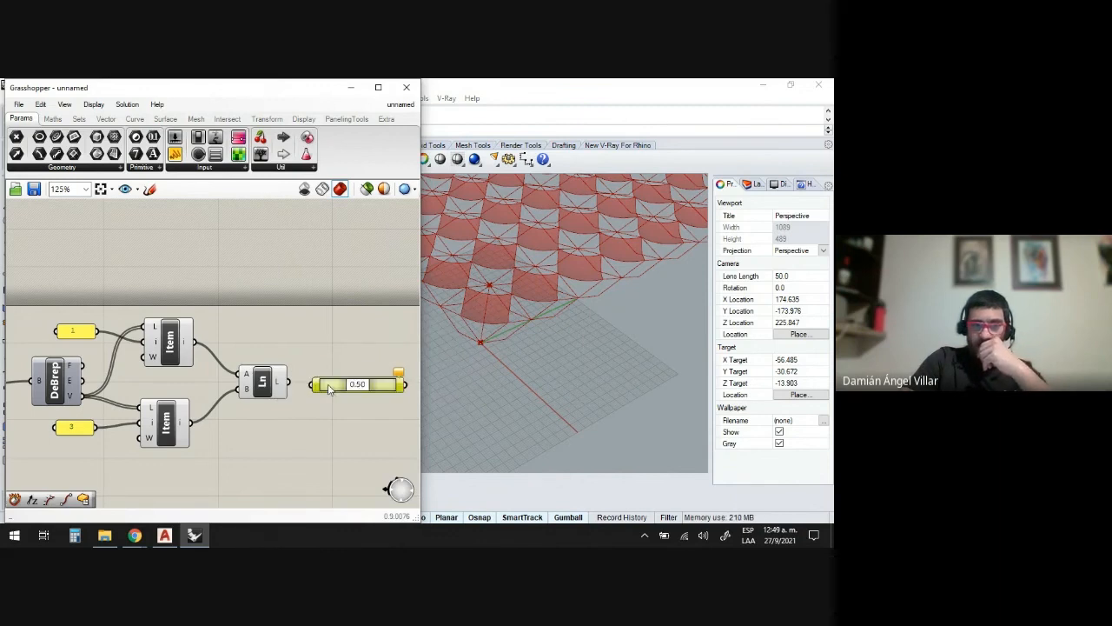
{"action": "left_click_drag", "start_coordinate": [317, 391], "coordinate": [350, 371]}
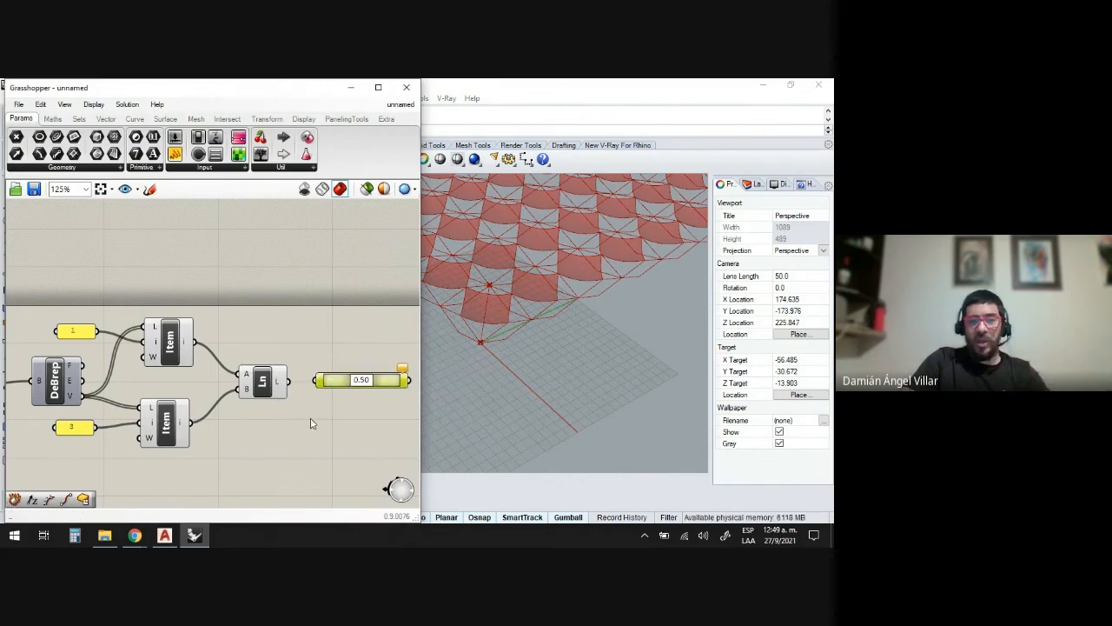
{"action": "left_click_drag", "start_coordinate": [289, 381], "coordinate": [317, 380]}
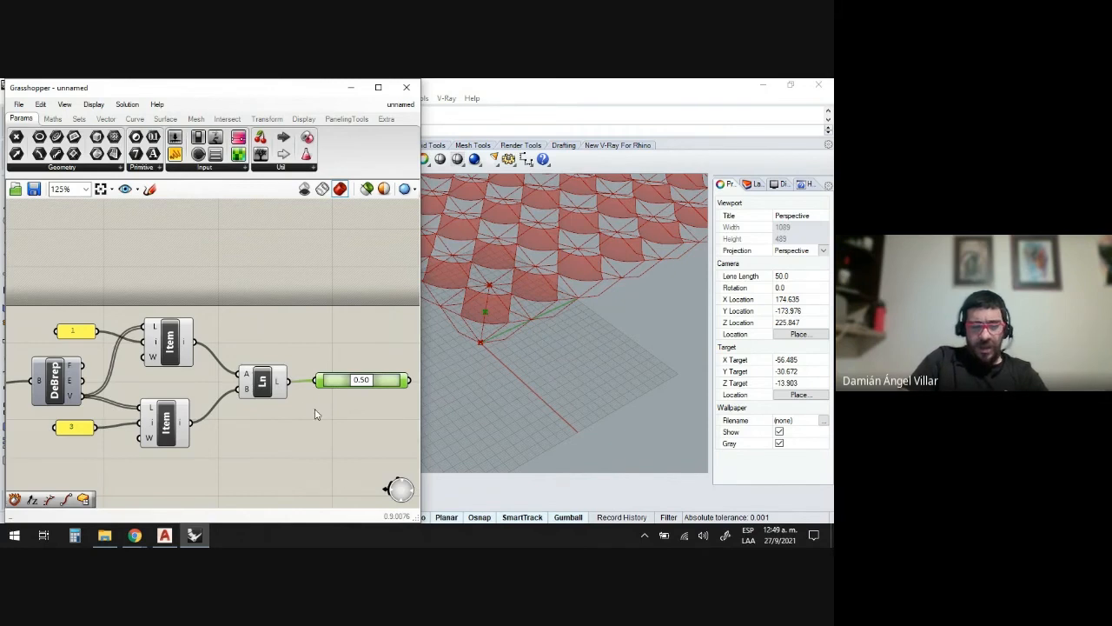
- Add a Move component after Point On Curve and connect the existing grid Move's geometry output to its geometry input
{"action": "scroll", "coordinate": [293, 415], "scroll_direction": "down", "scroll_amount": 3}
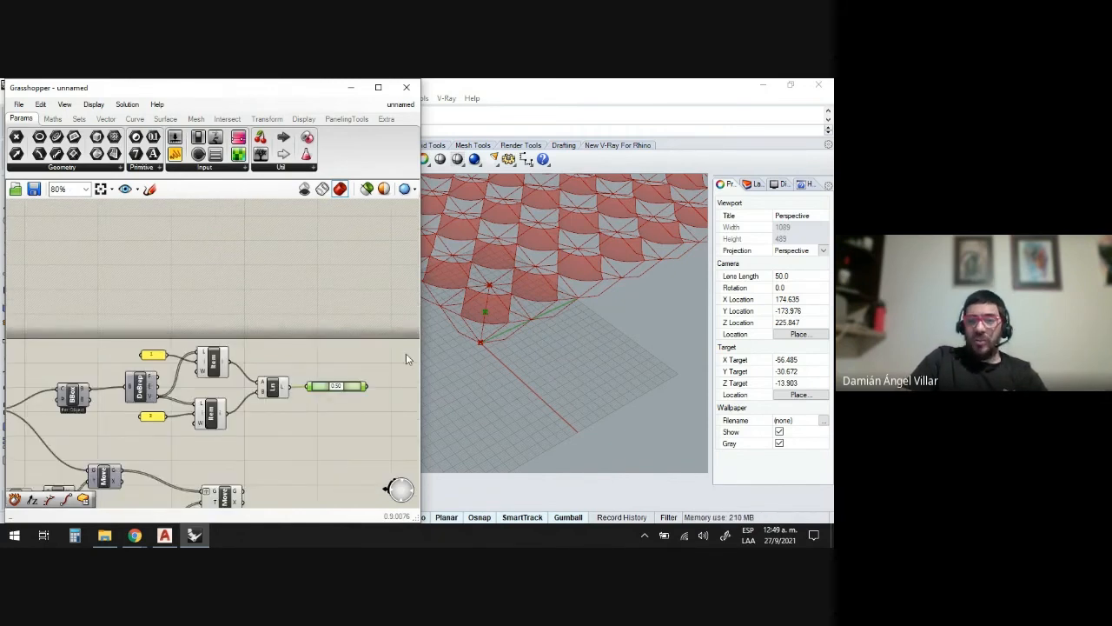
{"action": "scroll", "coordinate": [387, 399], "scroll_direction": "up", "scroll_amount": 3}
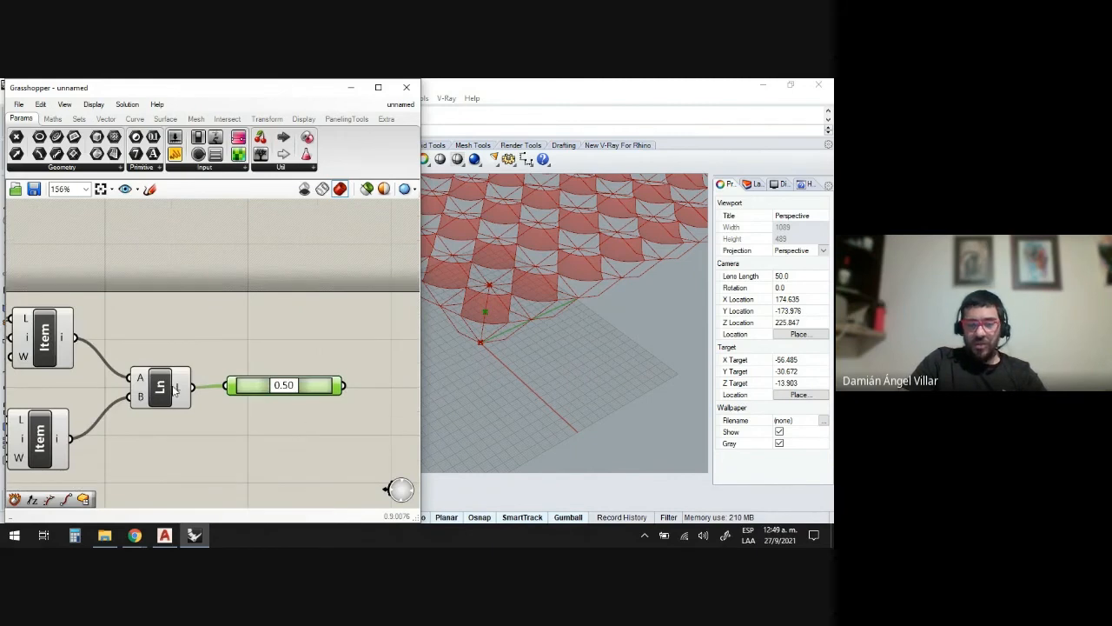
{"action": "scroll", "coordinate": [158, 382], "scroll_direction": "down", "scroll_amount": 3}
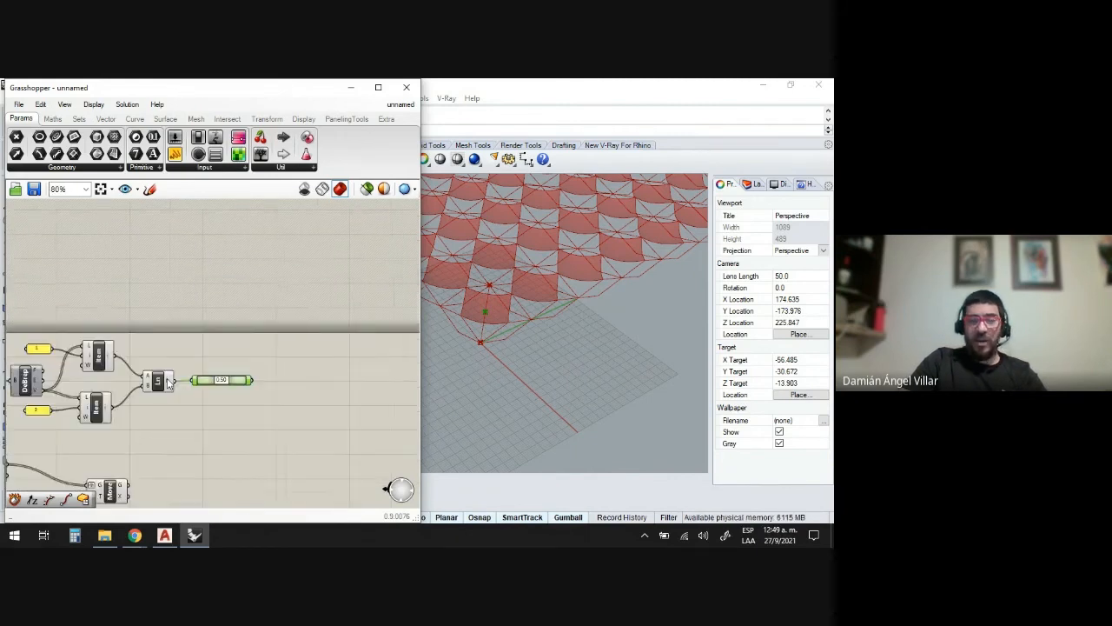
{"action": "double_click", "coordinate": [276, 393]}
{"action": "type", "text": "mo"}
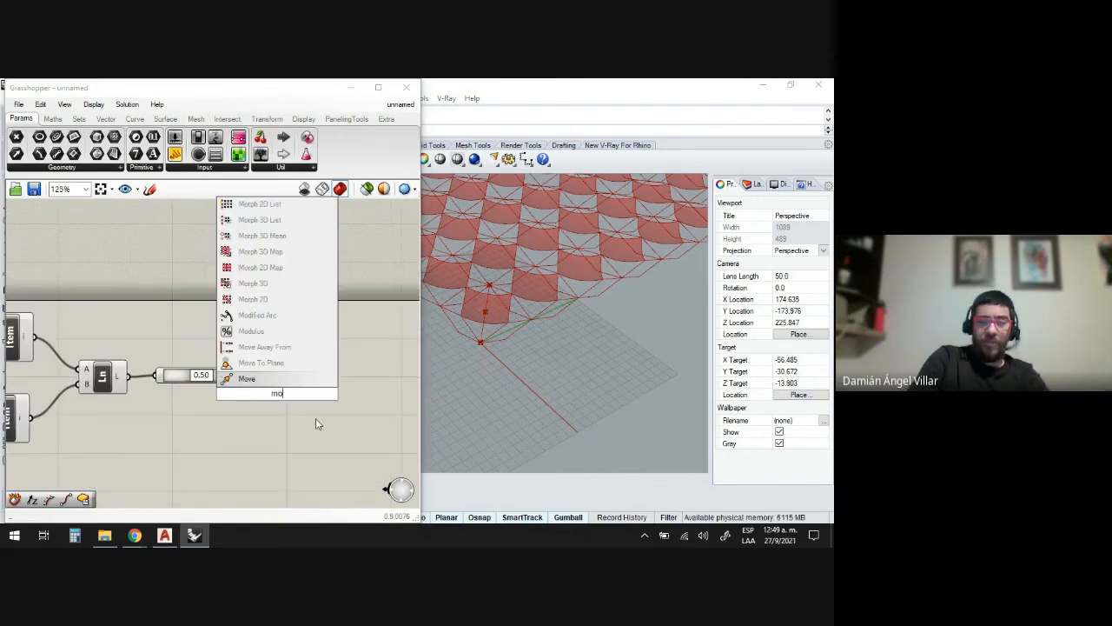
{"action": "left_click", "coordinate": [290, 379]}
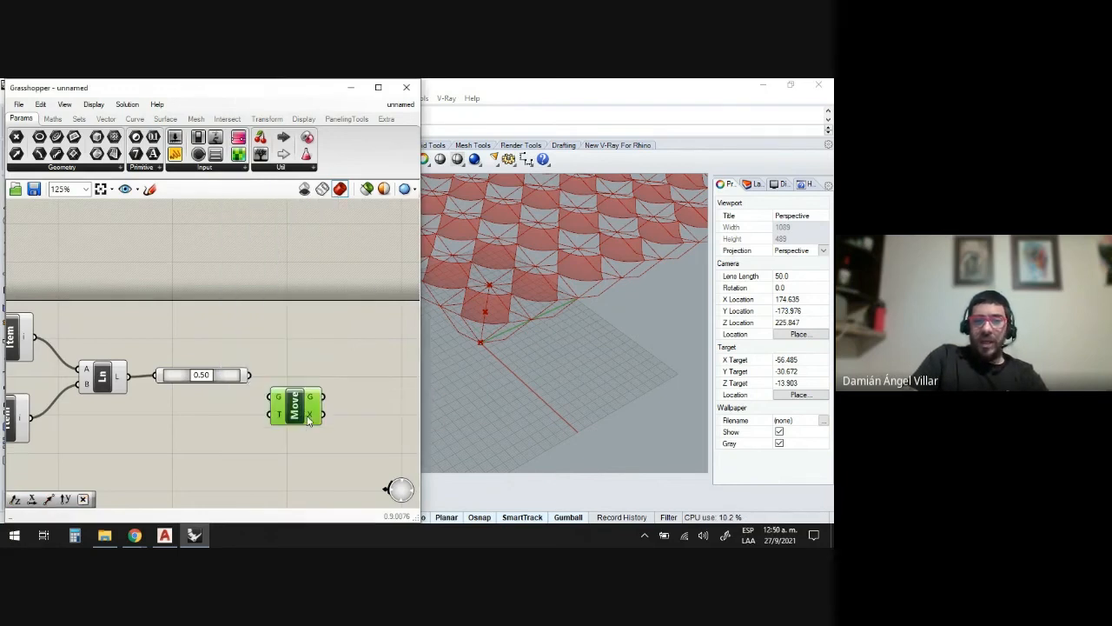
{"action": "scroll", "coordinate": [323, 439], "scroll_direction": "down", "scroll_amount": 2}
{"action": "right_click_drag", "start_coordinate": [98, 496], "coordinate": [165, 475]}
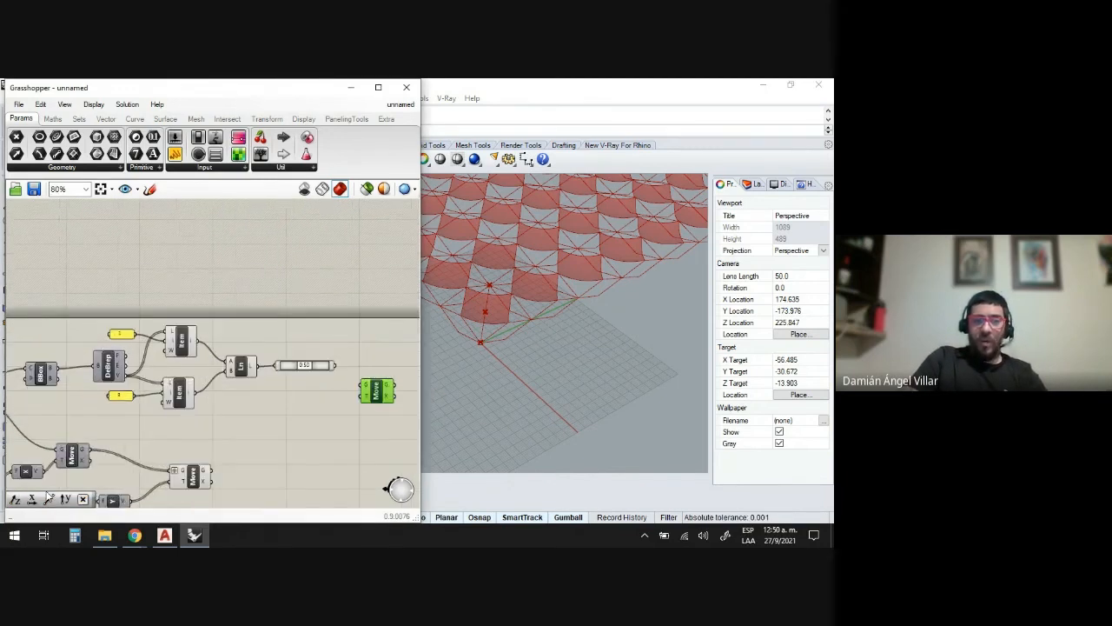
{"action": "left_click", "coordinate": [195, 478]}
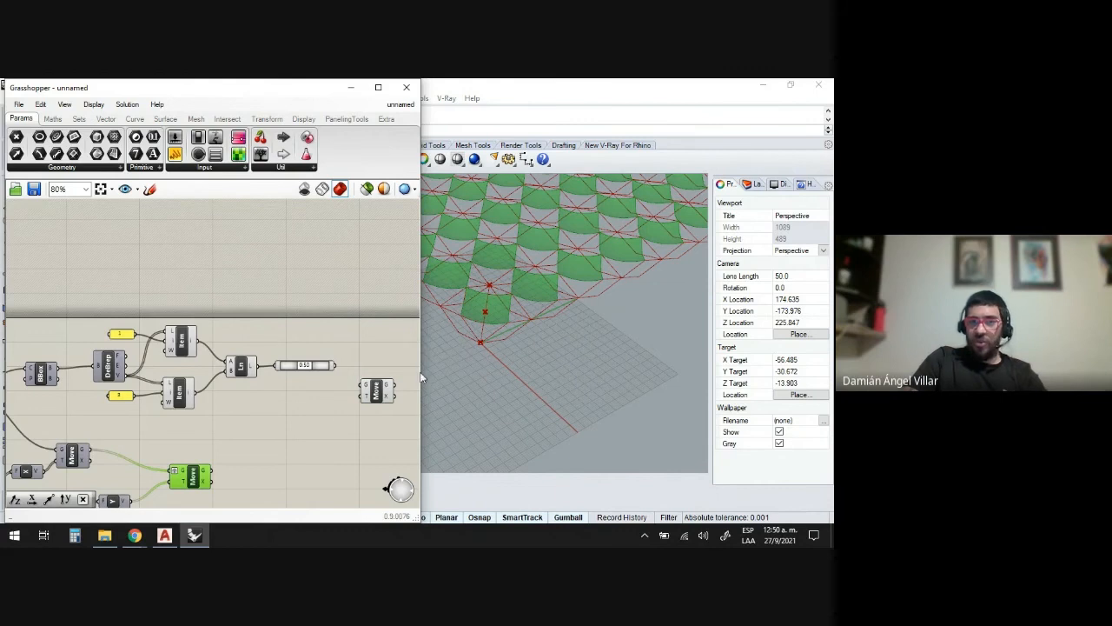
{"action": "scroll", "coordinate": [241, 469], "scroll_direction": "up", "scroll_amount": 2}
{"action": "left_click_drag", "start_coordinate": [188, 470], "coordinate": [292, 386]}
{"action": "scroll", "coordinate": [208, 426], "scroll_direction": "down", "scroll_amount": 3}
{"action": "scroll", "coordinate": [208, 426], "scroll_direction": "down", "scroll_amount": 1}
{"action": "scroll", "coordinate": [308, 389], "scroll_direction": "up", "scroll_amount": 2}
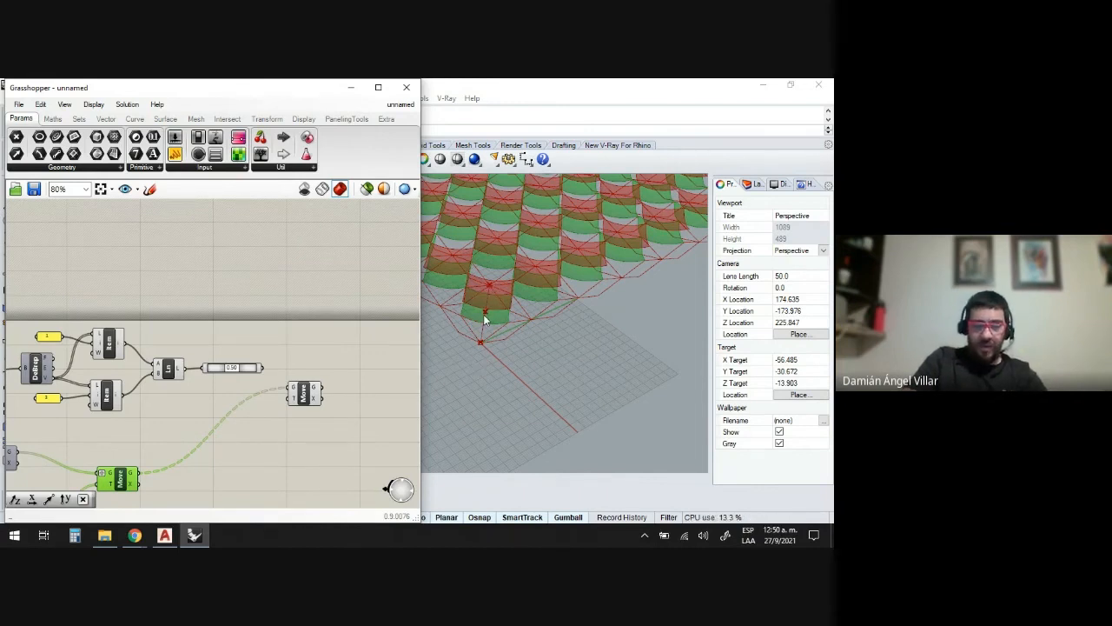
- Add a Vector 2Pt component between Point On Curve and the new Move, spacing the components apart
{"action": "scroll", "coordinate": [279, 361], "scroll_direction": "up", "scroll_amount": 2}
{"action": "double_click", "coordinate": [294, 365]}
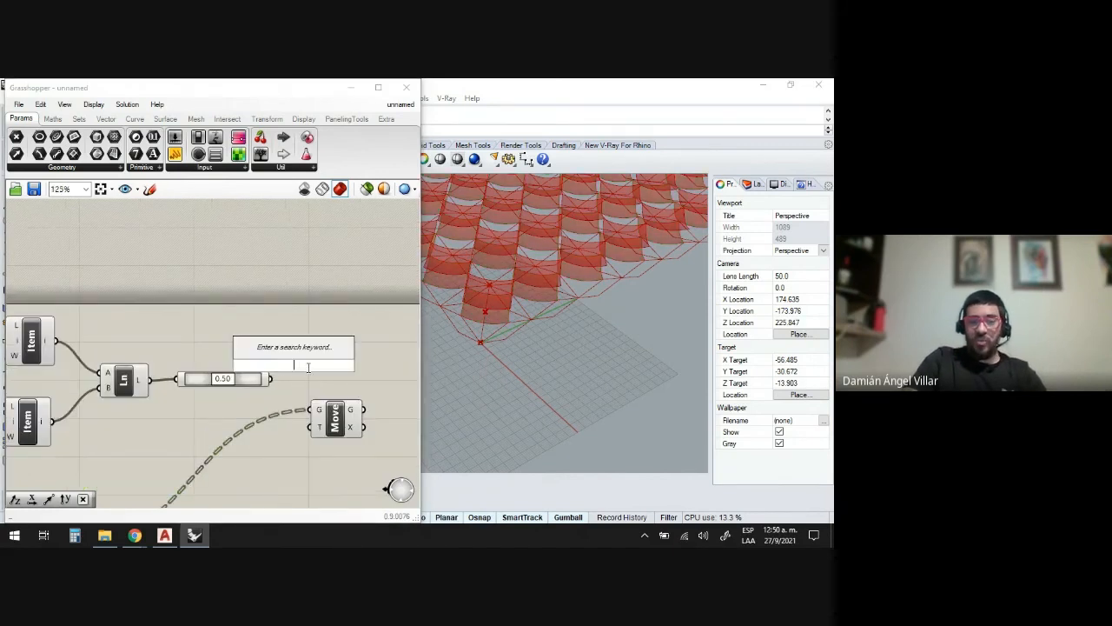
{"action": "type", "text": "ve"}
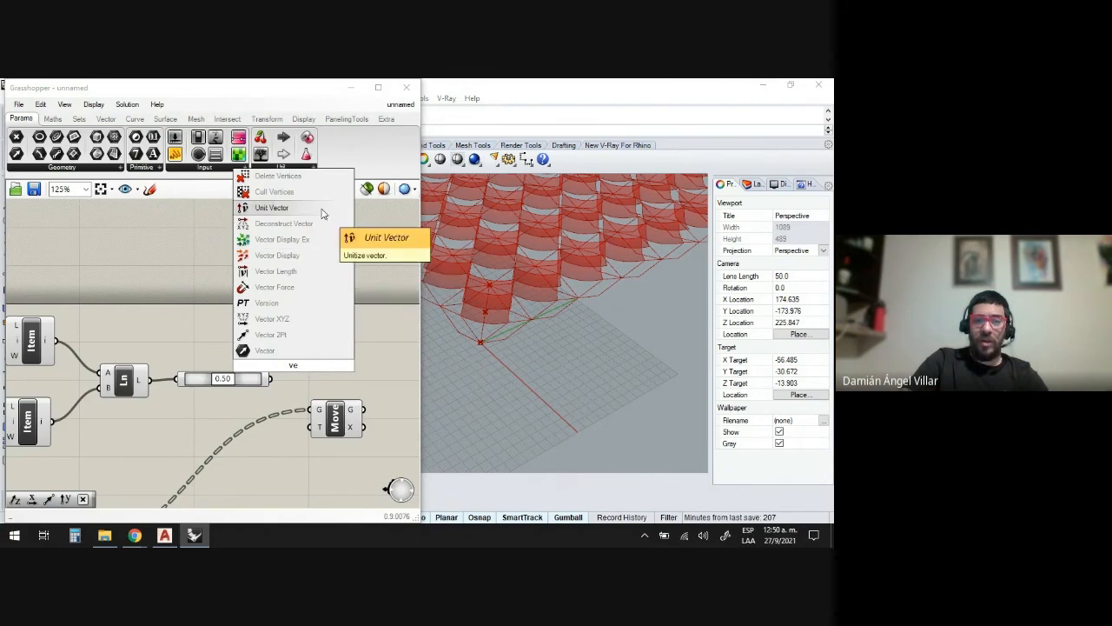
{"action": "left_click", "coordinate": [291, 337]}
{"action": "left_click_drag", "start_coordinate": [336, 425], "coordinate": [367, 445]}
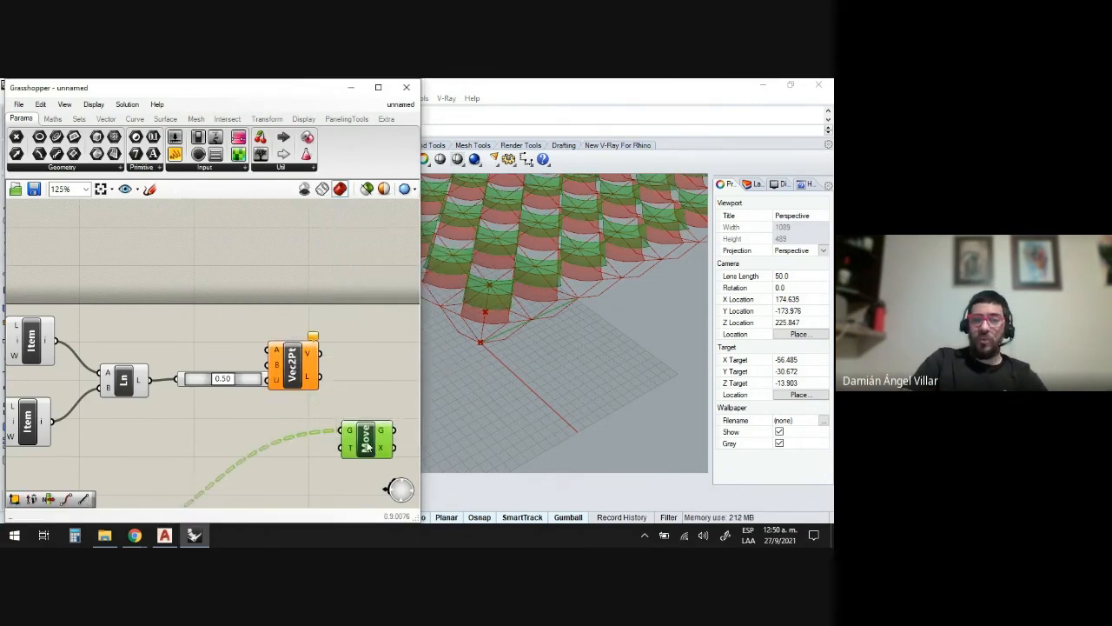
{"action": "left_click_drag", "start_coordinate": [295, 361], "coordinate": [333, 372]}
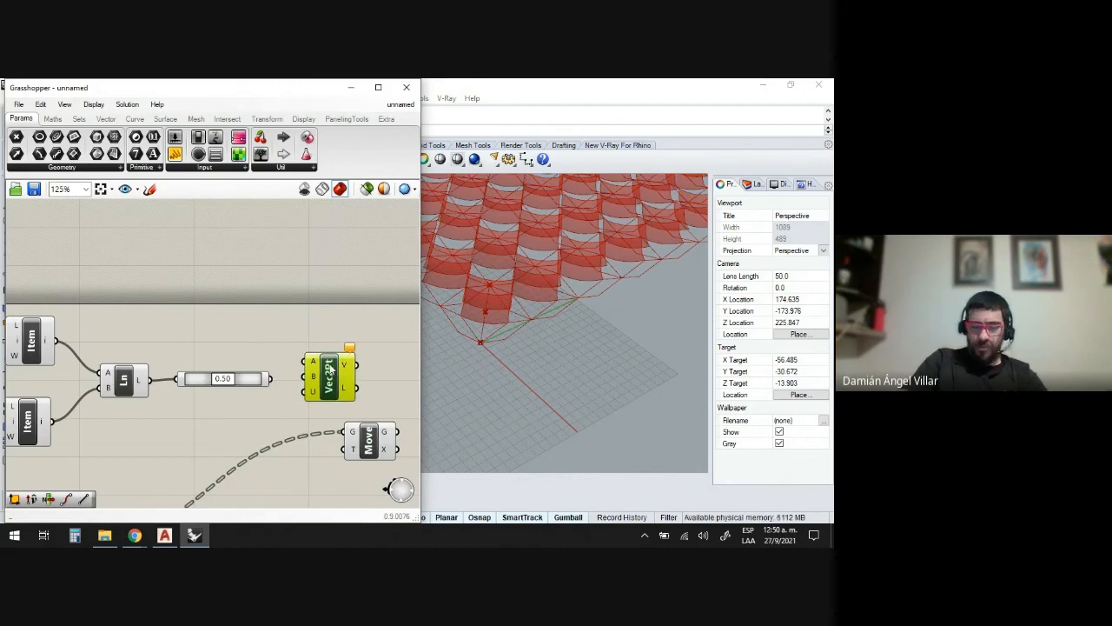
- Connect the upper List Item to input A of Vector 2Pt and the Point On Curve output to input B
{"action": "scroll", "coordinate": [300, 369], "scroll_direction": "down", "scroll_amount": 2}
{"action": "scroll", "coordinate": [179, 366], "scroll_direction": "up", "scroll_amount": 1}
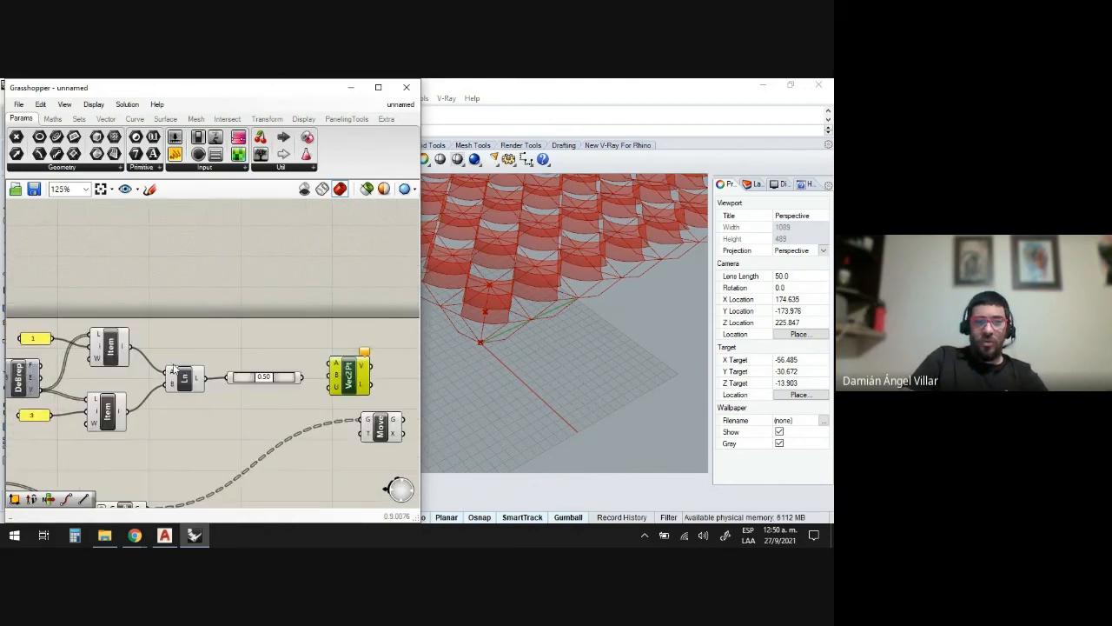
{"action": "scroll", "coordinate": [173, 369], "scroll_direction": "up", "scroll_amount": 1}
{"action": "left_click", "coordinate": [97, 344]}
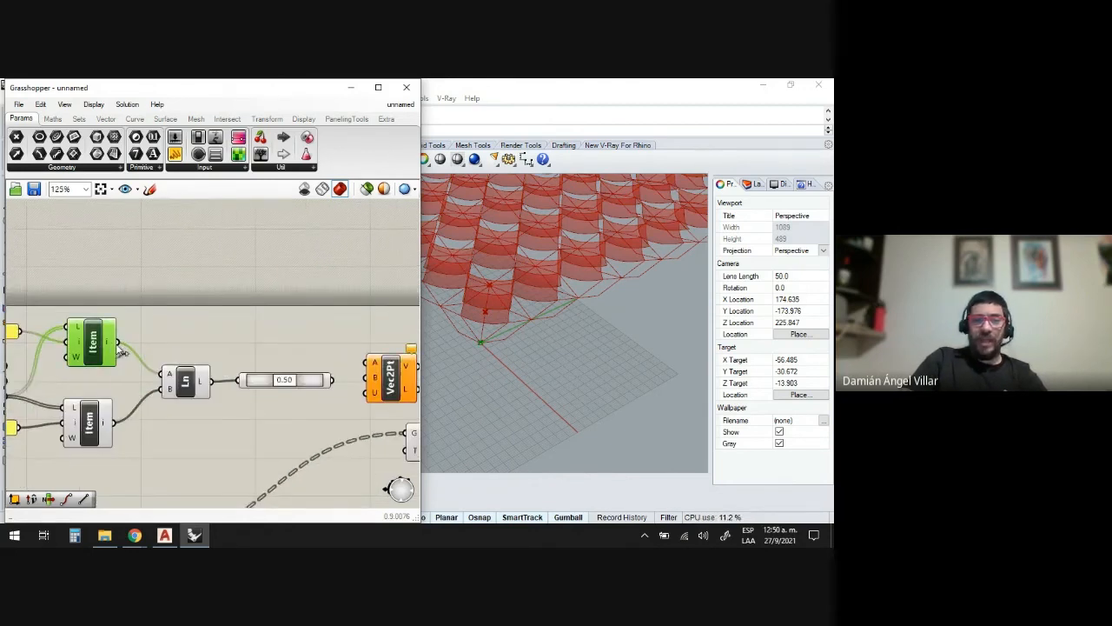
{"action": "left_click_drag", "start_coordinate": [119, 343], "coordinate": [369, 361]}
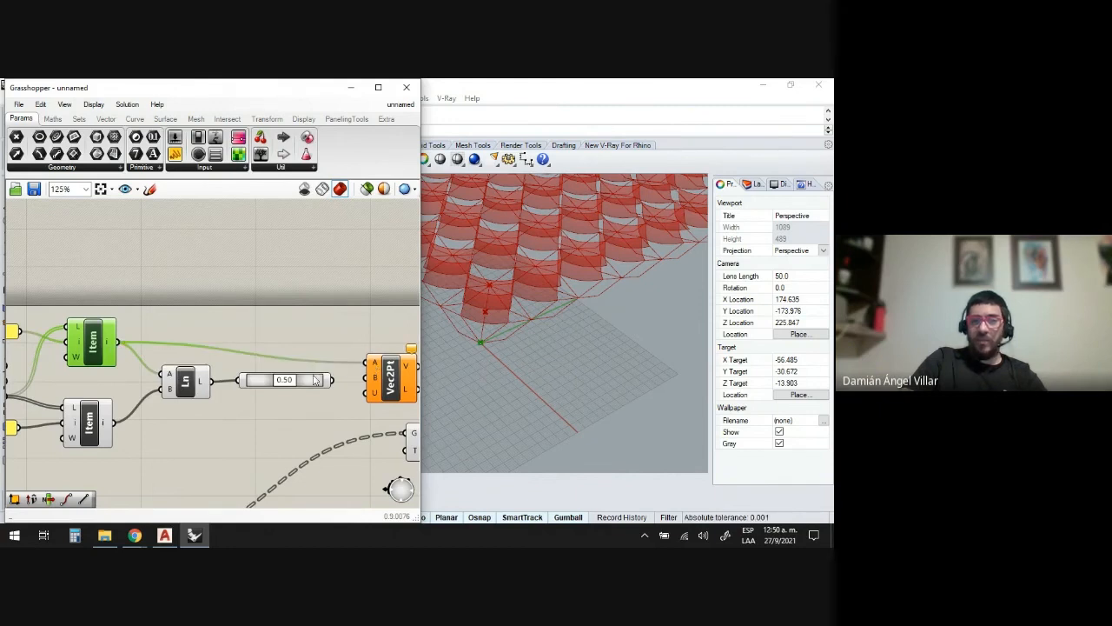
{"action": "scroll", "coordinate": [291, 365], "scroll_direction": "down", "scroll_amount": 2}
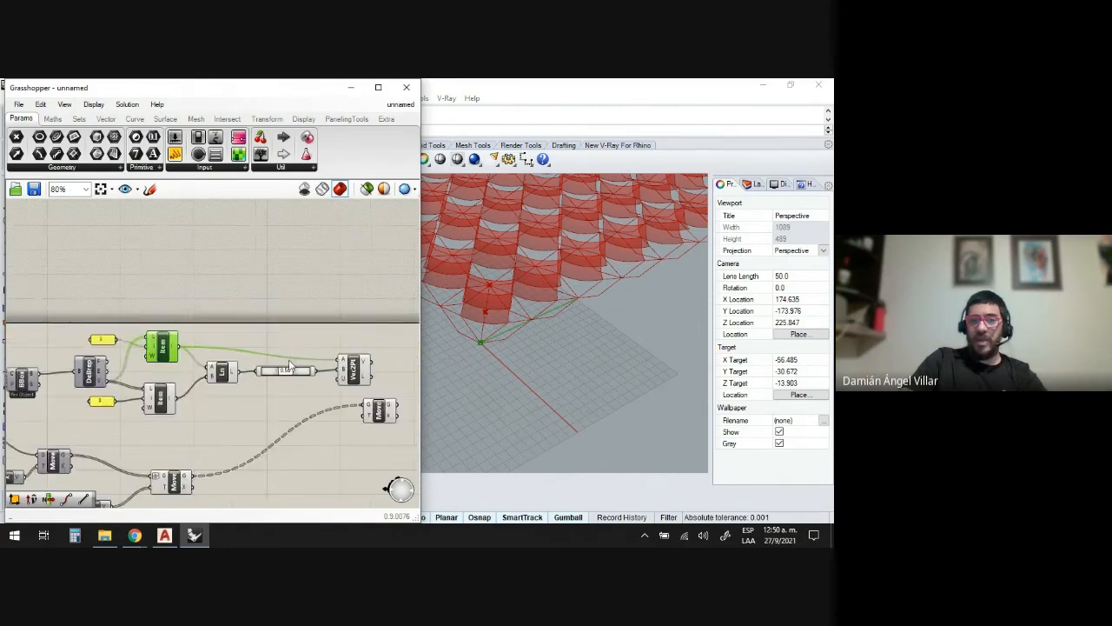
- Reposition the new Move component and connect the vector output of Vector 2Pt to its translation input
{"action": "scroll", "coordinate": [292, 365], "scroll_direction": "down", "scroll_amount": 2}
{"action": "scroll", "coordinate": [355, 390], "scroll_direction": "up", "scroll_amount": 5}
{"action": "left_click_drag", "start_coordinate": [350, 394], "coordinate": [394, 388]}
{"action": "left_click_drag", "start_coordinate": [325, 307], "coordinate": [354, 405]}
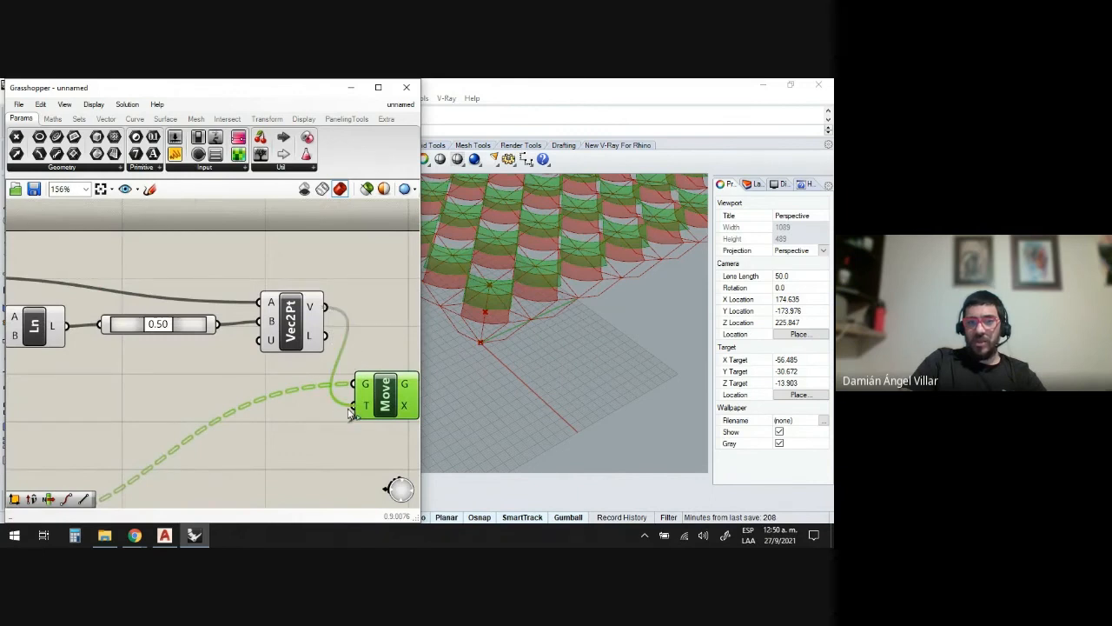
{"action": "left_click", "coordinate": [284, 435]}
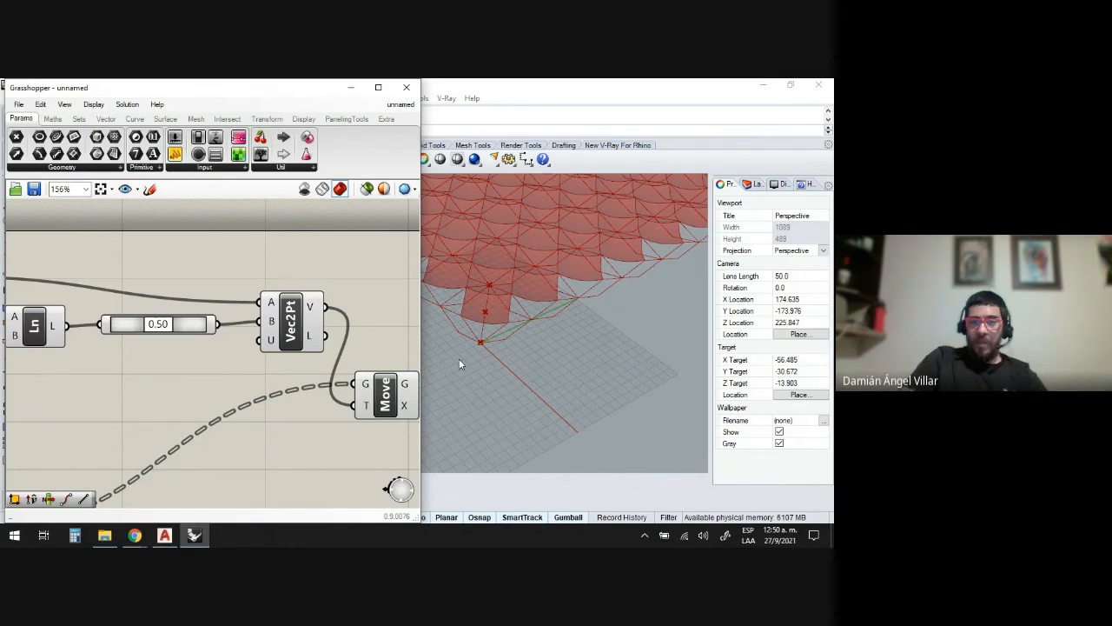
- Examine the original and moved panels together from several angles in the perspective viewport
{"action": "right_click_drag", "start_coordinate": [460, 364], "coordinate": [640, 419]}
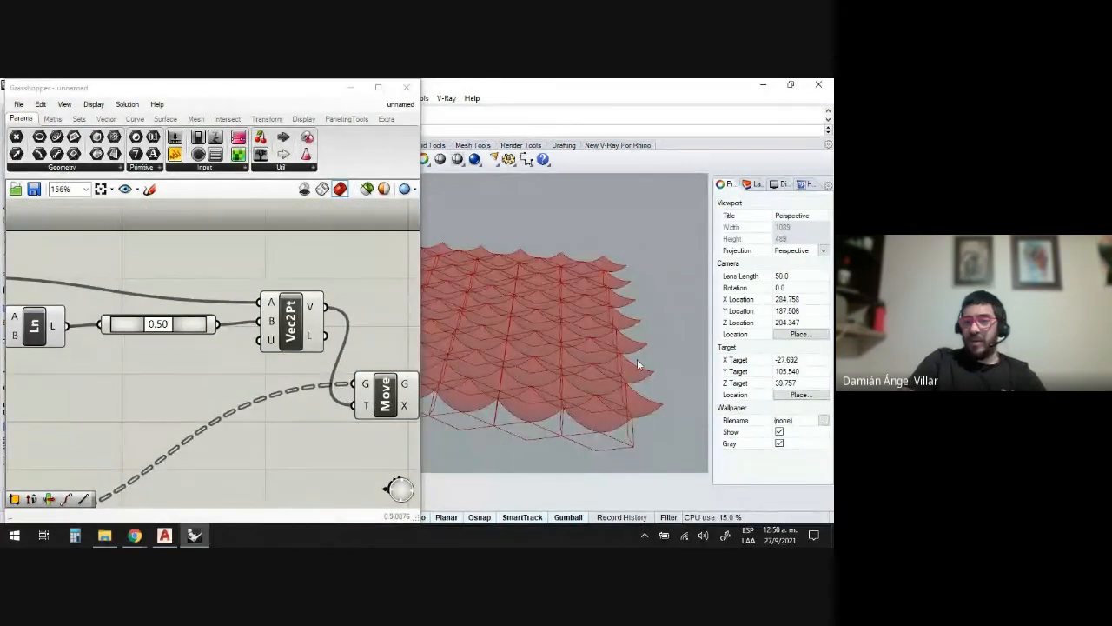
{"action": "scroll", "coordinate": [643, 384], "scroll_direction": "down", "scroll_amount": 5}
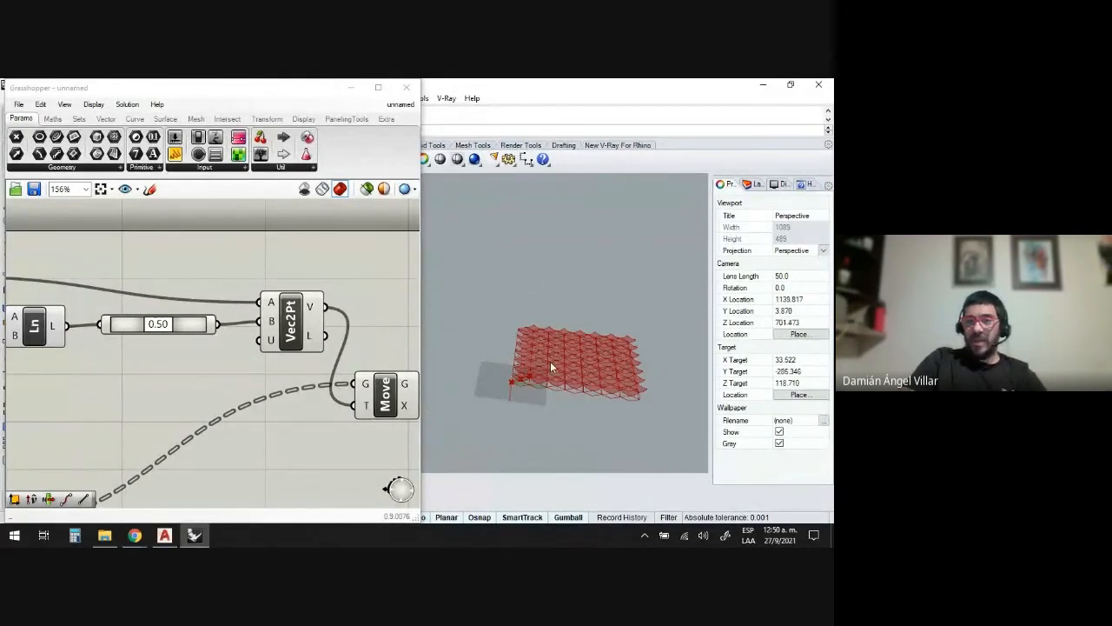
{"action": "right_click_drag", "start_coordinate": [550, 361], "coordinate": [556, 401]}
{"action": "scroll", "coordinate": [600, 368], "scroll_direction": "down", "scroll_amount": 6}
{"action": "scroll", "coordinate": [556, 341], "scroll_direction": "up", "scroll_amount": 10}
{"action": "scroll", "coordinate": [540, 370], "scroll_direction": "up", "scroll_amount": 4}
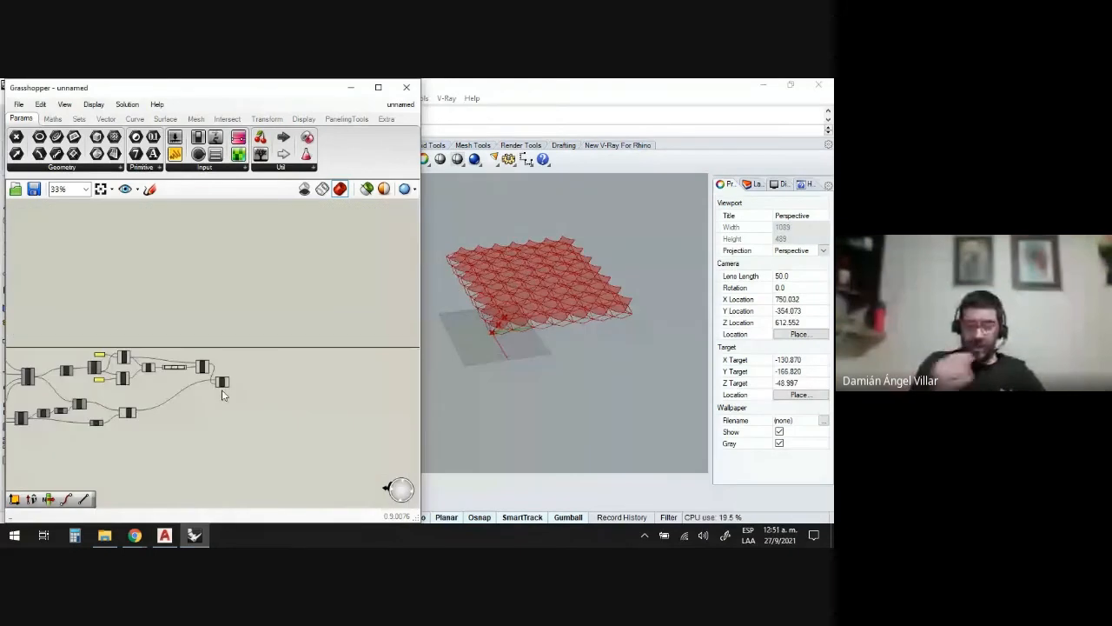
- Add a List Item component after the last Move and connect the Move's geometry output to its list input
{"action": "scroll", "coordinate": [222, 389], "scroll_direction": "up", "scroll_amount": 6}
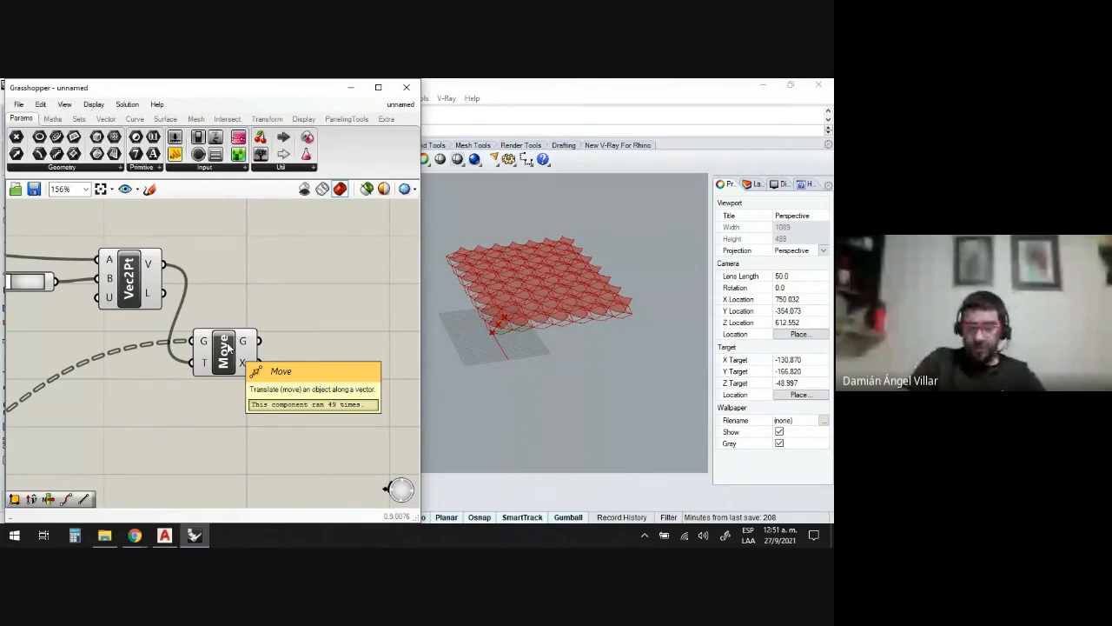
{"action": "scroll", "coordinate": [228, 343], "scroll_direction": "down", "scroll_amount": 2}
{"action": "scroll", "coordinate": [278, 339], "scroll_direction": "up", "scroll_amount": 2}
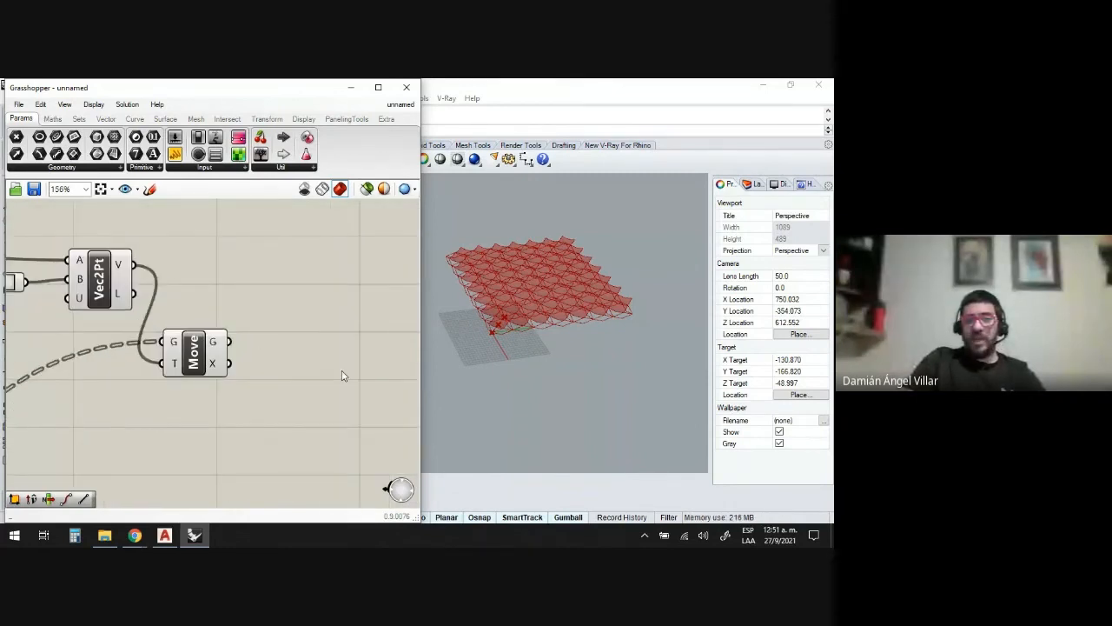
{"action": "double_click", "coordinate": [314, 324]}
{"action": "type", "text": "l"}
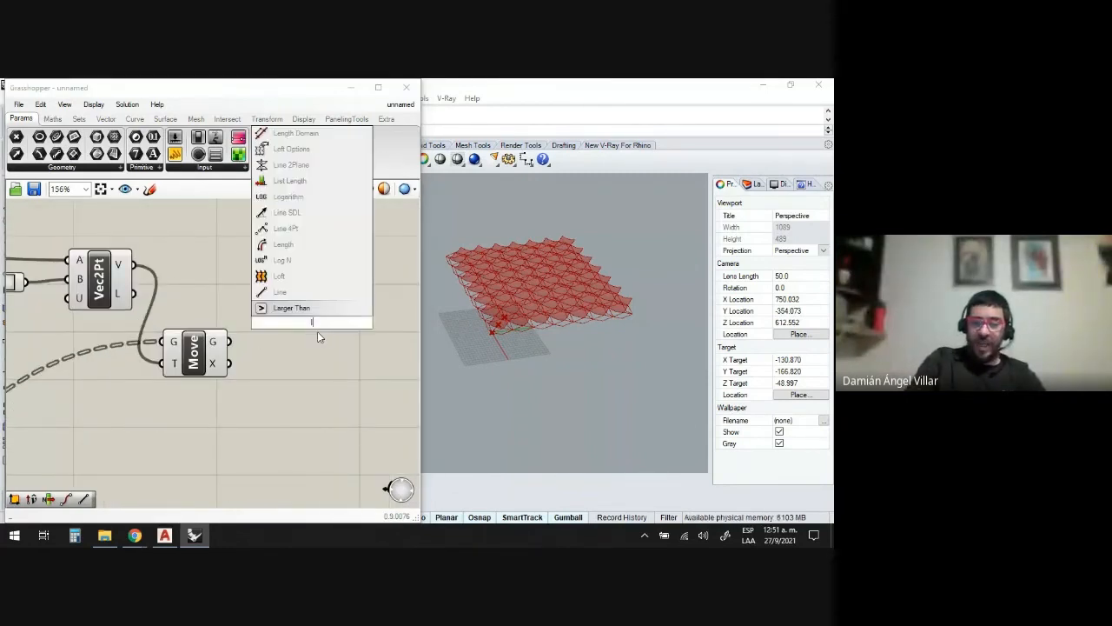
{"action": "type", "text": "ist"}
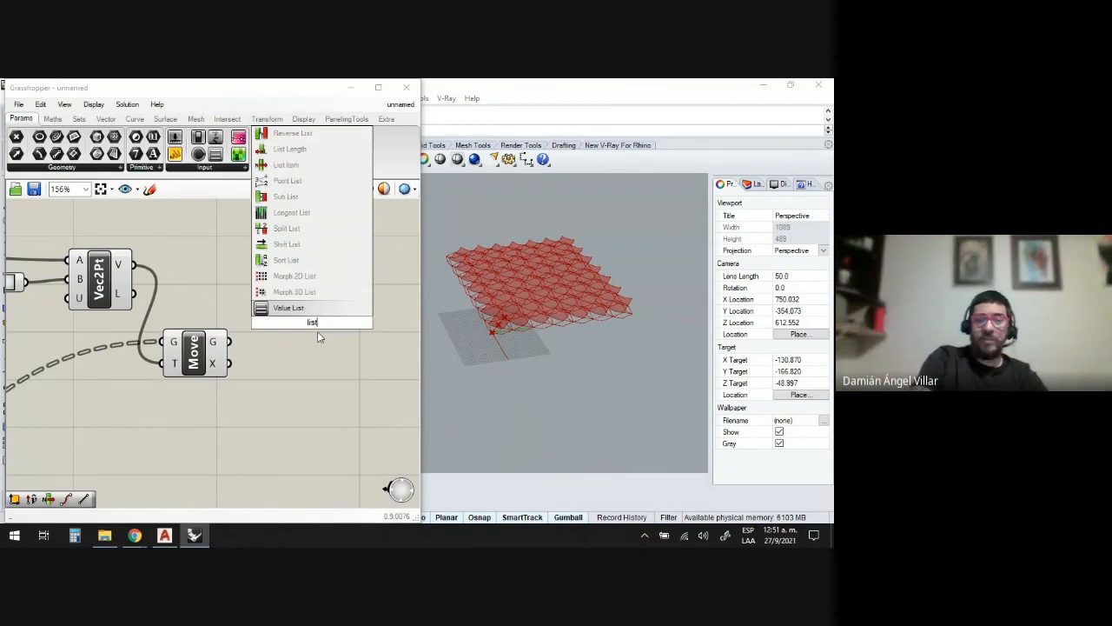
{"action": "left_click", "coordinate": [287, 165]}
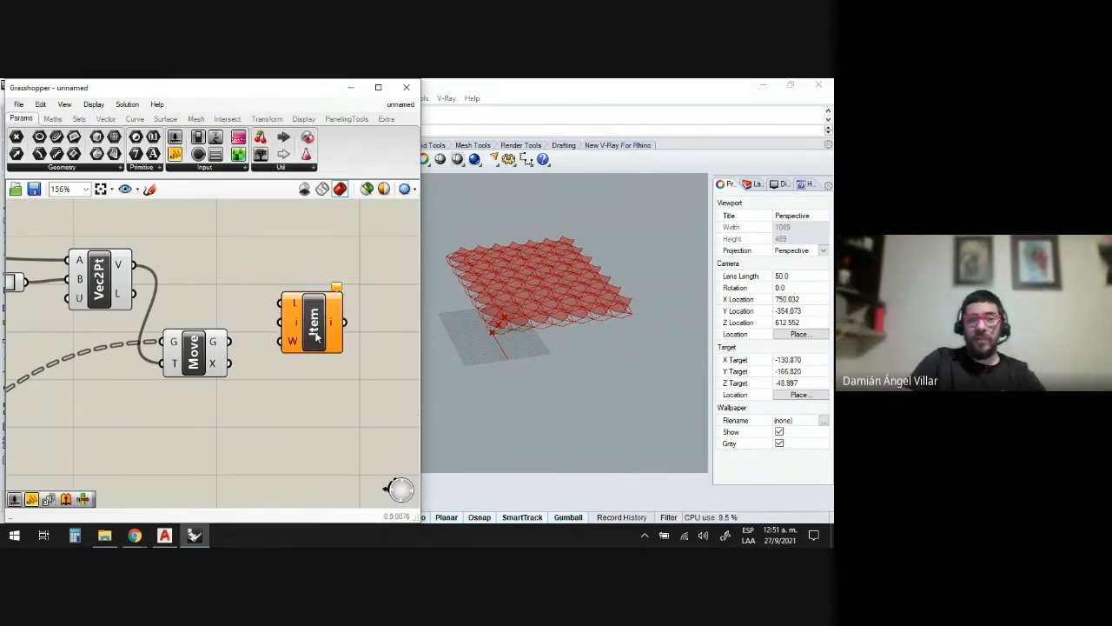
{"action": "left_click_drag", "start_coordinate": [316, 337], "coordinate": [350, 318]}
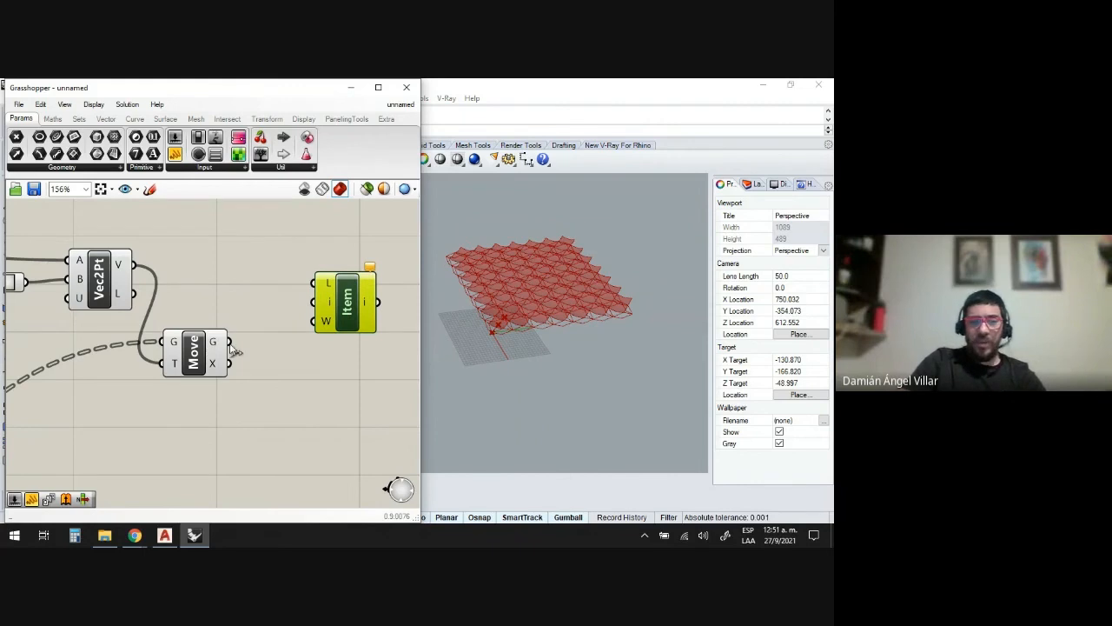
{"action": "left_click_drag", "start_coordinate": [229, 341], "coordinate": [309, 293]}
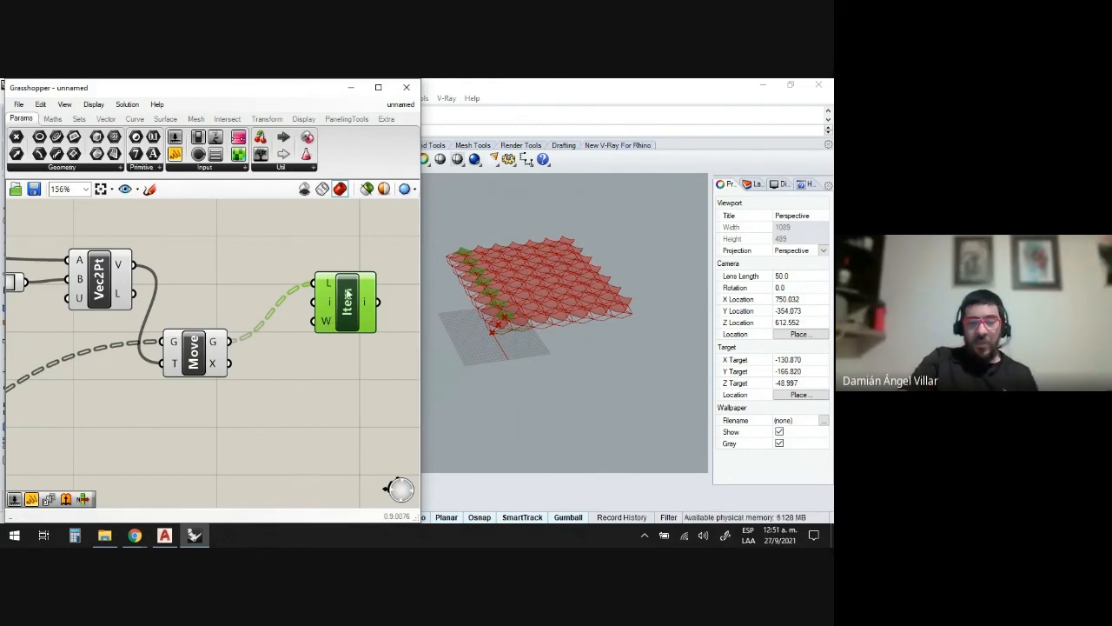
- Add a Series component above the Move and connect its output to the index input of the new List Item
{"action": "double_click", "coordinate": [254, 251]}
{"action": "type", "text": "series"}
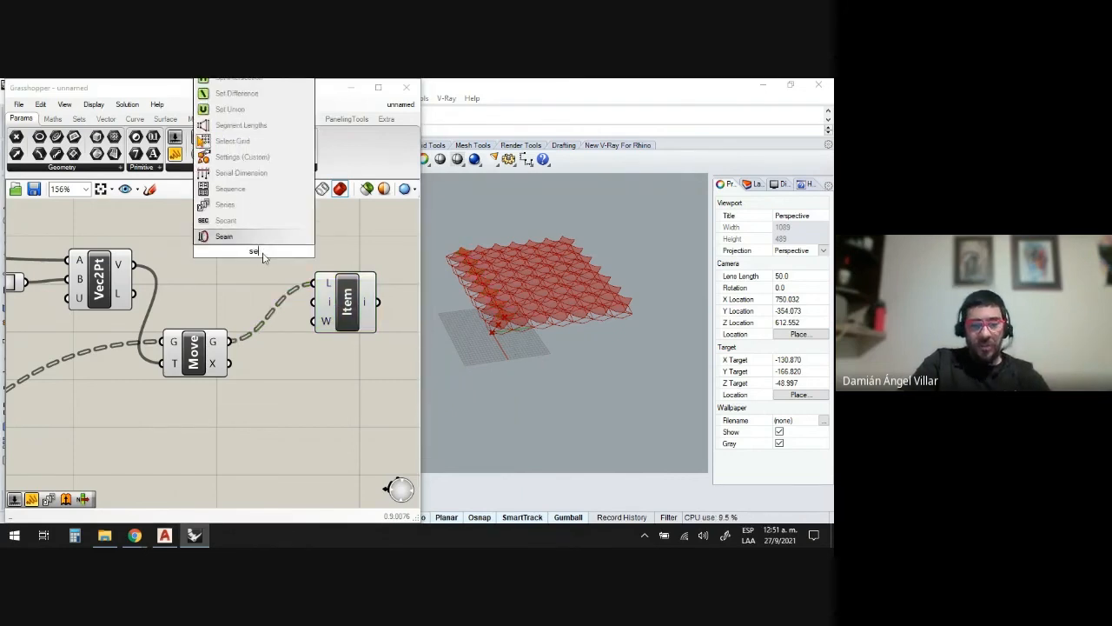
{"action": "left_click", "coordinate": [244, 238]}
{"action": "left_click_drag", "start_coordinate": [240, 260], "coordinate": [237, 251]}
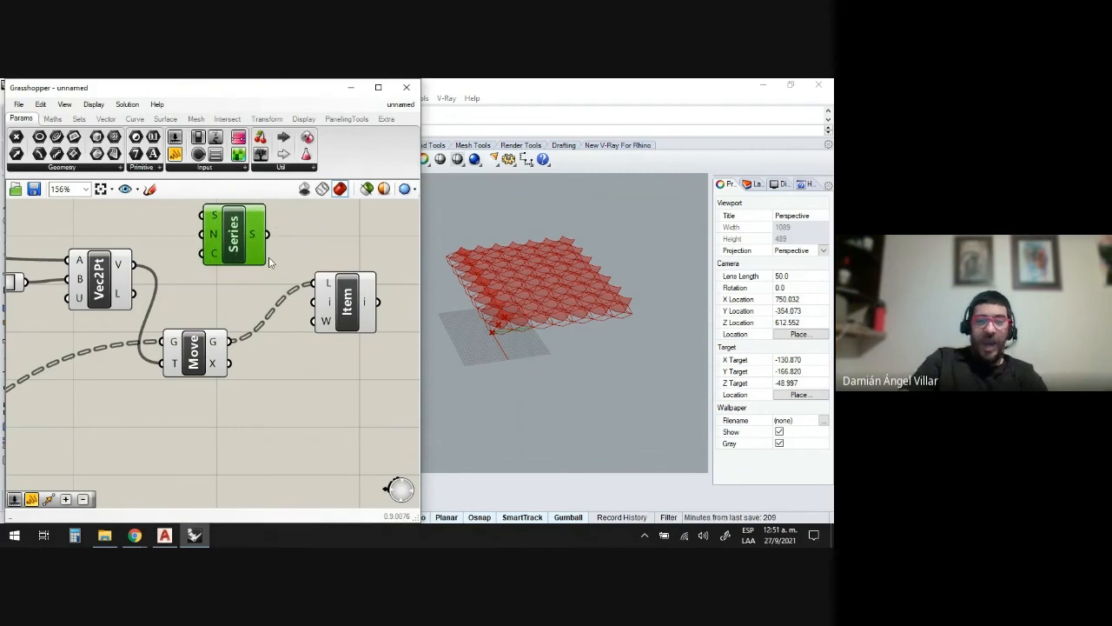
{"action": "left_click_drag", "start_coordinate": [268, 233], "coordinate": [342, 315]}
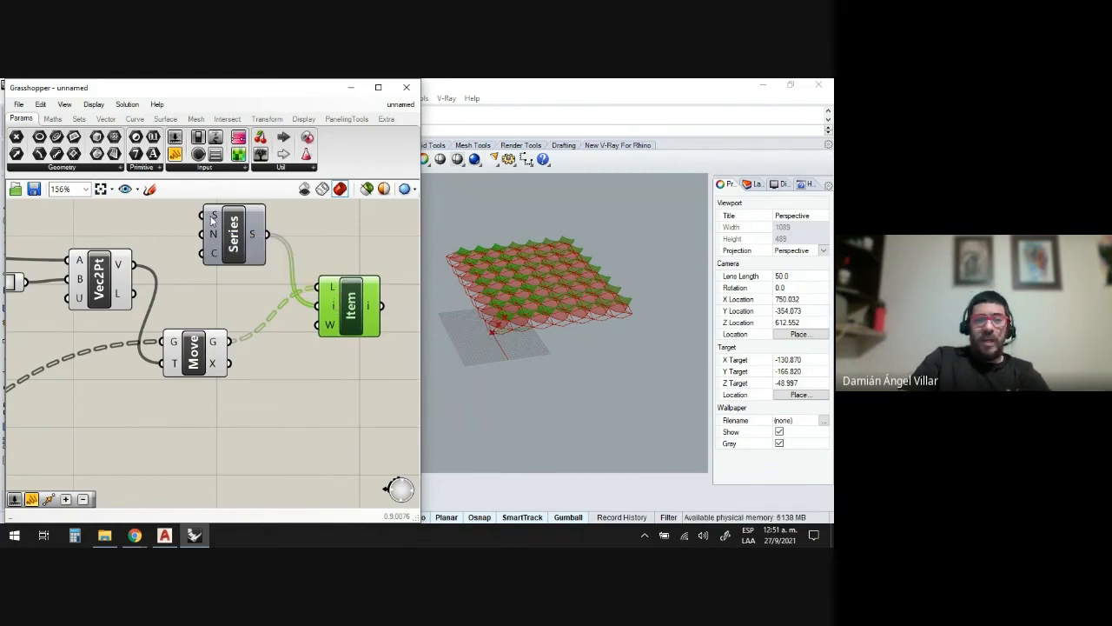
- Review the new Series component's inputs and locate the existing Count slider in the earlier part of the definition
{"action": "mouse_move", "coordinate": [213, 220]}
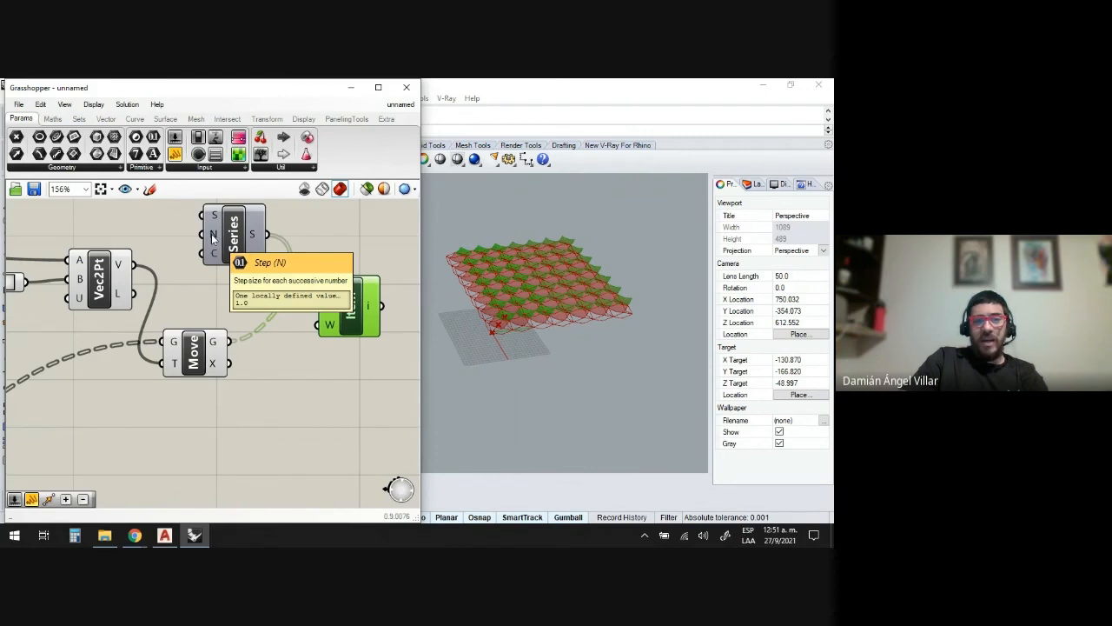
{"action": "mouse_move", "coordinate": [212, 259]}
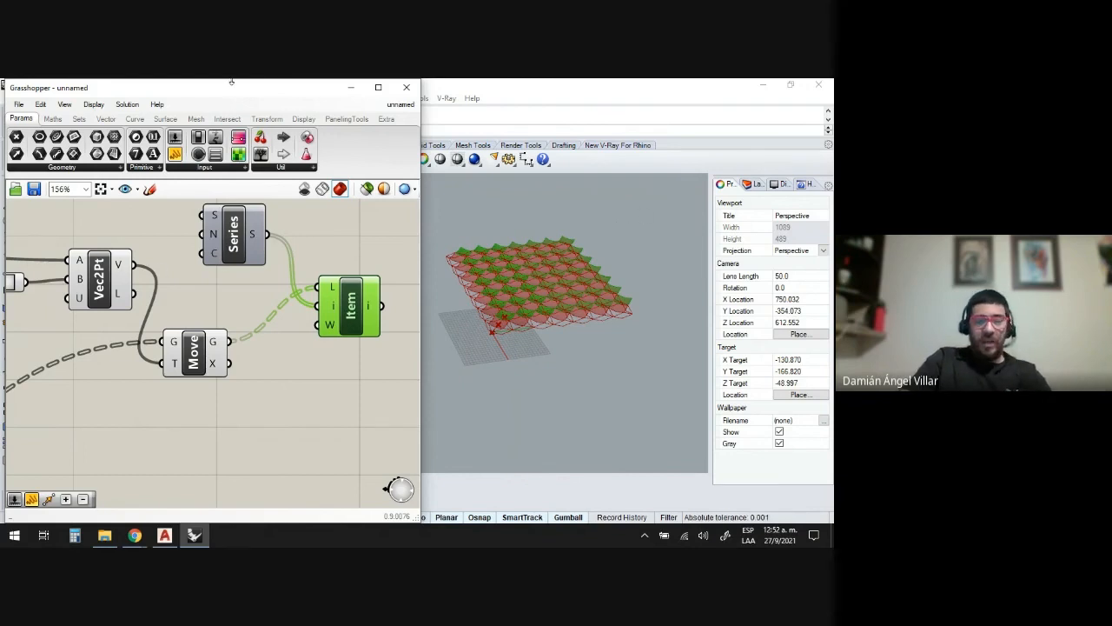
{"action": "scroll", "coordinate": [305, 252], "scroll_direction": "down", "scroll_amount": 8}
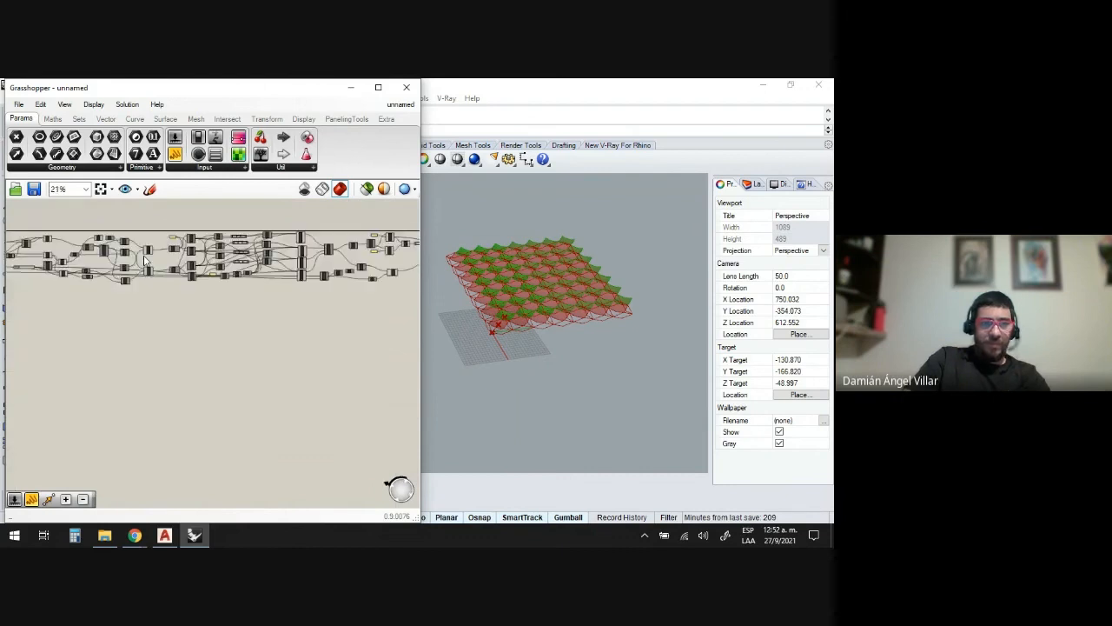
{"action": "scroll", "coordinate": [91, 231], "scroll_direction": "up", "scroll_amount": 5}
{"action": "scroll", "coordinate": [95, 239], "scroll_direction": "down", "scroll_amount": 3}
{"action": "scroll", "coordinate": [96, 252], "scroll_direction": "up", "scroll_amount": 1}
{"action": "scroll", "coordinate": [228, 381], "scroll_direction": "down", "scroll_amount": 5}
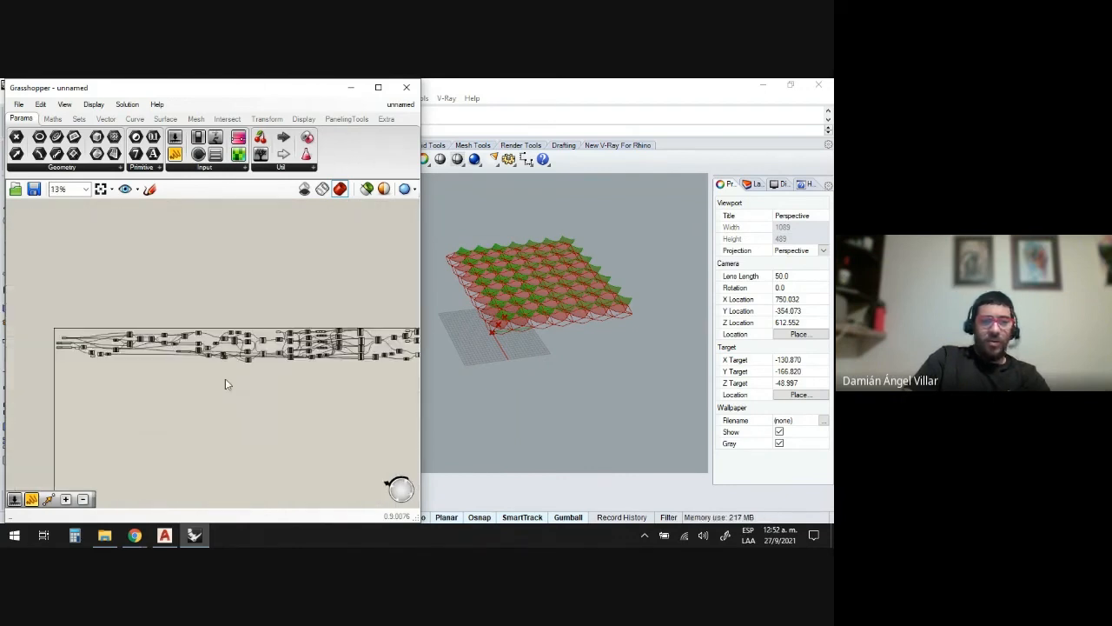
{"action": "scroll", "coordinate": [148, 388], "scroll_direction": "up", "scroll_amount": 4}
{"action": "scroll", "coordinate": [206, 332], "scroll_direction": "up", "scroll_amount": 6}
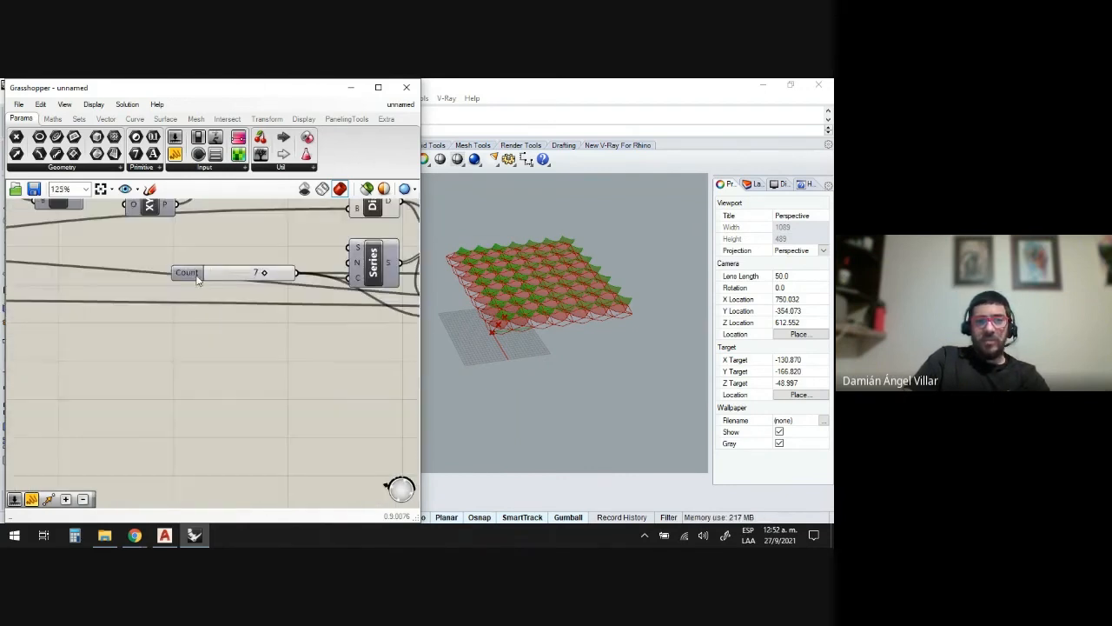
{"action": "left_click", "coordinate": [139, 336]}
{"action": "scroll", "coordinate": [165, 356], "scroll_direction": "down", "scroll_amount": 6}
{"action": "scroll", "coordinate": [318, 338], "scroll_direction": "up", "scroll_amount": 7}
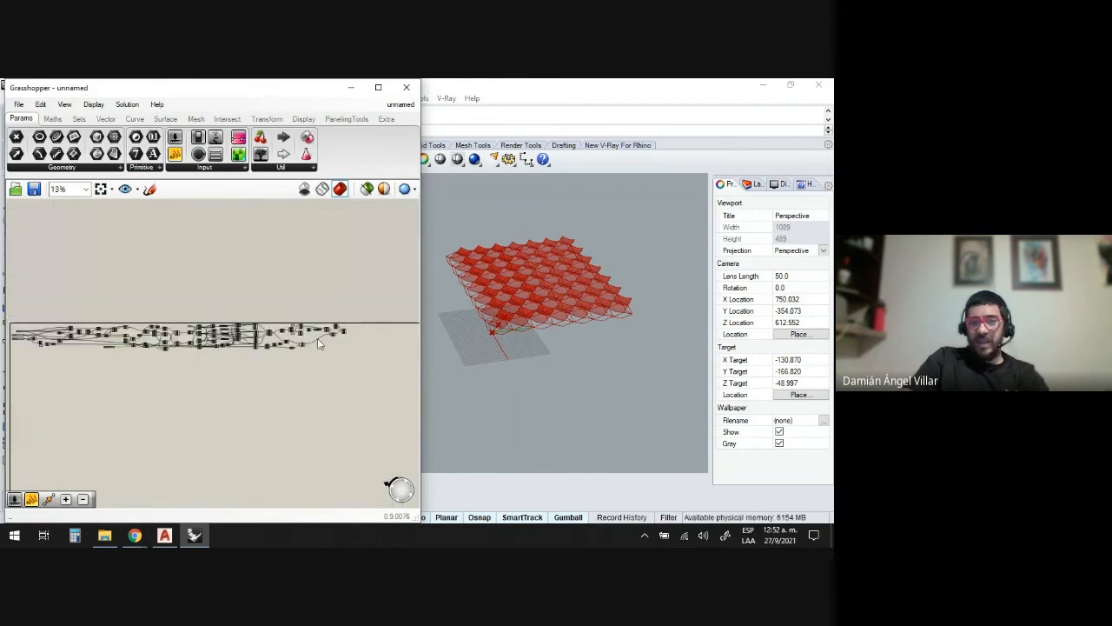
{"action": "scroll", "coordinate": [223, 288], "scroll_direction": "down", "scroll_amount": 4}
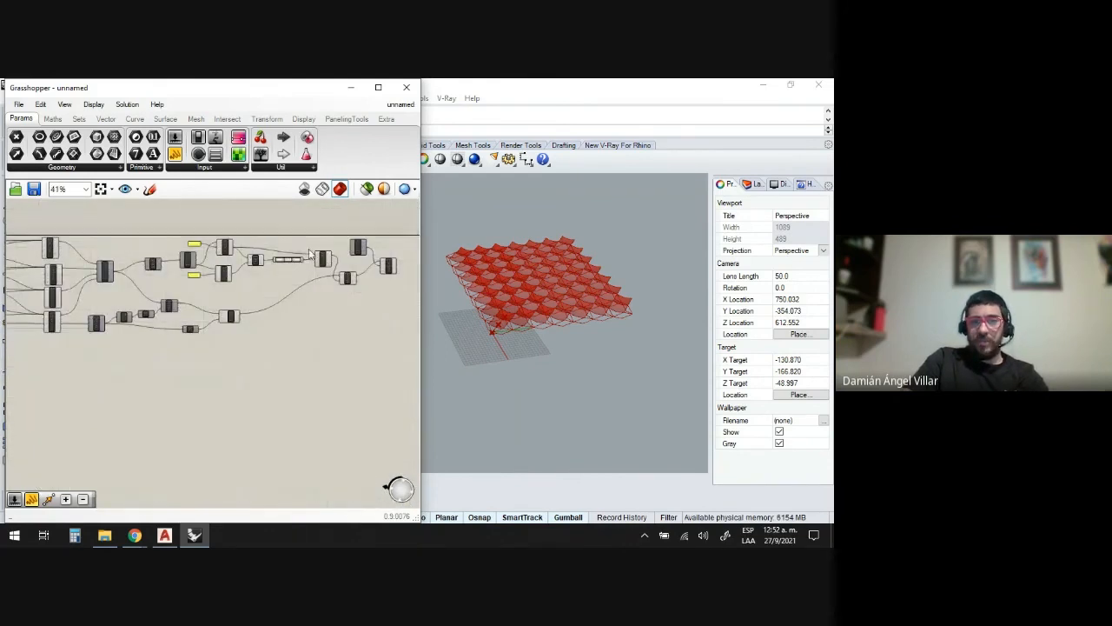
- Add a Subtraction component in front of the new Series component
{"action": "scroll", "coordinate": [289, 239], "scroll_direction": "up", "scroll_amount": 4}
{"action": "double_click", "coordinate": [289, 239]}
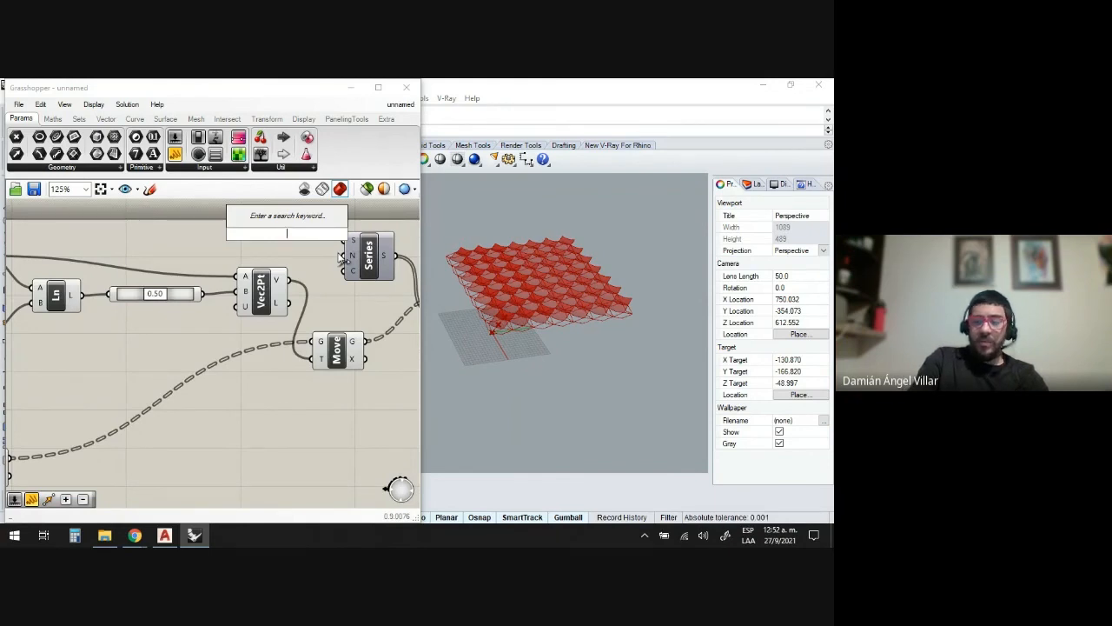
{"action": "type", "text": "*"}
{"action": "key", "text": "BackSpace"}
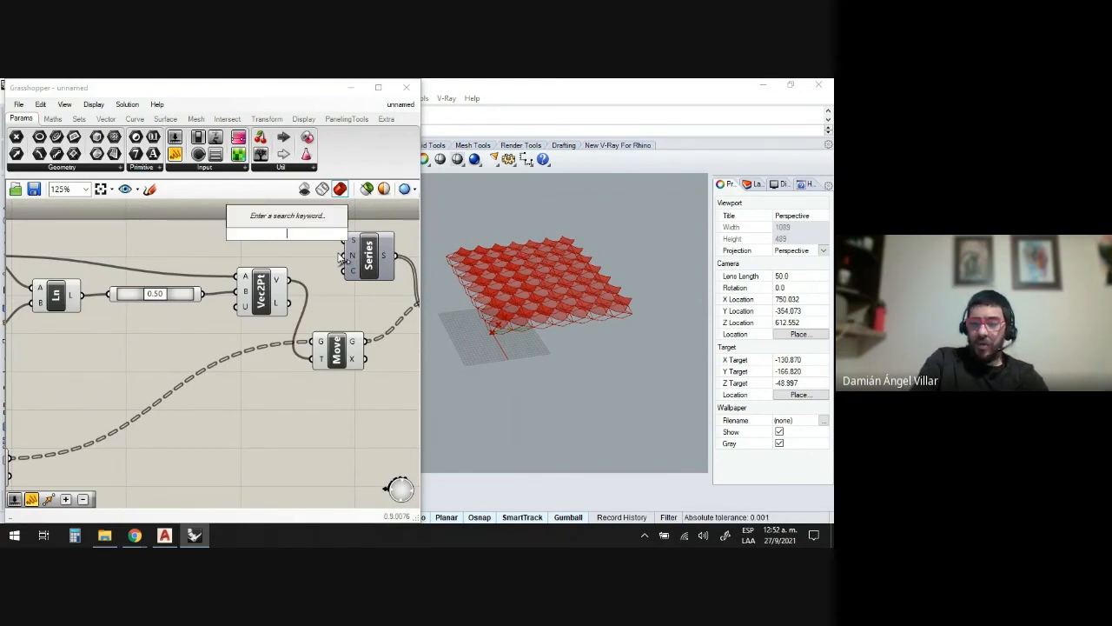
{"action": "type", "text": "-"}
{"action": "key", "text": "Return"}
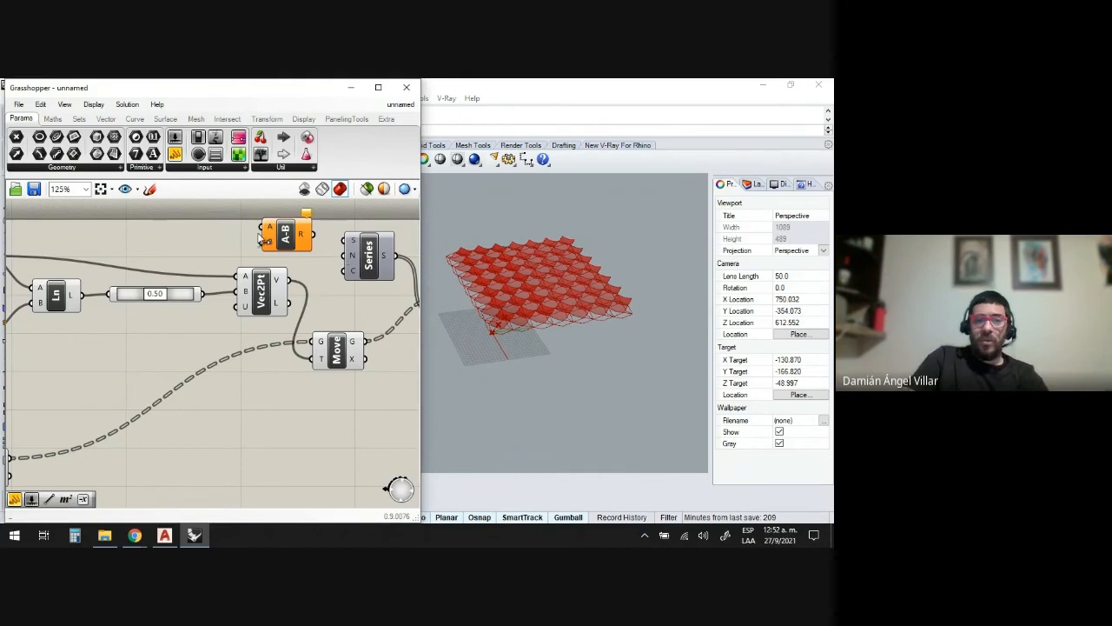
- Add a compact panel containing 1, connect it to input B of Subtraction, and wire the subtraction result to the Series count
{"action": "double_click", "coordinate": [225, 251]}
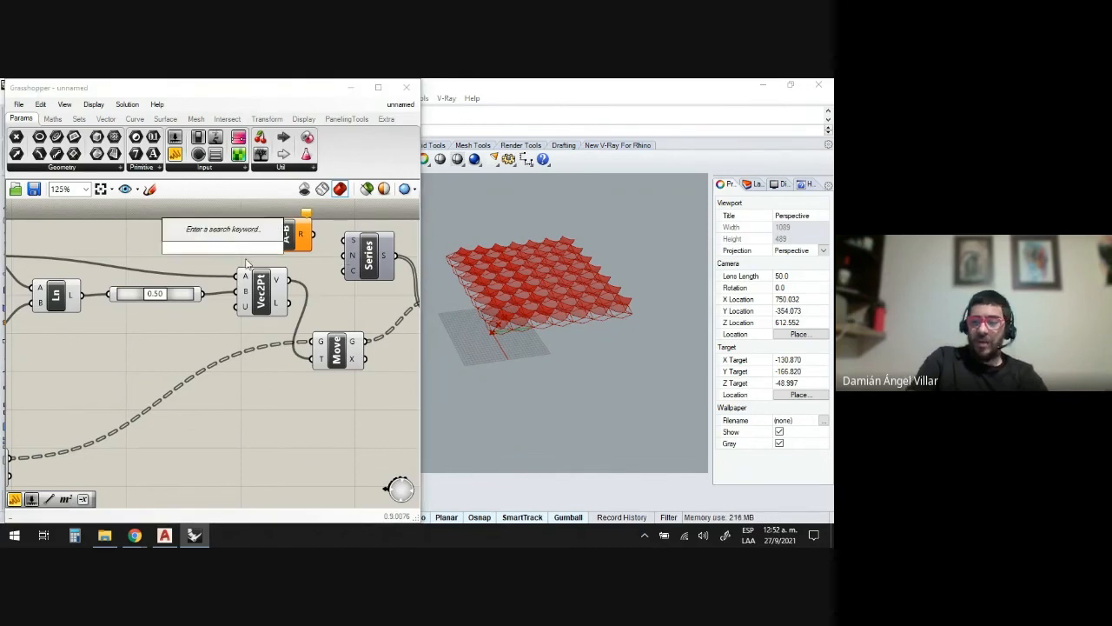
{"action": "type", "text": "//1"}
{"action": "key", "text": "Return"}
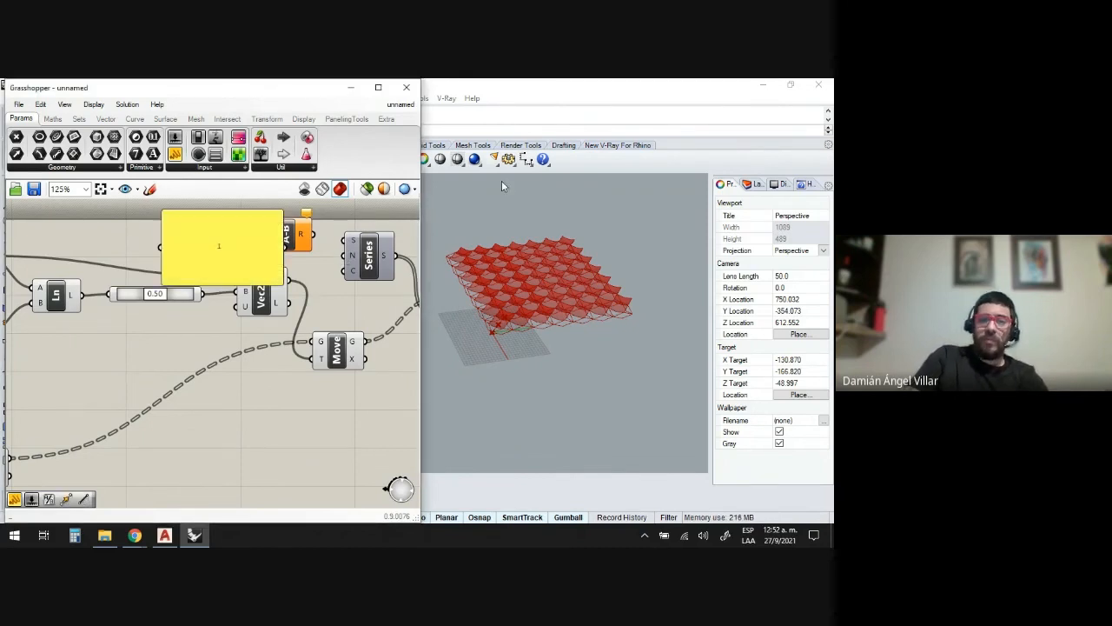
{"action": "left_click_drag", "start_coordinate": [278, 279], "coordinate": [103, 165]}
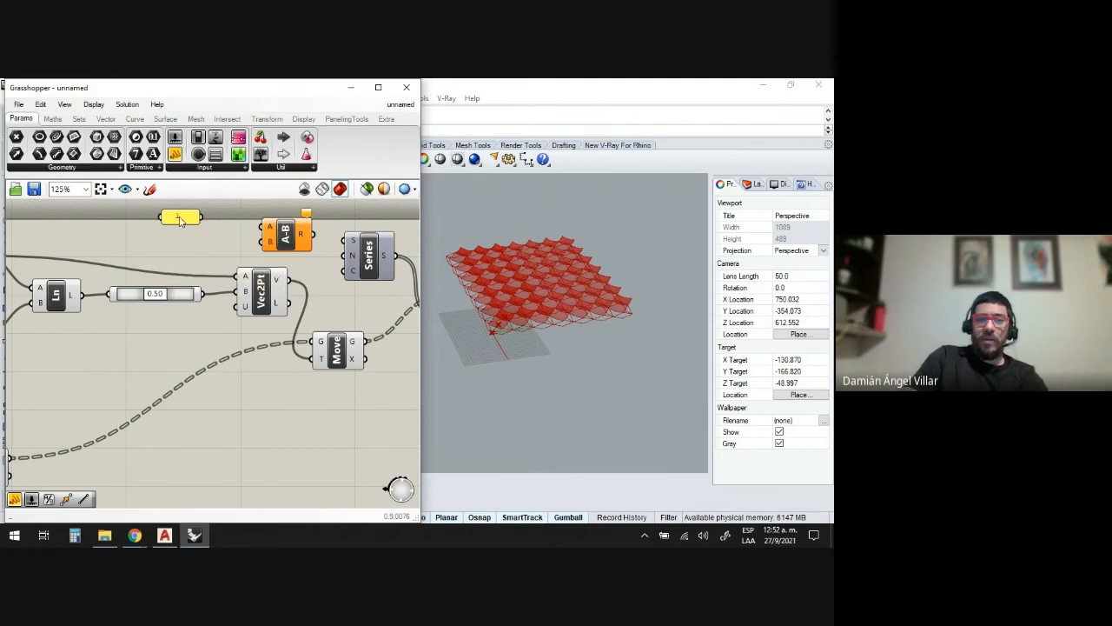
{"action": "left_click_drag", "start_coordinate": [180, 221], "coordinate": [264, 241]}
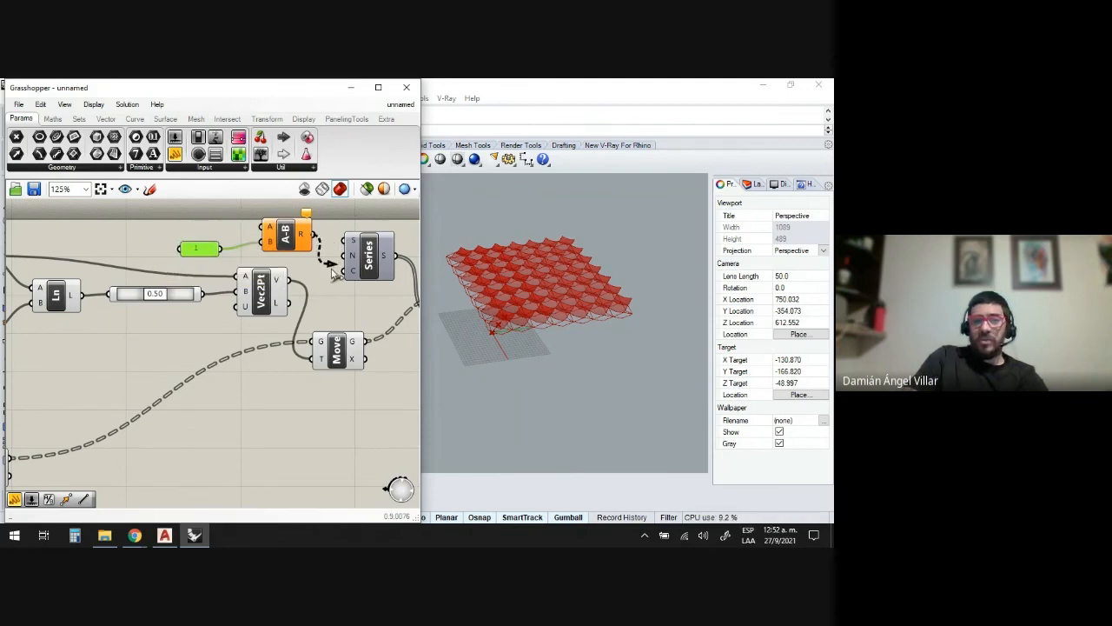
- Connect the existing Count slider to input A of the Subtraction component
{"action": "scroll", "coordinate": [305, 265], "scroll_direction": "down", "scroll_amount": 10}
{"action": "scroll", "coordinate": [166, 265], "scroll_direction": "up", "scroll_amount": 8}
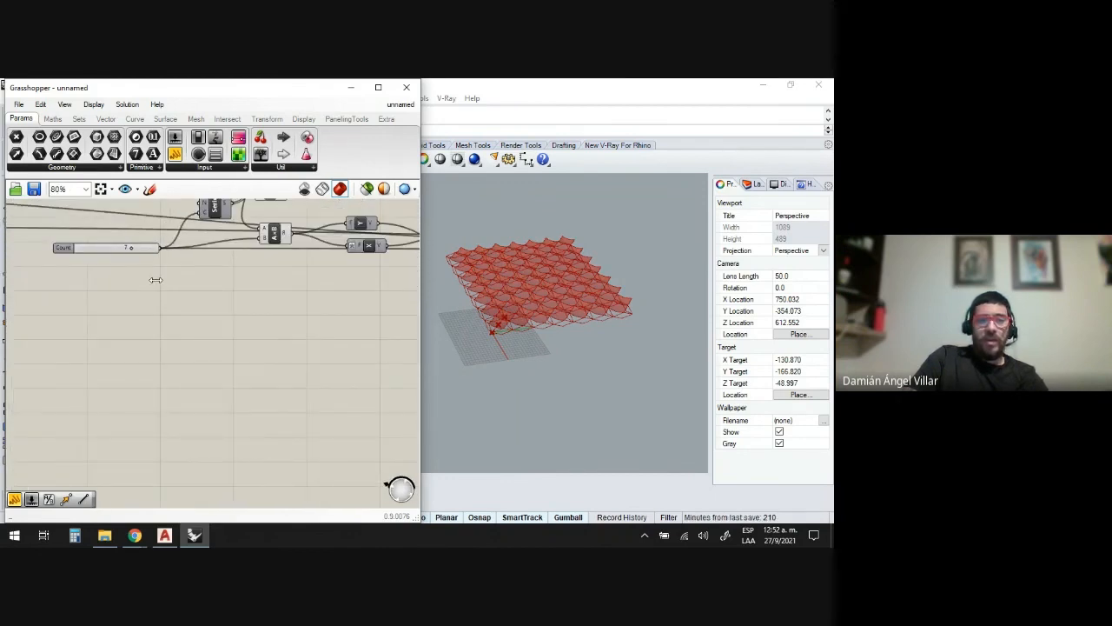
{"action": "left_click_drag", "start_coordinate": [135, 249], "coordinate": [166, 316]}
{"action": "scroll", "coordinate": [170, 315], "scroll_direction": "down", "scroll_amount": 6}
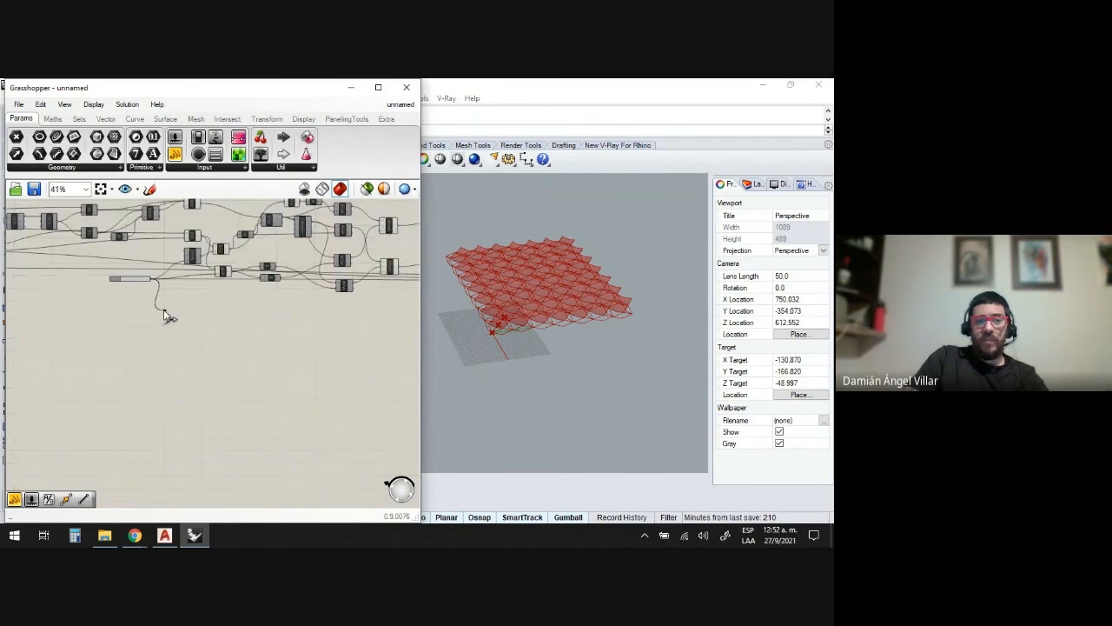
{"action": "scroll", "coordinate": [474, 311], "scroll_direction": "up", "scroll_amount": 3}
{"action": "scroll", "coordinate": [314, 265], "scroll_direction": "up", "scroll_amount": 8}
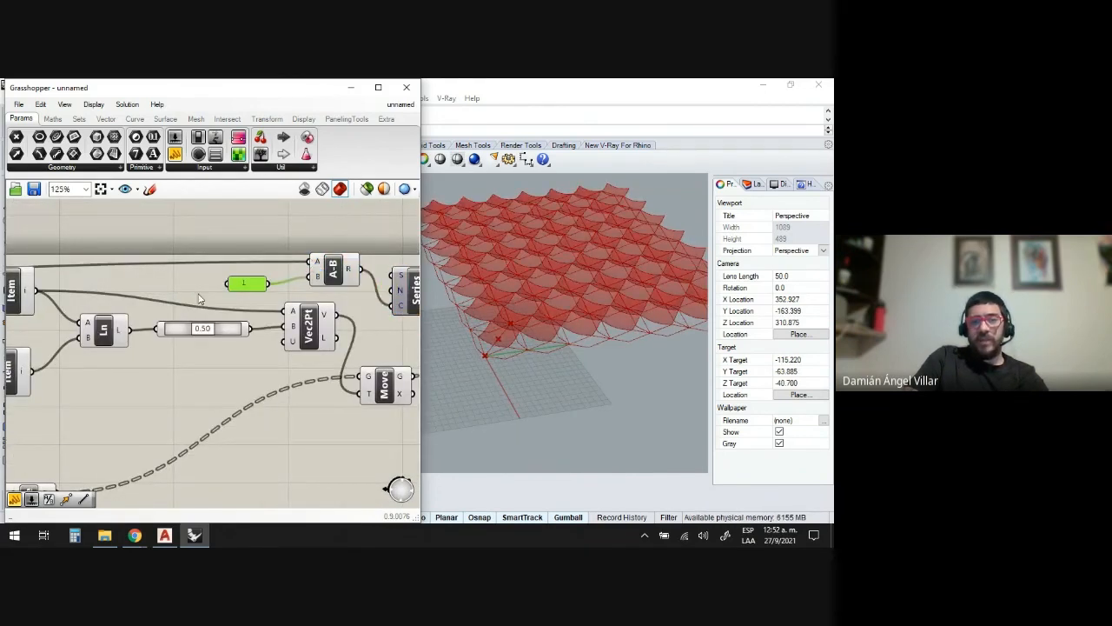
- Turn off the preview of the Move component that feeds the last List Item
{"action": "scroll", "coordinate": [199, 272], "scroll_direction": "down", "scroll_amount": 5}
{"action": "scroll", "coordinate": [251, 291], "scroll_direction": "up", "scroll_amount": 5}
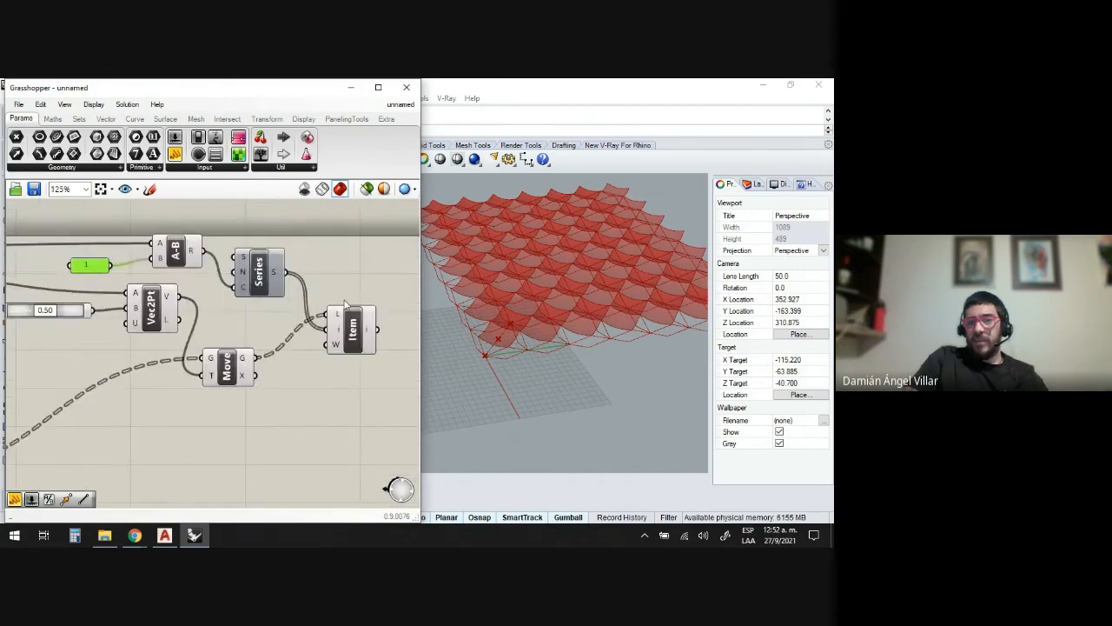
{"action": "scroll", "coordinate": [368, 314], "scroll_direction": "down", "scroll_amount": 2}
{"action": "scroll", "coordinate": [498, 310], "scroll_direction": "down", "scroll_amount": 2}
{"action": "right_click_drag", "start_coordinate": [525, 284], "coordinate": [650, 278]}
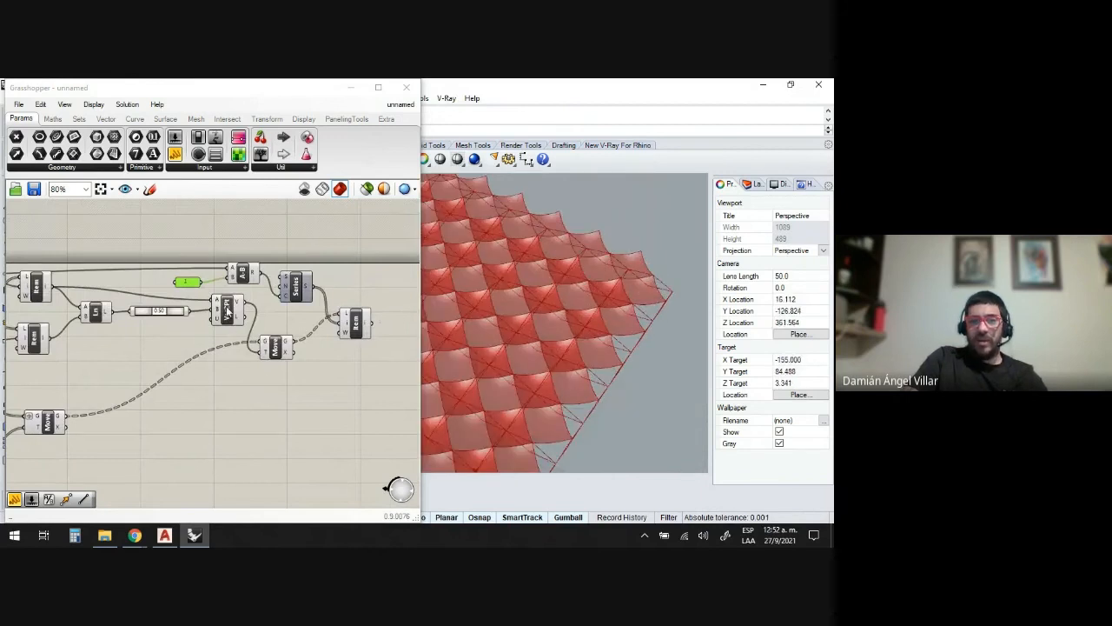
{"action": "right_click", "coordinate": [276, 350]}
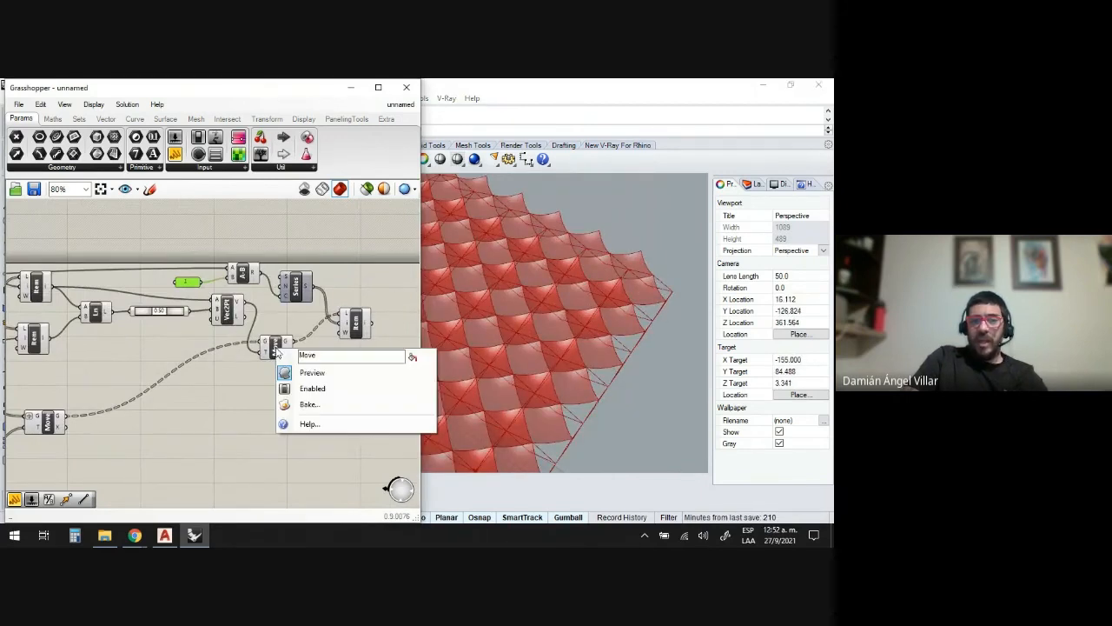
{"action": "left_click", "coordinate": [299, 370]}
- Examine the remaining panels in the perspective viewport together with the Move and List Item section of the definition
{"action": "right_click_drag", "start_coordinate": [482, 291], "coordinate": [569, 349]}
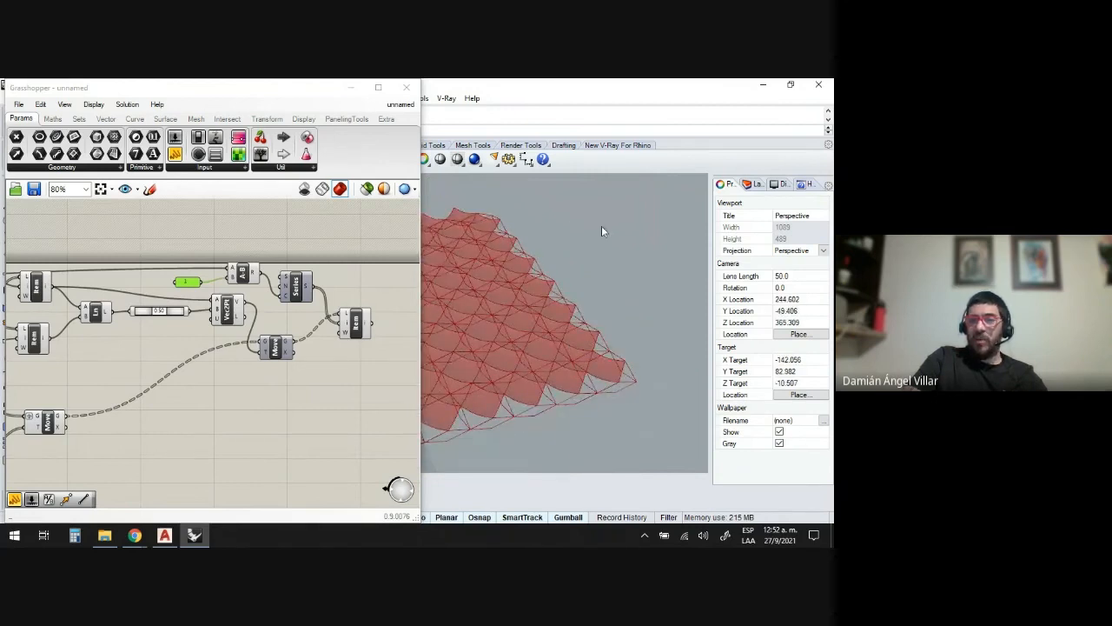
{"action": "right_click_drag", "start_coordinate": [602, 230], "coordinate": [537, 239]}
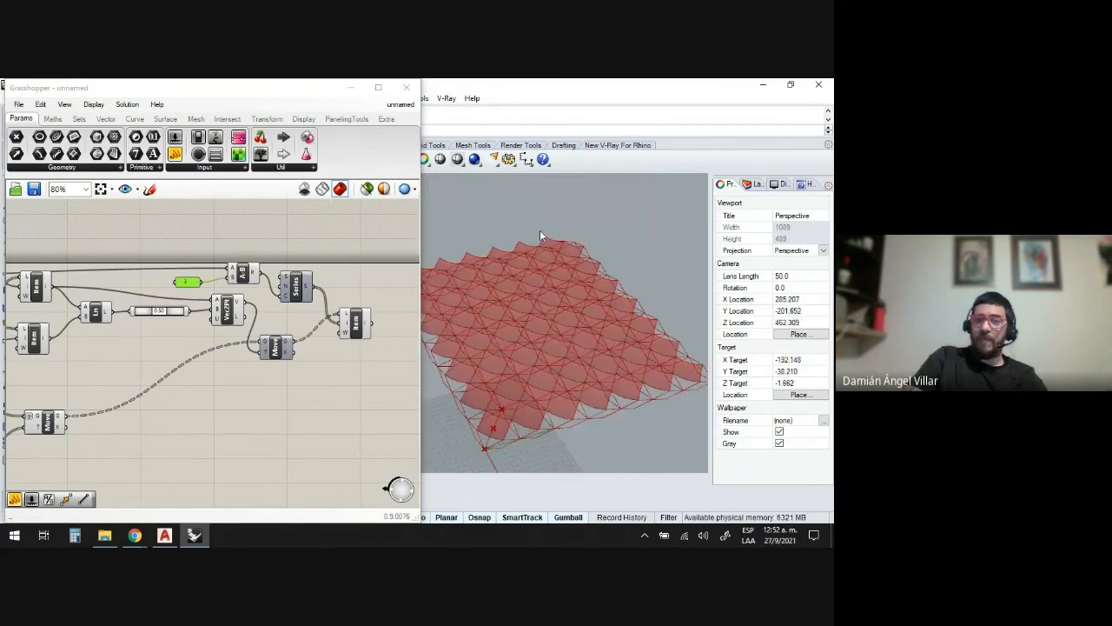
{"action": "scroll", "coordinate": [296, 374], "scroll_direction": "up", "scroll_amount": 5}
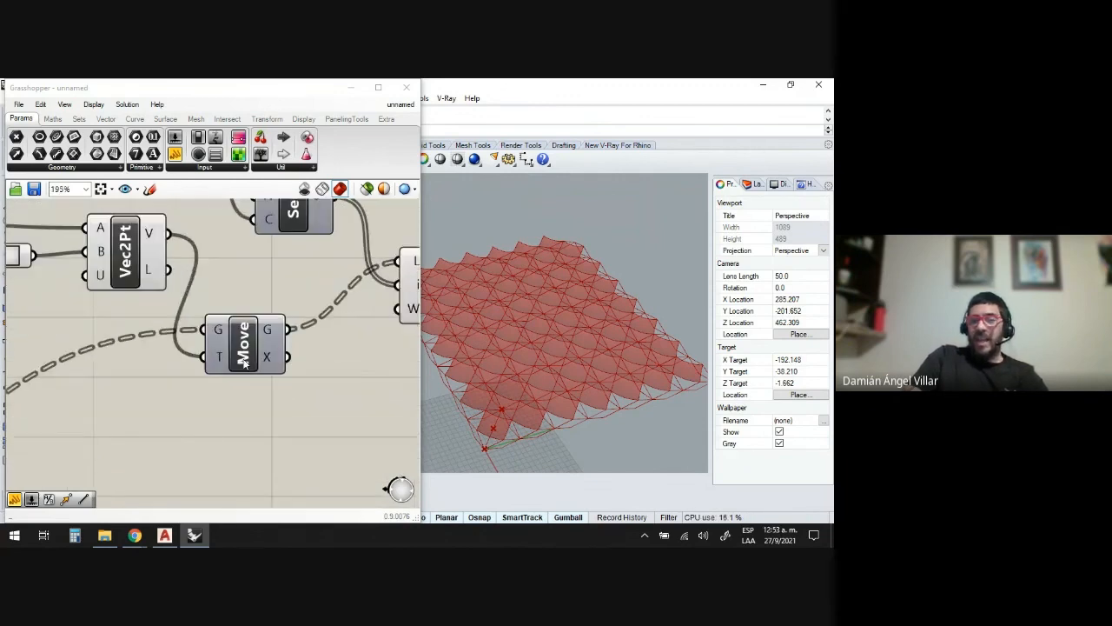
{"action": "scroll", "coordinate": [551, 385], "scroll_direction": "down", "scroll_amount": 6}
{"action": "scroll", "coordinate": [532, 397], "scroll_direction": "up", "scroll_amount": 6}
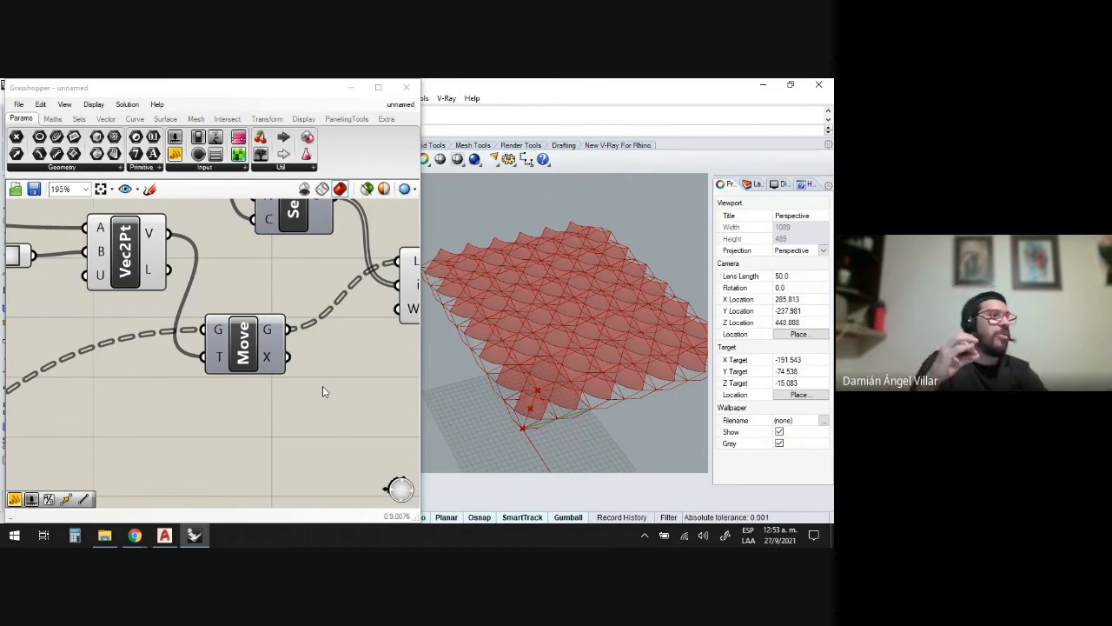
{"action": "scroll", "coordinate": [295, 369], "scroll_direction": "down", "scroll_amount": 4}
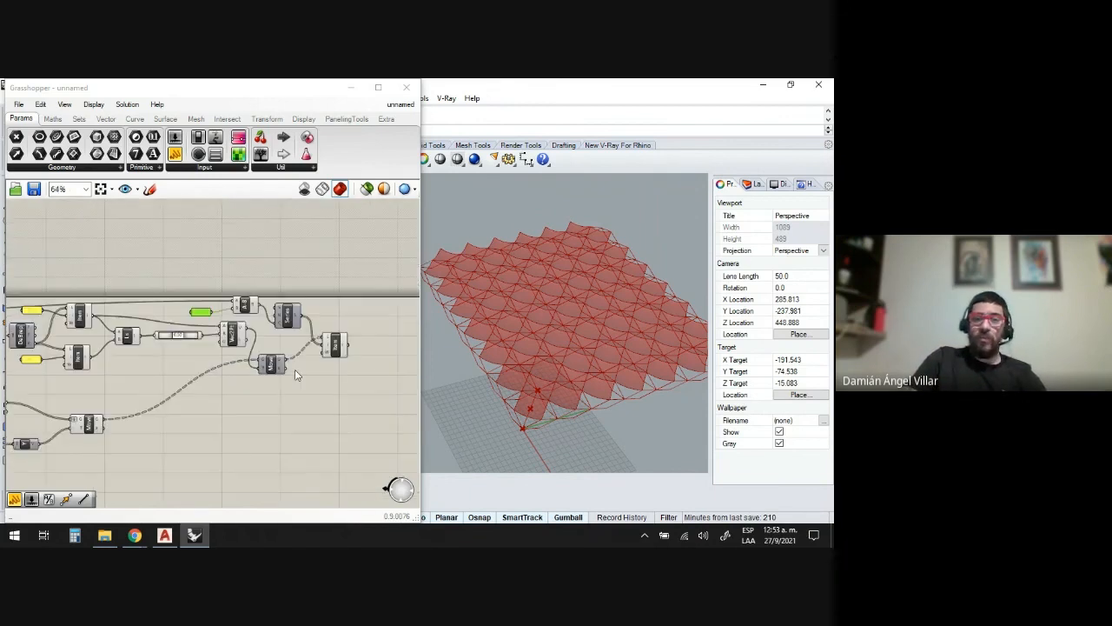
- Add a Flip Matrix component after the last List Item and connect the item output to its data input
{"action": "scroll", "coordinate": [375, 370], "scroll_direction": "up", "scroll_amount": 3}
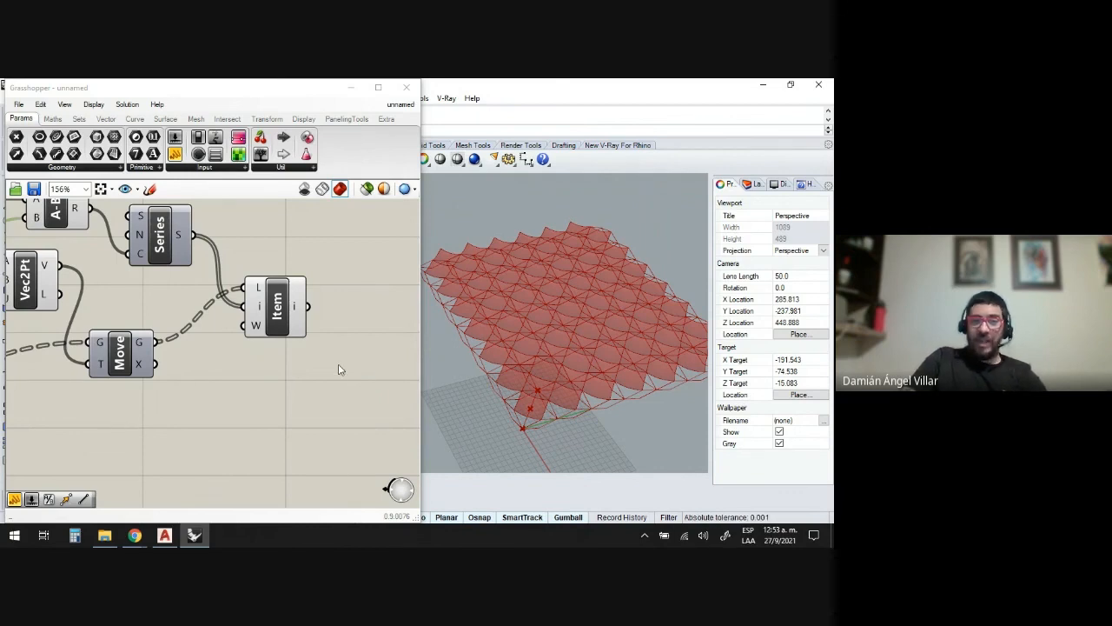
{"action": "double_click", "coordinate": [364, 348]}
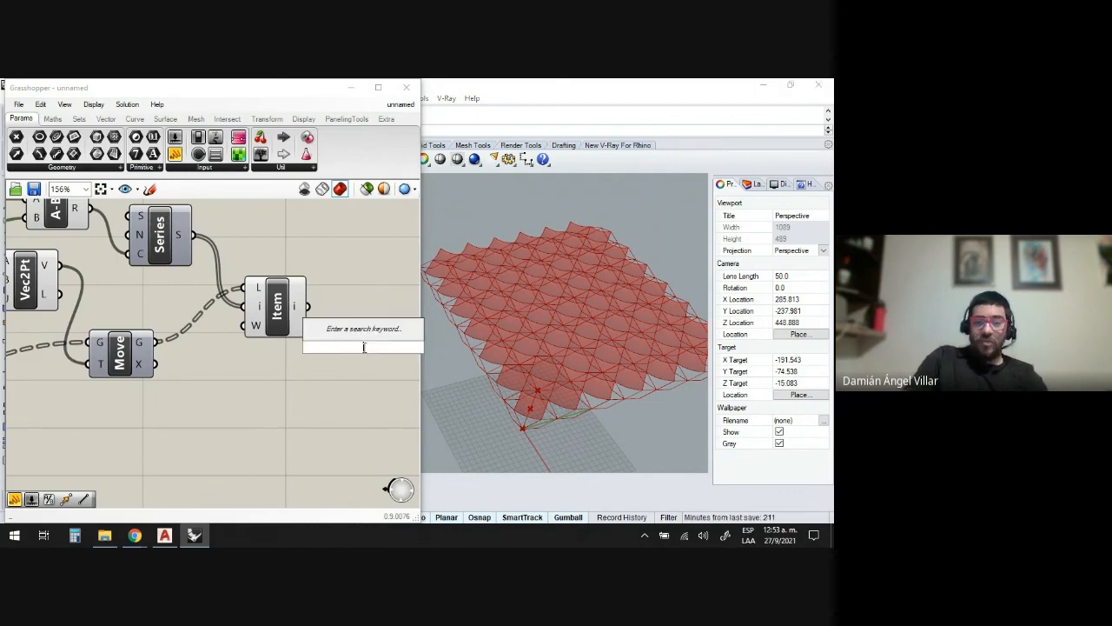
{"action": "type", "text": "fli"}
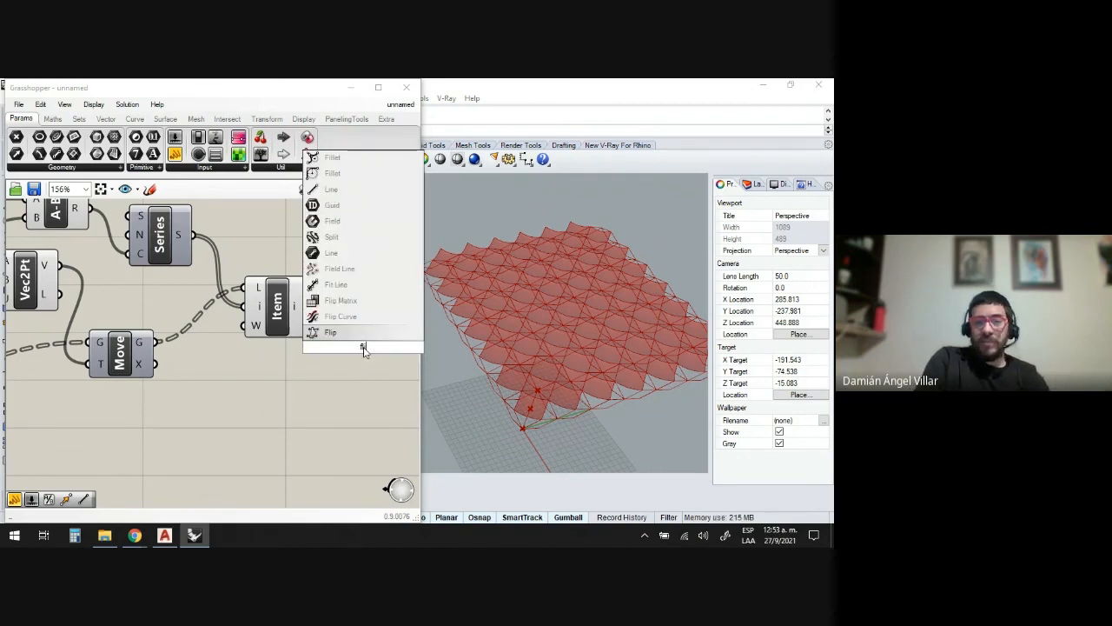
{"action": "left_click", "coordinate": [340, 301]}
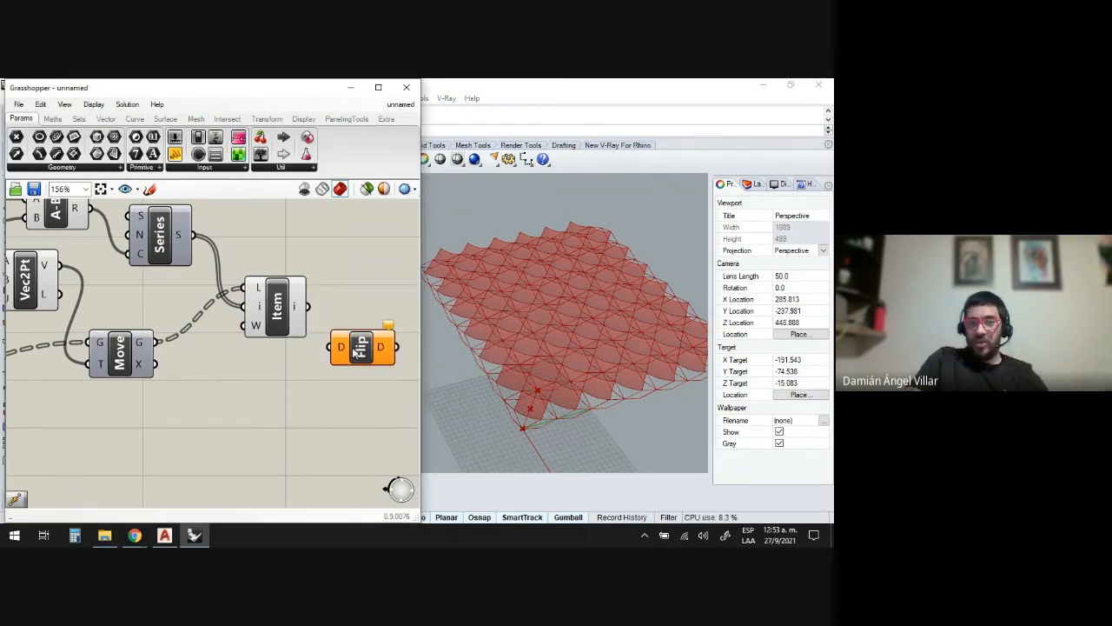
{"action": "left_click_drag", "start_coordinate": [357, 351], "coordinate": [383, 348]}
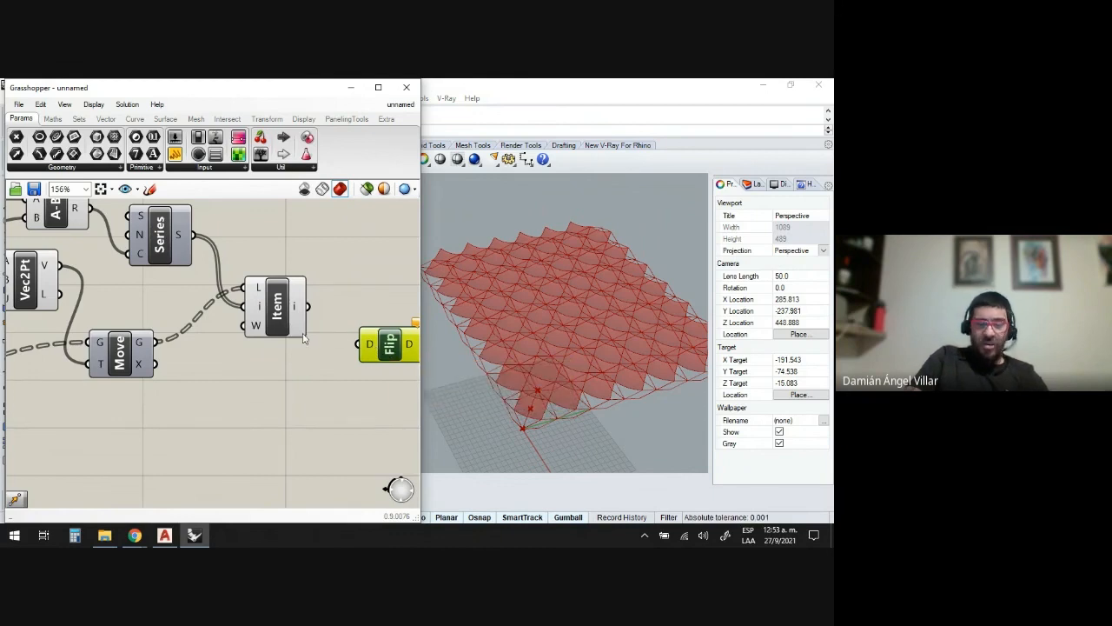
{"action": "left_click", "coordinate": [283, 306]}
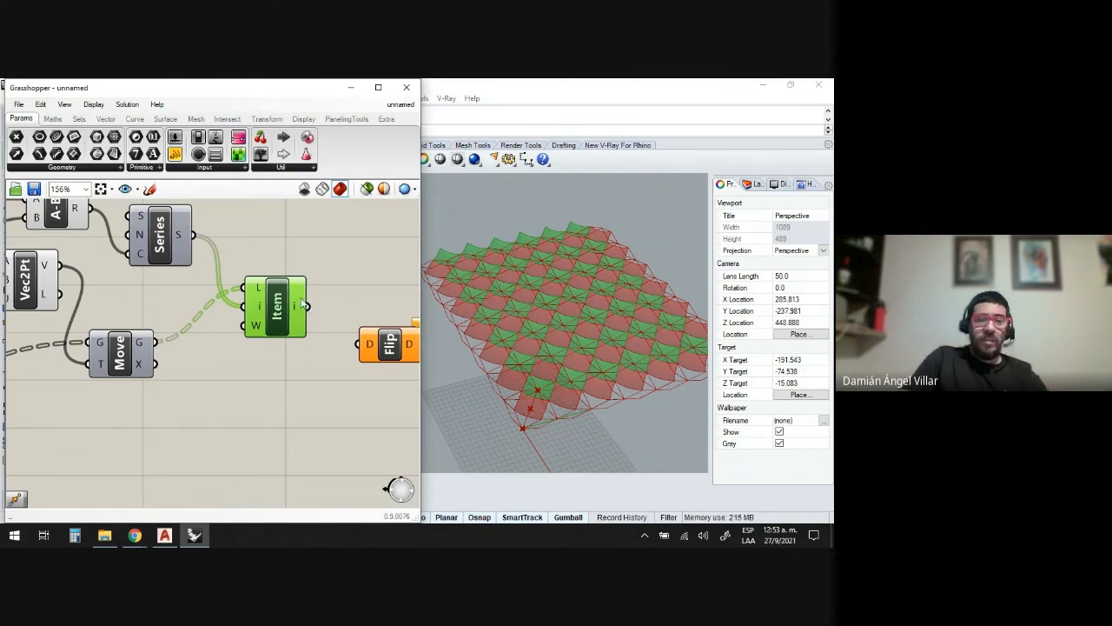
{"action": "left_click_drag", "start_coordinate": [308, 307], "coordinate": [357, 364]}
{"action": "left_click", "coordinate": [316, 350]}
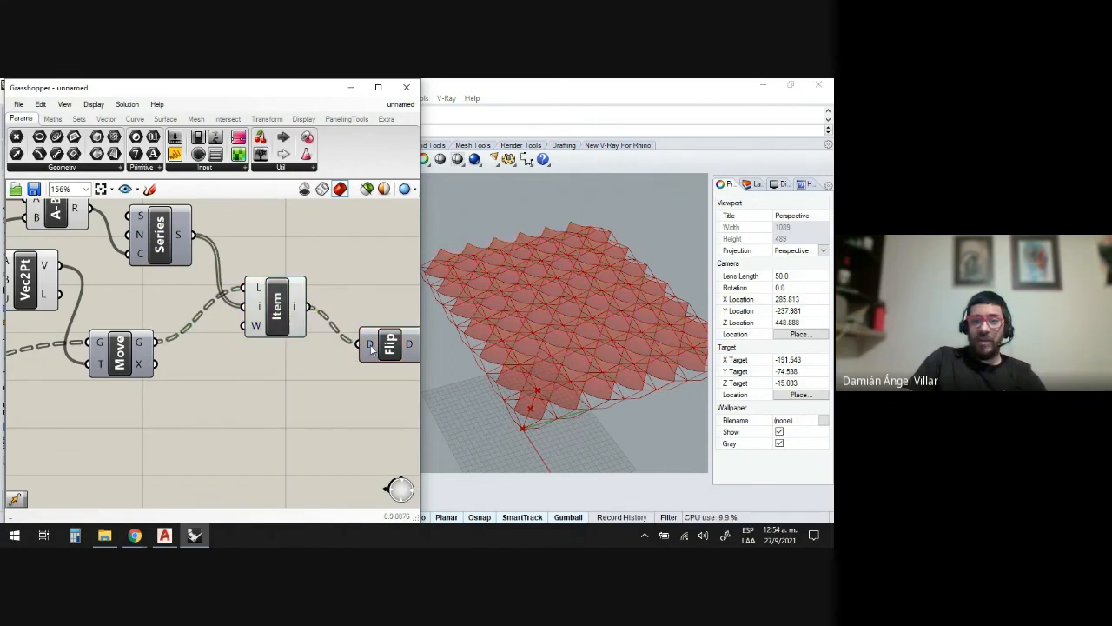
{"action": "right_click_drag", "start_coordinate": [258, 341], "coordinate": [178, 330]}
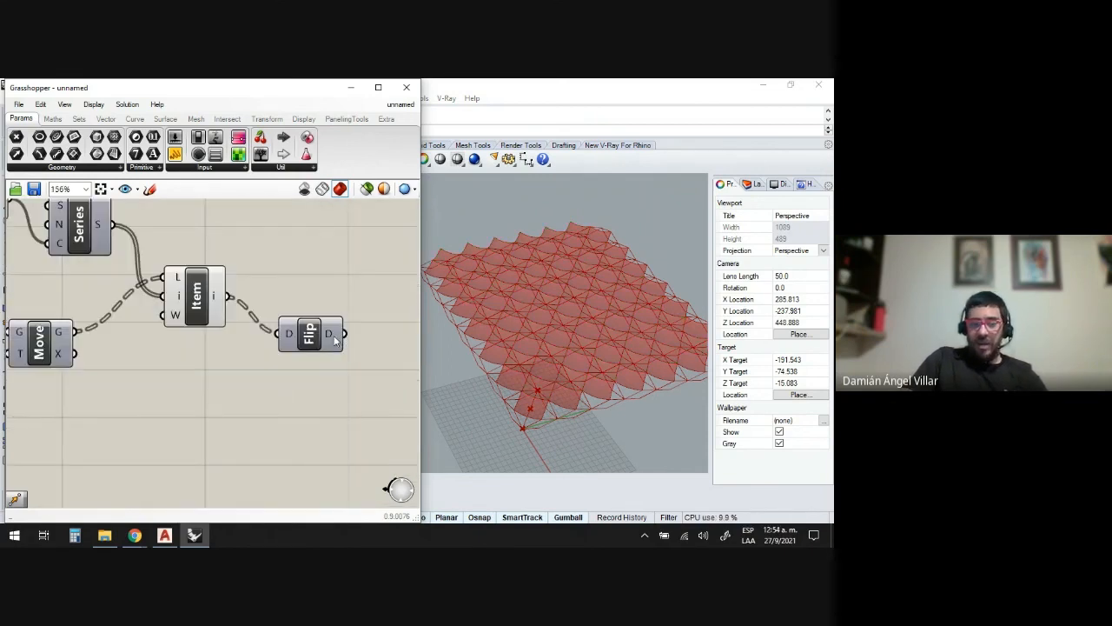
- Add another List Item, feed its list from the Flip Matrix output and its index from the existing Series
{"action": "scroll", "coordinate": [306, 329], "scroll_direction": "down", "scroll_amount": 3}
{"action": "scroll", "coordinate": [343, 318], "scroll_direction": "up", "scroll_amount": 2}
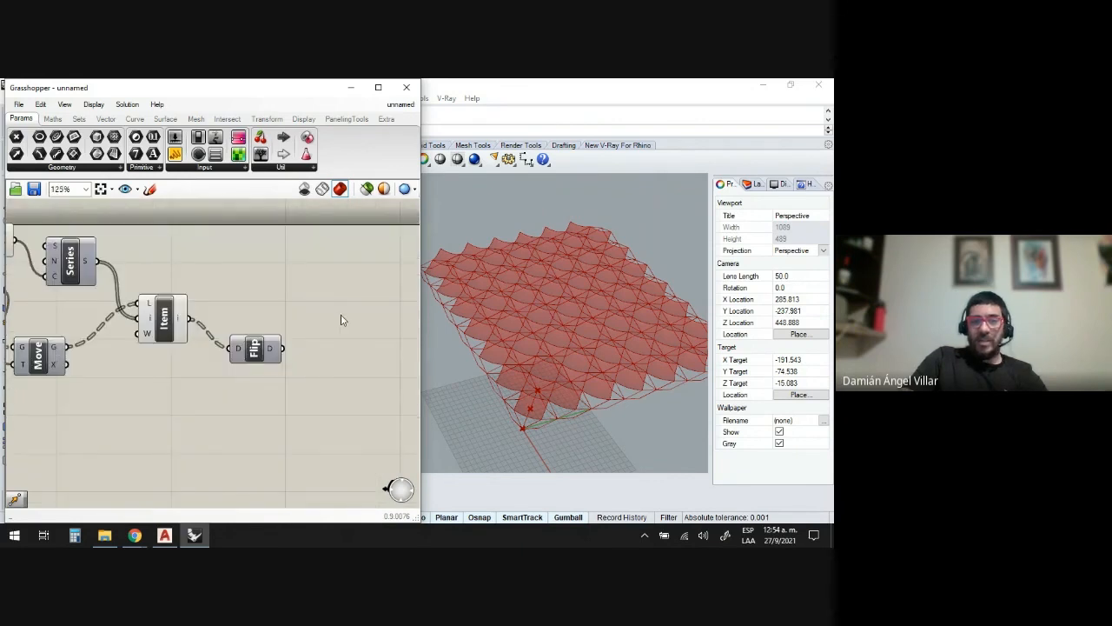
{"action": "double_click", "coordinate": [342, 316]}
{"action": "type", "text": "list"}
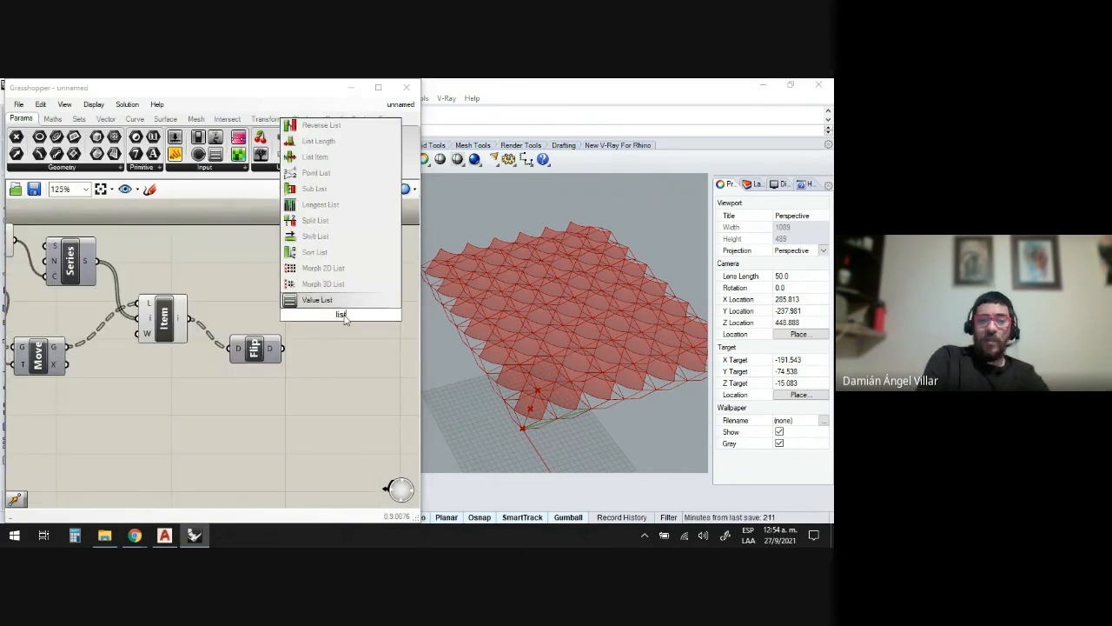
{"action": "left_click", "coordinate": [317, 157]}
{"action": "left_click_drag", "start_coordinate": [340, 315], "coordinate": [350, 306]}
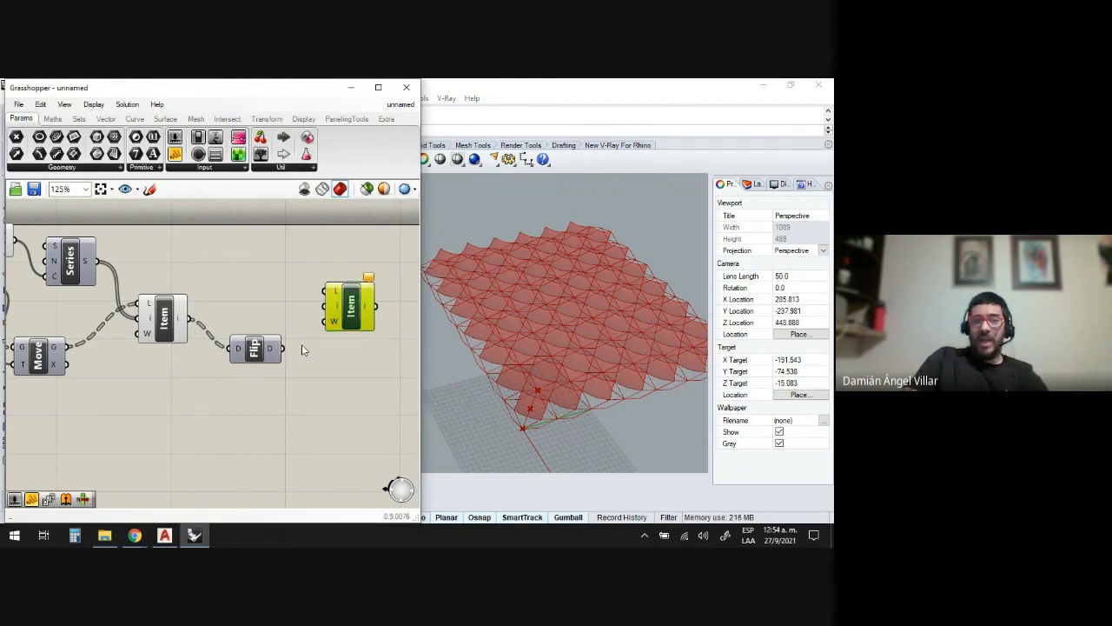
{"action": "left_click_drag", "start_coordinate": [283, 347], "coordinate": [320, 296]}
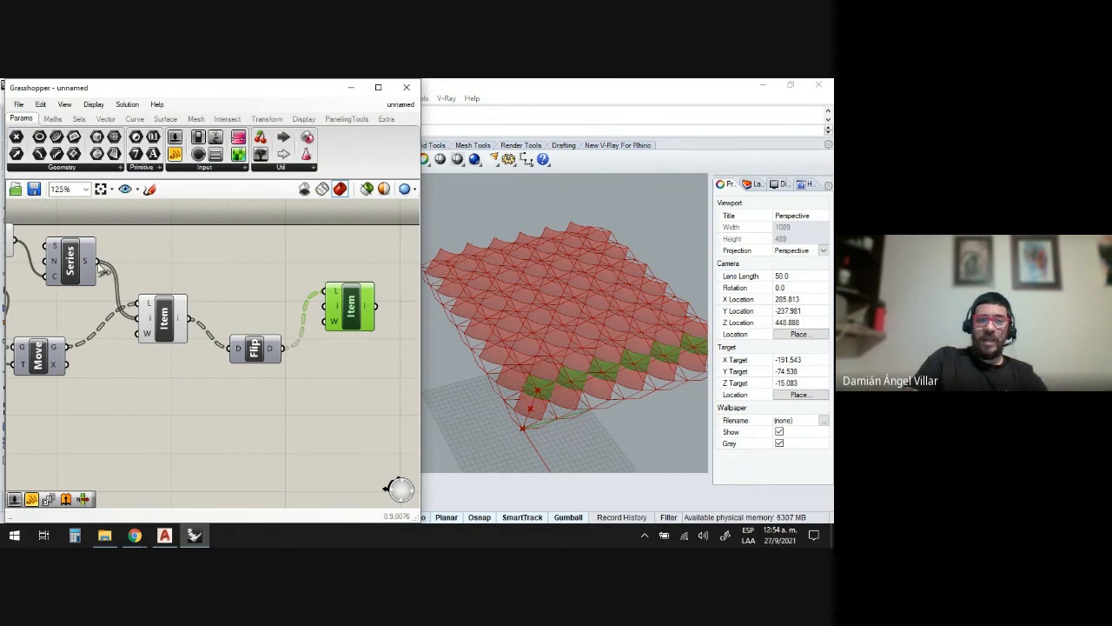
{"action": "left_click_drag", "start_coordinate": [97, 261], "coordinate": [322, 308]}
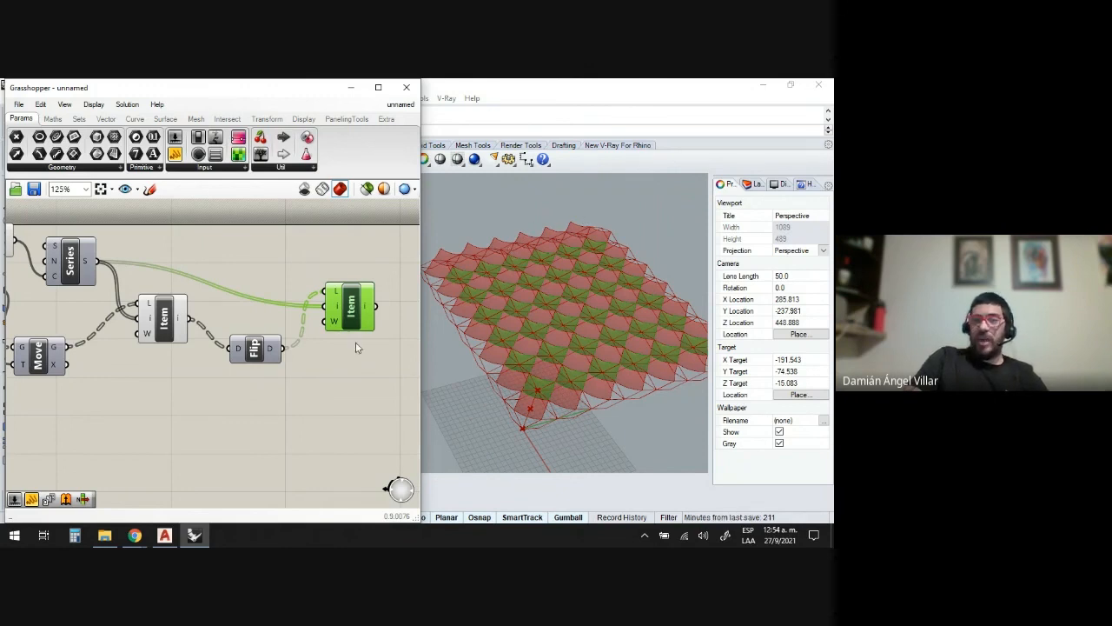
- Align the Flip Matrix between the two List Items and turn off the preview of the List Item before it
{"action": "left_click_drag", "start_coordinate": [251, 346], "coordinate": [249, 339]}
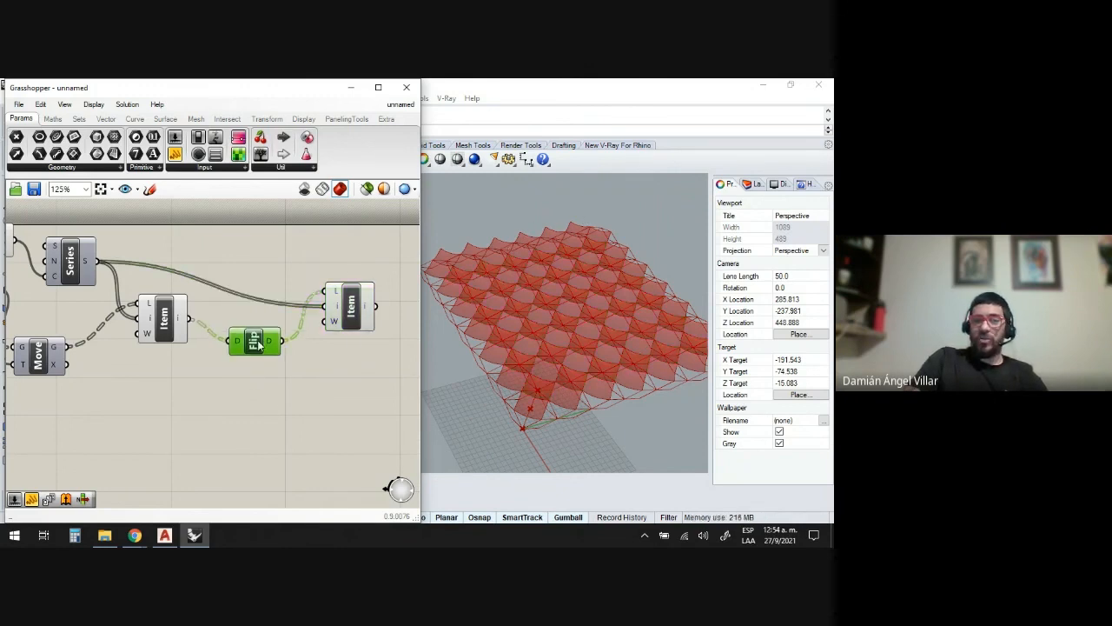
{"action": "right_click", "coordinate": [171, 324]}
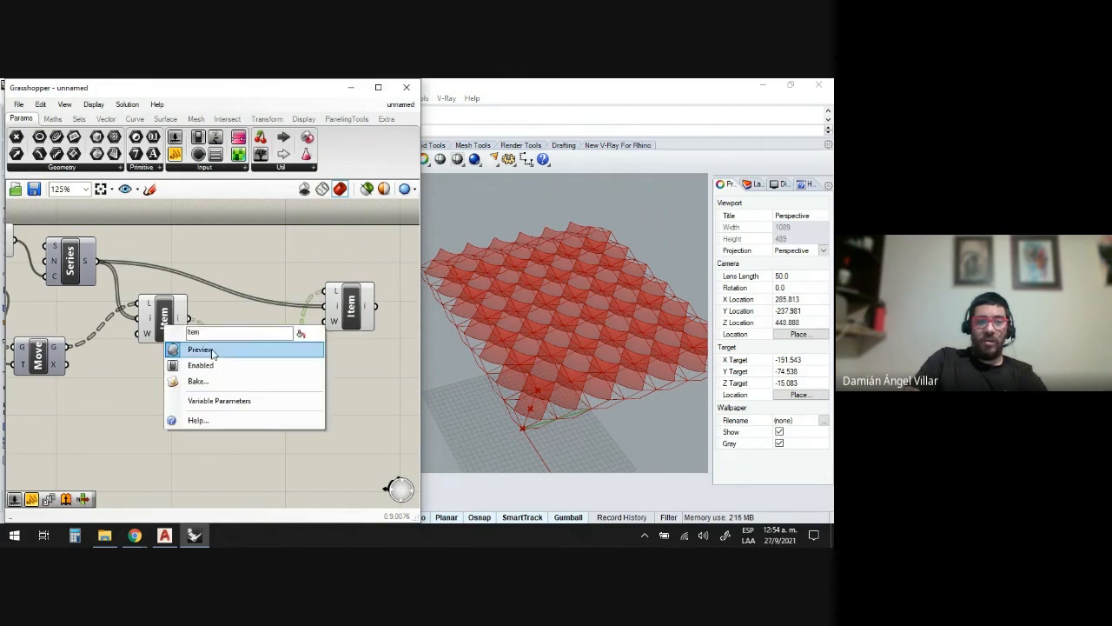
{"action": "left_click", "coordinate": [209, 352]}
- Select the final List Item and the grid Move component in turn to compare which panels each one covers
{"action": "scroll", "coordinate": [292, 364], "scroll_direction": "down", "scroll_amount": 3}
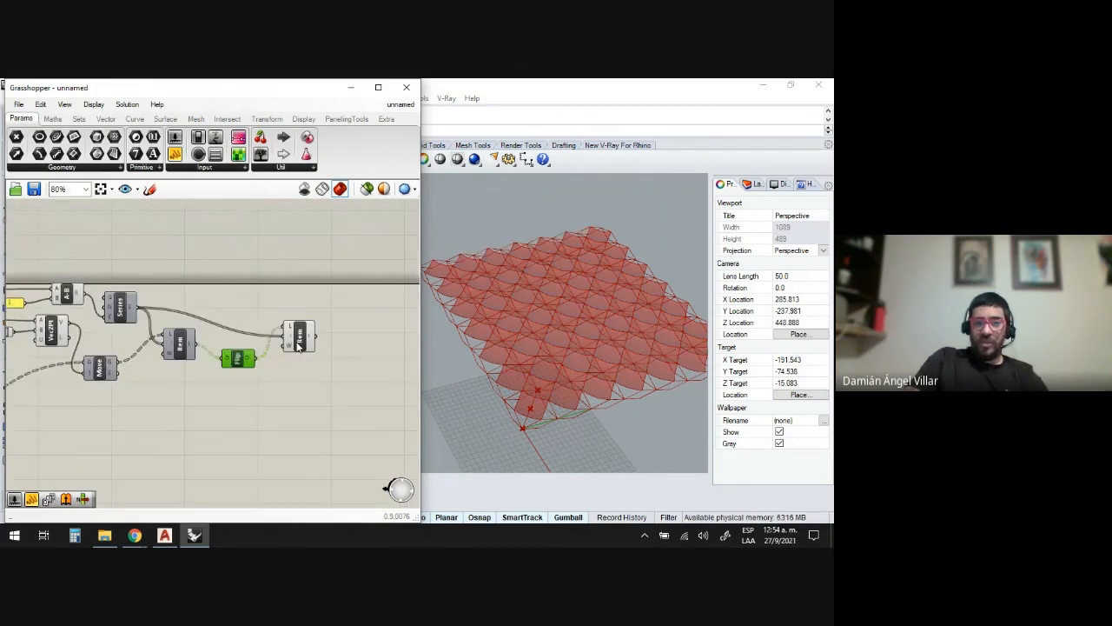
{"action": "left_click", "coordinate": [299, 337]}
{"action": "scroll", "coordinate": [333, 347], "scroll_direction": "down", "scroll_amount": 5}
{"action": "scroll", "coordinate": [186, 377], "scroll_direction": "up", "scroll_amount": 6}
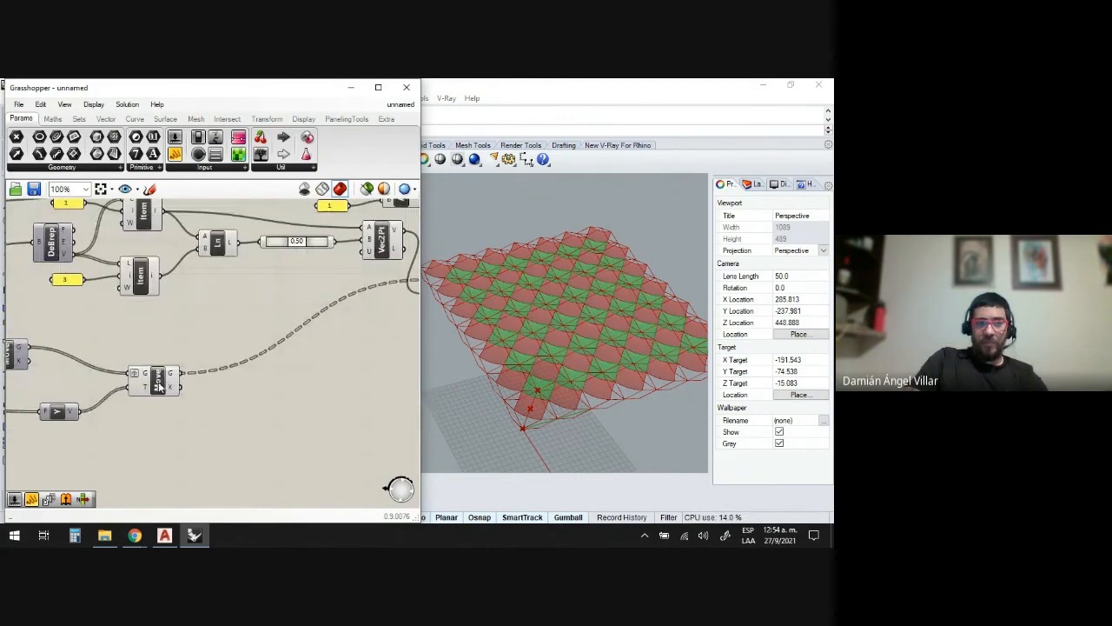
{"action": "left_click", "coordinate": [162, 387]}
{"action": "scroll", "coordinate": [163, 386], "scroll_direction": "down", "scroll_amount": 5}
{"action": "scroll", "coordinate": [288, 365], "scroll_direction": "up", "scroll_amount": 3}
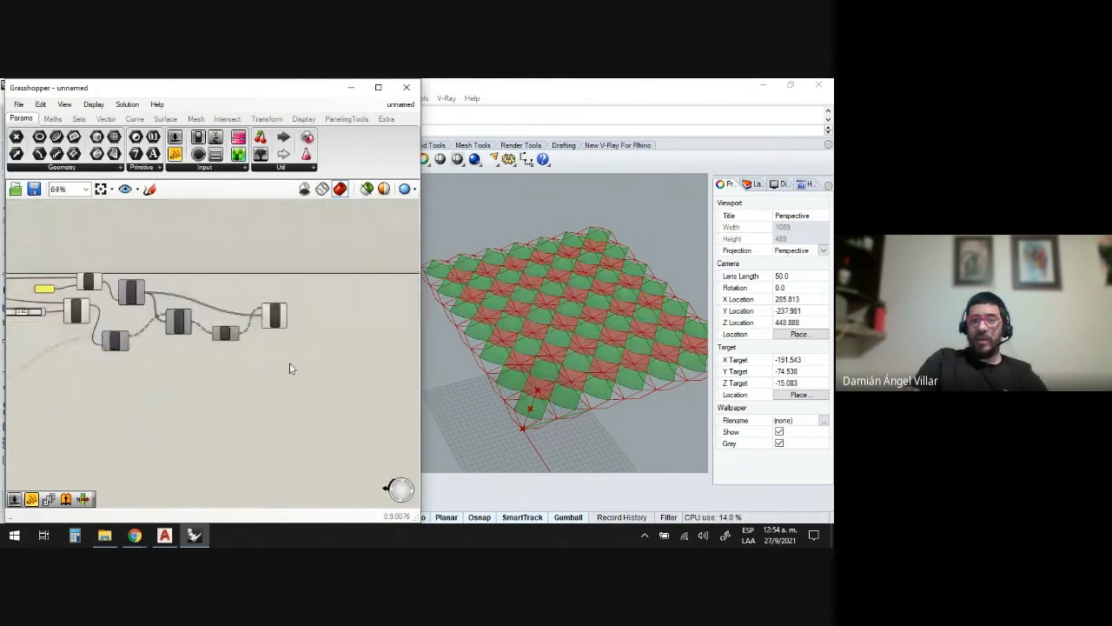
- Add a Geometry parameter and connect both the final List Item output and the grid Move geometry output to it
{"action": "double_click", "coordinate": [333, 355]}
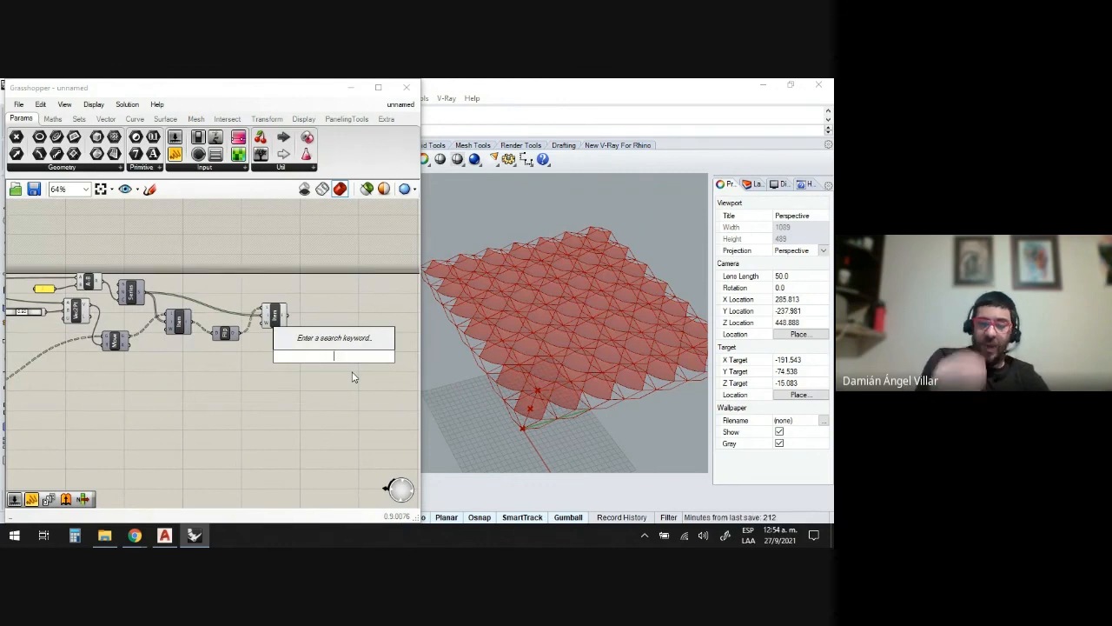
{"action": "type", "text": "geo"}
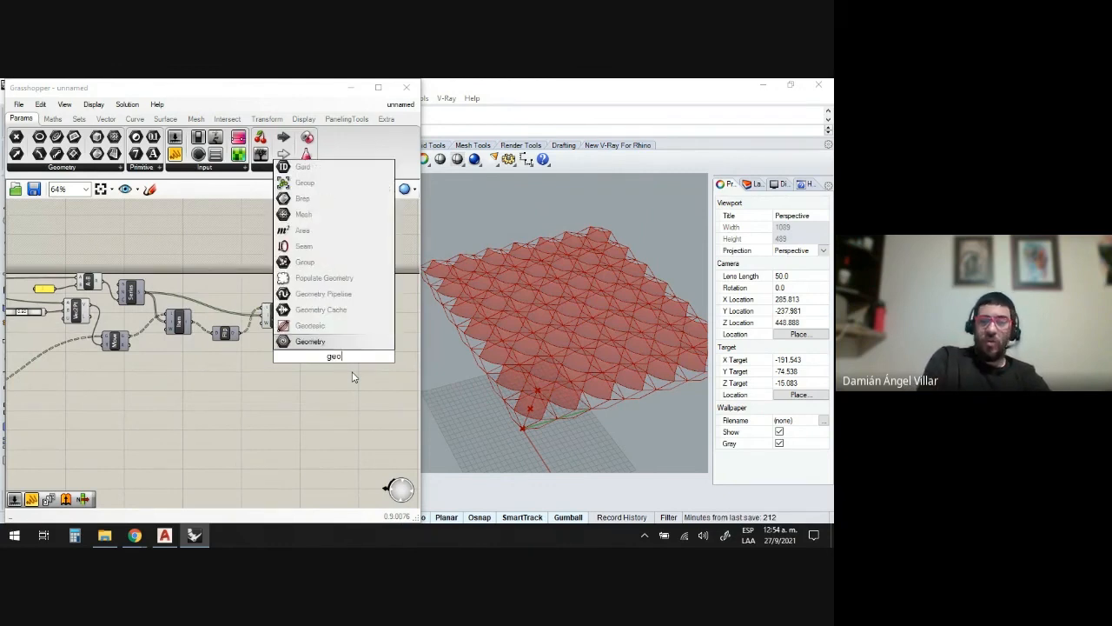
{"action": "key", "text": "Return"}
{"action": "scroll", "coordinate": [334, 352], "scroll_direction": "up", "scroll_amount": 4}
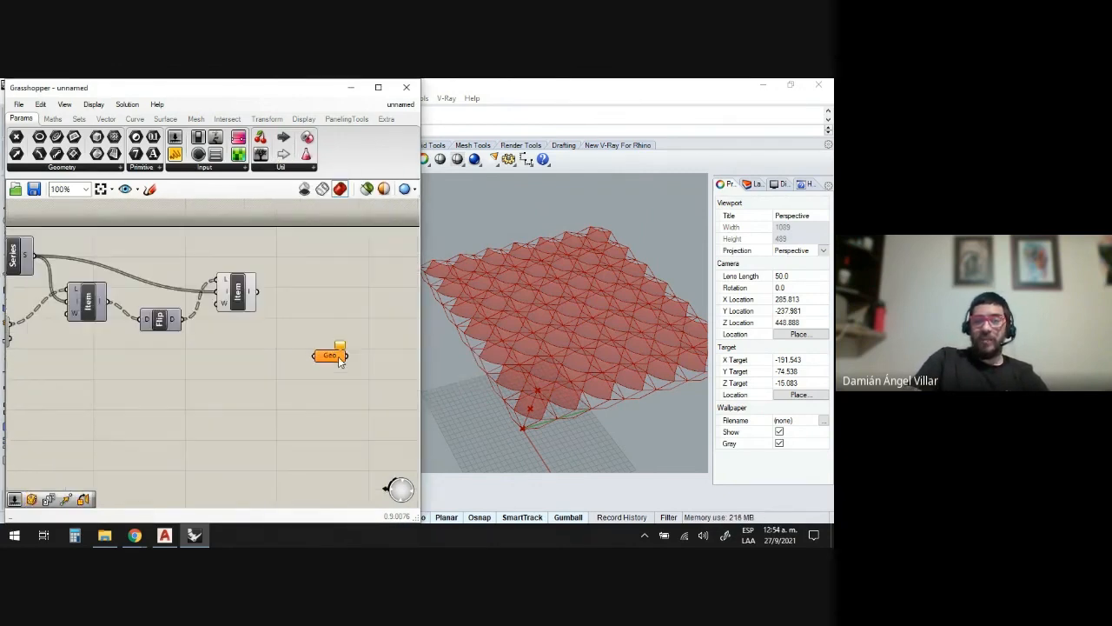
{"action": "left_click_drag", "start_coordinate": [244, 280], "coordinate": [315, 361]}
{"action": "scroll", "coordinate": [405, 339], "scroll_direction": "down", "scroll_amount": 6}
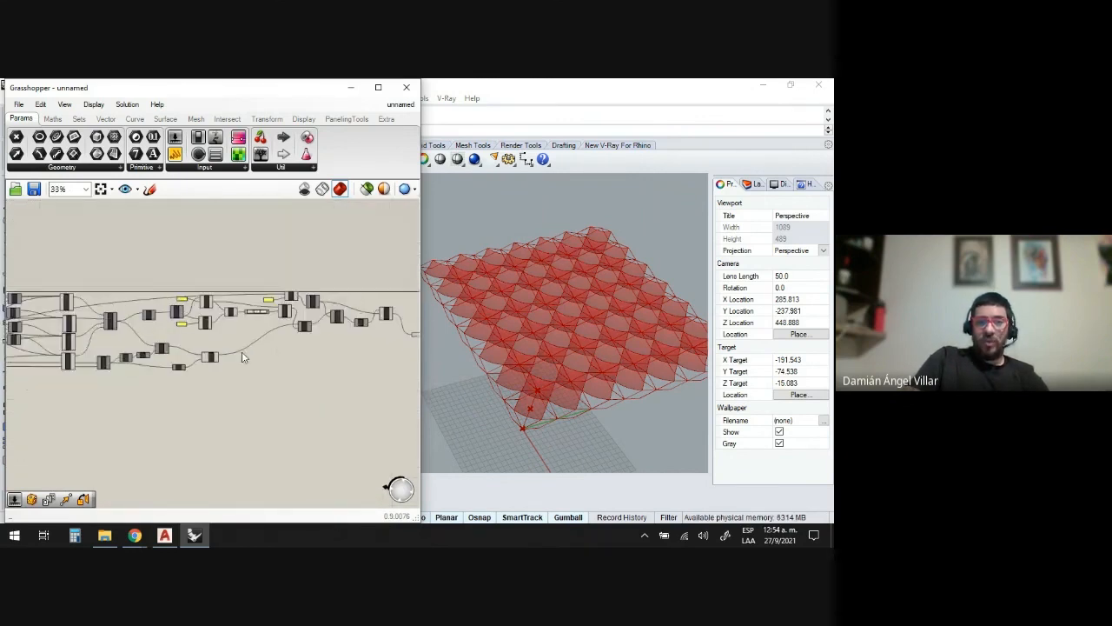
{"action": "scroll", "coordinate": [195, 369], "scroll_direction": "up", "scroll_amount": 4}
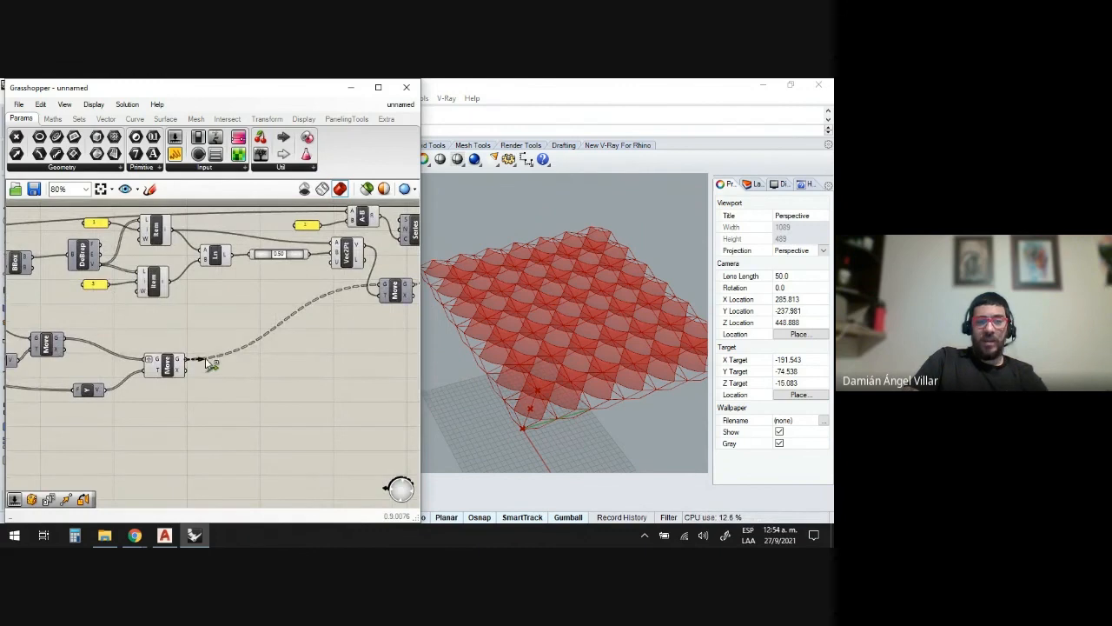
{"action": "scroll", "coordinate": [174, 374], "scroll_direction": "down", "scroll_amount": 8}
{"action": "scroll", "coordinate": [295, 349], "scroll_direction": "up", "scroll_amount": 8}
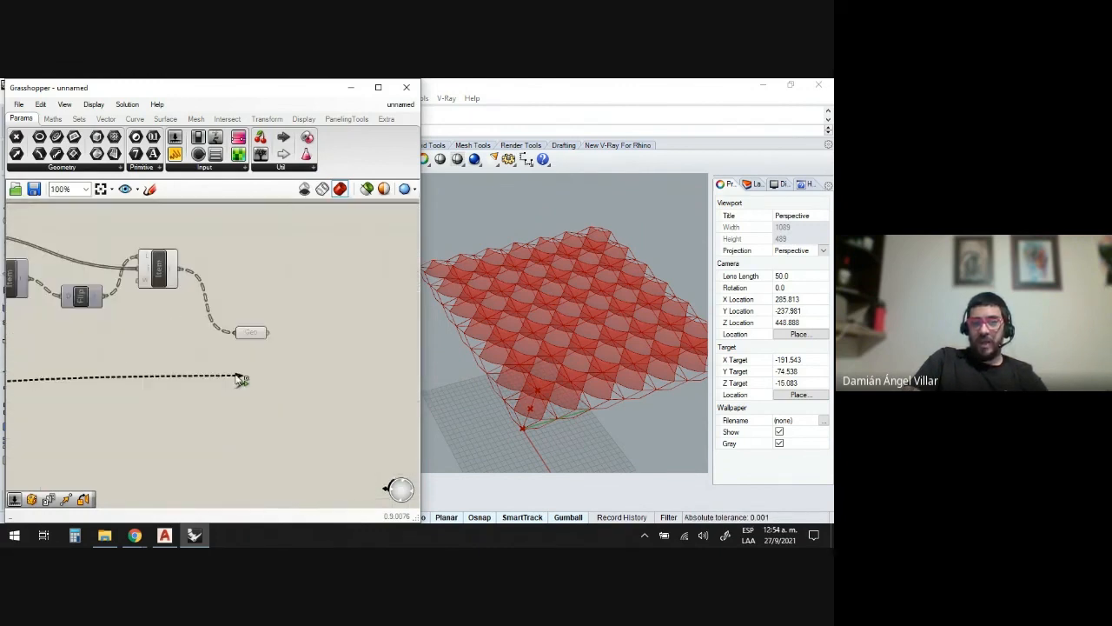
- Turn off the preview of the final List Item and the grid Move component that feed the Geometry parameter
{"action": "right_click", "coordinate": [158, 261]}
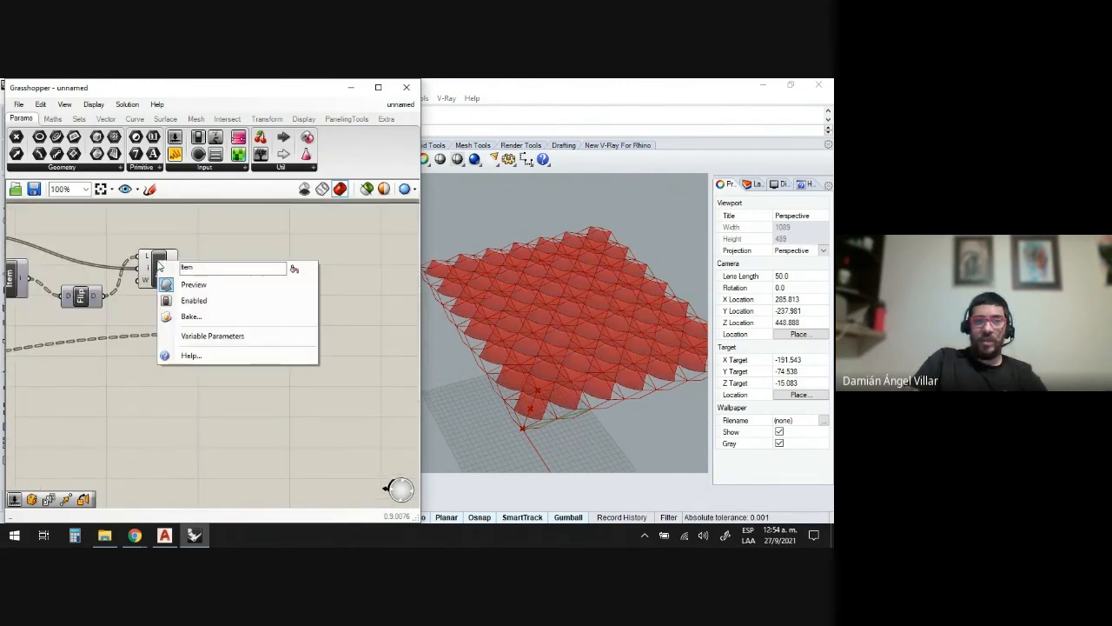
{"action": "left_click", "coordinate": [198, 285]}
{"action": "scroll", "coordinate": [260, 321], "scroll_direction": "down", "scroll_amount": 5}
{"action": "scroll", "coordinate": [232, 343], "scroll_direction": "up", "scroll_amount": 5}
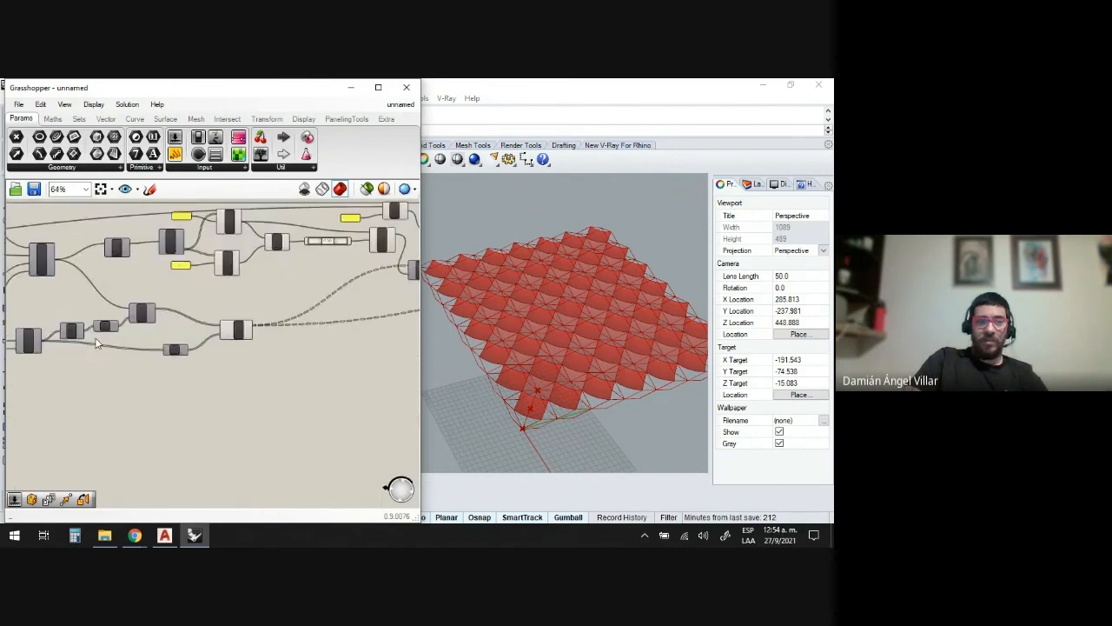
{"action": "right_click", "coordinate": [274, 327]}
{"action": "left_click", "coordinate": [306, 349]}
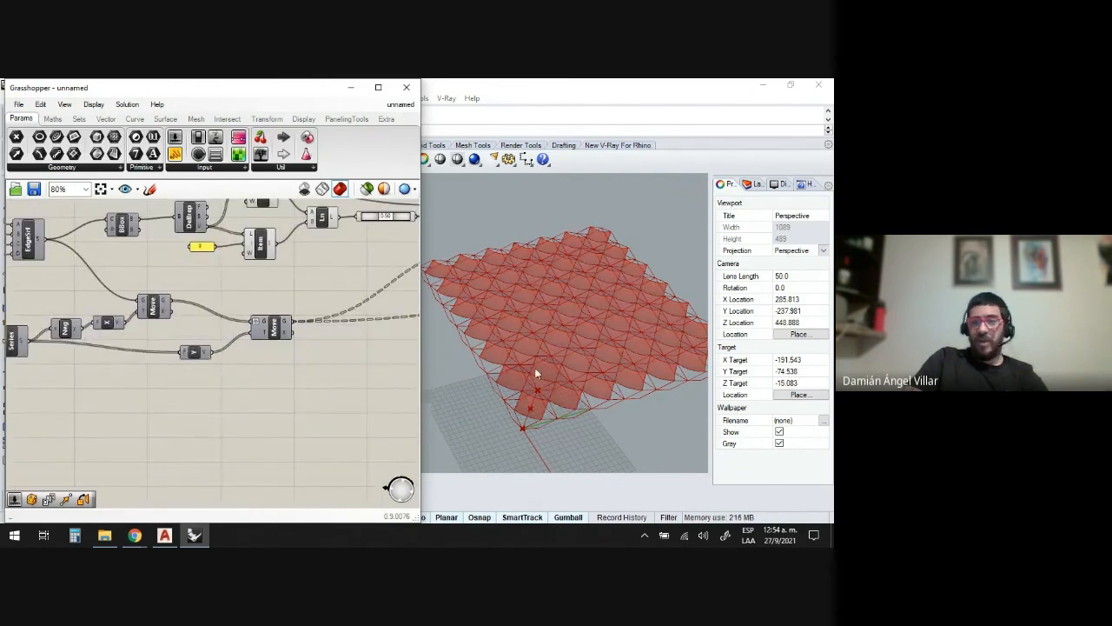
- Turn off the preview of the intermediate components between the bounding box and the first List Item after the Series
{"action": "scroll", "coordinate": [539, 373], "scroll_direction": "down", "scroll_amount": 6}
{"action": "scroll", "coordinate": [555, 372], "scroll_direction": "up", "scroll_amount": 6}
{"action": "right_click_drag", "start_coordinate": [537, 407], "coordinate": [502, 396]}
{"action": "scroll", "coordinate": [518, 332], "scroll_direction": "up", "scroll_amount": 3}
{"action": "scroll", "coordinate": [518, 334], "scroll_direction": "down", "scroll_amount": 4}
{"action": "scroll", "coordinate": [209, 252], "scroll_direction": "down", "scroll_amount": 5}
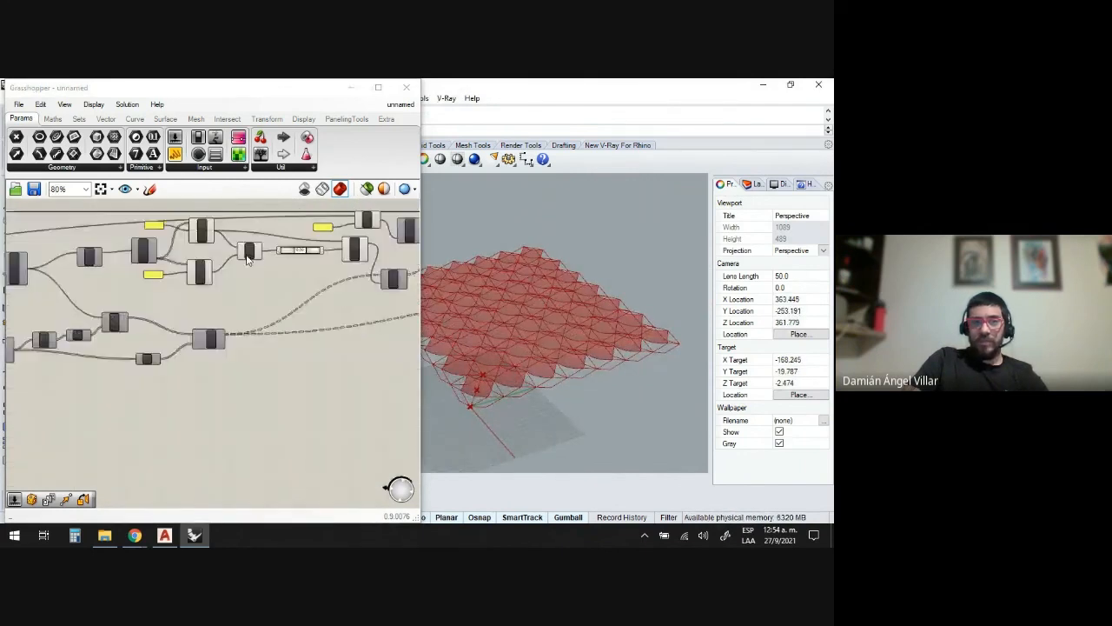
{"action": "left_click_drag", "start_coordinate": [154, 224], "coordinate": [321, 295]}
{"action": "middle_click", "coordinate": [300, 272]}
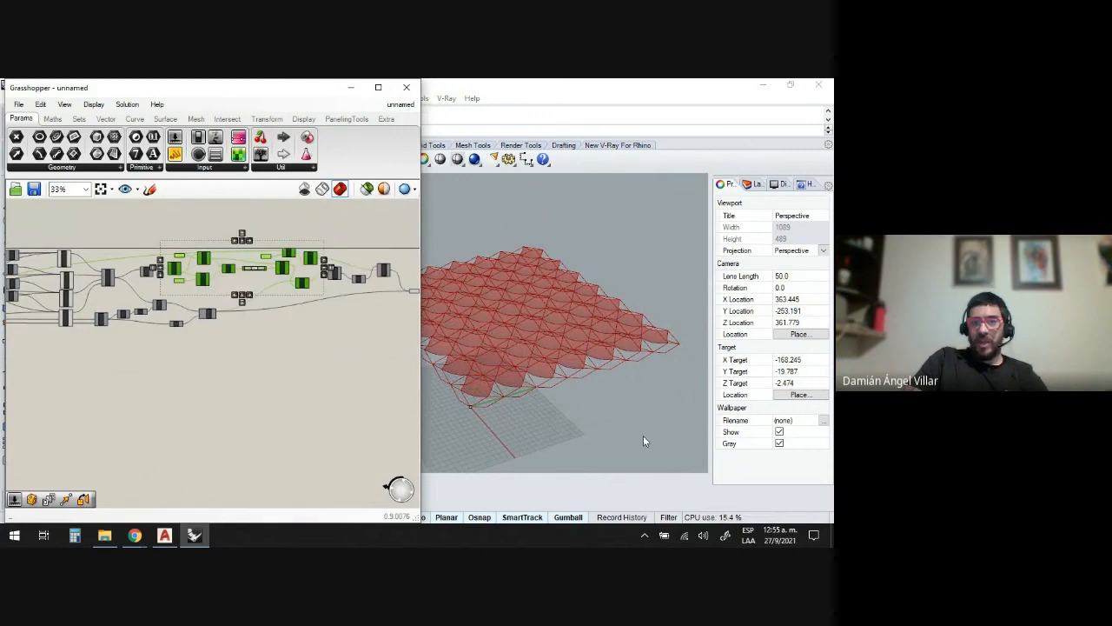
- Try a value of 20.4 on the slider directly below the one set to 19 and examine the panels
{"action": "scroll", "coordinate": [608, 391], "scroll_direction": "down", "scroll_amount": 5}
{"action": "scroll", "coordinate": [598, 386], "scroll_direction": "up", "scroll_amount": 5}
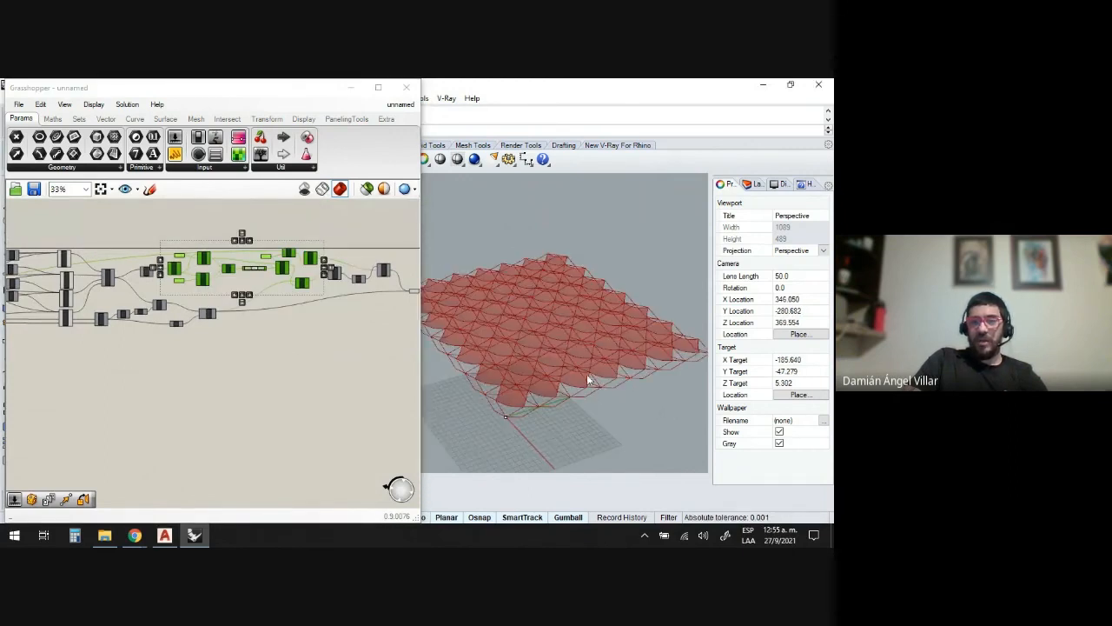
{"action": "scroll", "coordinate": [555, 409], "scroll_direction": "down", "scroll_amount": 2}
{"action": "scroll", "coordinate": [174, 348], "scroll_direction": "down", "scroll_amount": 6}
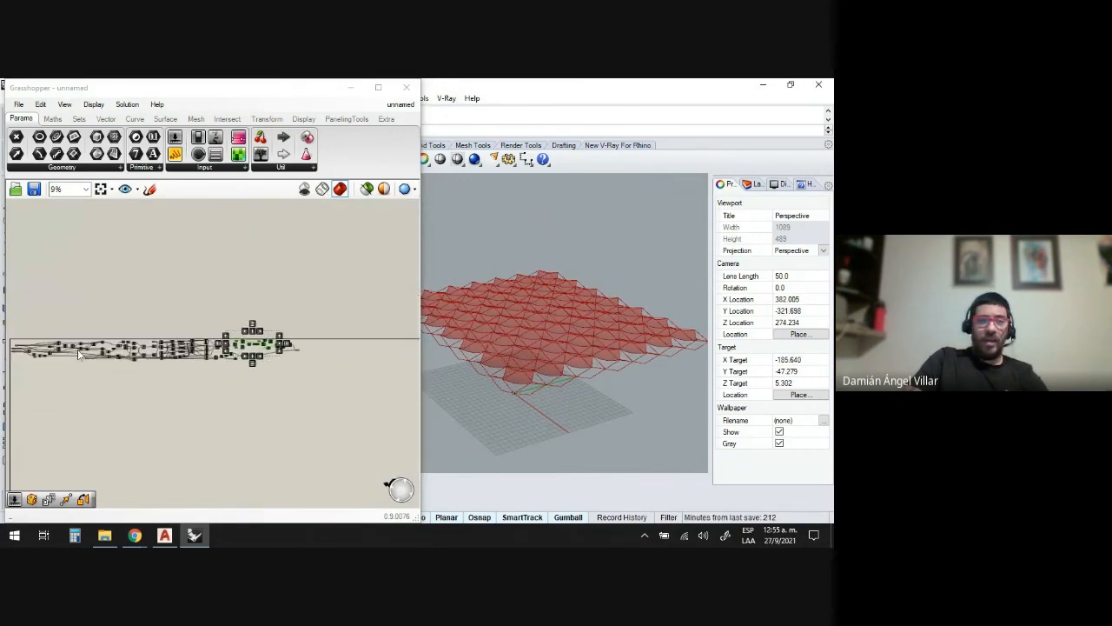
{"action": "scroll", "coordinate": [103, 339], "scroll_direction": "up", "scroll_amount": 10}
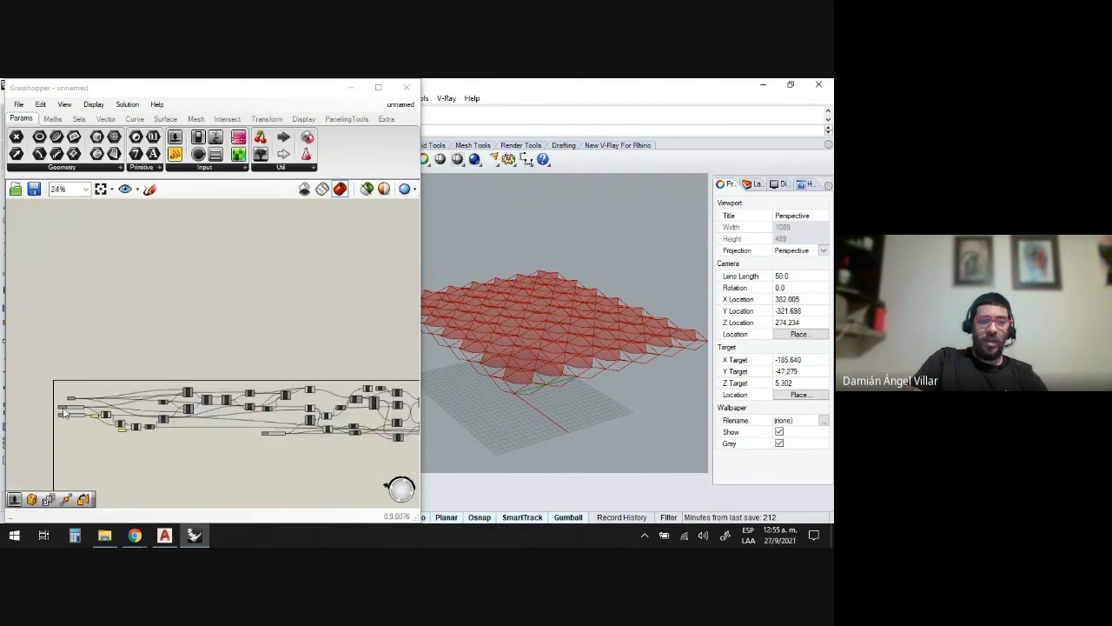
{"action": "scroll", "coordinate": [52, 400], "scroll_direction": "up", "scroll_amount": 3}
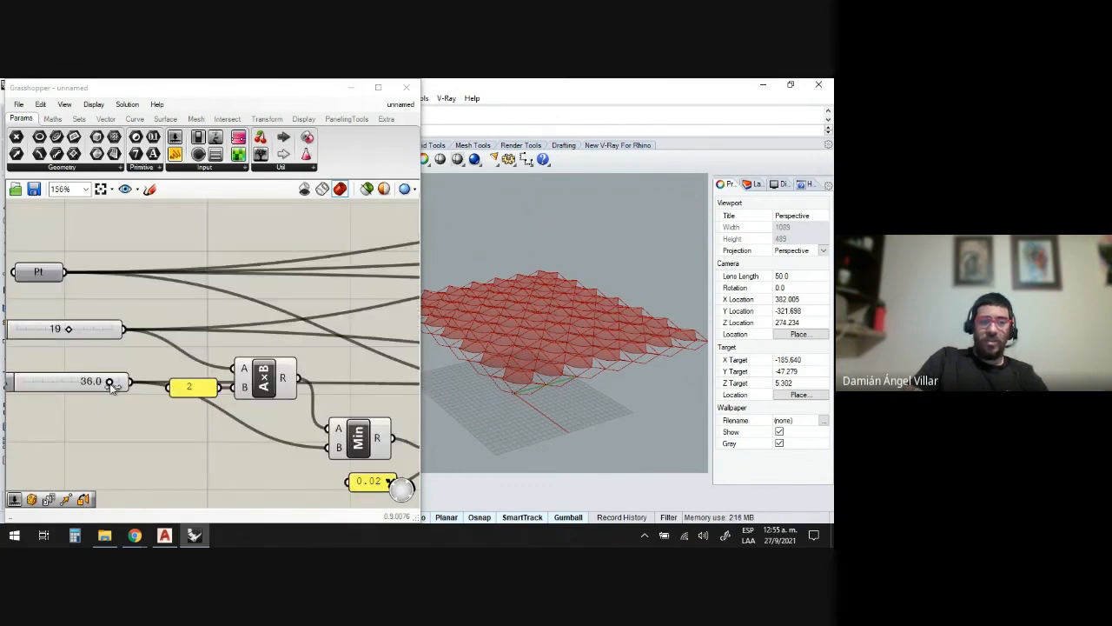
{"action": "left_click_drag", "start_coordinate": [112, 383], "coordinate": [73, 386]}
{"action": "scroll", "coordinate": [521, 387], "scroll_direction": "up", "scroll_amount": 8}
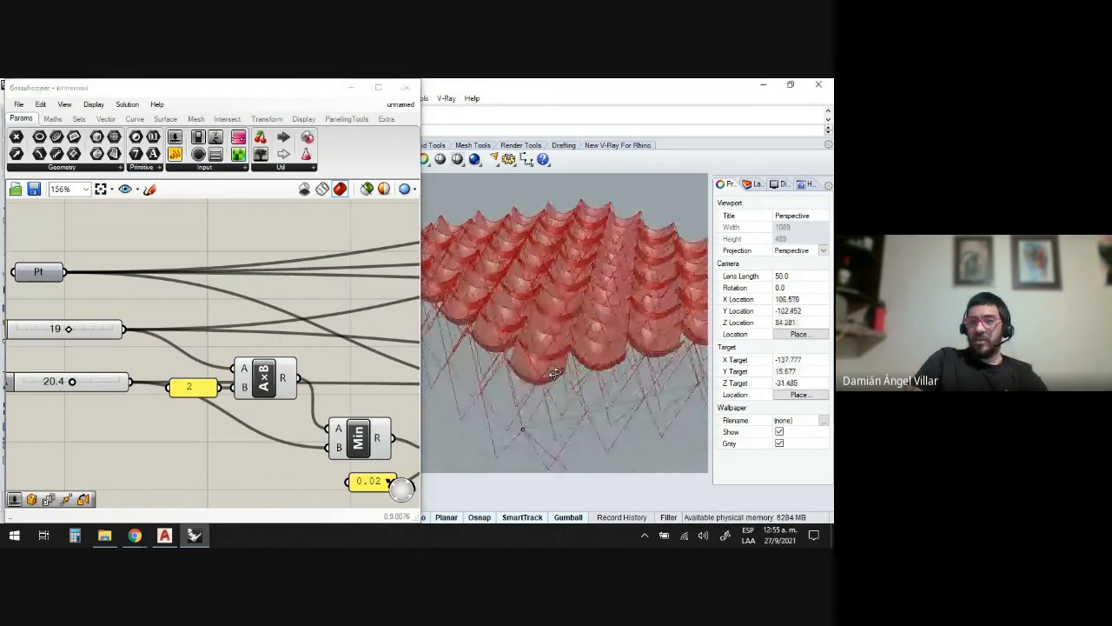
- Set the slider directly below the one set to 19 to 40.0 and inspect the panel grid
{"action": "left_click_drag", "start_coordinate": [72, 387], "coordinate": [139, 401]}
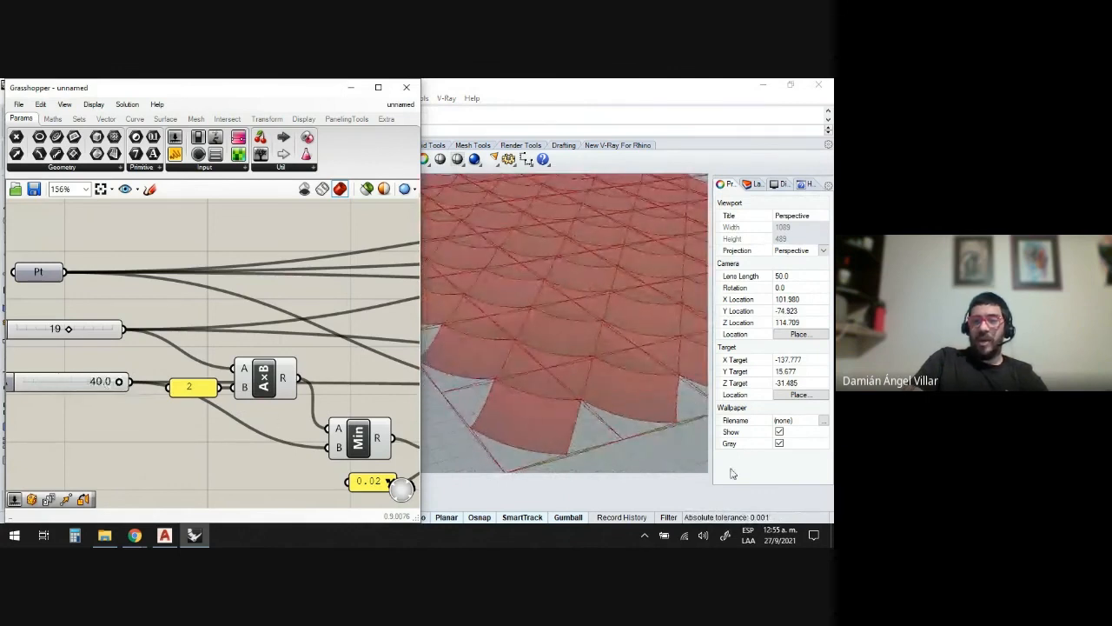
{"action": "scroll", "coordinate": [485, 367], "scroll_direction": "down", "scroll_amount": 12}
{"action": "scroll", "coordinate": [501, 378], "scroll_direction": "up", "scroll_amount": 14}
{"action": "scroll", "coordinate": [500, 382], "scroll_direction": "down", "scroll_amount": 6}
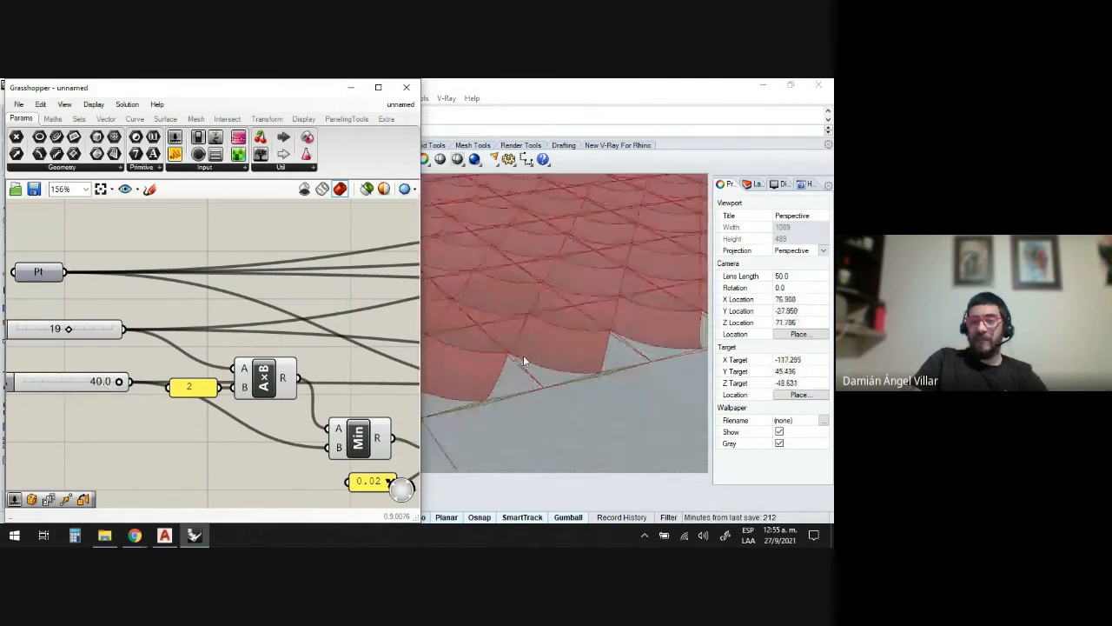
{"action": "scroll", "coordinate": [196, 347], "scroll_direction": "down", "scroll_amount": 4}
{"action": "scroll", "coordinate": [196, 348], "scroll_direction": "down", "scroll_amount": 3}
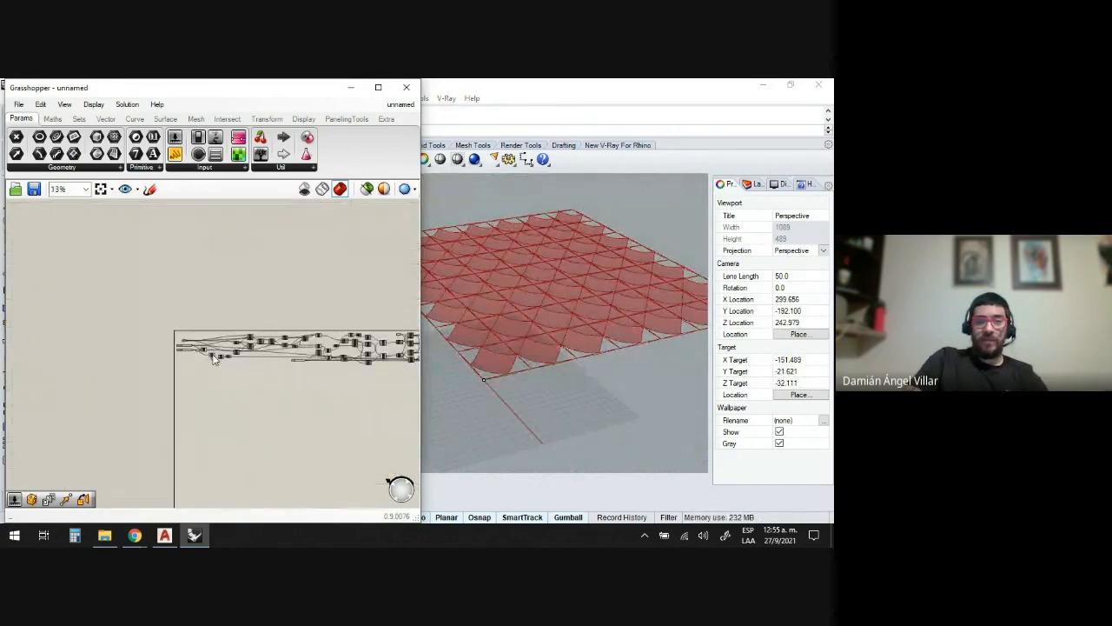